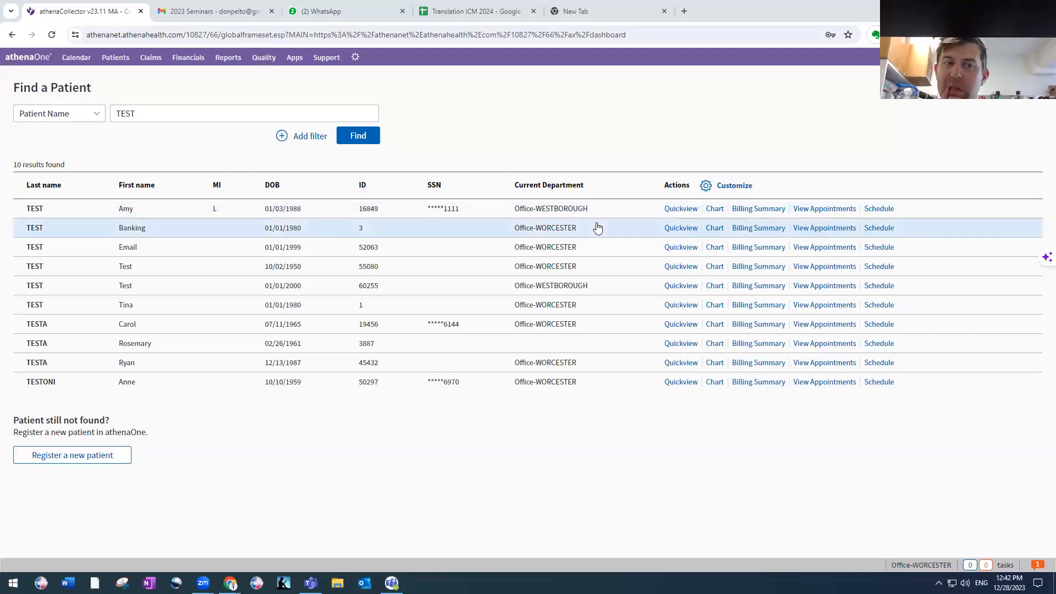
Step: Open the first test patient's chart and go to the physical exam of the open epat encounter dated 12-07-2023
{"action": "left_click", "coordinate": [714, 209]}
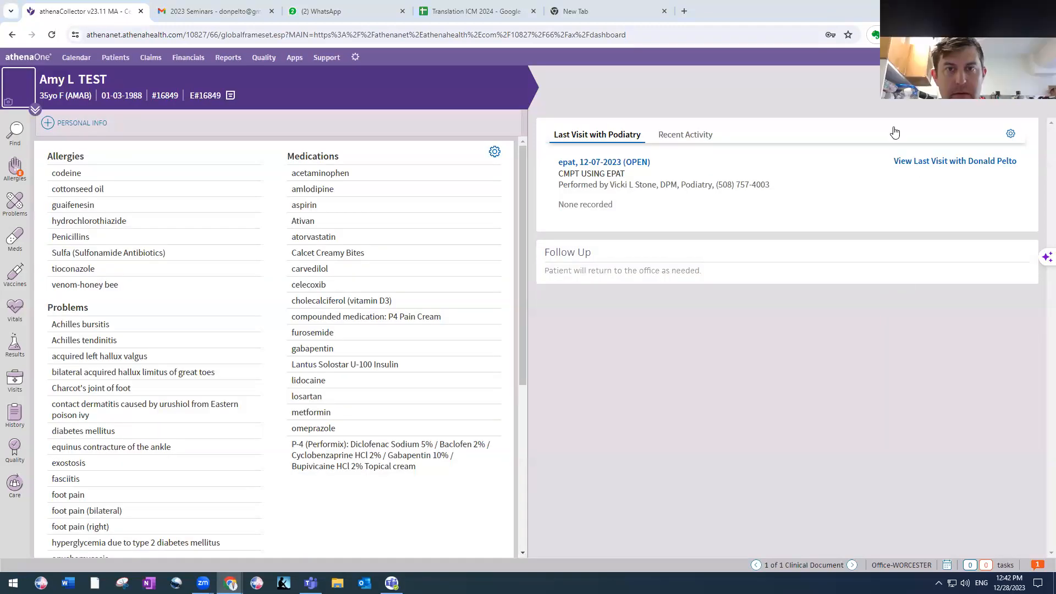
{"action": "left_click", "coordinate": [584, 163]}
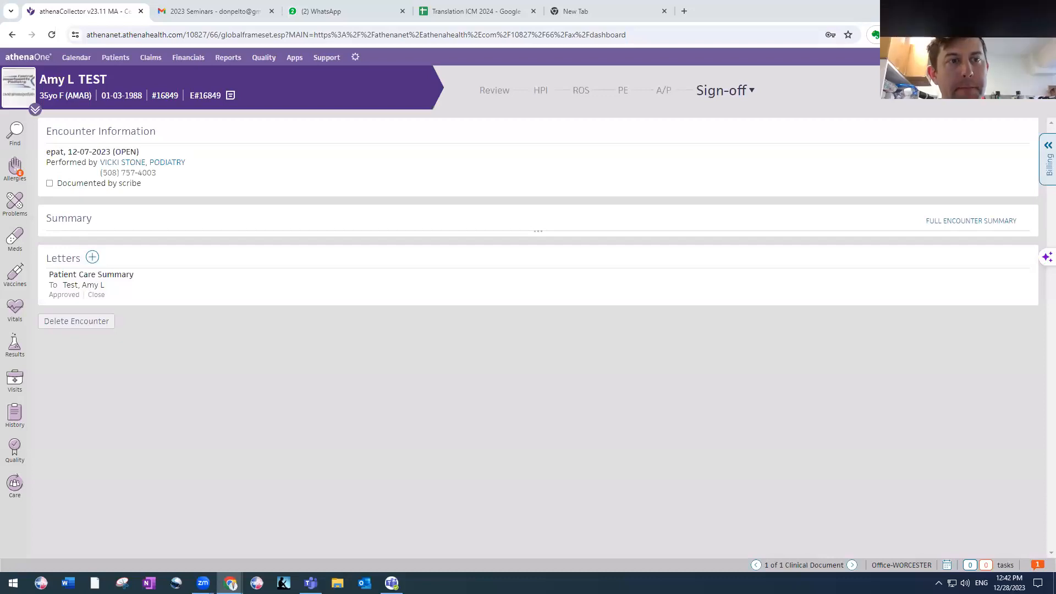
{"action": "left_click", "coordinate": [539, 94]}
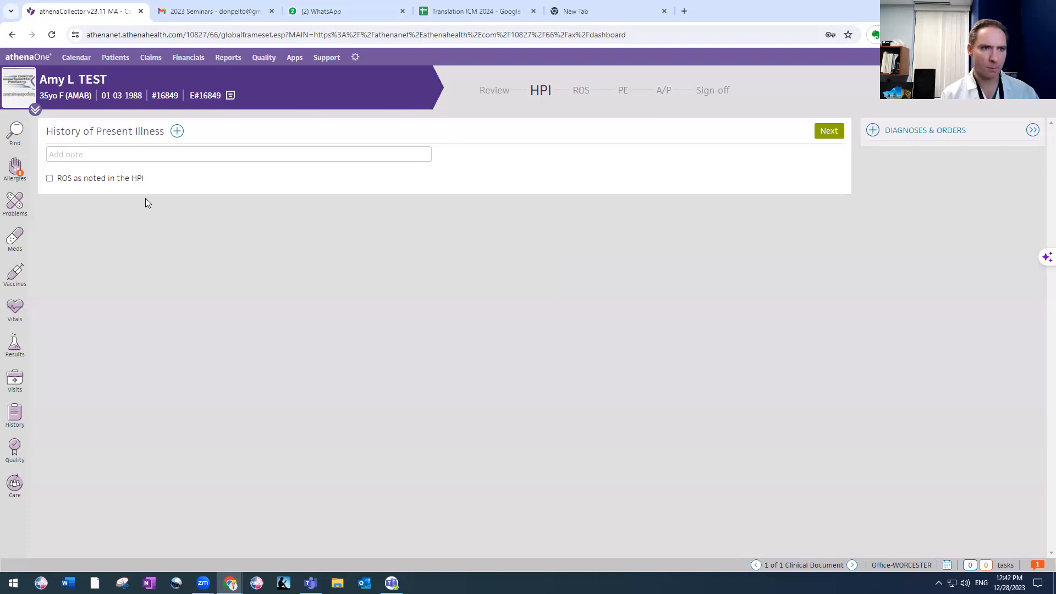
{"action": "left_click", "coordinate": [577, 94]}
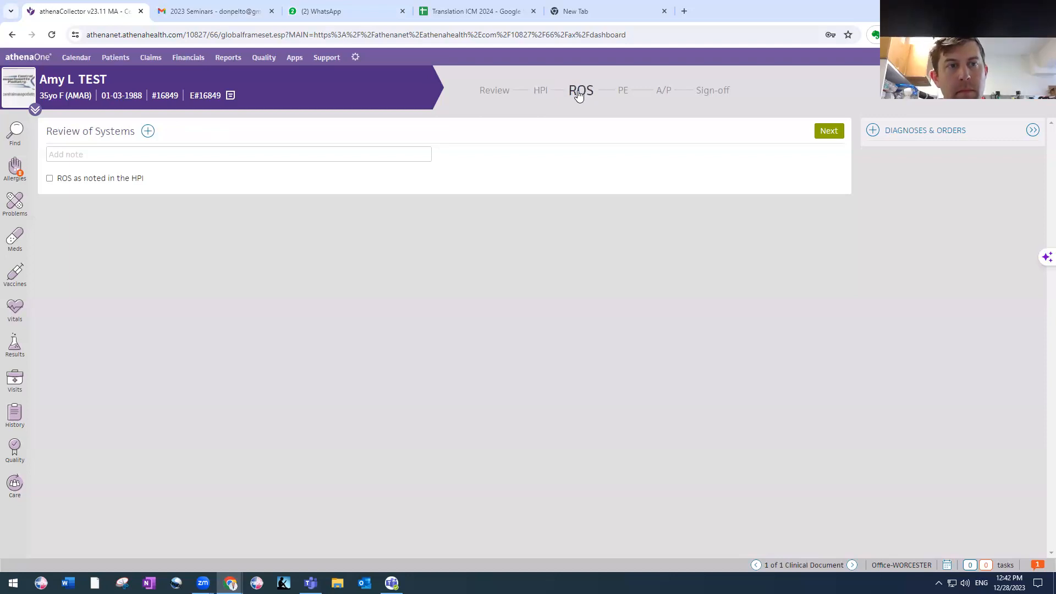
{"action": "left_click", "coordinate": [623, 91]}
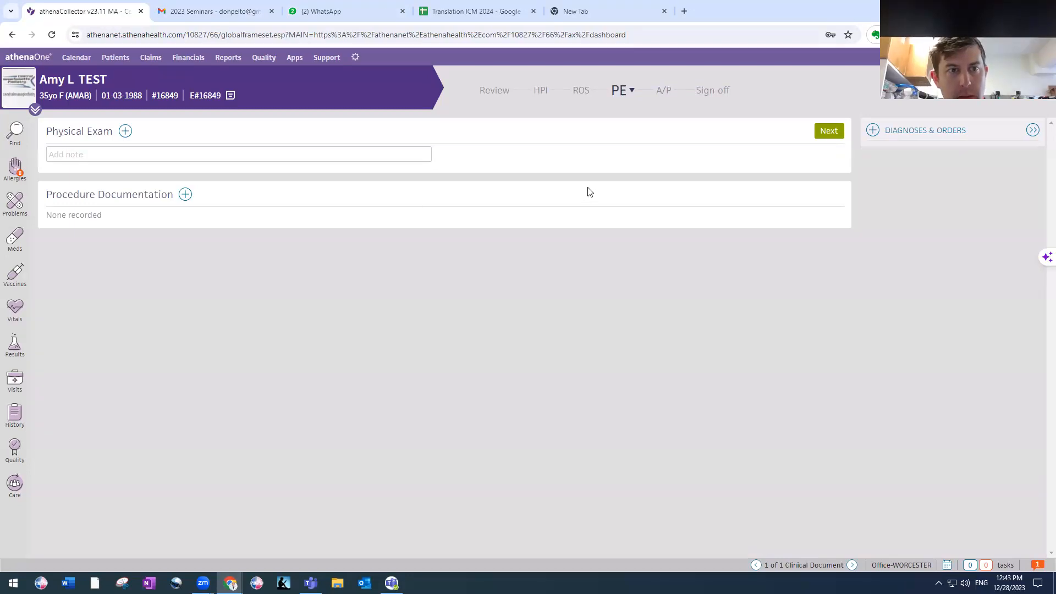
Step: Browse the saved findings and exam templates available for the physical exam
{"action": "left_click", "coordinate": [125, 131]}
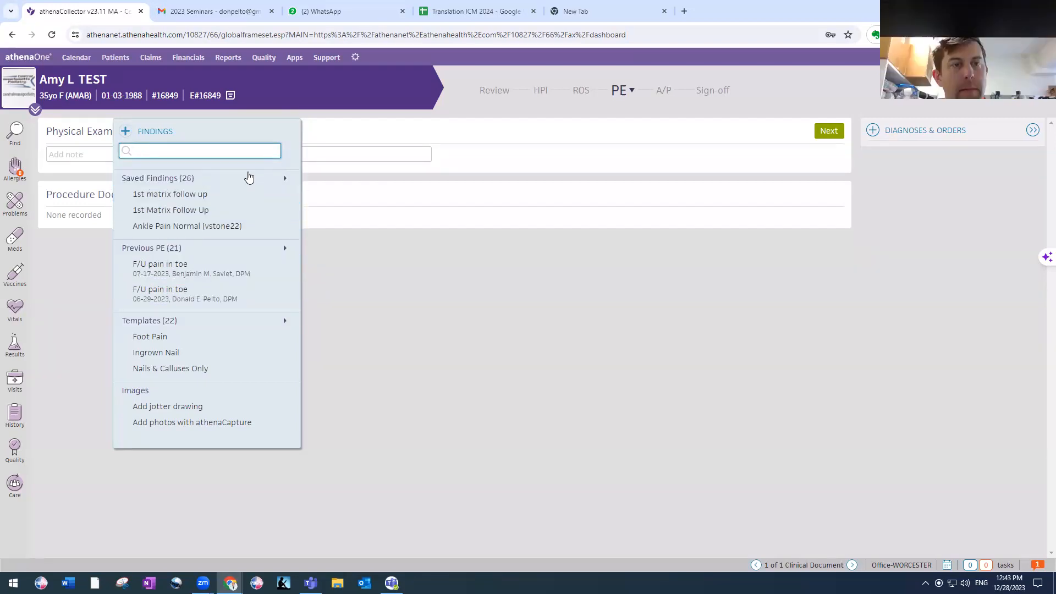
{"action": "left_click", "coordinate": [245, 179]}
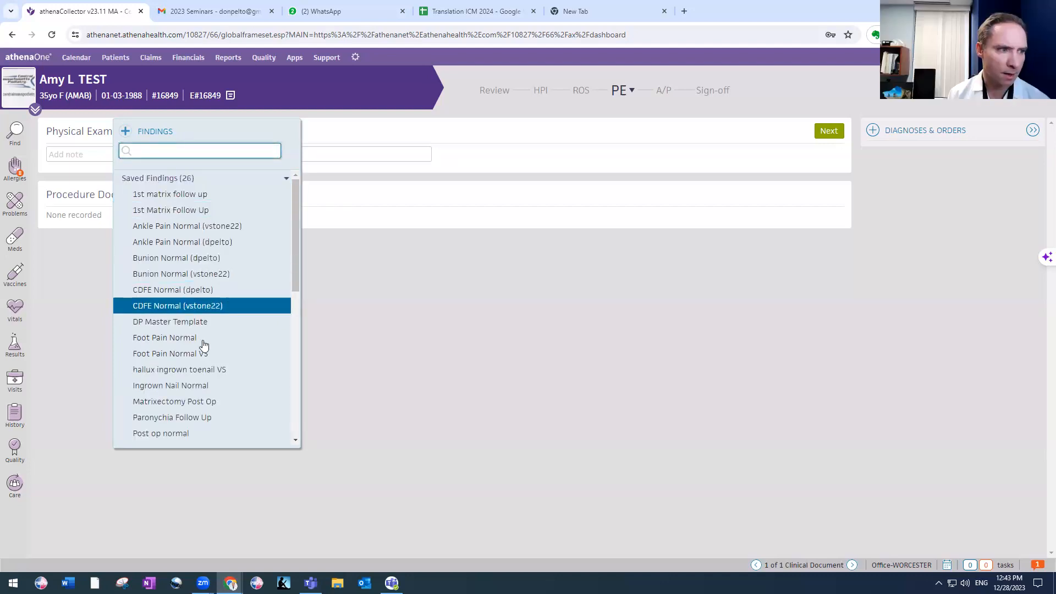
{"action": "left_click", "coordinate": [159, 179]}
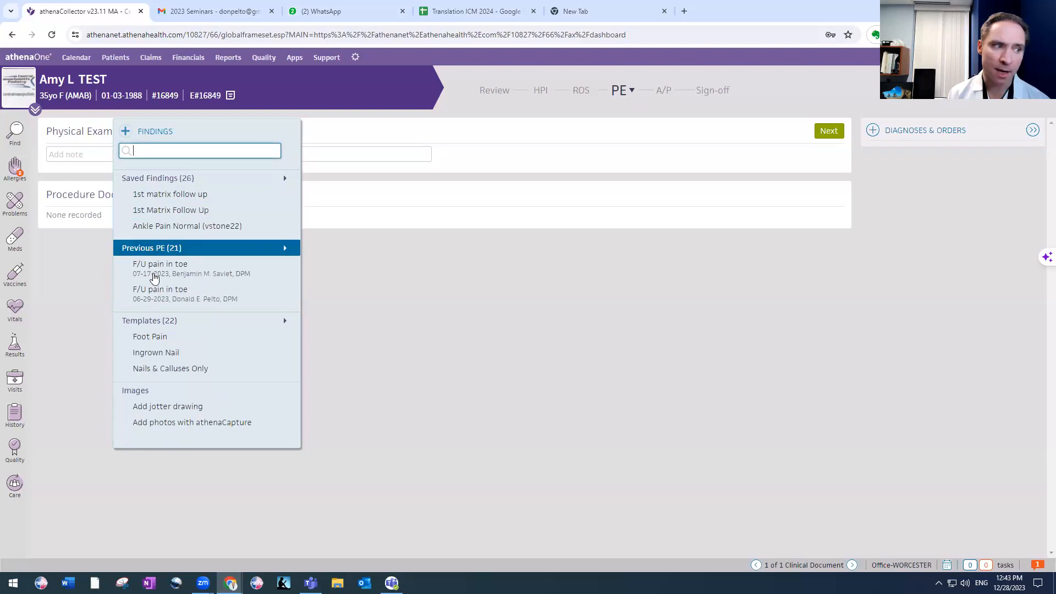
{"action": "left_click", "coordinate": [132, 320]}
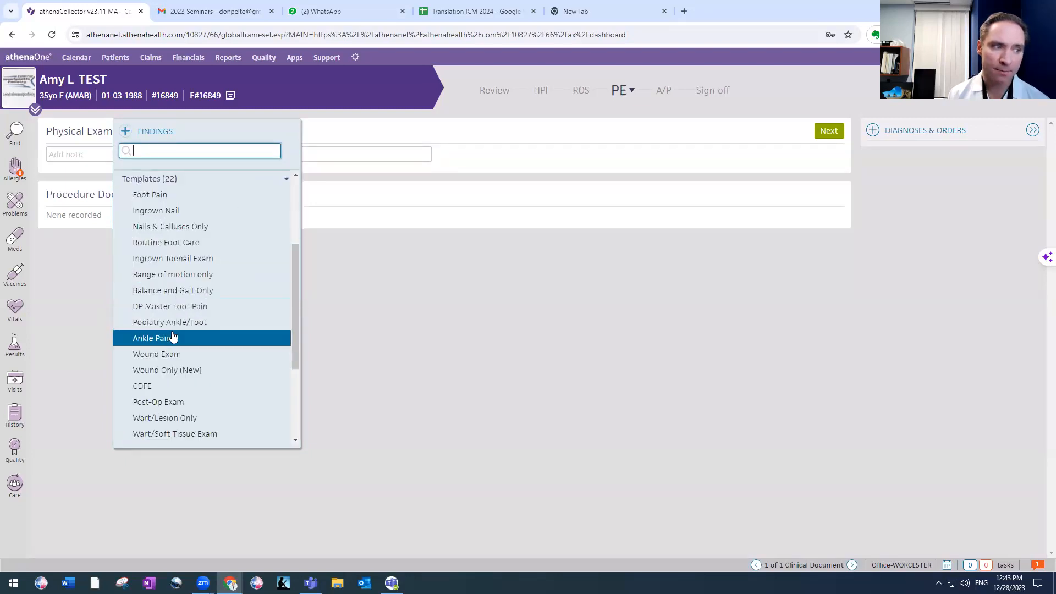
{"action": "scroll", "coordinate": [173, 335], "scroll_direction": "up", "scroll_amount": 1}
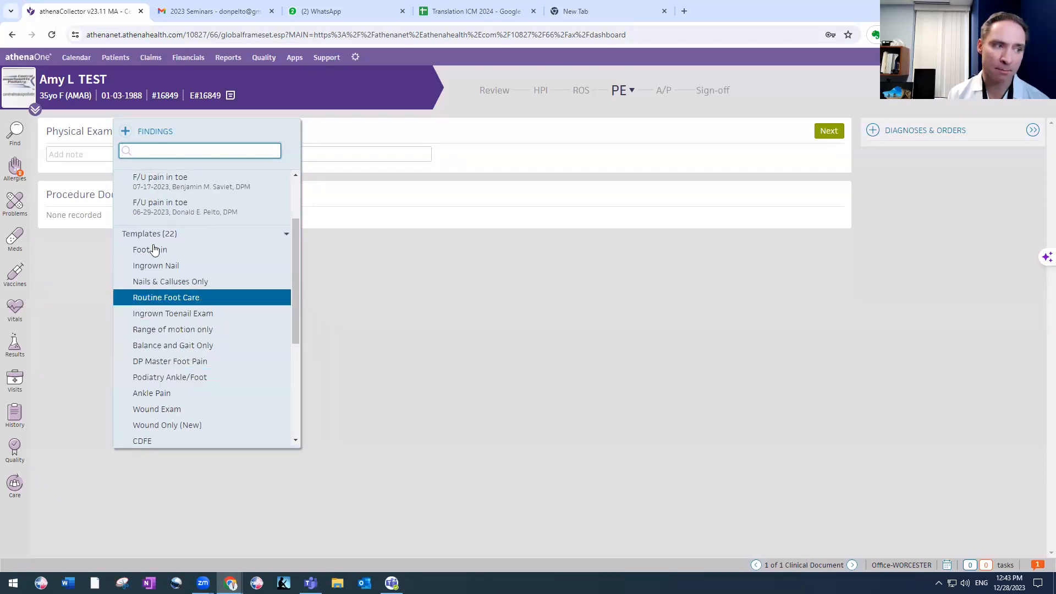
{"action": "scroll", "coordinate": [169, 264], "scroll_direction": "up", "scroll_amount": 2}
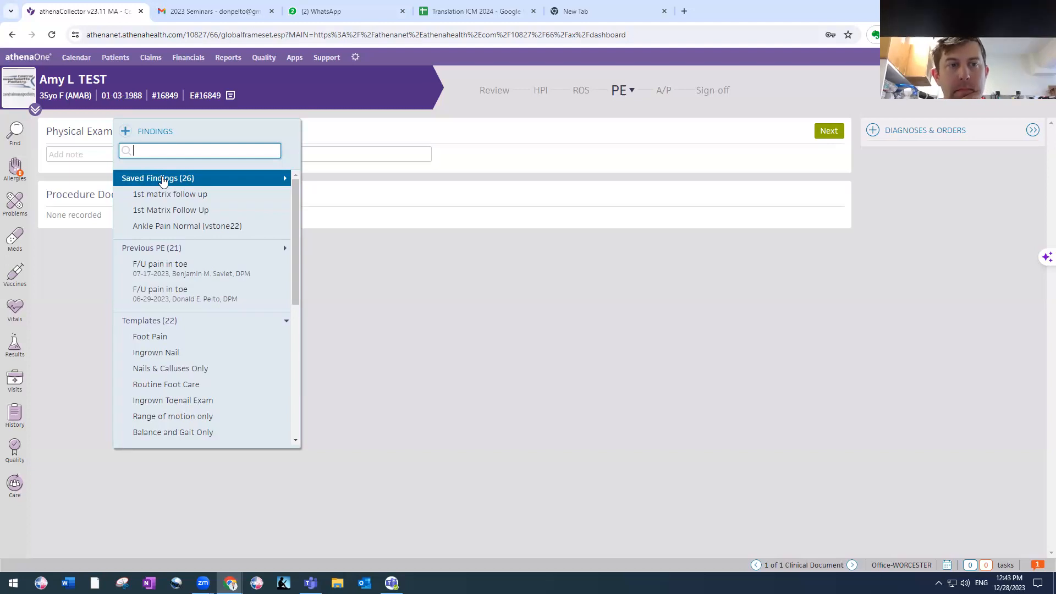
Step: Add the blank Foot Pain template to the physical exam
{"action": "left_click", "coordinate": [153, 321]}
{"action": "left_click", "coordinate": [152, 321]}
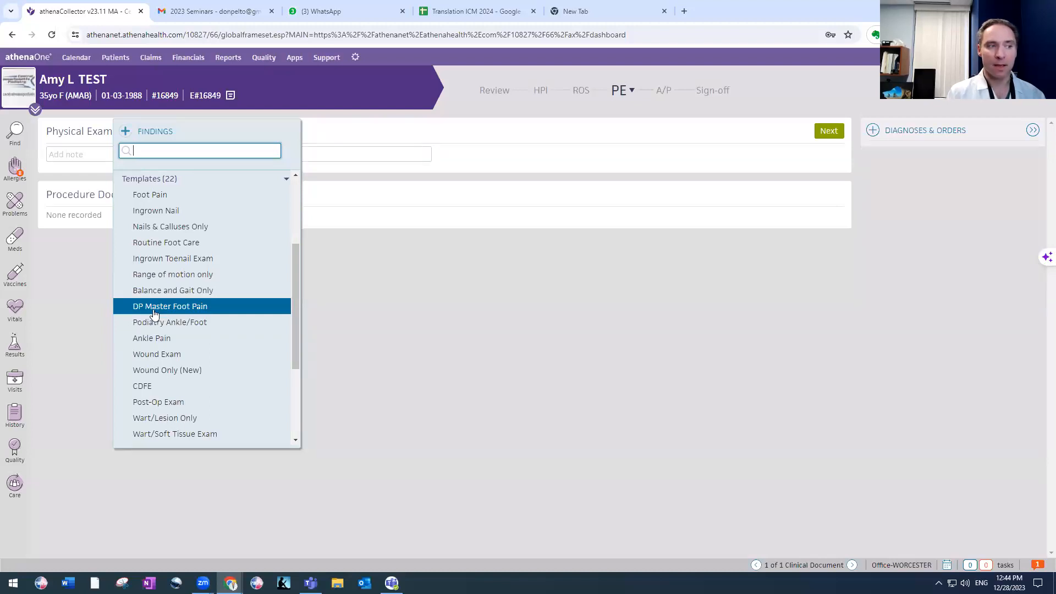
{"action": "left_click", "coordinate": [157, 200]}
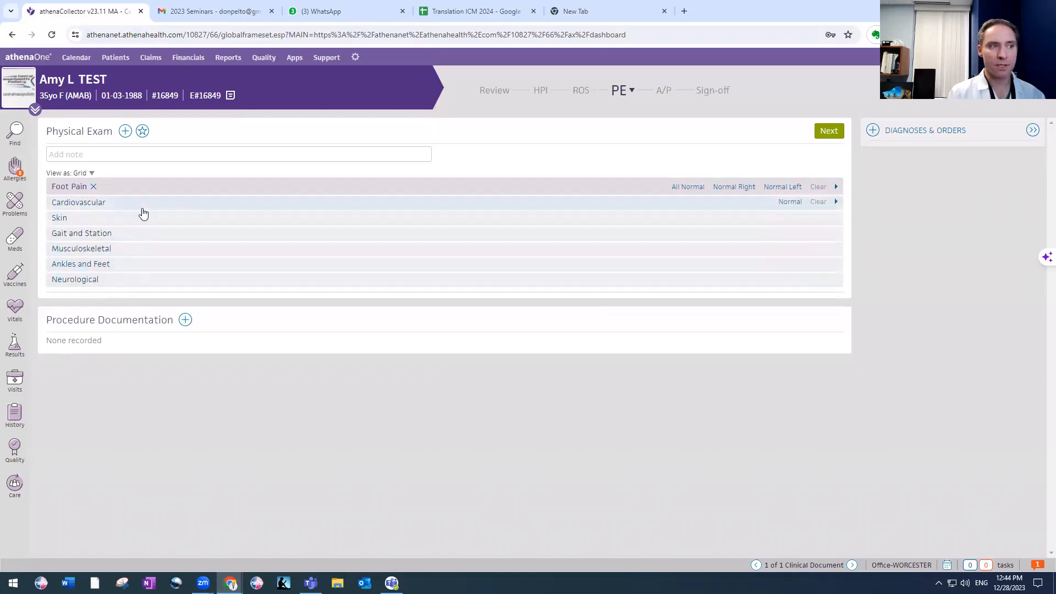
{"action": "left_click", "coordinate": [126, 131]}
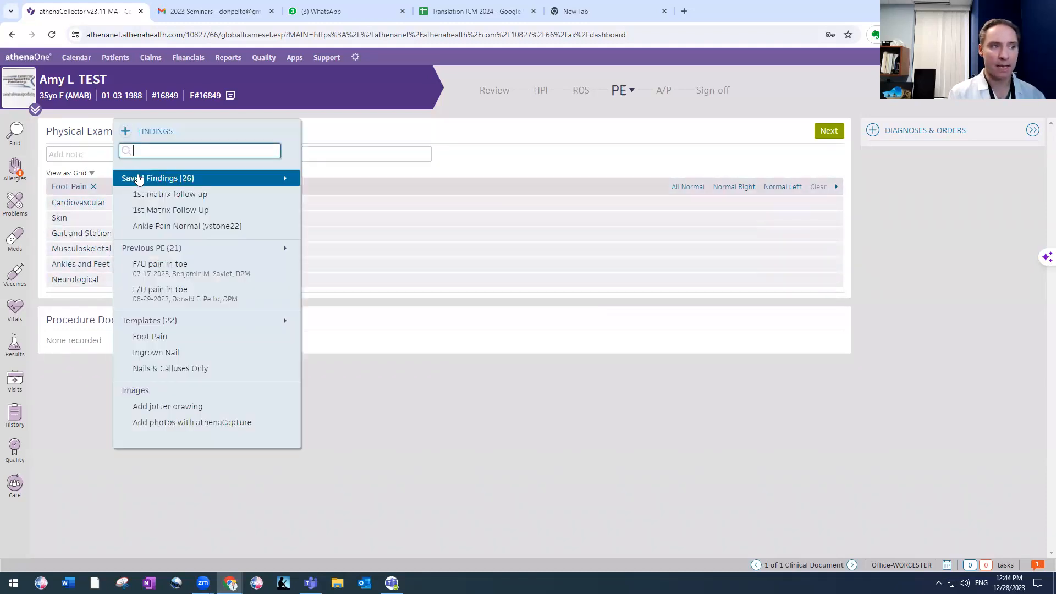
{"action": "left_click", "coordinate": [369, 138]}
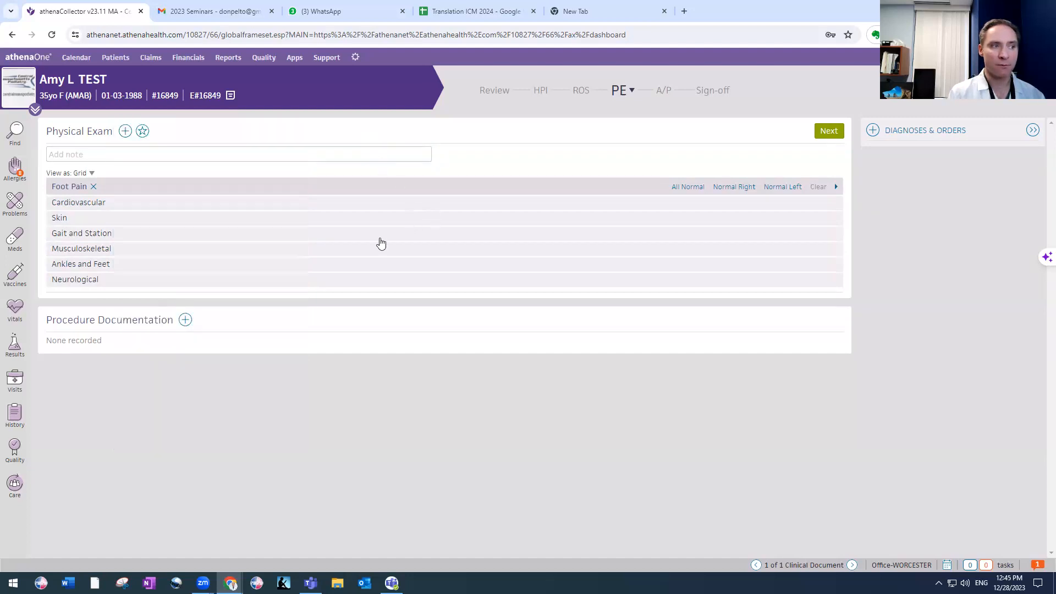
Step: Record normal dorsalis pedis and posterior tibialis pulses, no edema and no varicosities for both feet in the cardiovascular section
{"action": "left_click", "coordinate": [236, 205]}
{"action": "left_click", "coordinate": [166, 247]}
{"action": "left_click", "coordinate": [161, 276]}
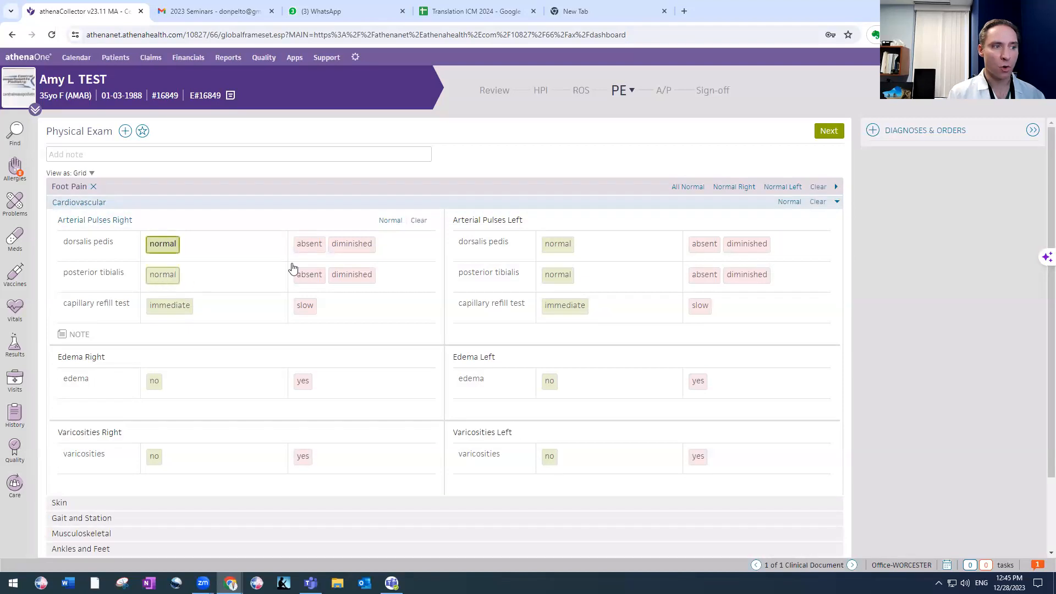
{"action": "left_click", "coordinate": [558, 246]}
{"action": "left_click", "coordinate": [558, 284]}
{"action": "scroll", "coordinate": [556, 286], "scroll_direction": "down", "scroll_amount": 2}
{"action": "left_click", "coordinate": [549, 292]}
{"action": "left_click", "coordinate": [150, 296]}
{"action": "left_click", "coordinate": [154, 367]}
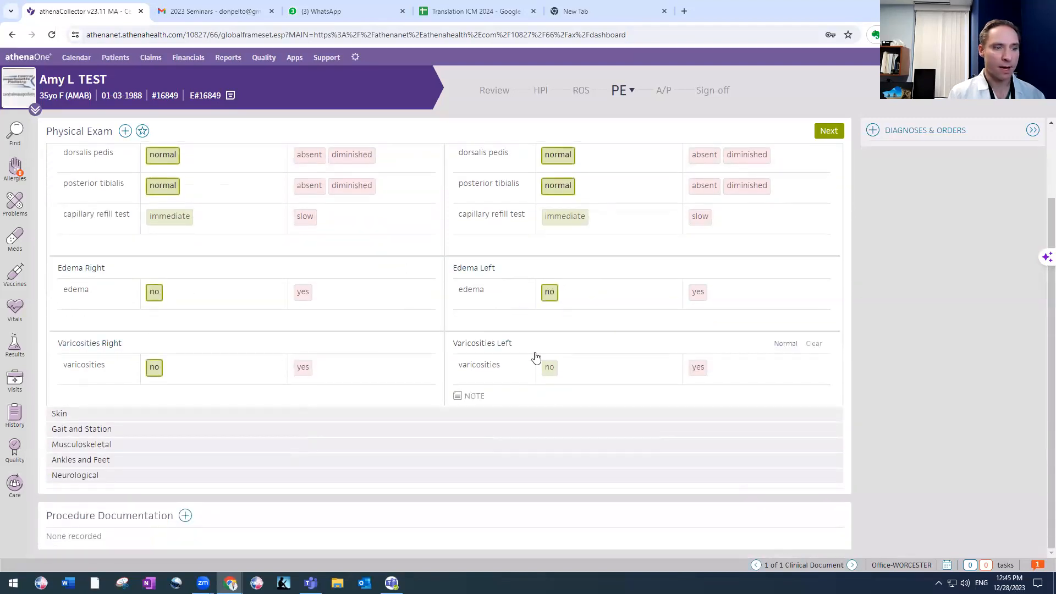
{"action": "left_click", "coordinate": [549, 367]}
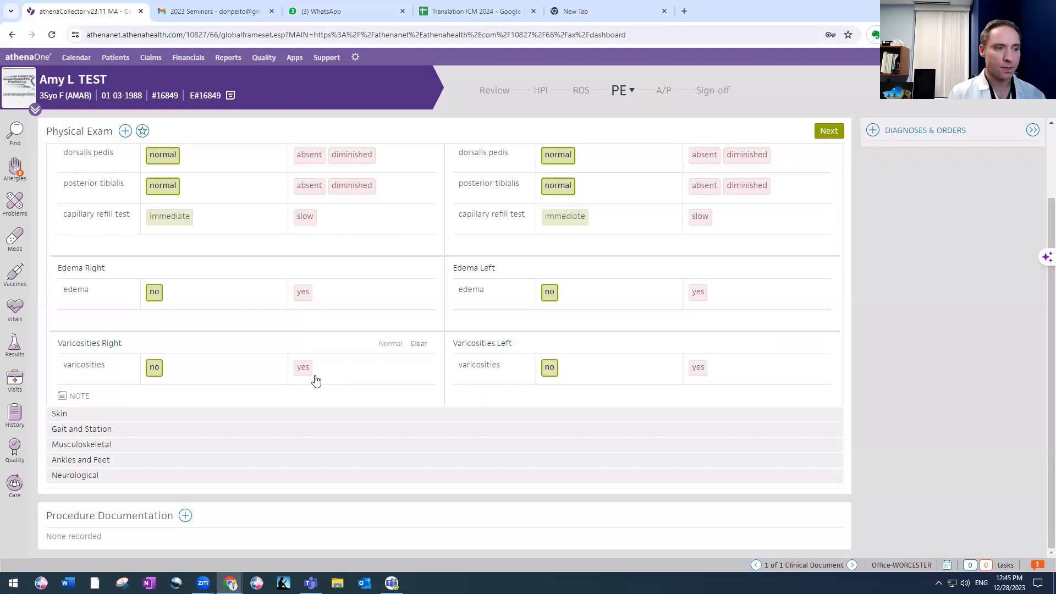
Step: Remove the manually filled Foot Pain template from the physical exam
{"action": "left_click", "coordinate": [273, 414]}
{"action": "scroll", "coordinate": [281, 390], "scroll_direction": "up", "scroll_amount": 2}
{"action": "left_click", "coordinate": [89, 188]}
Step: Add the saved finding Foot Pain Normal to the physical exam and review its prefilled findings
{"action": "left_click", "coordinate": [125, 131]}
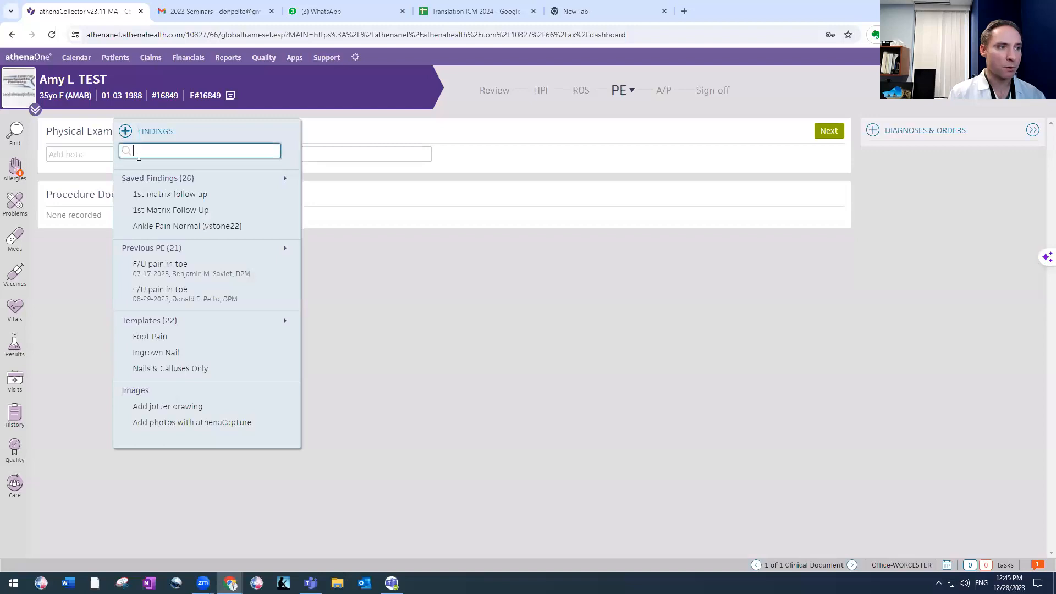
{"action": "left_click", "coordinate": [147, 179]}
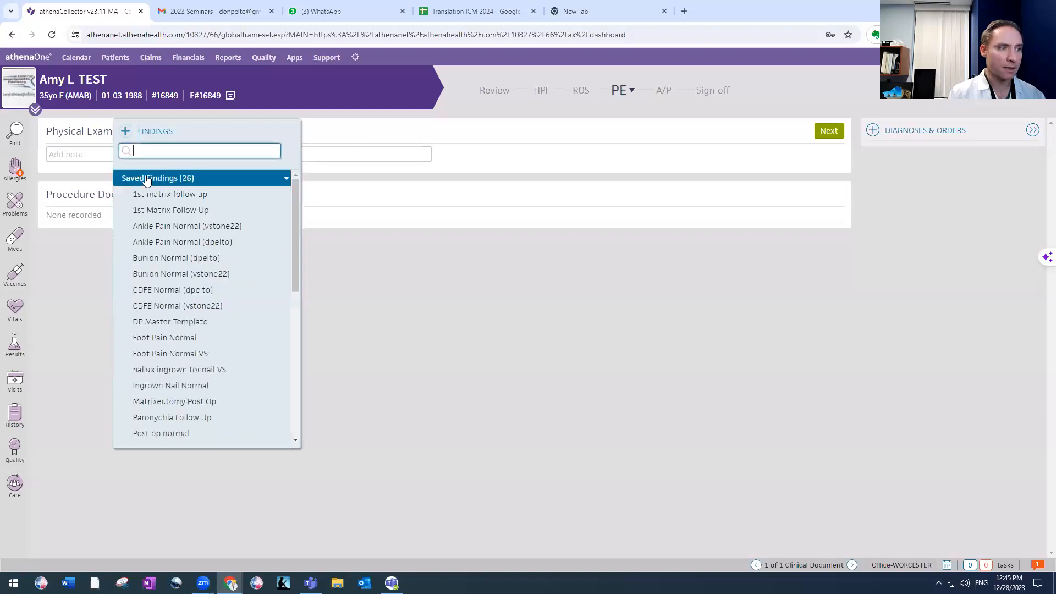
{"action": "left_click", "coordinate": [181, 339]}
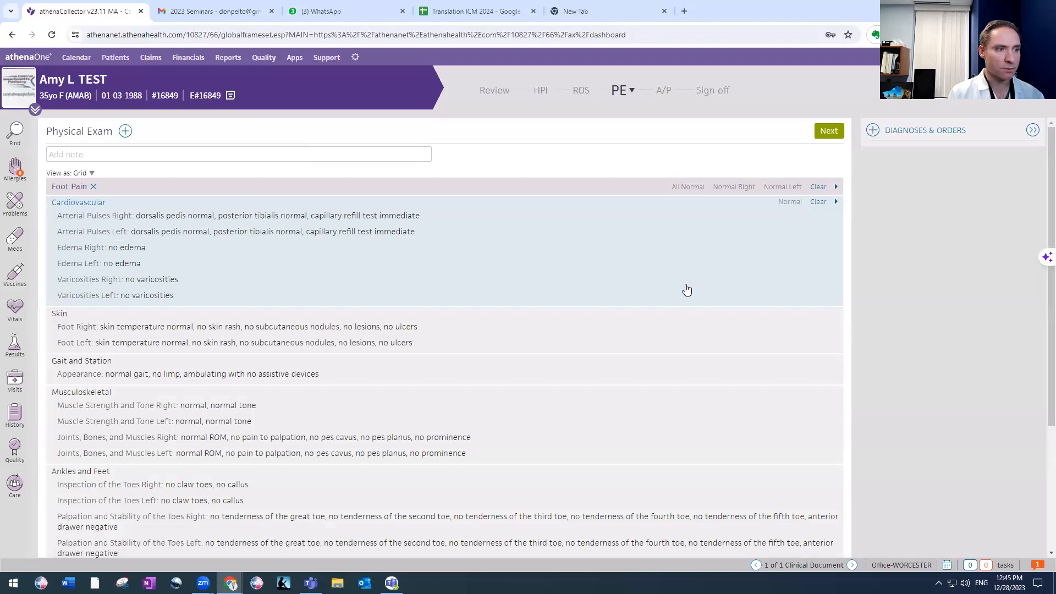
{"action": "scroll", "coordinate": [687, 288], "scroll_direction": "down", "scroll_amount": 2}
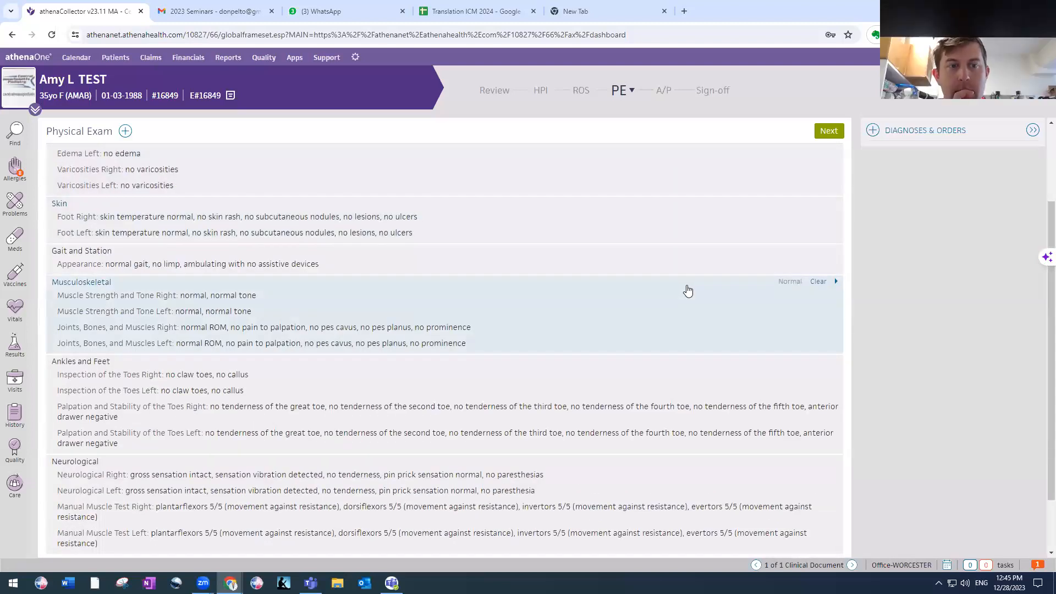
{"action": "scroll", "coordinate": [689, 290], "scroll_direction": "up", "scroll_amount": 2}
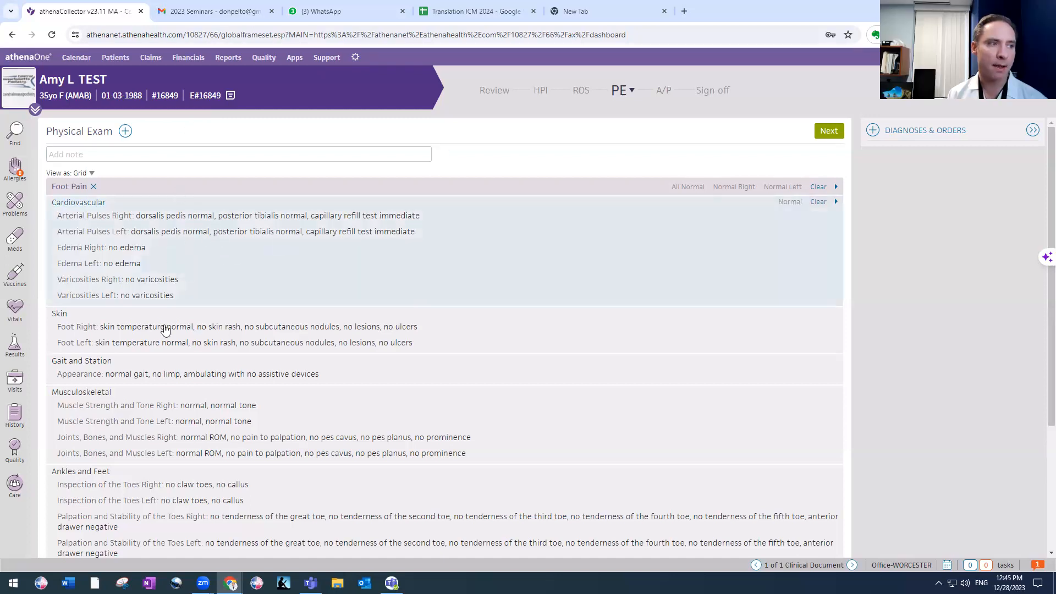
Step: In the musculoskeletal section, set range of motion to limited with the note "equinus" for both right and left
{"action": "scroll", "coordinate": [283, 313], "scroll_direction": "down", "scroll_amount": 2}
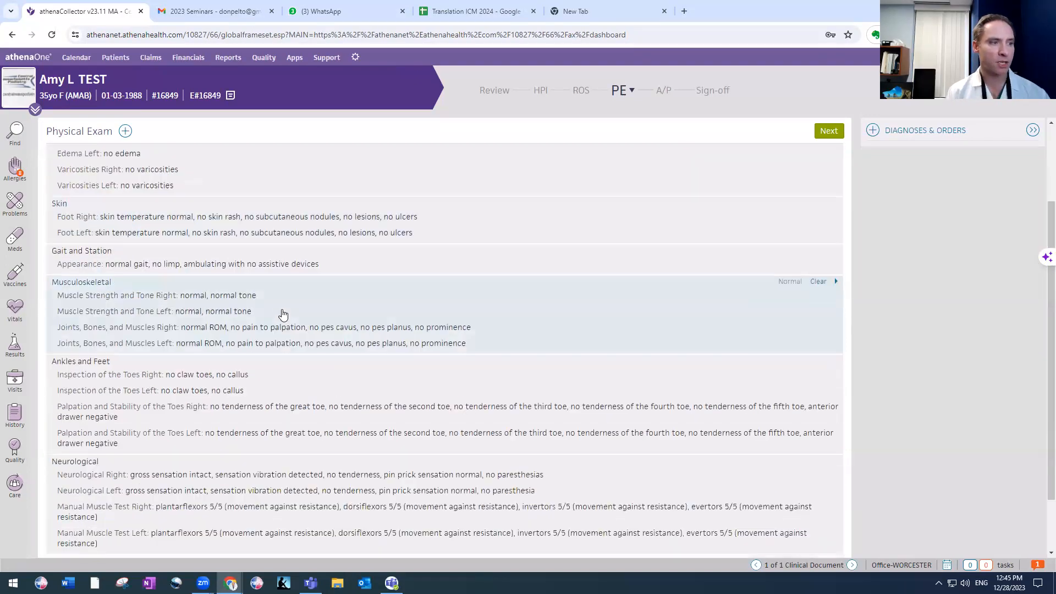
{"action": "left_click", "coordinate": [281, 306]}
{"action": "left_click", "coordinate": [306, 341]}
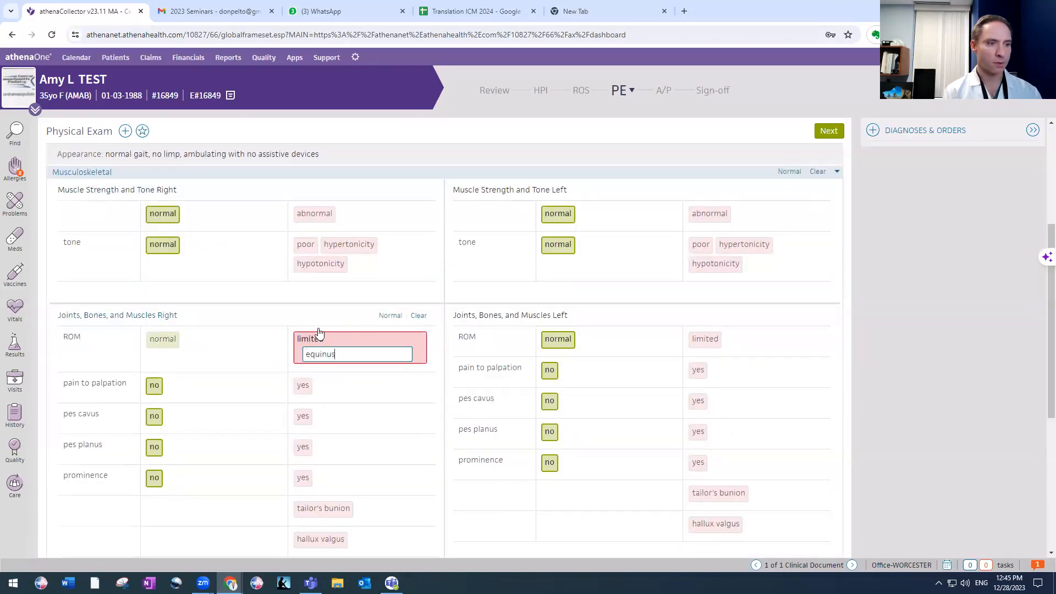
{"action": "left_click", "coordinate": [705, 340]}
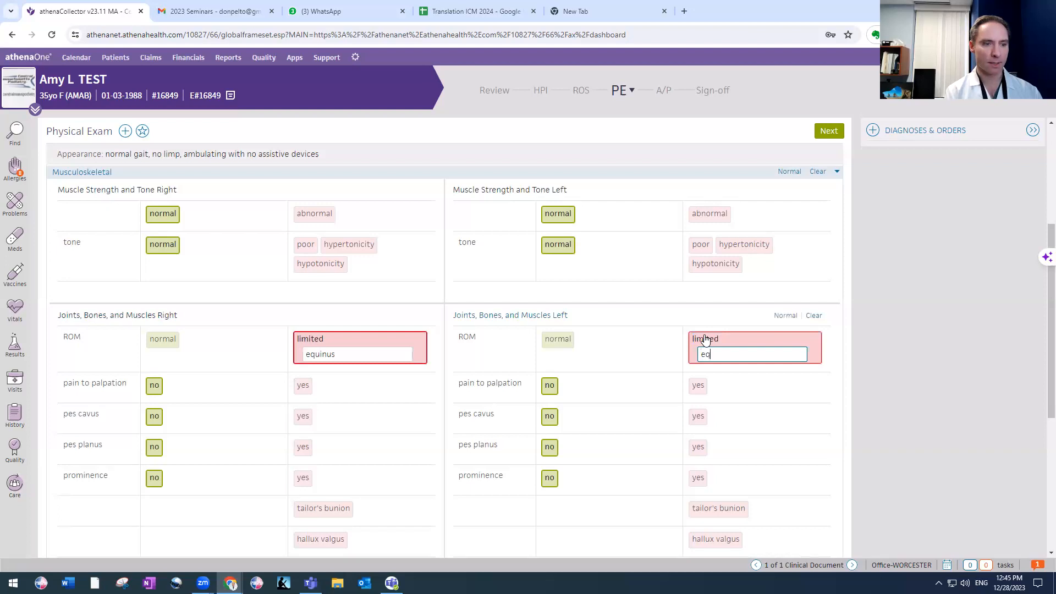
Step: Record pain to palpation as yes with the note "plantar medial heel" for both right and left
{"action": "left_click", "coordinate": [303, 386]}
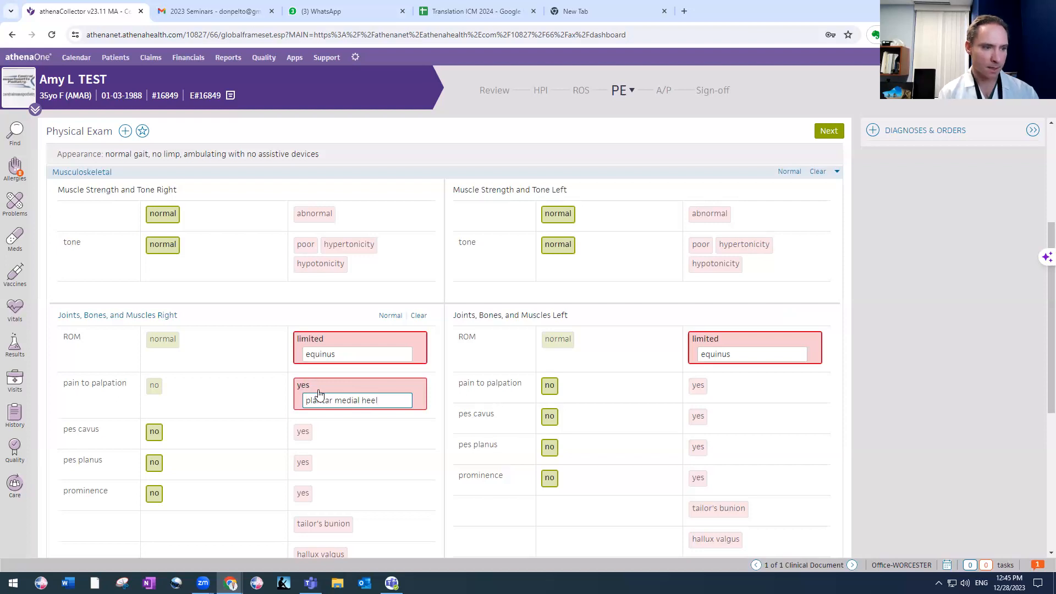
{"action": "double_click", "coordinate": [322, 400]}
{"action": "left_click_drag", "start_coordinate": [382, 406], "coordinate": [307, 397]}
{"action": "key", "text": "ctrl+c"}
{"action": "left_click", "coordinate": [698, 385]}
{"action": "key", "text": "ctrl+v"}
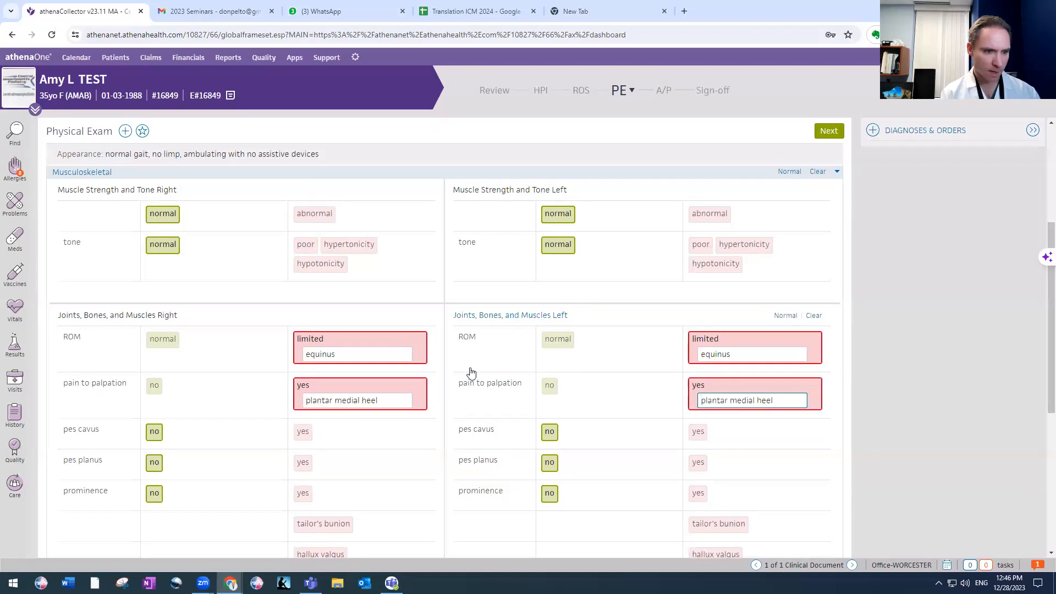
Step: Mark pes planus as yes for both the left and right foot
{"action": "scroll", "coordinate": [471, 373], "scroll_direction": "down", "scroll_amount": 3}
{"action": "left_click", "coordinate": [696, 297]}
{"action": "left_click", "coordinate": [303, 299]}
Step: Add the Injection Tendon Sheath/Ligament template to the procedure documentation
{"action": "scroll", "coordinate": [286, 352], "scroll_direction": "down", "scroll_amount": 3}
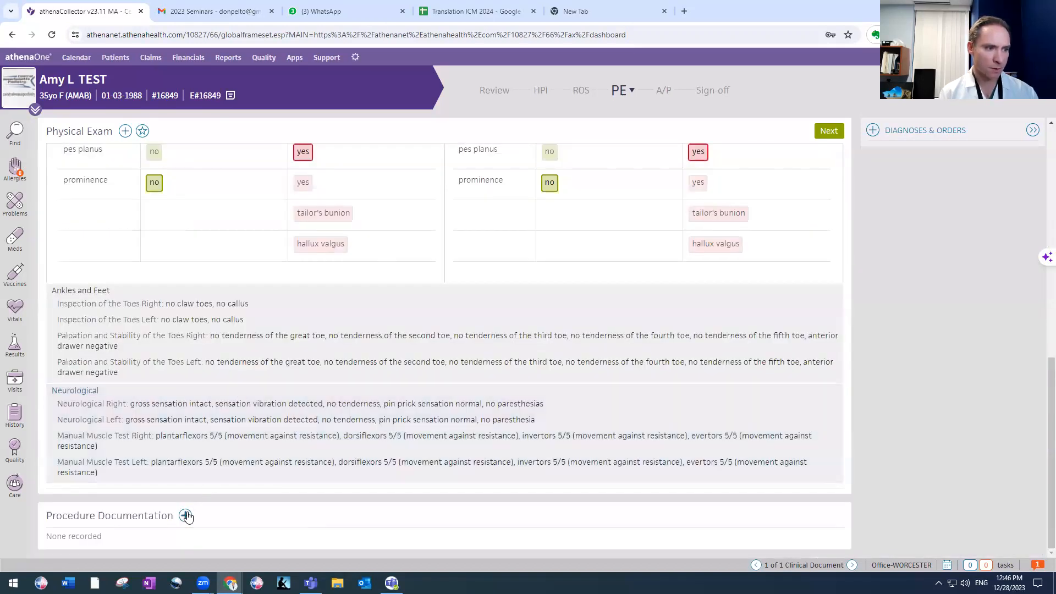
{"action": "left_click", "coordinate": [186, 515]}
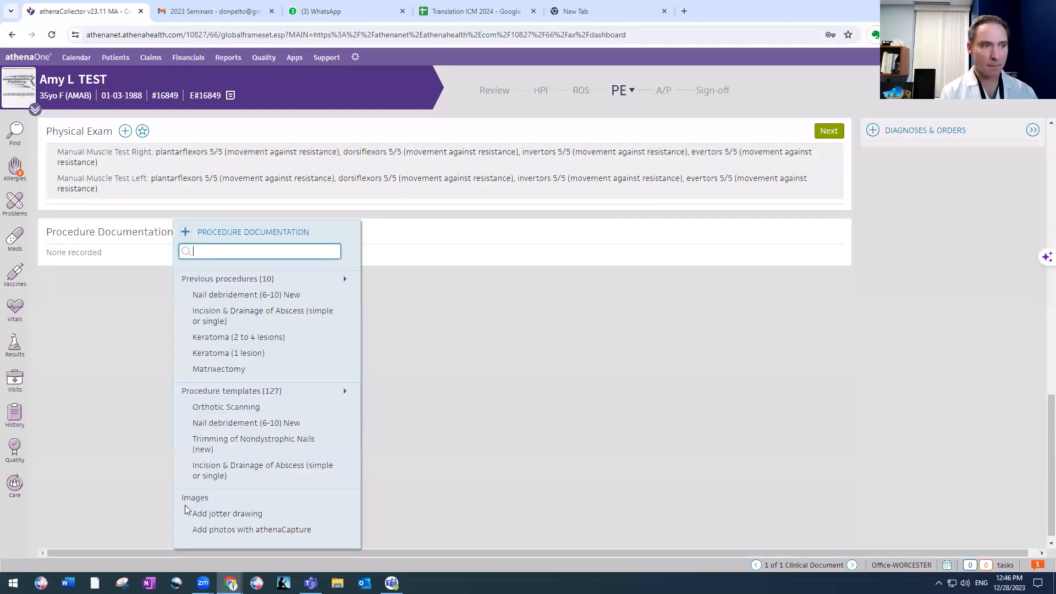
{"action": "type", "text": "inj"}
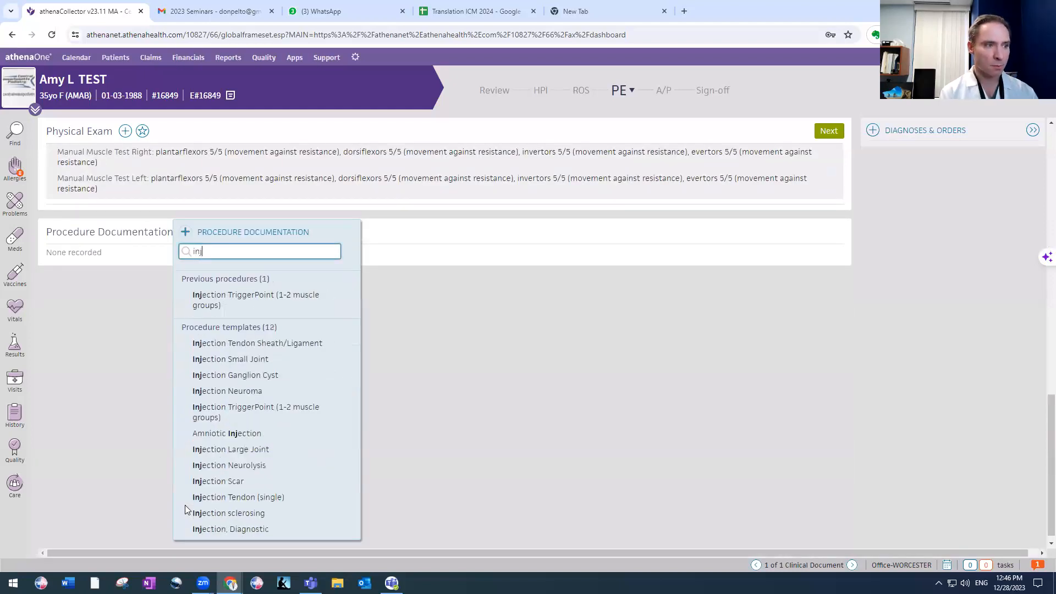
{"action": "left_click", "coordinate": [200, 343]}
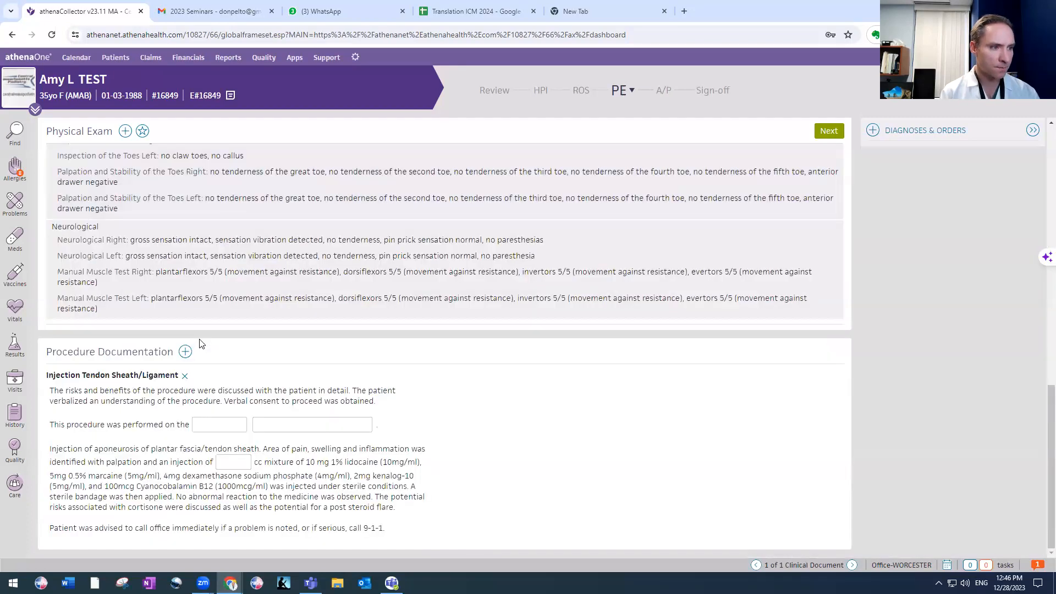
Step: Add the EPAT_Combo procedure to the procedure documentation
{"action": "left_click", "coordinate": [185, 351]}
{"action": "type", "text": "ep"}
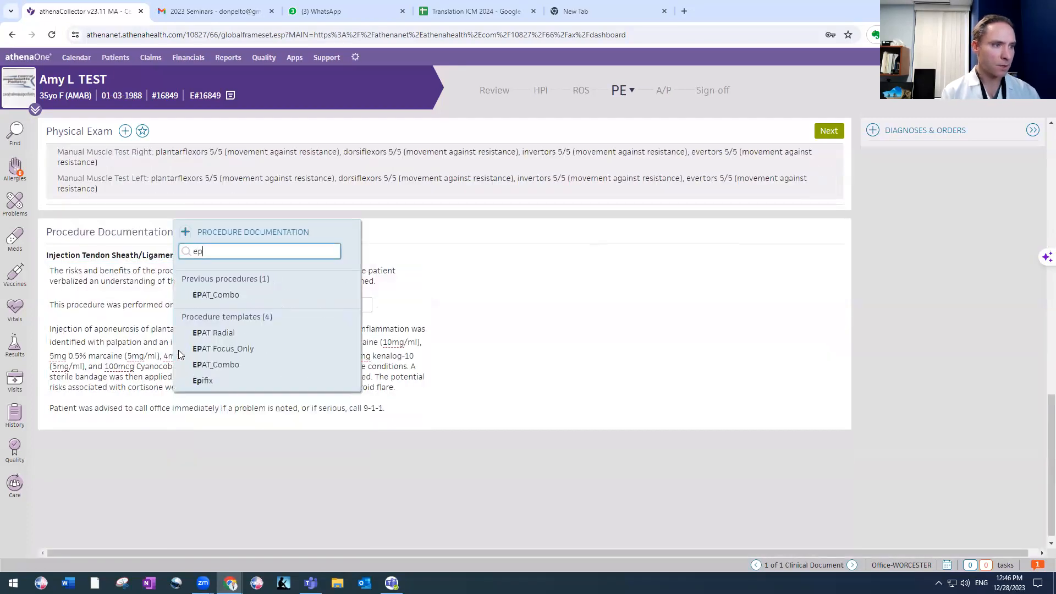
{"action": "left_click", "coordinate": [210, 295]}
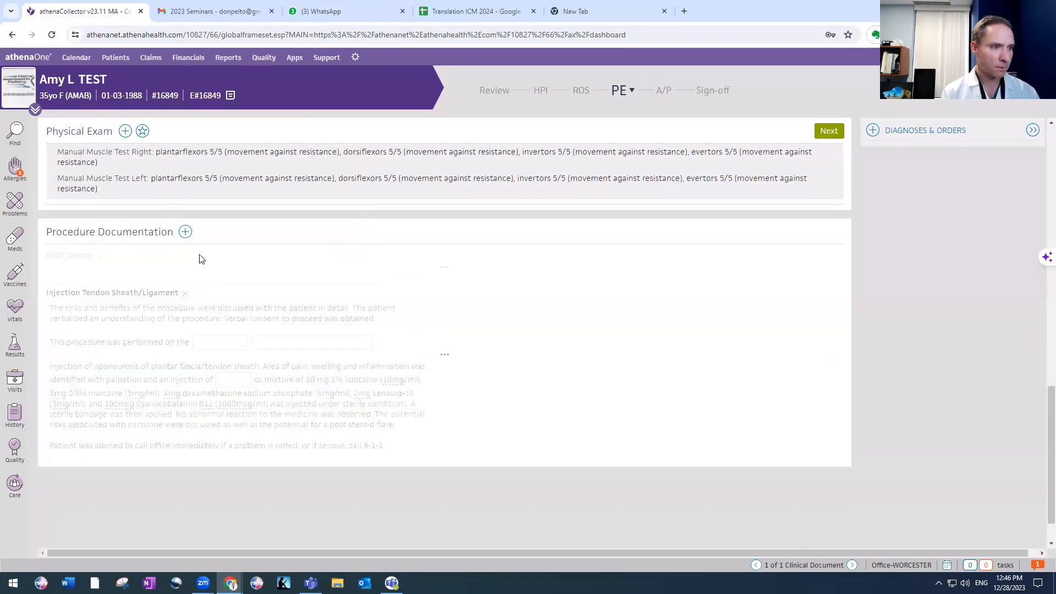
{"action": "left_click", "coordinate": [185, 233]}
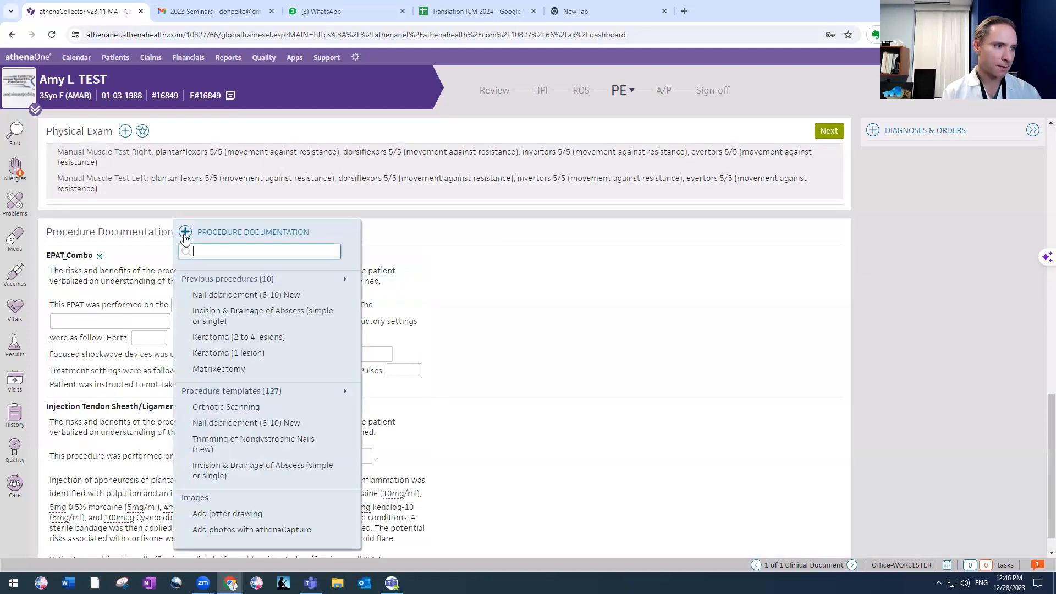
{"action": "left_click", "coordinate": [517, 312]}
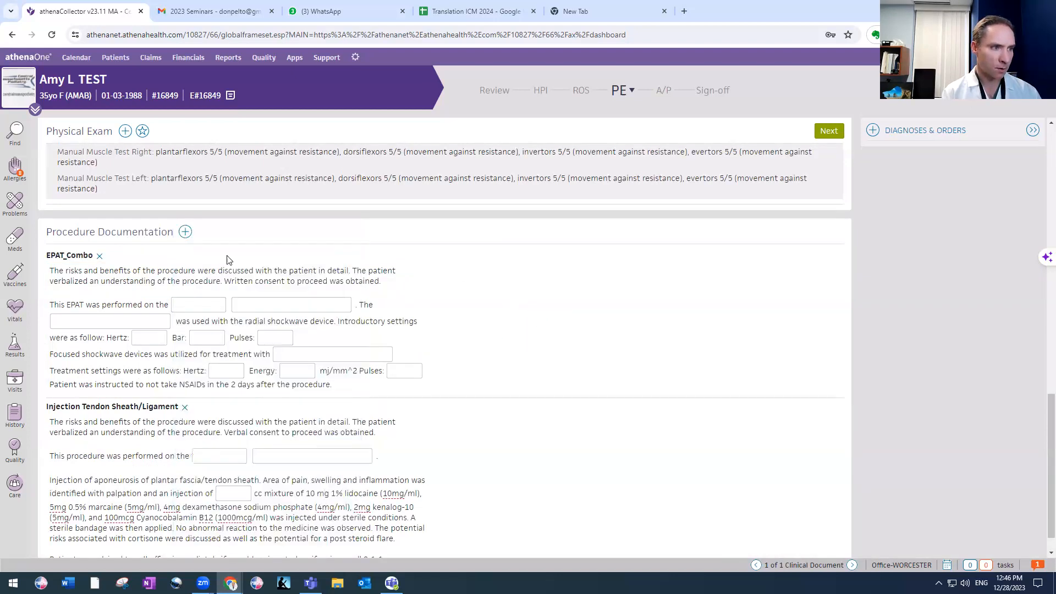
{"action": "left_click", "coordinate": [185, 233]}
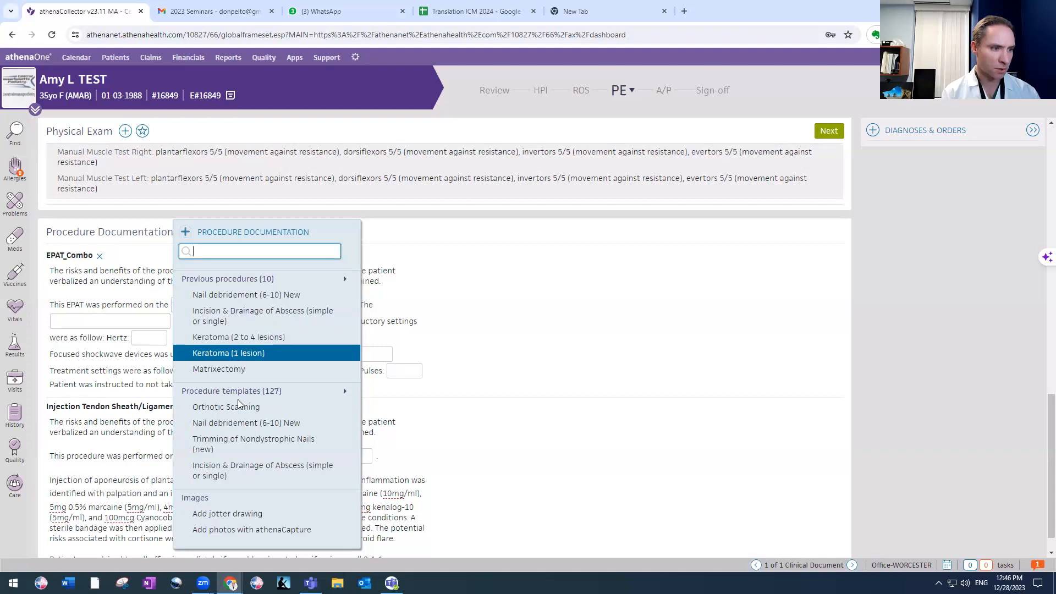
{"action": "left_click", "coordinate": [375, 287]}
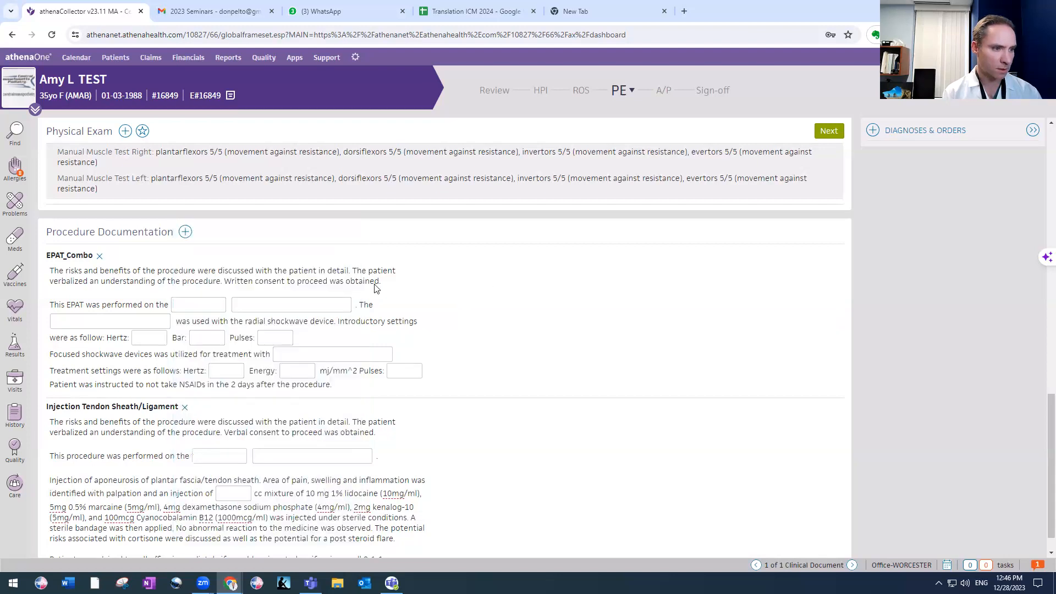
{"action": "left_click", "coordinate": [184, 304]}
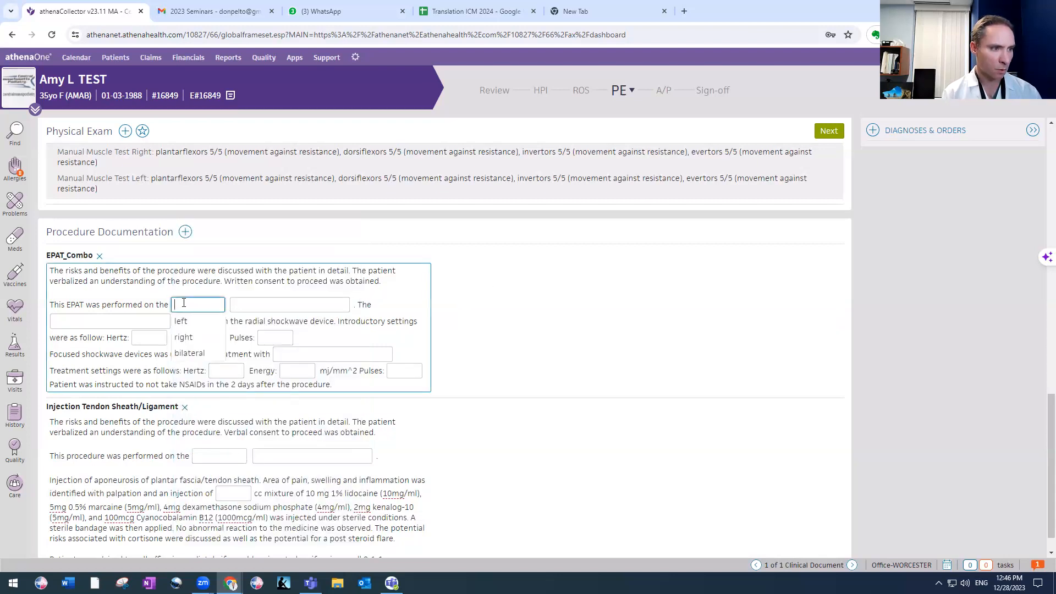
{"action": "left_click", "coordinate": [482, 297]}
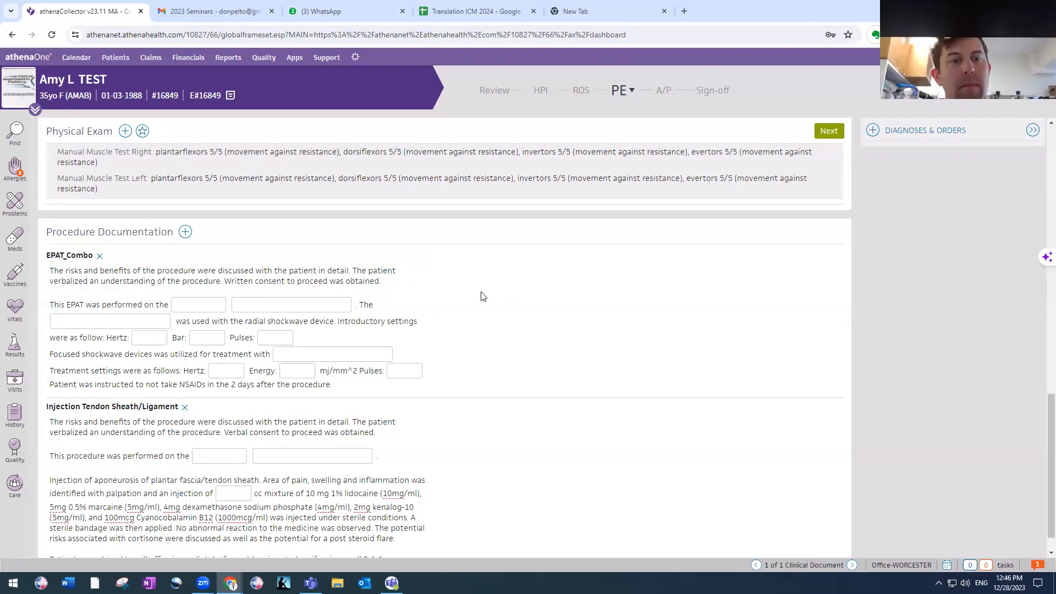
Step: Add the Nails & Calluses Only template to the physical exam
{"action": "scroll", "coordinate": [483, 297], "scroll_direction": "up", "scroll_amount": 14}
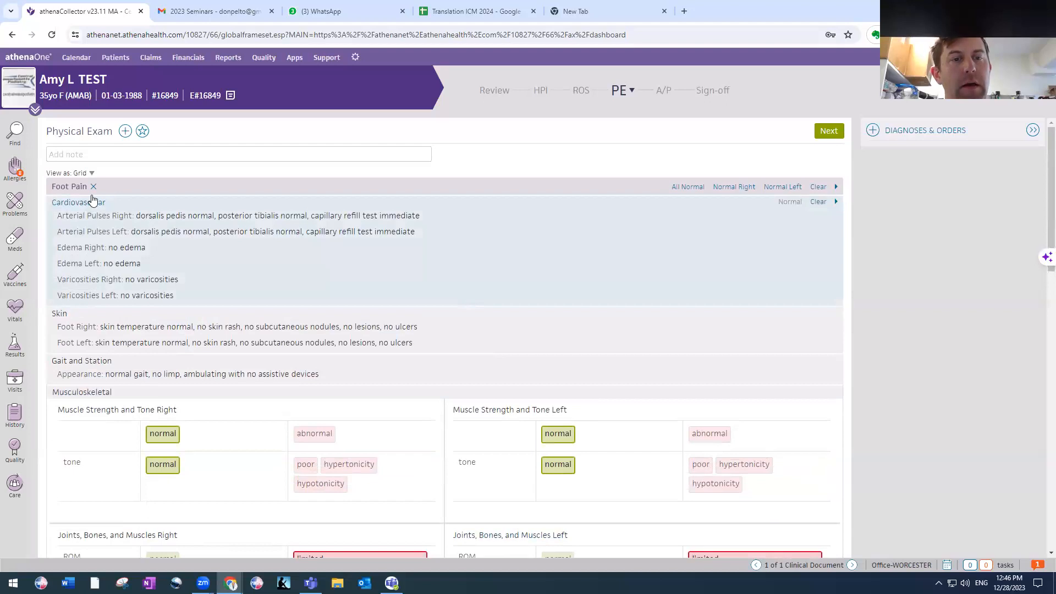
{"action": "left_click", "coordinate": [125, 132]}
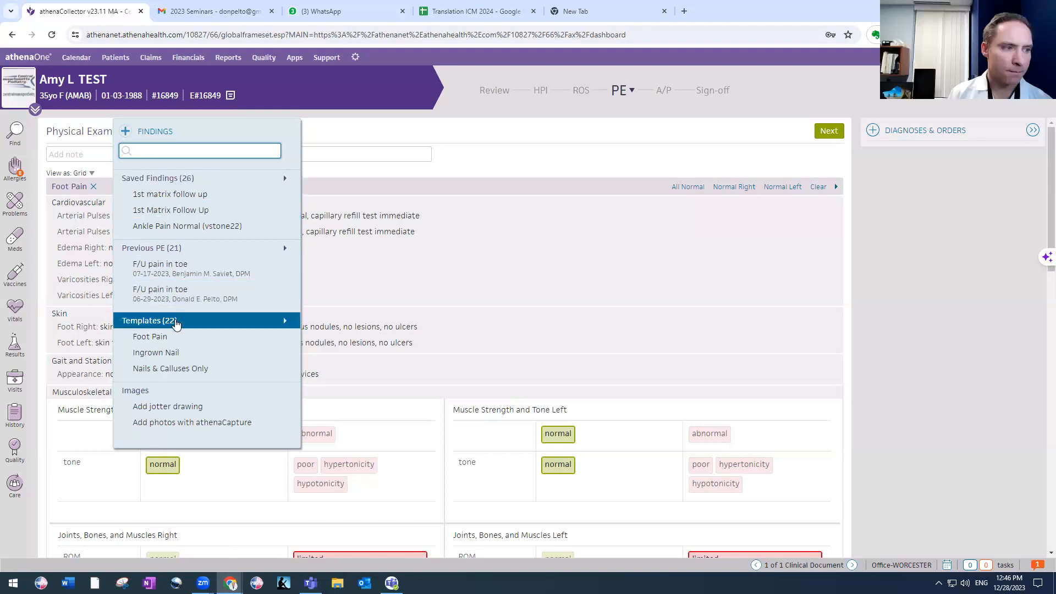
{"action": "left_click", "coordinate": [324, 173]}
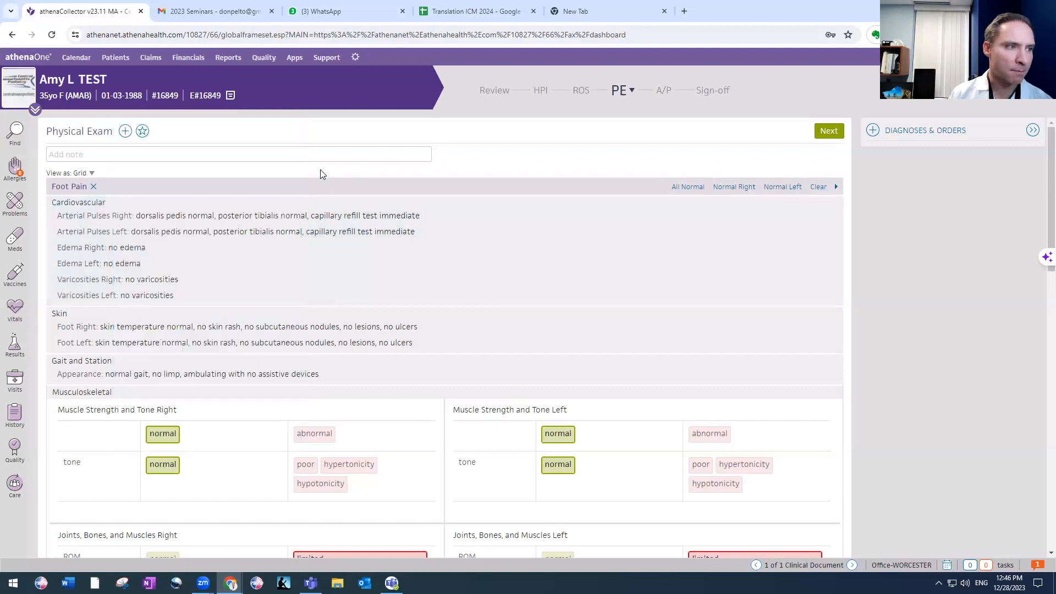
{"action": "left_click", "coordinate": [125, 132]}
{"action": "scroll", "coordinate": [182, 260], "scroll_direction": "down", "scroll_amount": 3}
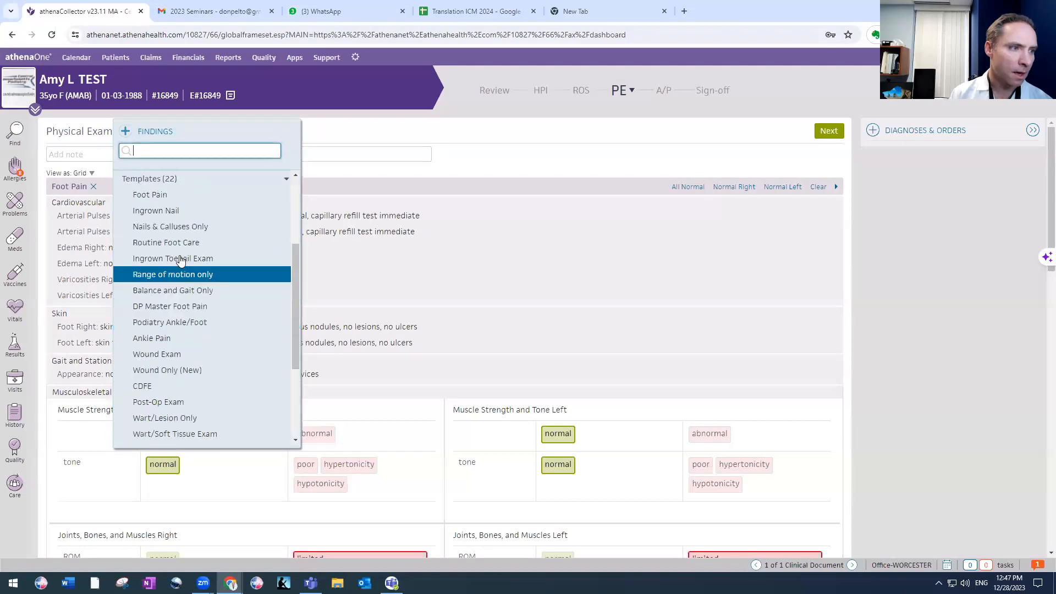
{"action": "left_click", "coordinate": [165, 226]}
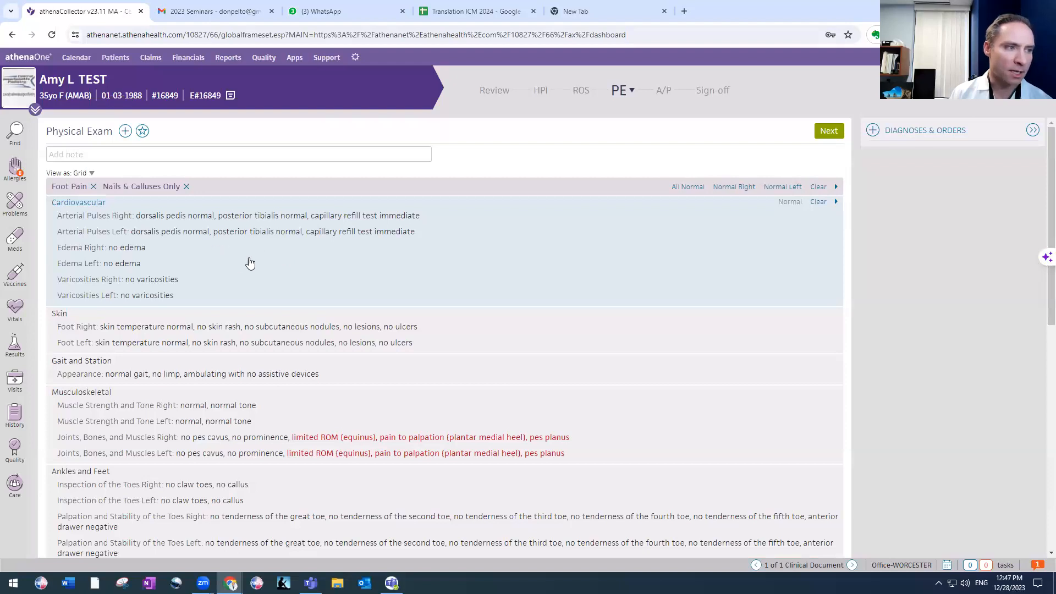
Step: Mark hyperkeratotic lesions as present in the skin exam, noting "1st met head" for the right foot and "lateral 5th digit" for the left
{"action": "left_click", "coordinate": [298, 237]}
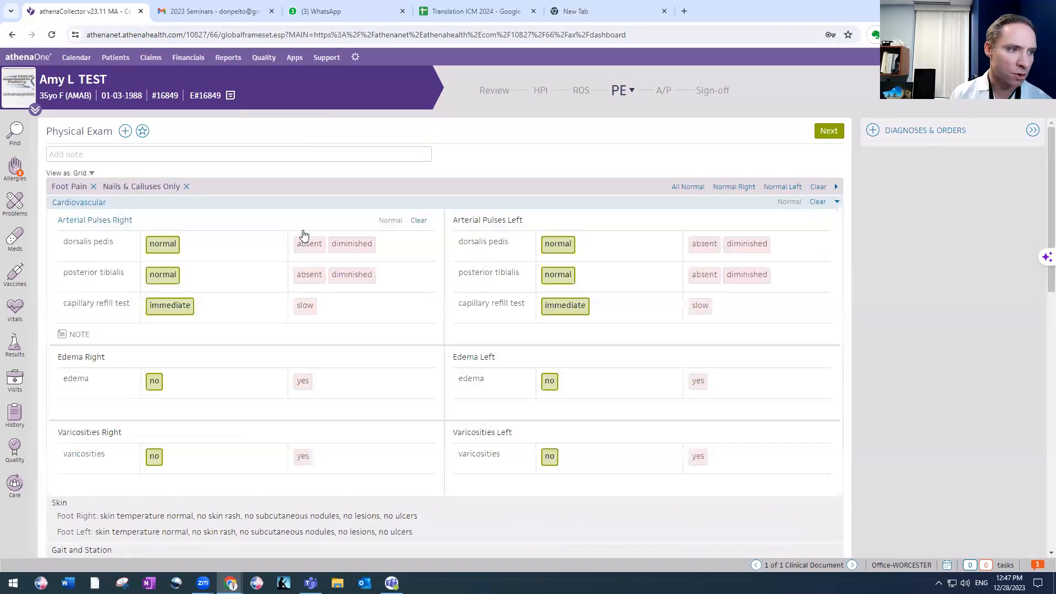
{"action": "scroll", "coordinate": [282, 298], "scroll_direction": "down", "scroll_amount": 3}
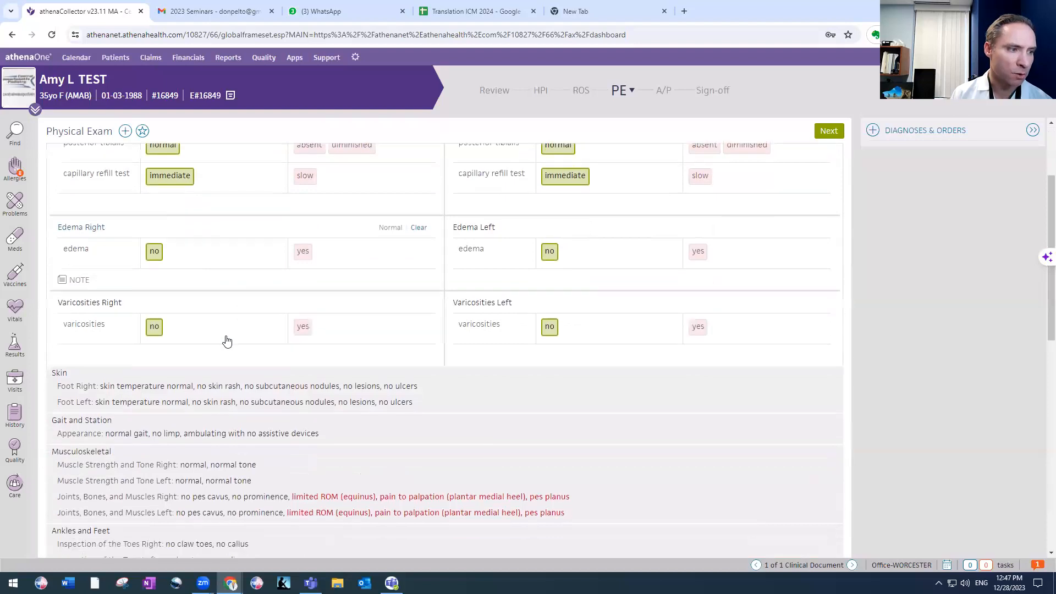
{"action": "left_click", "coordinate": [248, 340]}
{"action": "scroll", "coordinate": [280, 312], "scroll_direction": "down", "scroll_amount": 4}
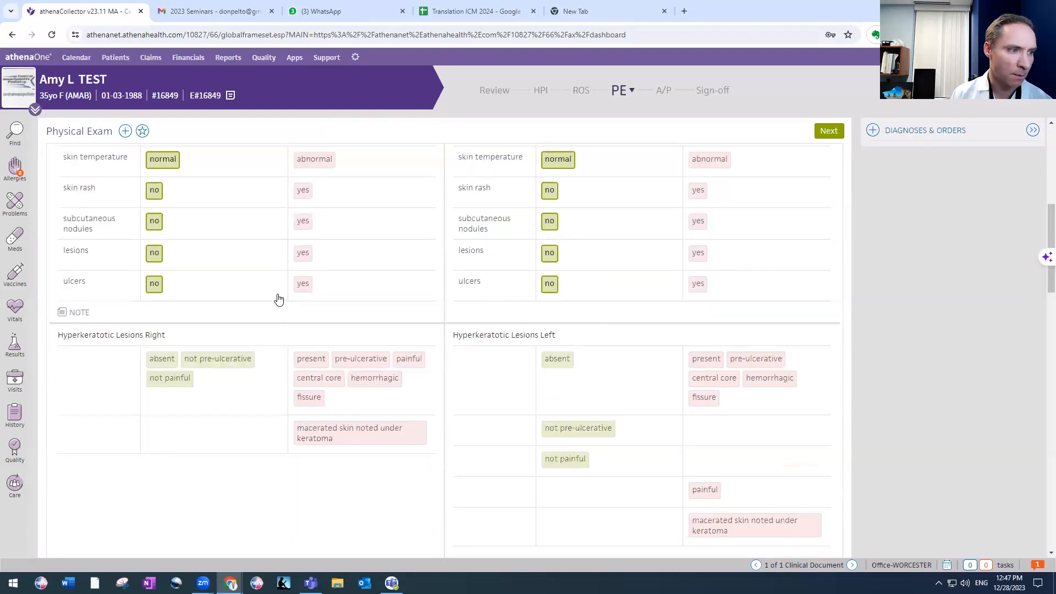
{"action": "scroll", "coordinate": [278, 291], "scroll_direction": "down", "scroll_amount": 1}
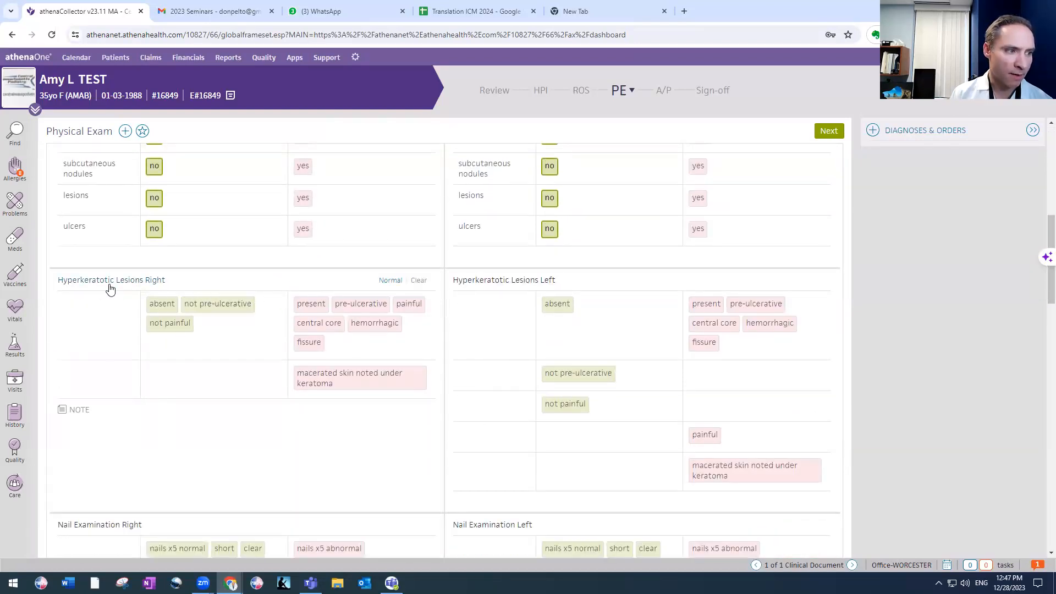
{"action": "left_click", "coordinate": [308, 306]}
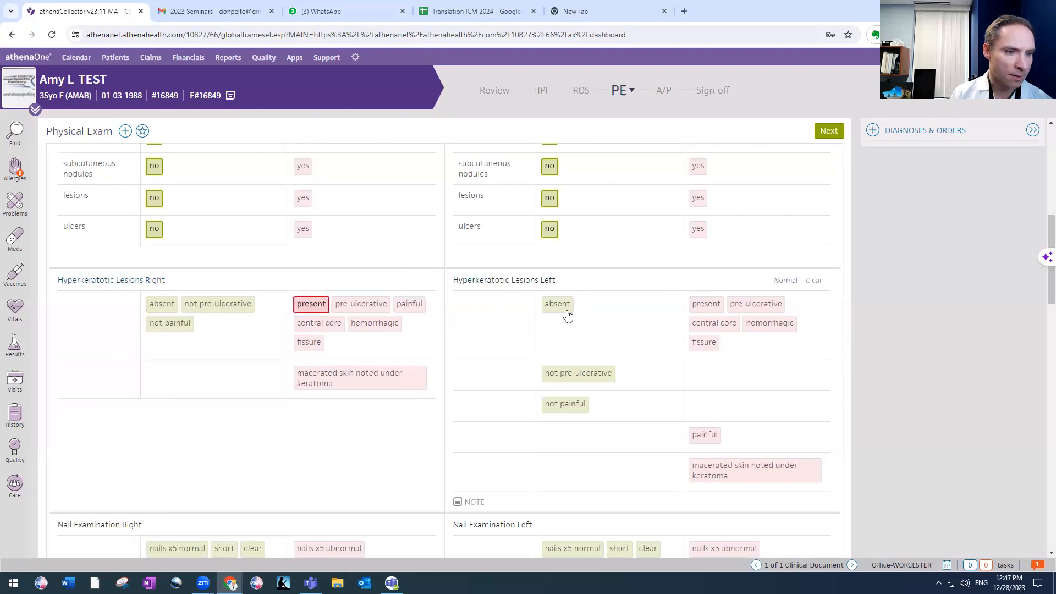
{"action": "left_click", "coordinate": [707, 311]}
{"action": "left_click", "coordinate": [304, 306]}
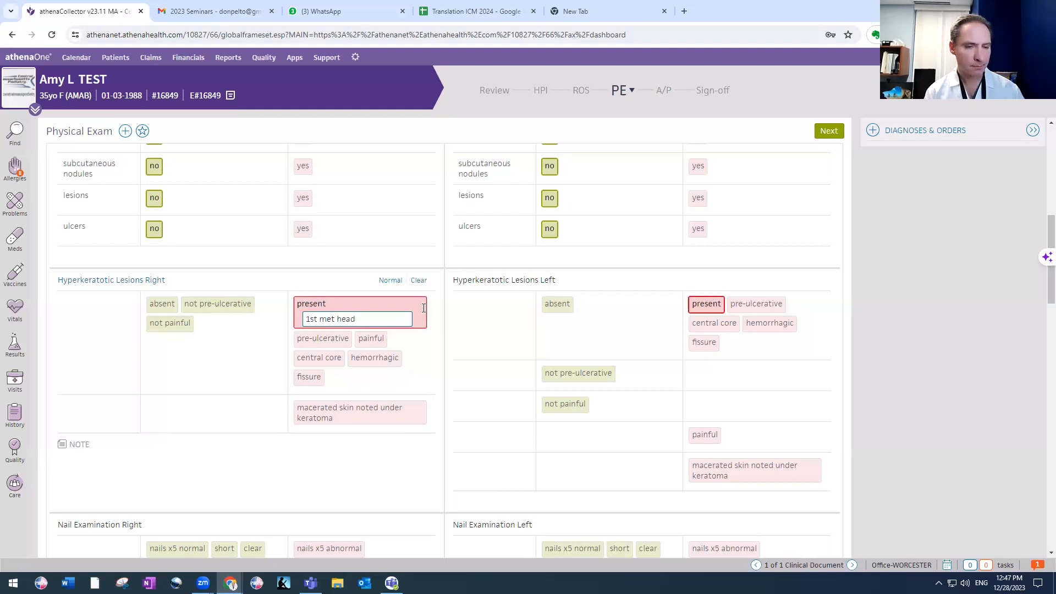
{"action": "left_click", "coordinate": [703, 309]}
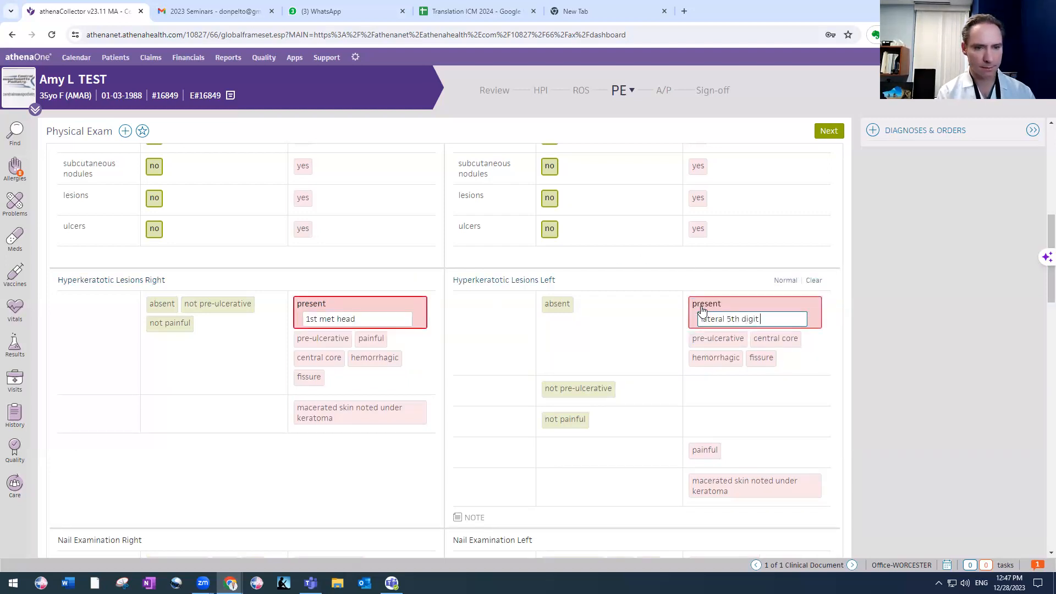
Step: Record nails 1,3,5 as abnormal in the right nail examination
{"action": "scroll", "coordinate": [457, 360], "scroll_direction": "down", "scroll_amount": 3}
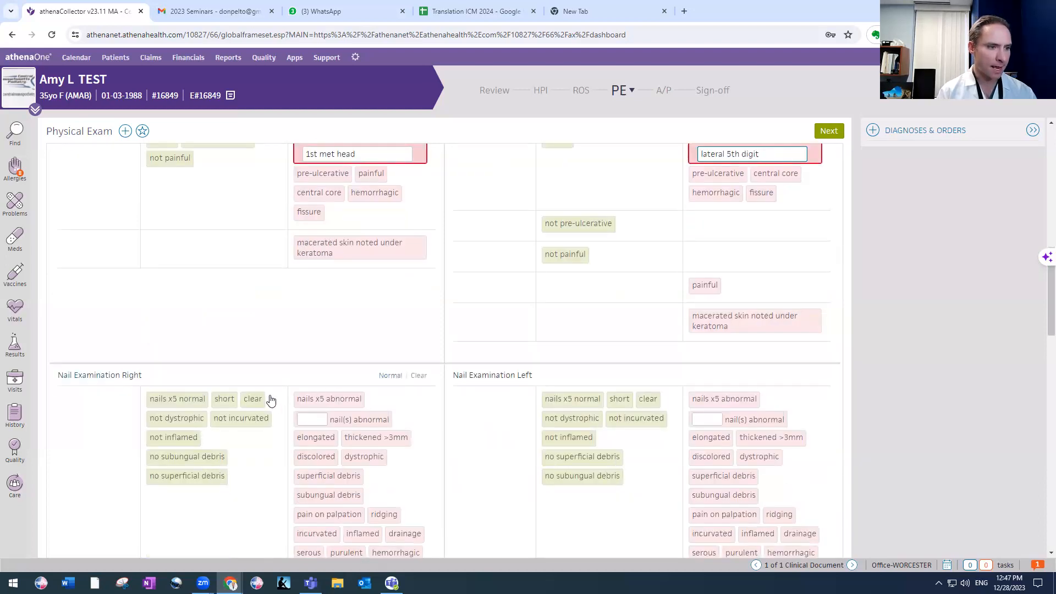
{"action": "scroll", "coordinate": [271, 401], "scroll_direction": "down", "scroll_amount": 1}
{"action": "left_click", "coordinate": [303, 364]}
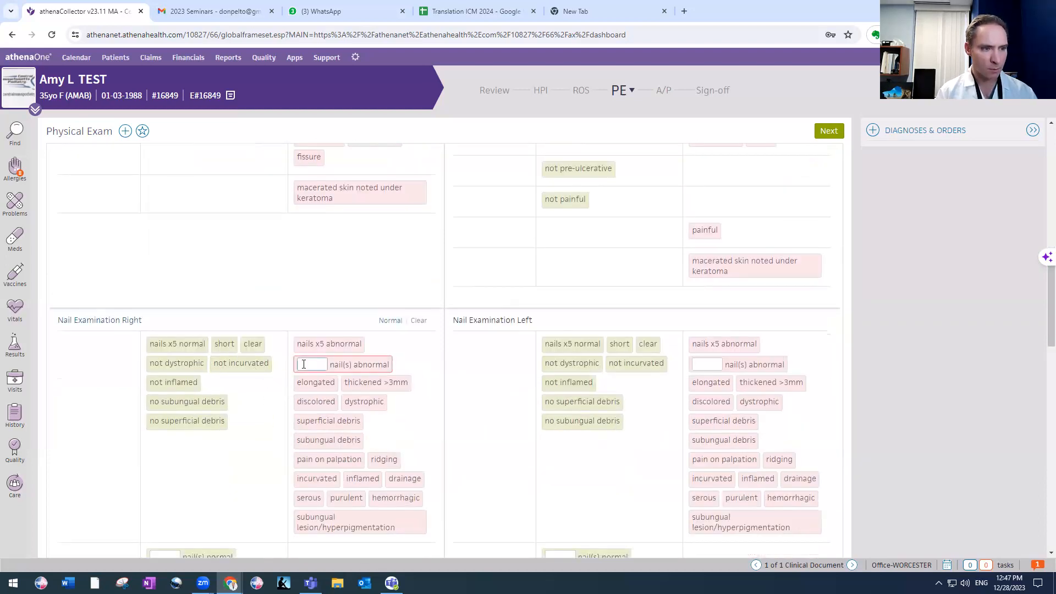
{"action": "left_click", "coordinate": [305, 366]}
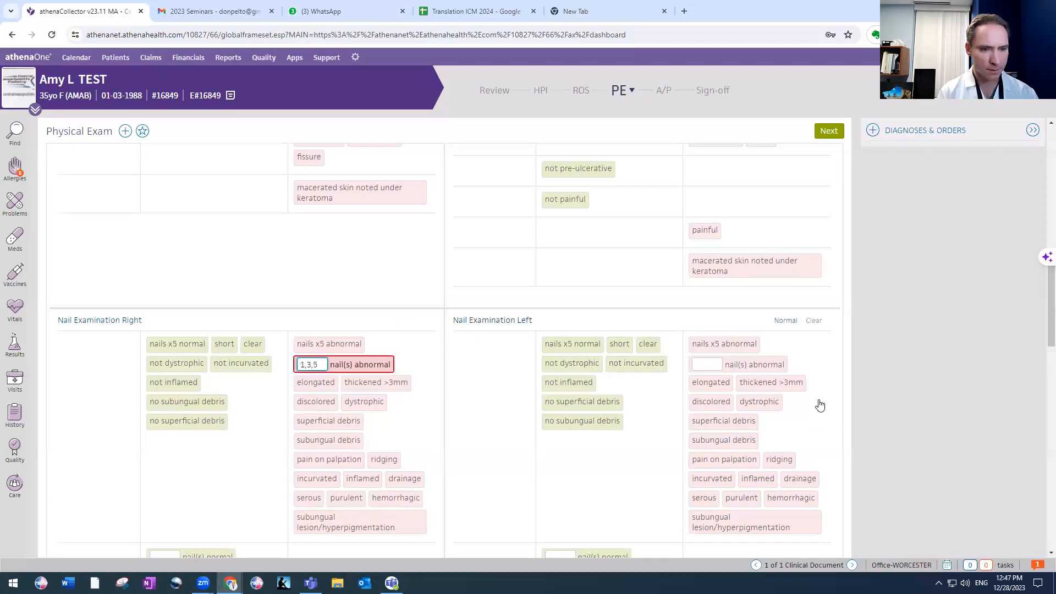
Step: Mark left nails x5 abnormal with elongated, thickened >3mm, discolored, dystrophic, superficial debris, subungual debris and pain on palpation
{"action": "left_click", "coordinate": [707, 345]}
{"action": "left_click", "coordinate": [704, 386]}
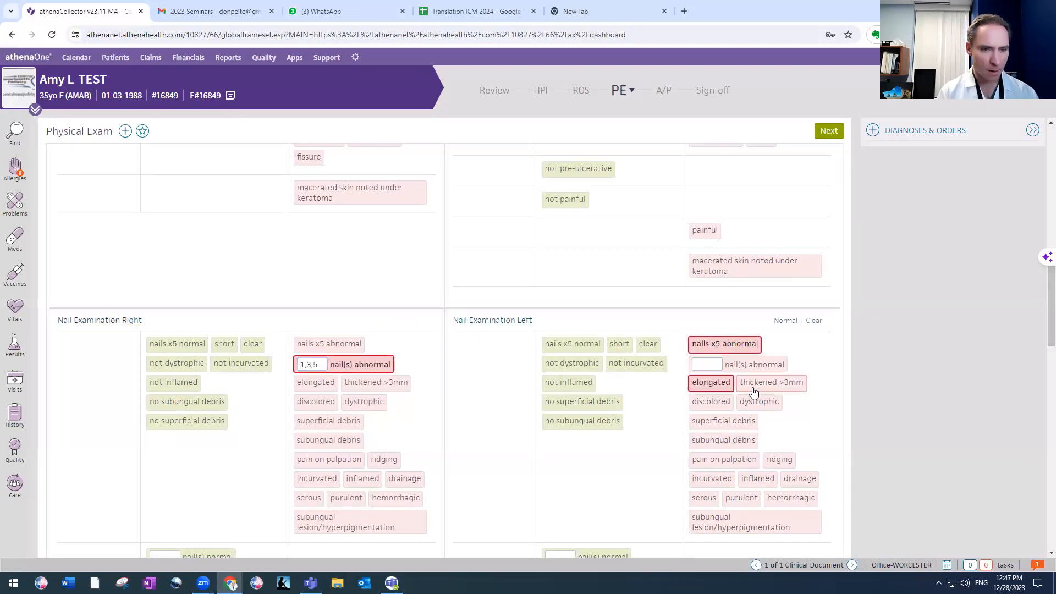
{"action": "left_click", "coordinate": [770, 383]}
{"action": "left_click", "coordinate": [710, 402]}
{"action": "left_click", "coordinate": [759, 401]}
{"action": "left_click", "coordinate": [723, 420]}
{"action": "left_click", "coordinate": [721, 440]}
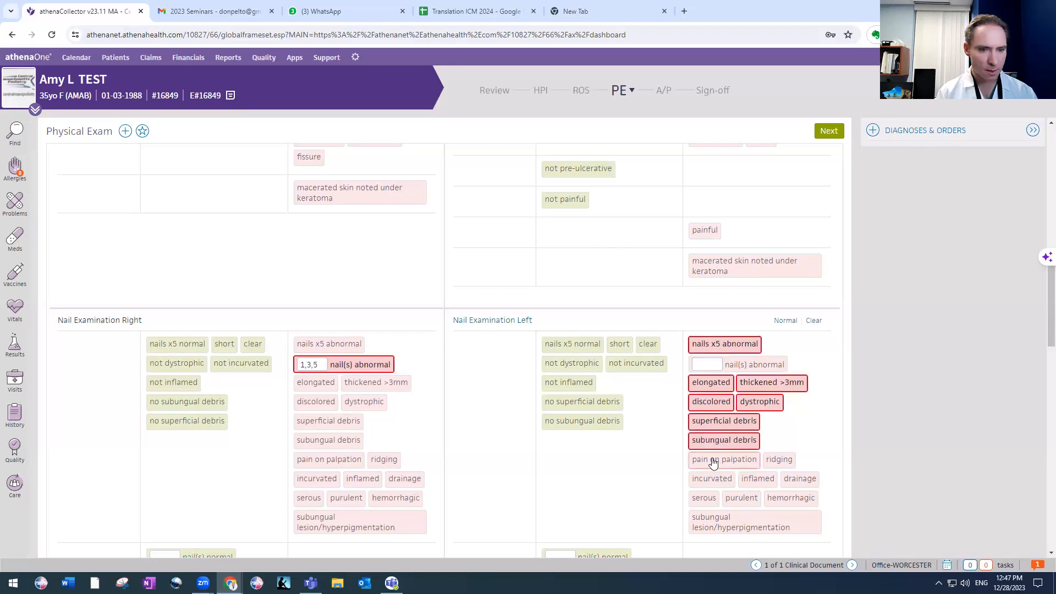
{"action": "left_click", "coordinate": [715, 460]}
Step: Mark the abnormal right nails as elongated, thickened >3mm, discolored and dystrophic, with superficial debris, subungual debris and pain on palpation
{"action": "left_click", "coordinate": [316, 383]}
{"action": "left_click", "coordinate": [329, 401]}
{"action": "left_click", "coordinate": [376, 383]}
{"action": "left_click", "coordinate": [364, 402]}
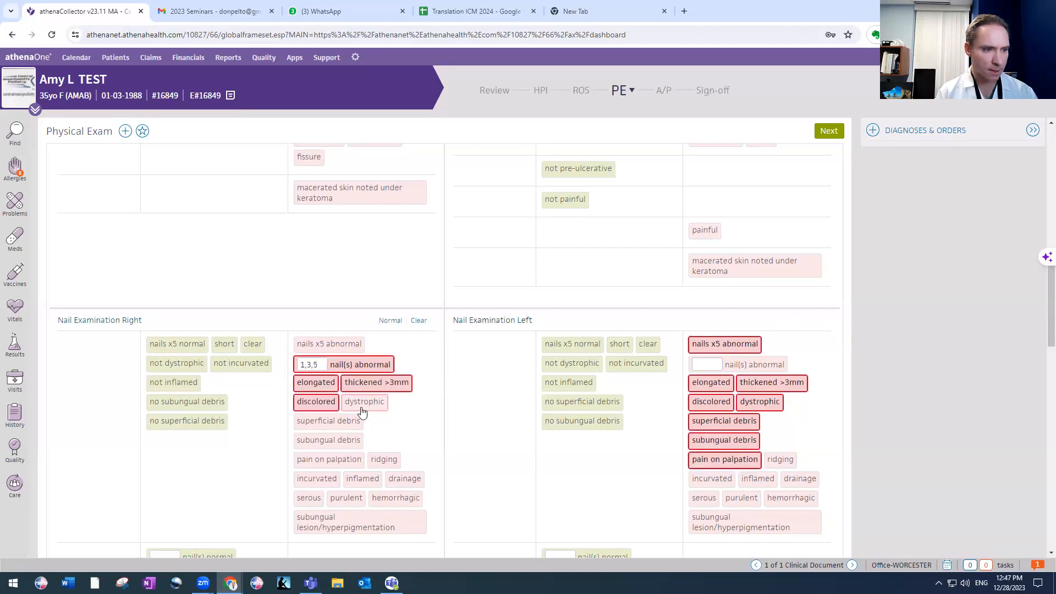
{"action": "left_click", "coordinate": [328, 421]}
{"action": "left_click", "coordinate": [328, 440]}
{"action": "left_click", "coordinate": [329, 460]}
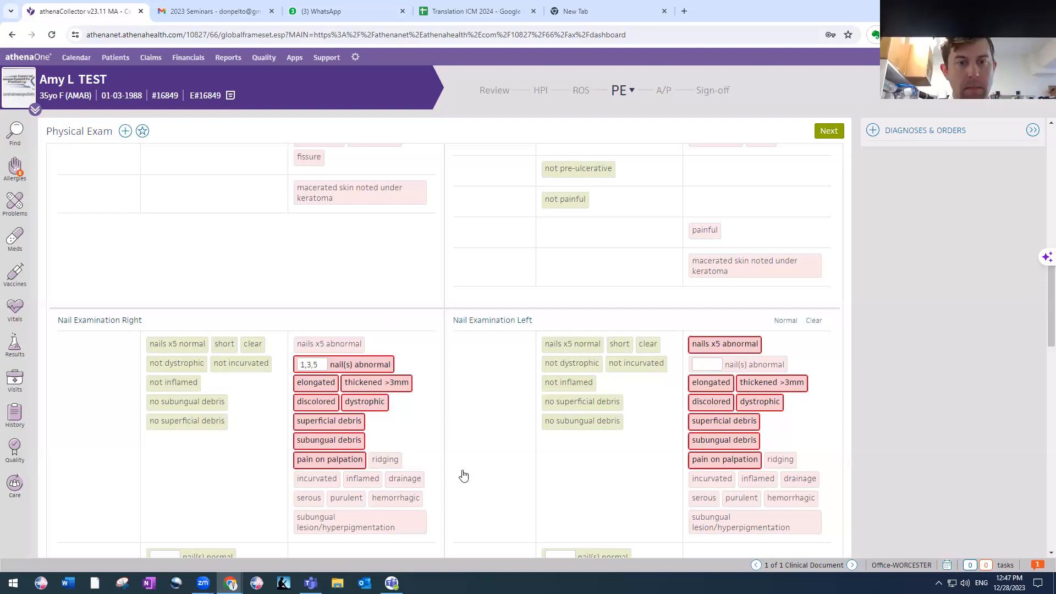
Step: Add the Nail debridement (6-10) New template to the procedure documentation
{"action": "scroll", "coordinate": [463, 476], "scroll_direction": "down", "scroll_amount": 1}
{"action": "scroll", "coordinate": [462, 471], "scroll_direction": "up", "scroll_amount": 6}
{"action": "scroll", "coordinate": [461, 470], "scroll_direction": "down", "scroll_amount": 19}
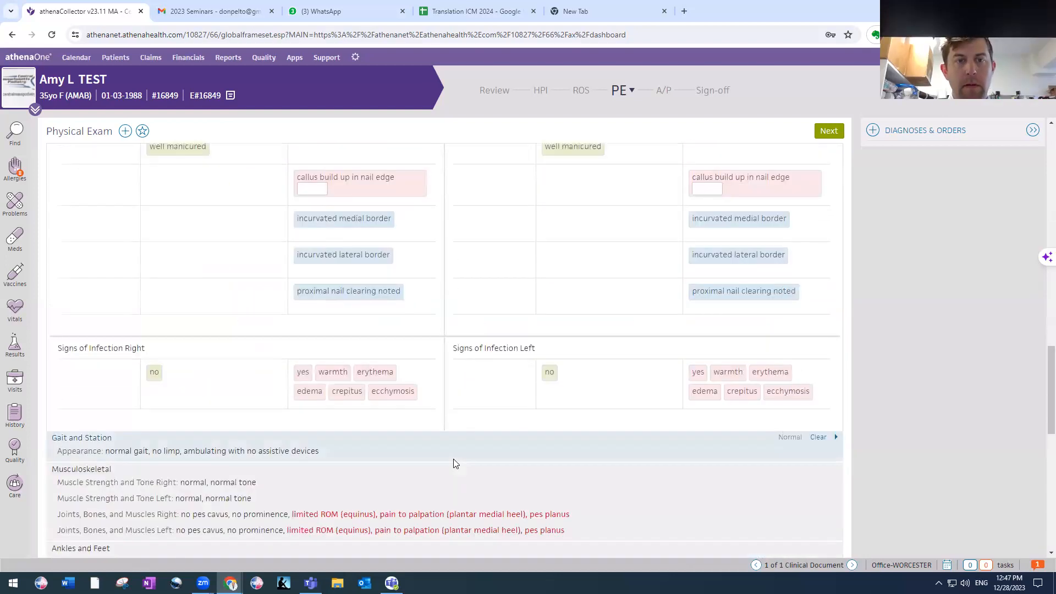
{"action": "scroll", "coordinate": [230, 446], "scroll_direction": "down", "scroll_amount": 1}
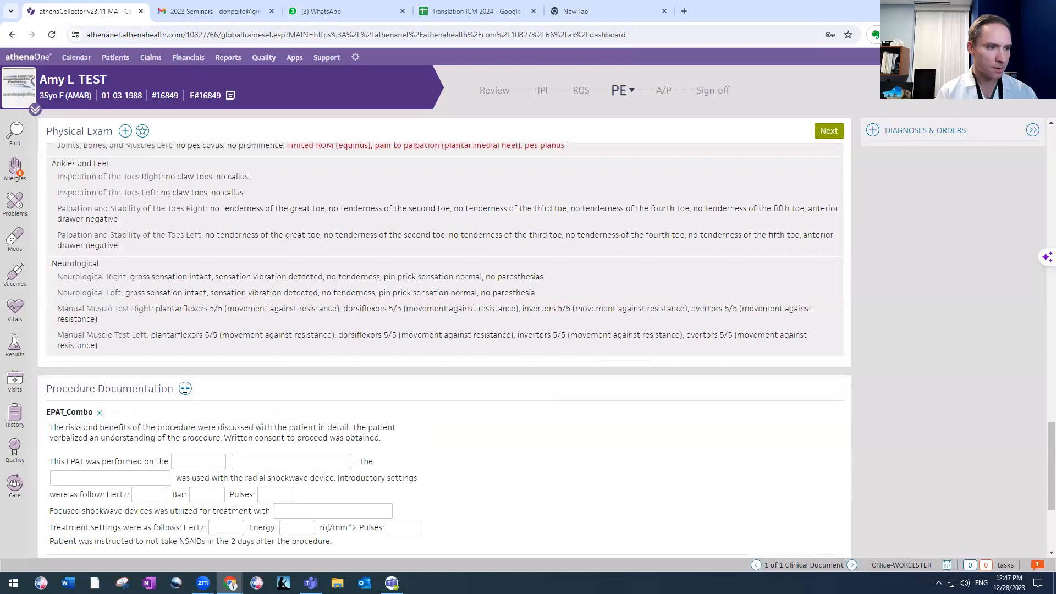
{"action": "scroll", "coordinate": [185, 389], "scroll_direction": "down", "scroll_amount": 3}
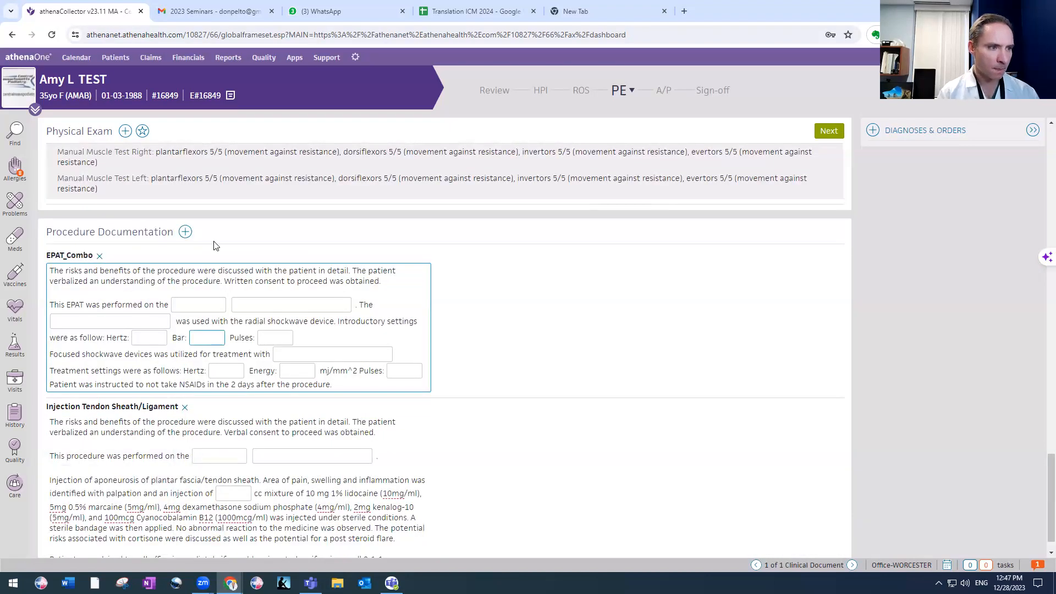
{"action": "left_click", "coordinate": [186, 232]}
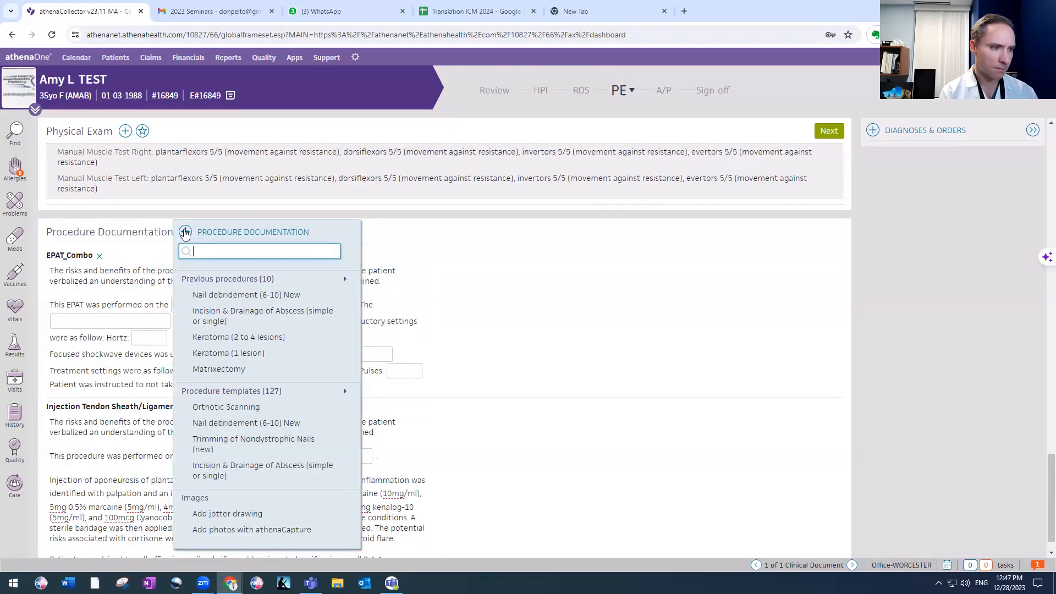
{"action": "left_click", "coordinate": [241, 423]}
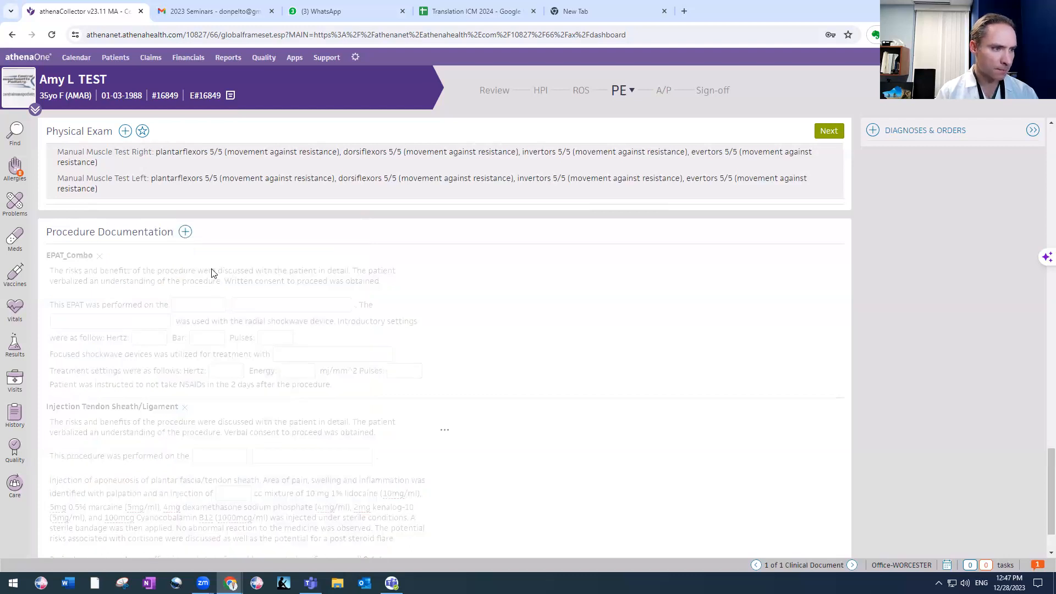
Step: Find the keratoma templates with "ker" and add Keratoma (2 to 4 lesions) to the procedure documentation
{"action": "left_click", "coordinate": [185, 231]}
{"action": "type", "text": "ker"}
{"action": "left_click", "coordinate": [218, 296]}
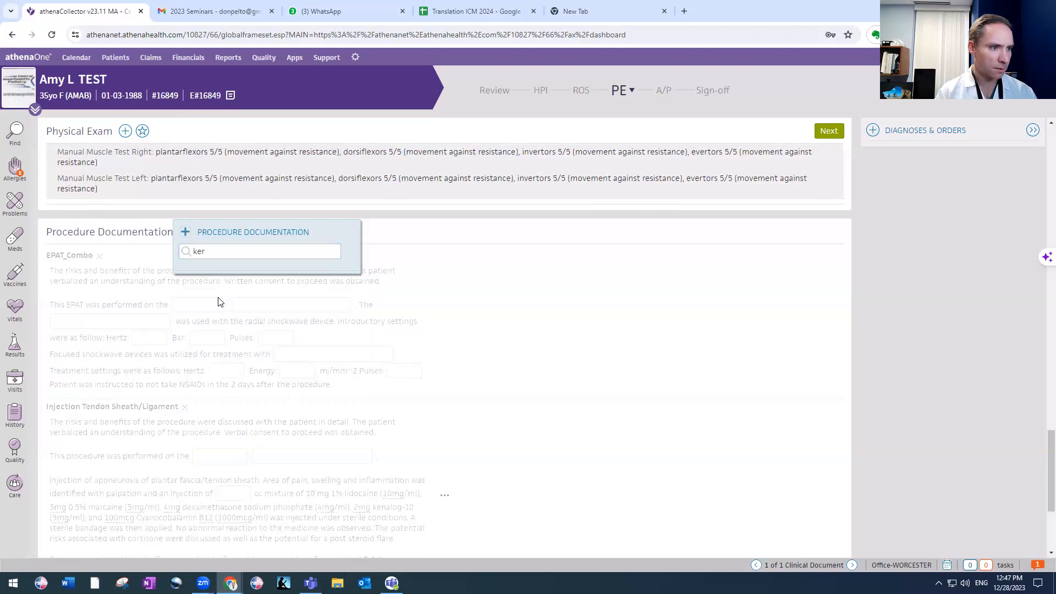
Step: Set the side of the Keratoma (2 to 4 lesions) procedure to right
{"action": "left_click", "coordinate": [206, 347]}
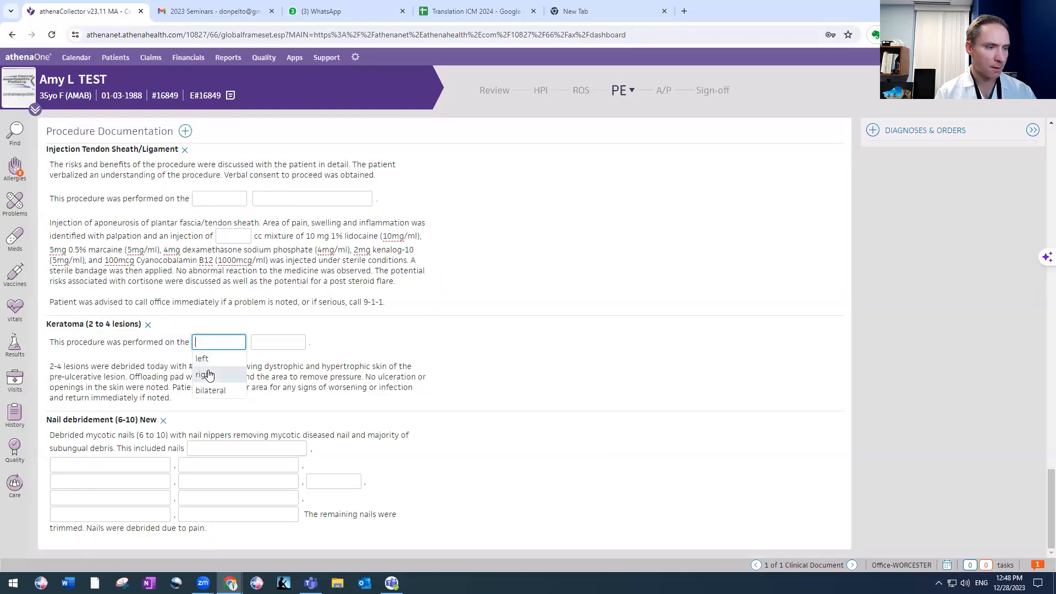
{"action": "left_click", "coordinate": [210, 389]}
{"action": "left_click", "coordinate": [209, 342]}
{"action": "left_click_drag", "start_coordinate": [205, 358], "coordinate": [208, 390]}
{"action": "left_click", "coordinate": [209, 390]}
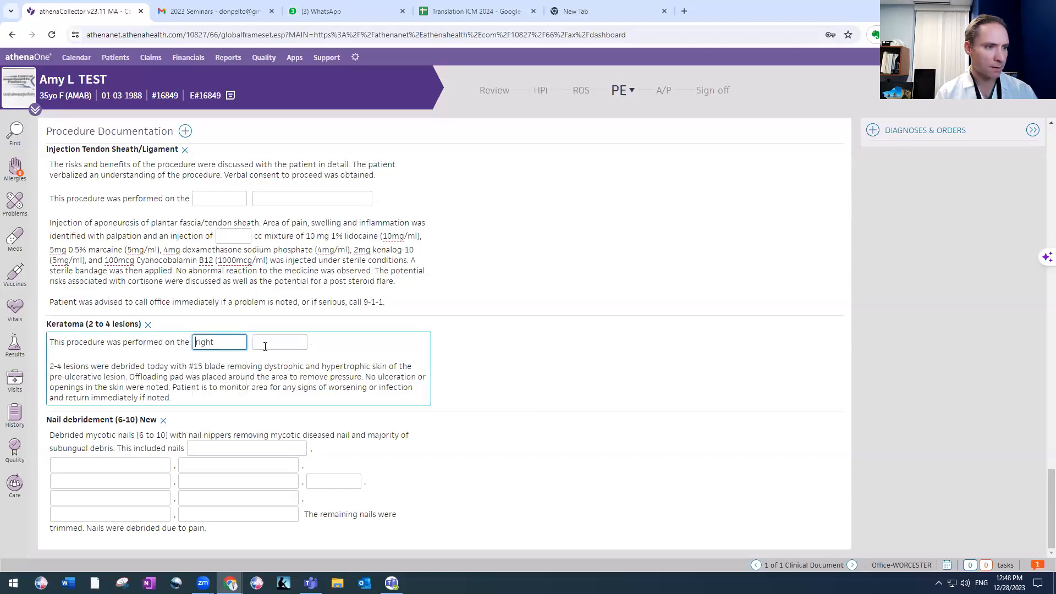
Step: Enter "1st met head and left IPJ hallux" as the location of the keratoma procedure
{"action": "left_click", "coordinate": [268, 342]}
{"action": "type", "text": "1st met ehad and"}
{"action": "key", "text": "BackSpace"}
{"action": "key", "text": "BackSpace"}
{"action": "key", "text": "BackSpace"}
{"action": "key", "text": "BackSpace"}
{"action": "key", "text": "BackSpace"}
{"action": "key", "text": "BackSpace"}
{"action": "key", "text": "BackSpace"}
{"action": "key", "text": "BackSpace"}
{"action": "type", "text": "head "}
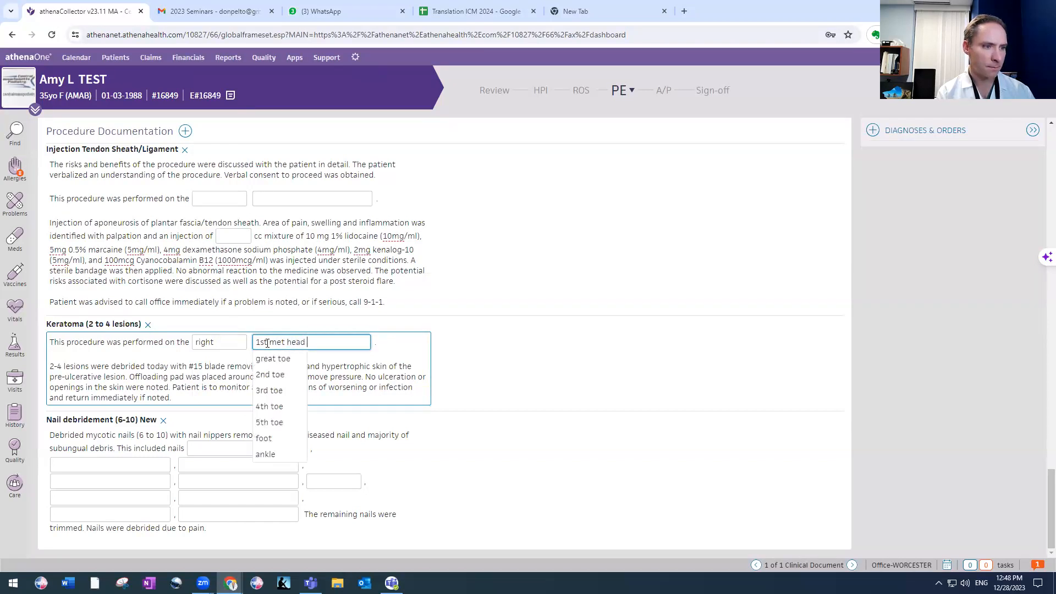
{"action": "type", "text": "and left IPJ hallux"}
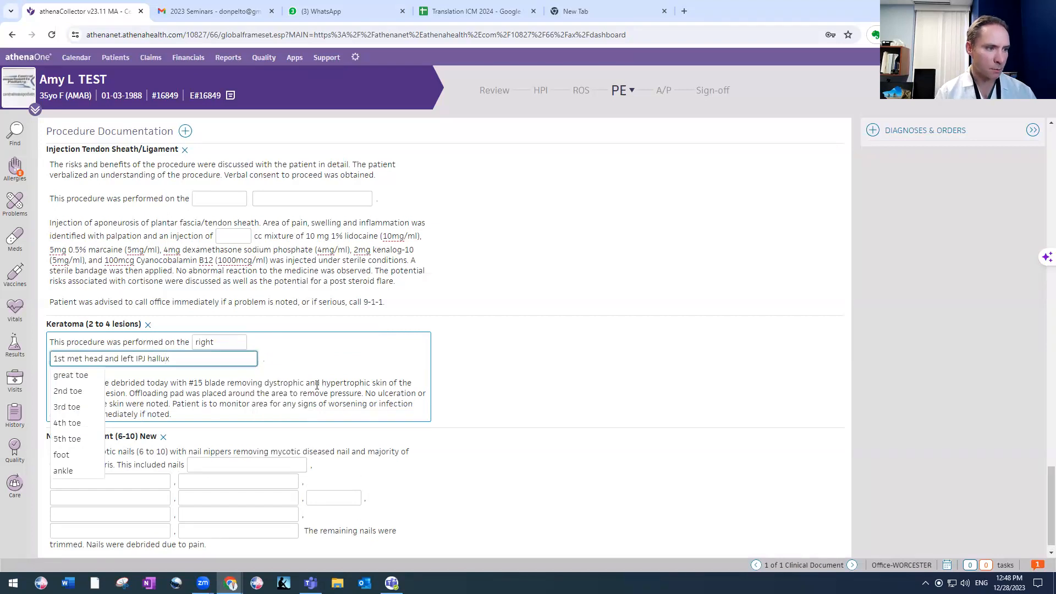
Step: Fill the Nail debridement (6-10) New procedure with right hallux, right 3rd toe, right 5th toe and left hallux as debrided nails
{"action": "left_click", "coordinate": [317, 385]}
{"action": "scroll", "coordinate": [212, 439], "scroll_direction": "down", "scroll_amount": 1}
{"action": "left_click", "coordinate": [212, 448]}
{"action": "left_click", "coordinate": [205, 464]}
{"action": "left_click", "coordinate": [205, 464]}
{"action": "left_click", "coordinate": [207, 481]}
{"action": "left_click", "coordinate": [197, 486]}
{"action": "left_click", "coordinate": [204, 496]}
{"action": "left_click", "coordinate": [332, 481]}
{"action": "left_click", "coordinate": [329, 497]}
Step: Add the left 2nd, 3rd, 4th and 5th toes to the nails listed in the nail debridement procedure
{"action": "left_click", "coordinate": [148, 499]}
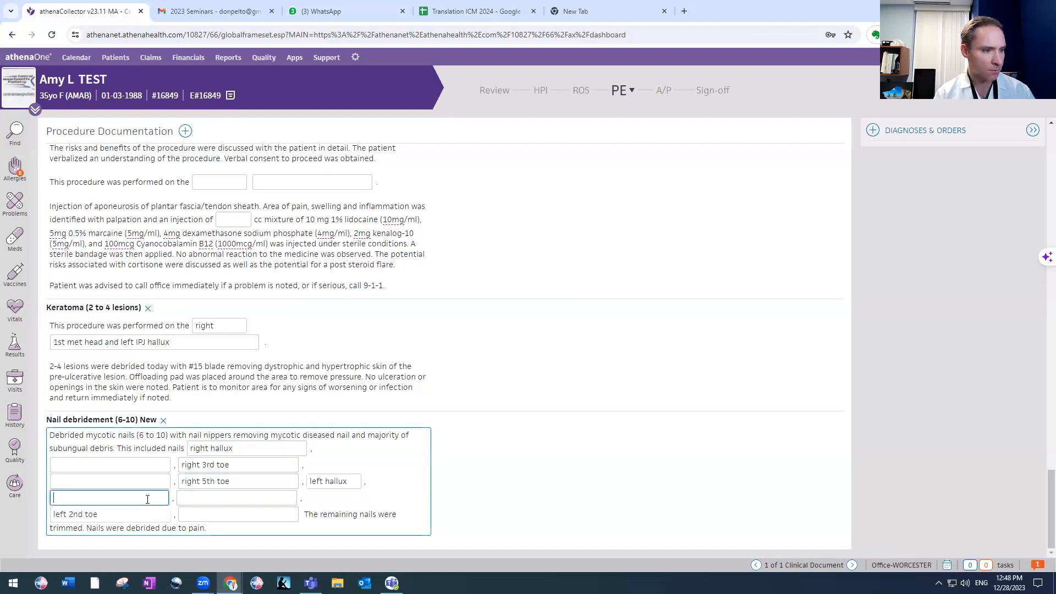
{"action": "left_click", "coordinate": [141, 513]}
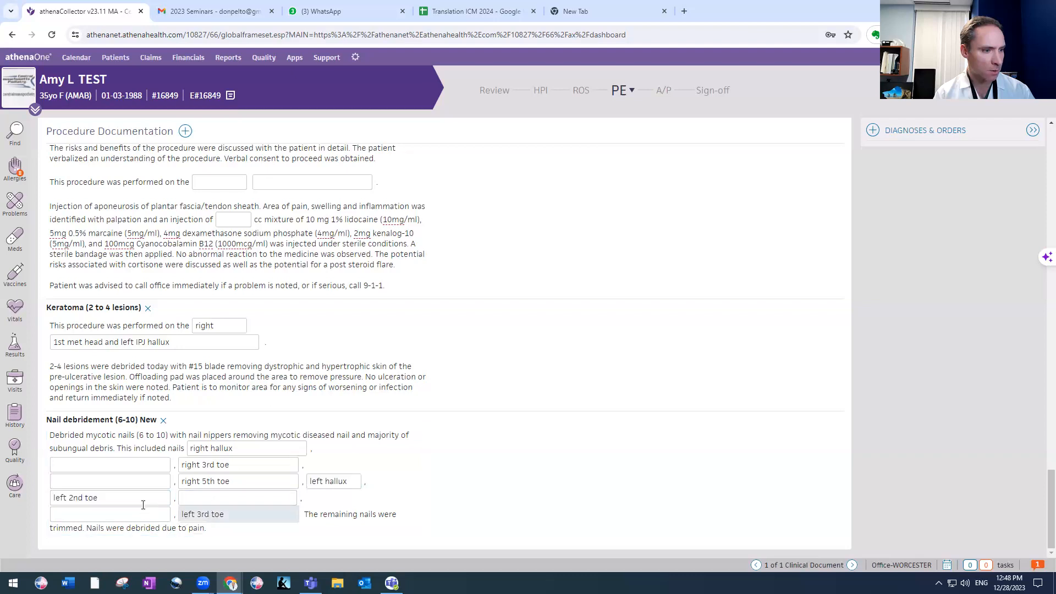
{"action": "left_click", "coordinate": [204, 514]}
{"action": "left_click", "coordinate": [127, 513]}
{"action": "left_click", "coordinate": [122, 530]}
{"action": "left_click", "coordinate": [209, 514]}
{"action": "left_click", "coordinate": [198, 531]}
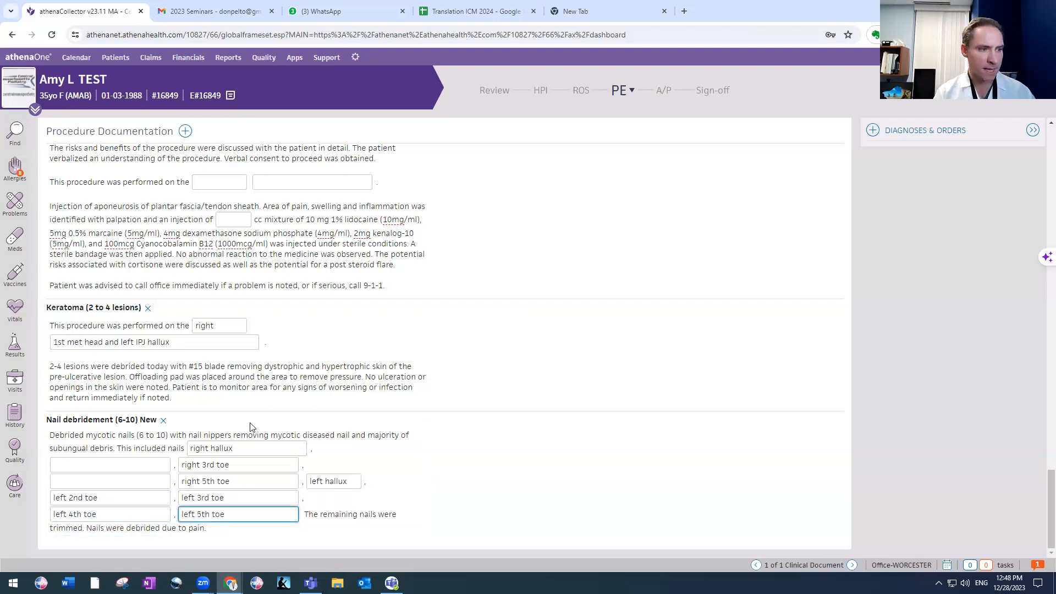
Step: Browse the list of available procedure documentation templates
{"action": "scroll", "coordinate": [251, 427], "scroll_direction": "up", "scroll_amount": 4}
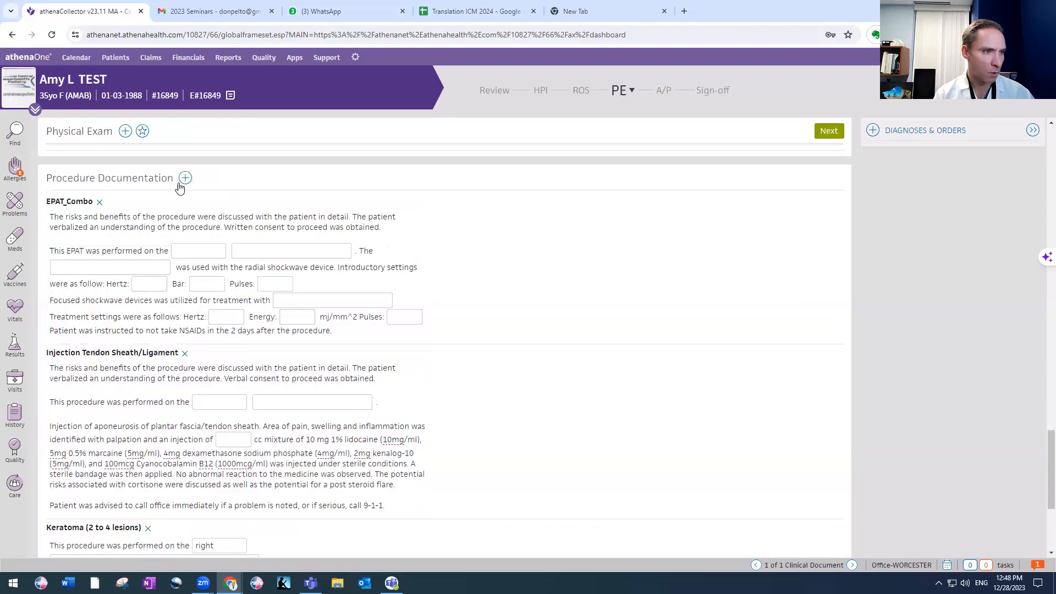
{"action": "left_click", "coordinate": [185, 179]}
{"action": "scroll", "coordinate": [258, 352], "scroll_direction": "down", "scroll_amount": 2}
{"action": "scroll", "coordinate": [263, 346], "scroll_direction": "down", "scroll_amount": 3}
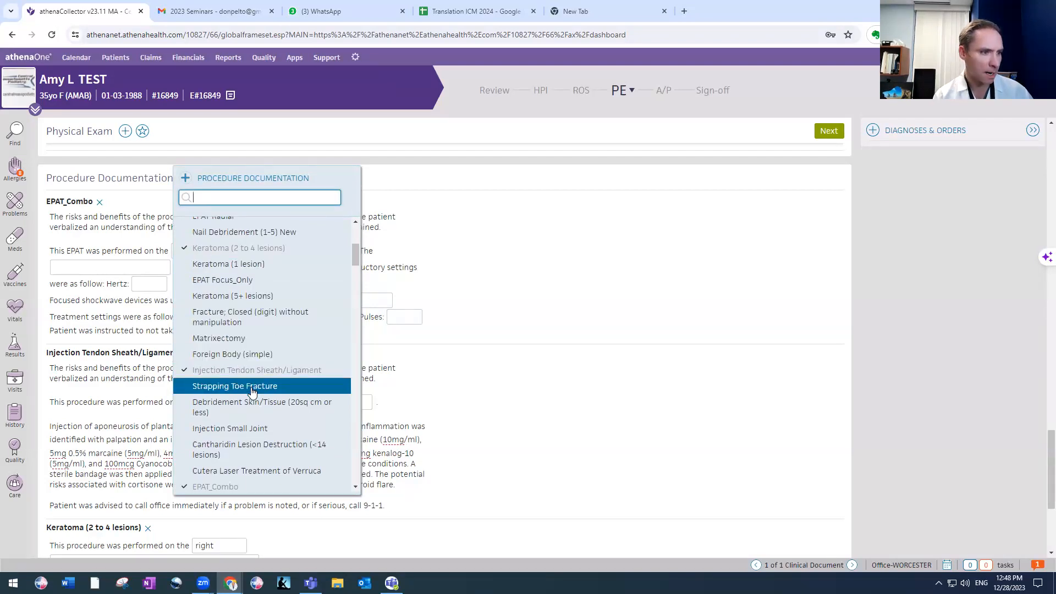
{"action": "scroll", "coordinate": [249, 392], "scroll_direction": "down", "scroll_amount": 1}
{"action": "scroll", "coordinate": [271, 397], "scroll_direction": "down", "scroll_amount": 3}
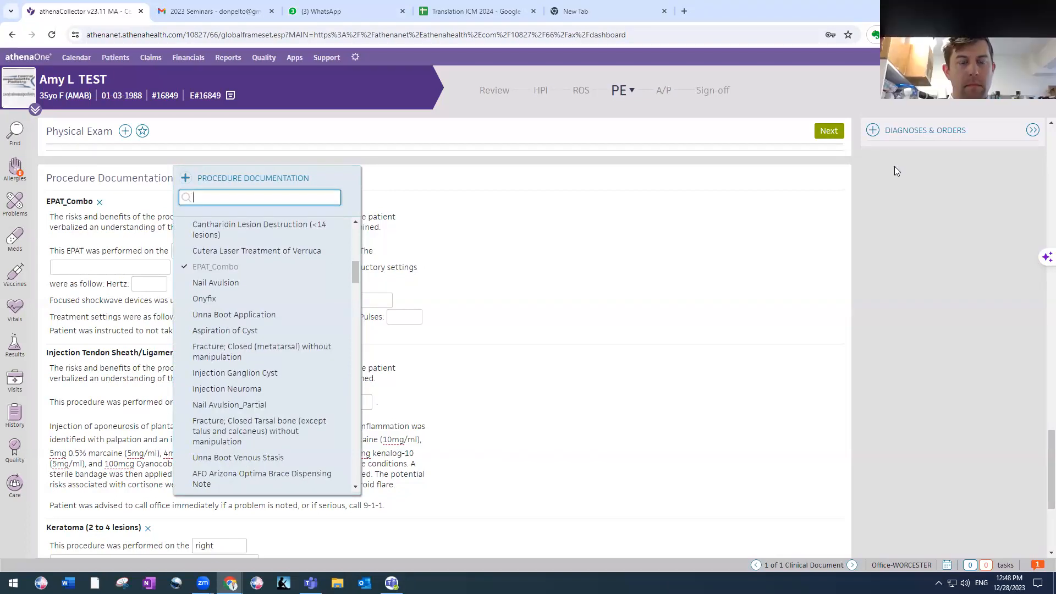
Step: Add the Wound Only (New) template to the physical exam findings
{"action": "scroll", "coordinate": [176, 235], "scroll_direction": "up", "scroll_amount": 20}
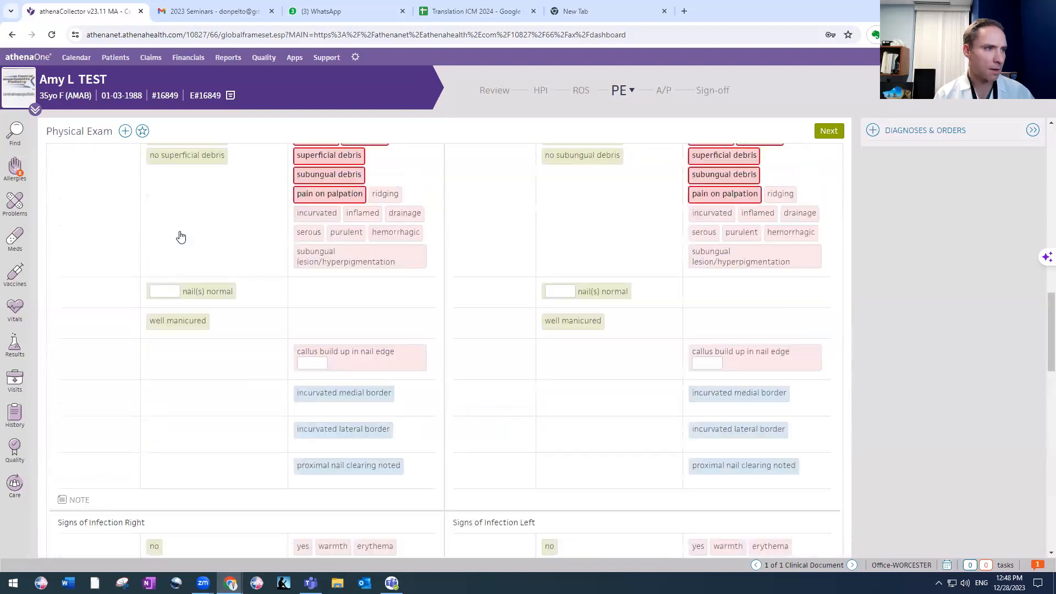
{"action": "scroll", "coordinate": [181, 235], "scroll_direction": "up", "scroll_amount": 15}
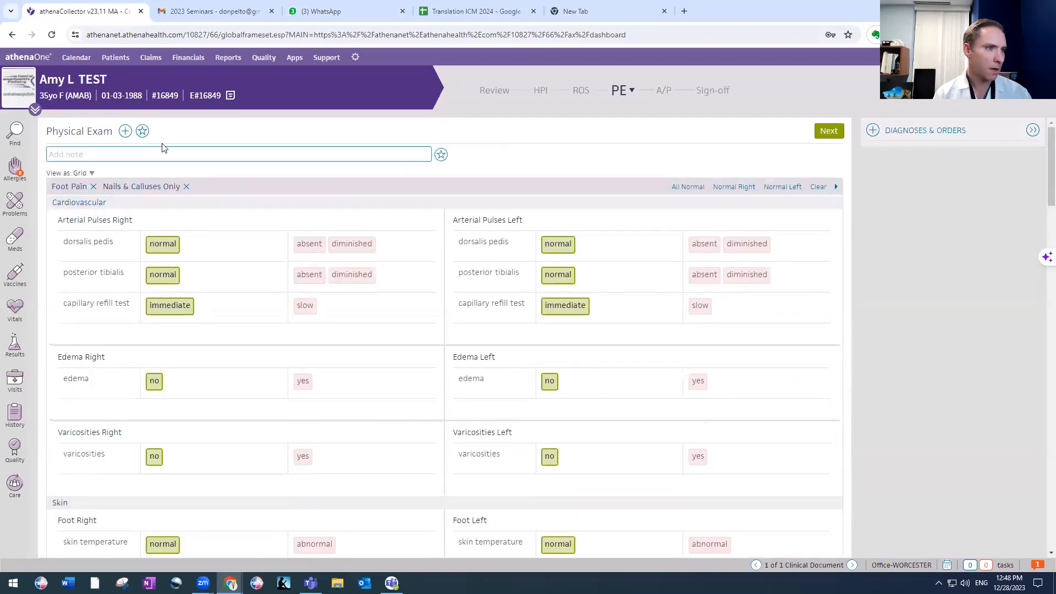
{"action": "left_click", "coordinate": [125, 131]}
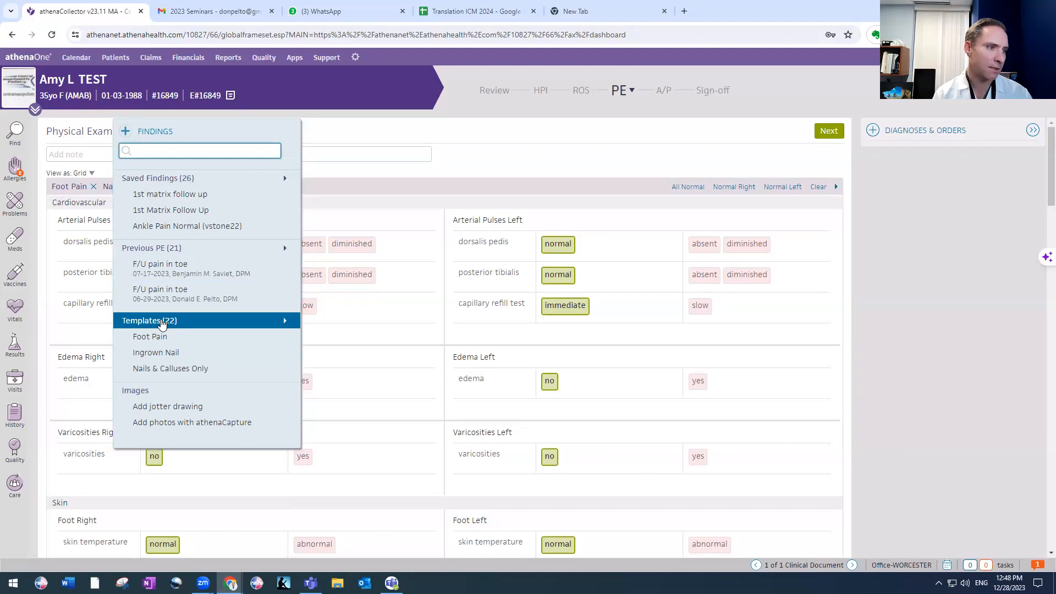
{"action": "left_click", "coordinate": [157, 322]}
{"action": "scroll", "coordinate": [193, 354], "scroll_direction": "down", "scroll_amount": 5}
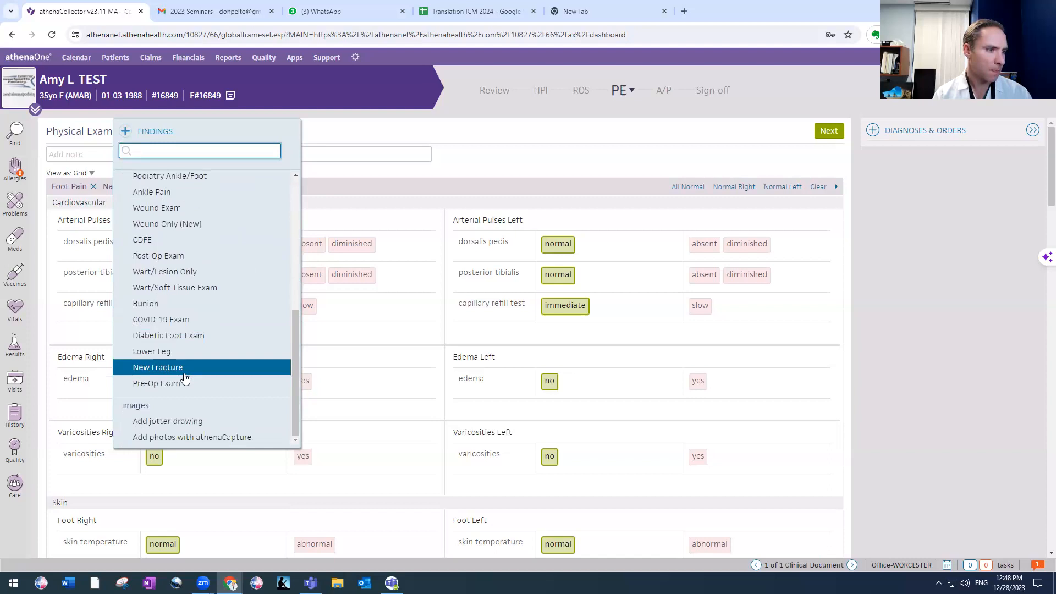
{"action": "left_click", "coordinate": [165, 225]}
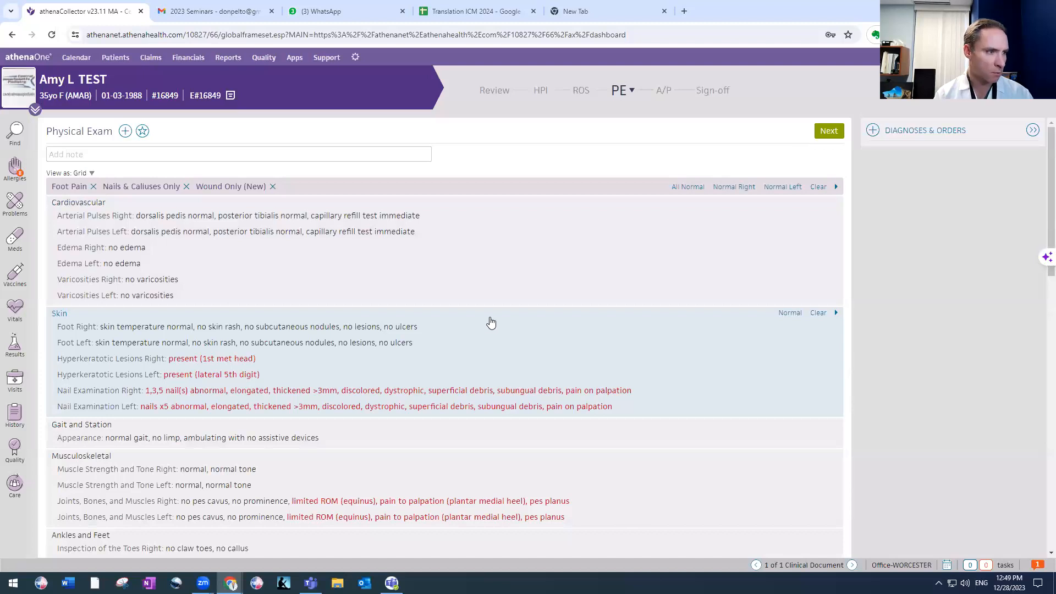
Step: For Lesion #1 Right, set the type of wound to diabetic foot and enter the ulcer's pre-debridement length, width and depth
{"action": "scroll", "coordinate": [491, 323], "scroll_direction": "down", "scroll_amount": 2}
{"action": "scroll", "coordinate": [373, 333], "scroll_direction": "down", "scroll_amount": 16}
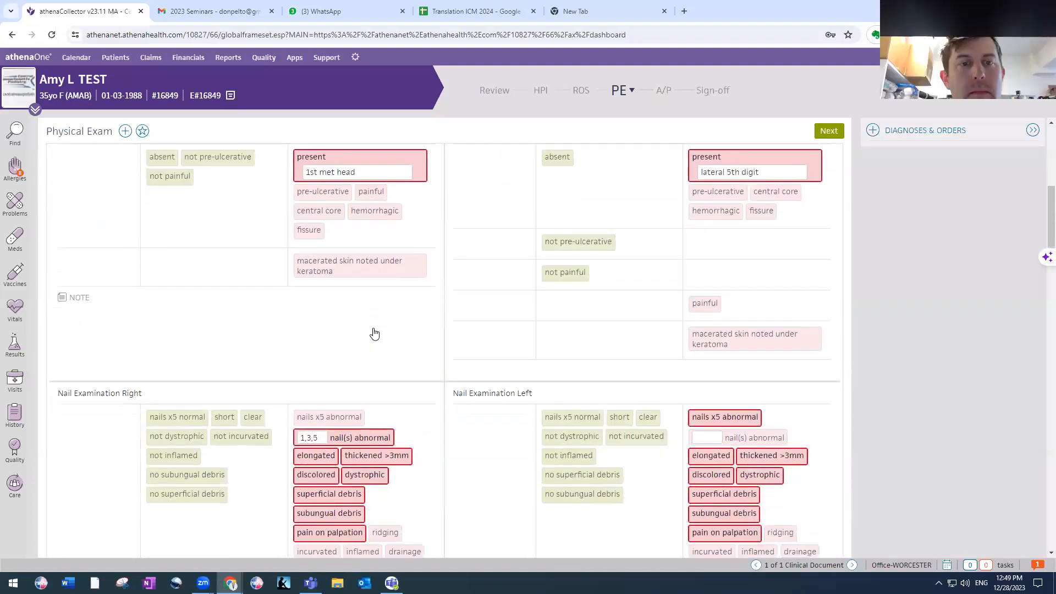
{"action": "scroll", "coordinate": [373, 333], "scroll_direction": "down", "scroll_amount": 3}
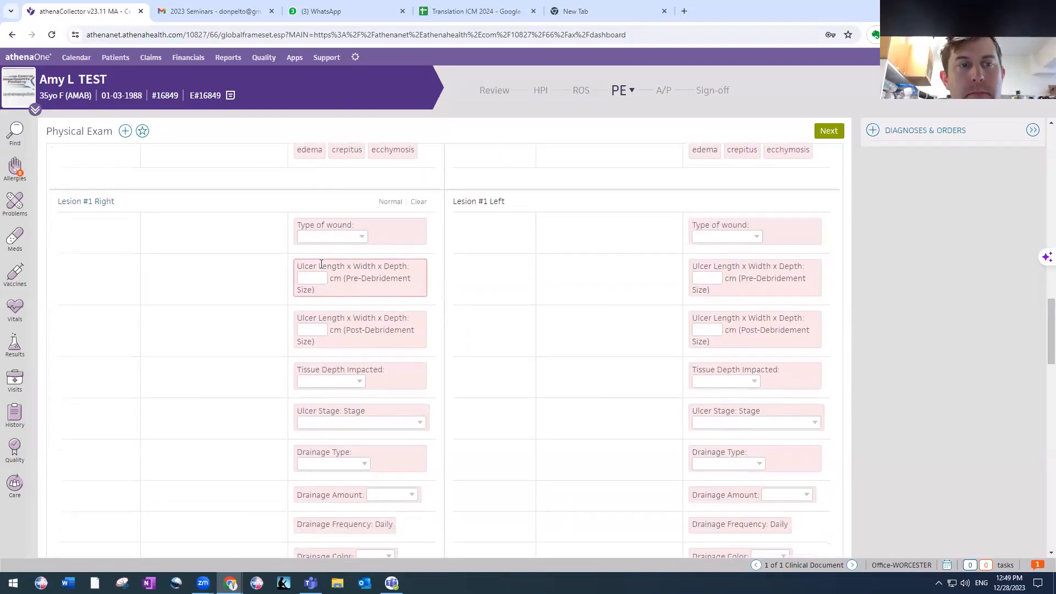
{"action": "left_click", "coordinate": [332, 233]}
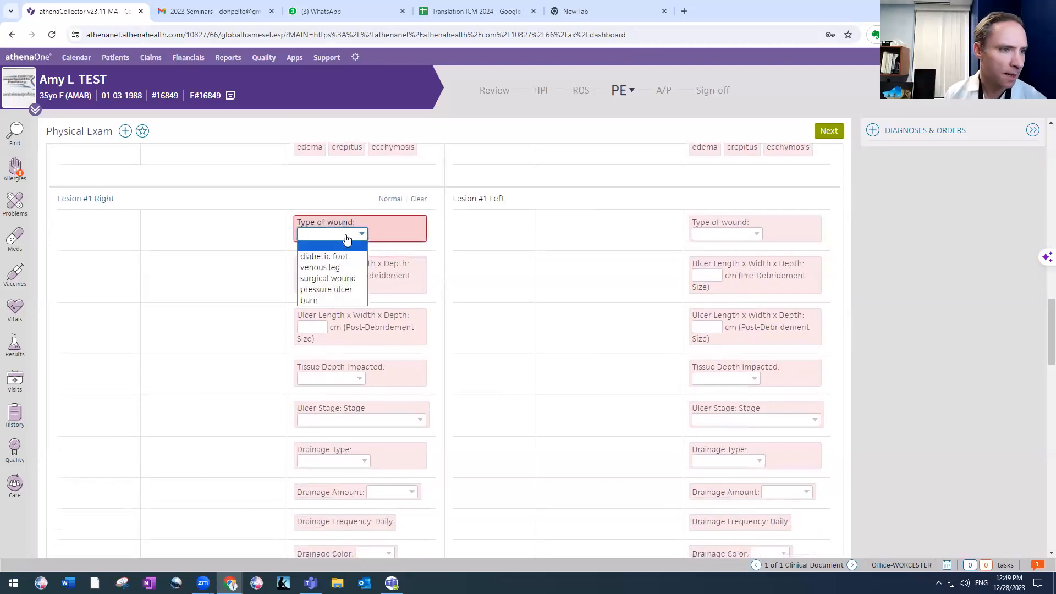
{"action": "left_click", "coordinate": [323, 254]}
{"action": "left_click", "coordinate": [312, 274]}
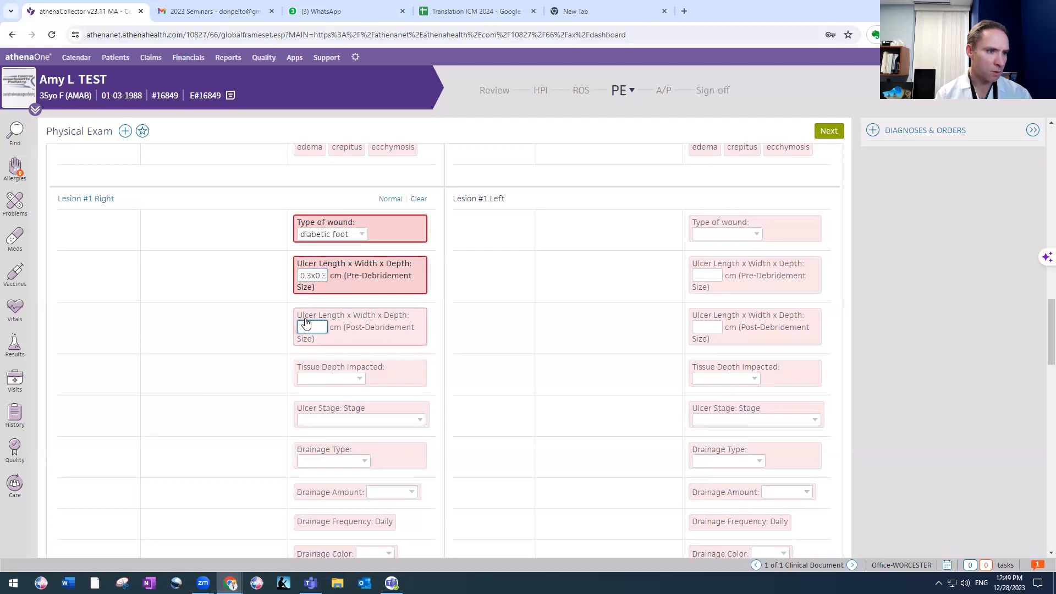
Step: Set Lesion #1 Right's tissue depth impacted to Subcutaneous and its ulcer stage to 3 (Full-thickness skin loss)
{"action": "left_click", "coordinate": [309, 379]}
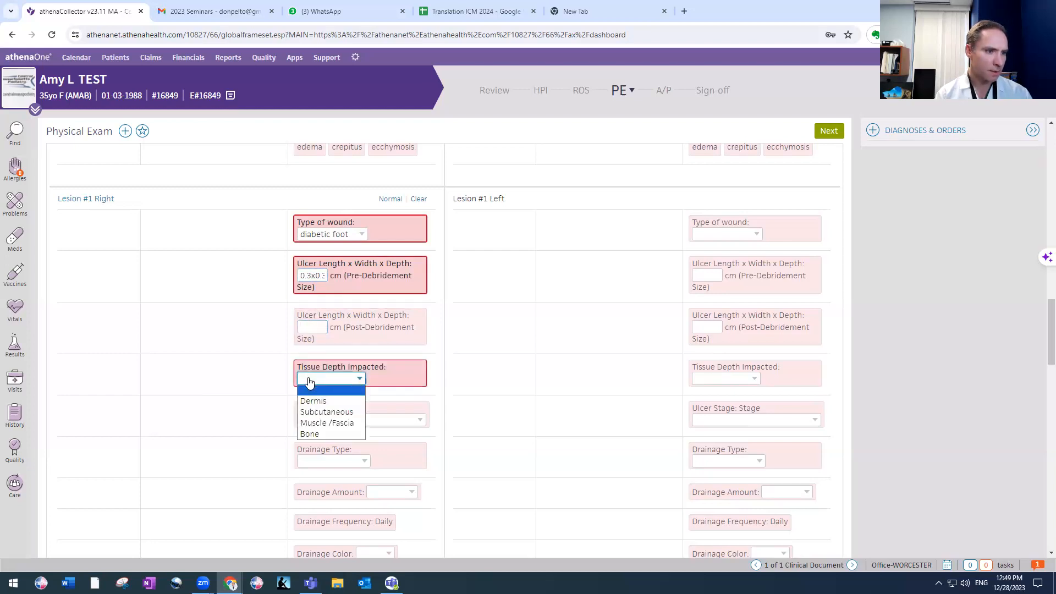
{"action": "left_click", "coordinate": [317, 412]}
{"action": "left_click", "coordinate": [308, 419]}
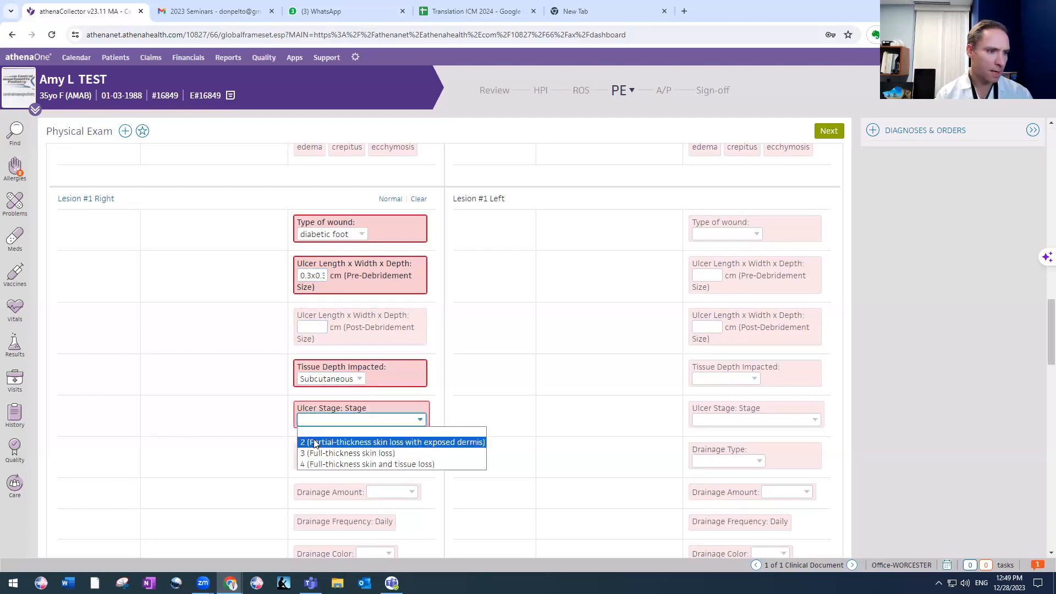
{"action": "left_click", "coordinate": [317, 453]}
Step: Record serous drainage in a mild amount with daily frequency for Lesion #1 Right
{"action": "scroll", "coordinate": [317, 407], "scroll_direction": "down", "scroll_amount": 2}
{"action": "left_click", "coordinate": [314, 352]}
{"action": "left_click", "coordinate": [312, 373]}
{"action": "left_click", "coordinate": [385, 381]}
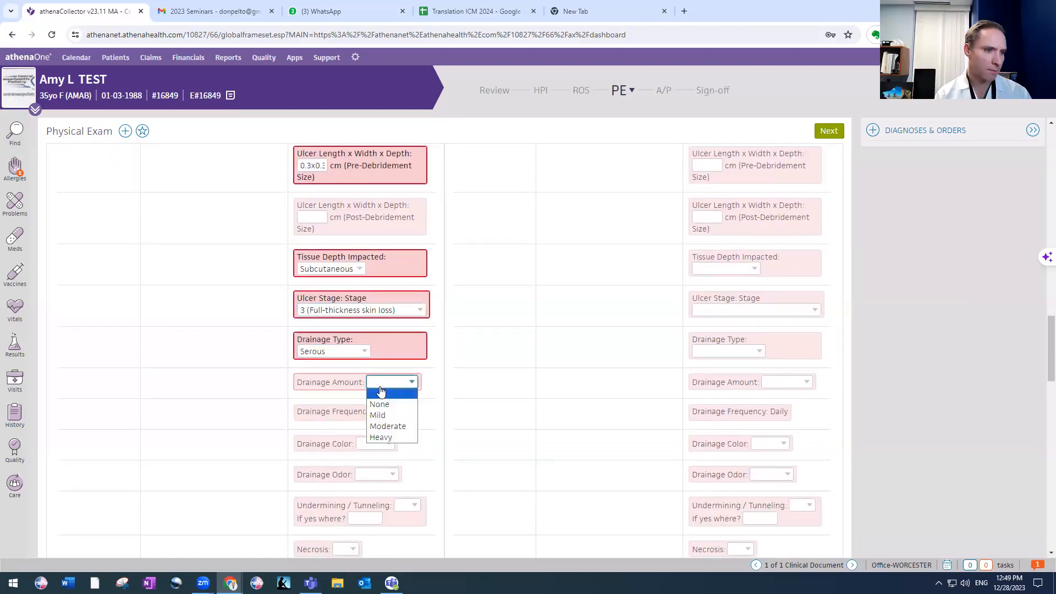
{"action": "left_click", "coordinate": [377, 416]}
{"action": "scroll", "coordinate": [341, 406], "scroll_direction": "down", "scroll_amount": 1}
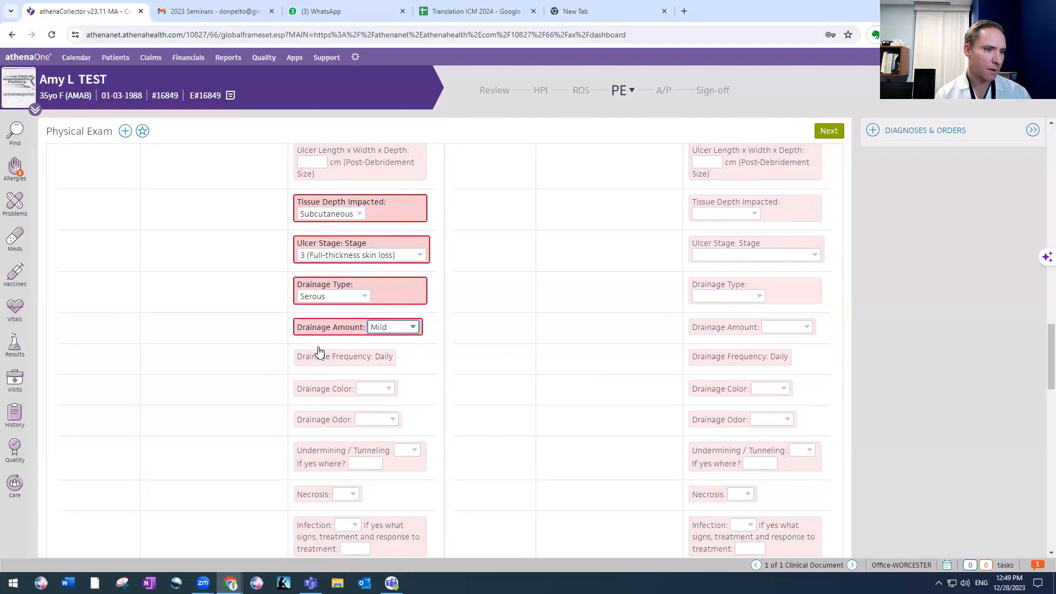
{"action": "left_click", "coordinate": [317, 360]}
Step: Set the drainage color to clear and the drainage odor to present for Lesion #1 Right
{"action": "left_click", "coordinate": [374, 388]}
{"action": "left_click", "coordinate": [366, 409]}
{"action": "left_click", "coordinate": [375, 419]}
{"action": "left_click", "coordinate": [371, 441]}
Step: Set undermining/tunneling and infection to No on Lesion #1 Right, and mark its necrosis and Location of Ulcer Debrided findings
{"action": "scroll", "coordinate": [385, 418], "scroll_direction": "down", "scroll_amount": 1}
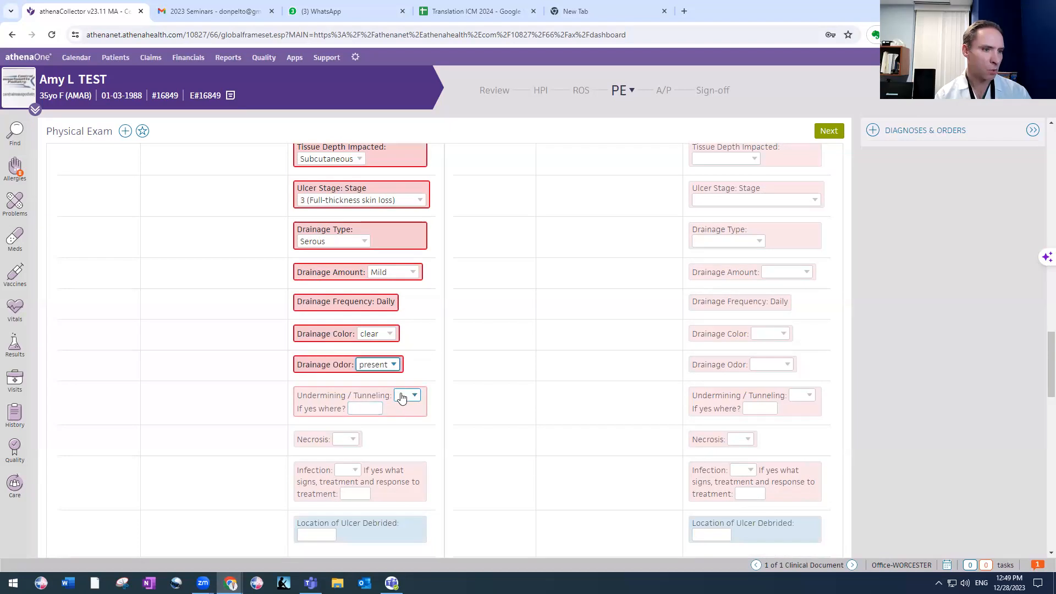
{"action": "left_click", "coordinate": [401, 397]}
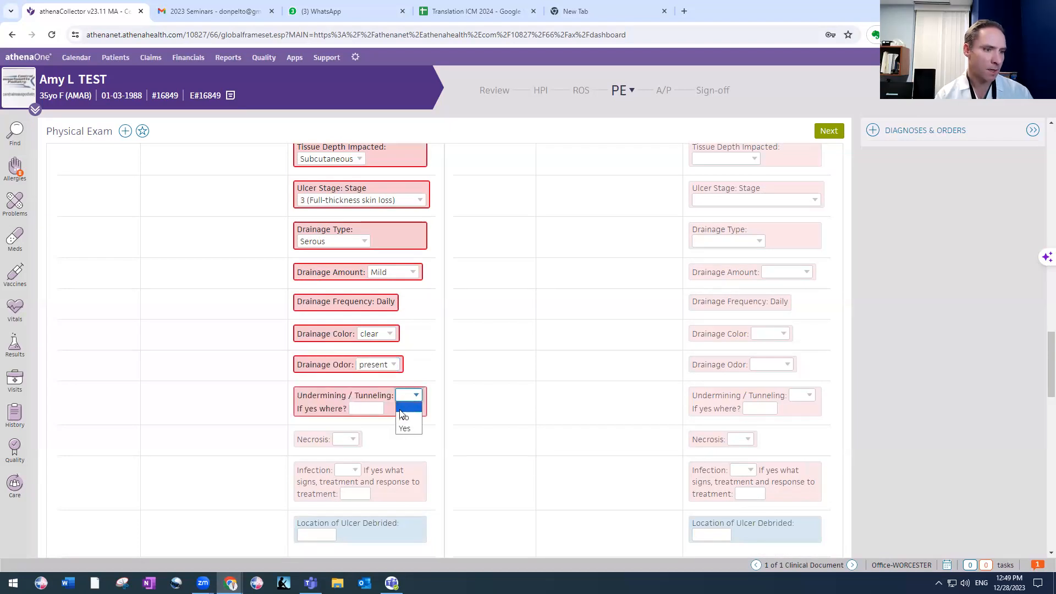
{"action": "left_click", "coordinate": [403, 418]}
{"action": "left_click", "coordinate": [346, 439]}
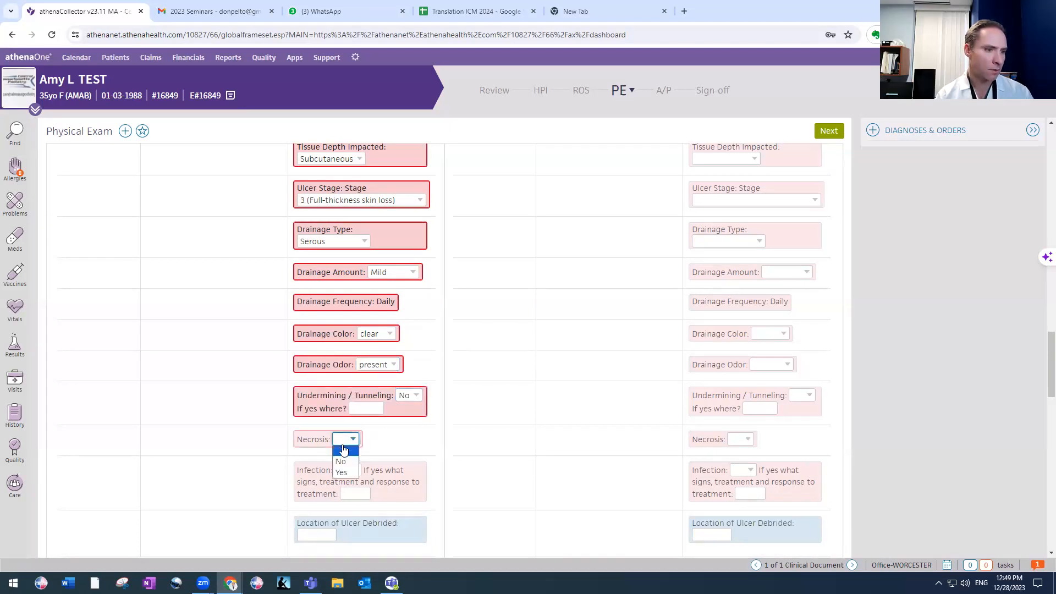
{"action": "left_click", "coordinate": [341, 471]}
{"action": "left_click", "coordinate": [343, 492]}
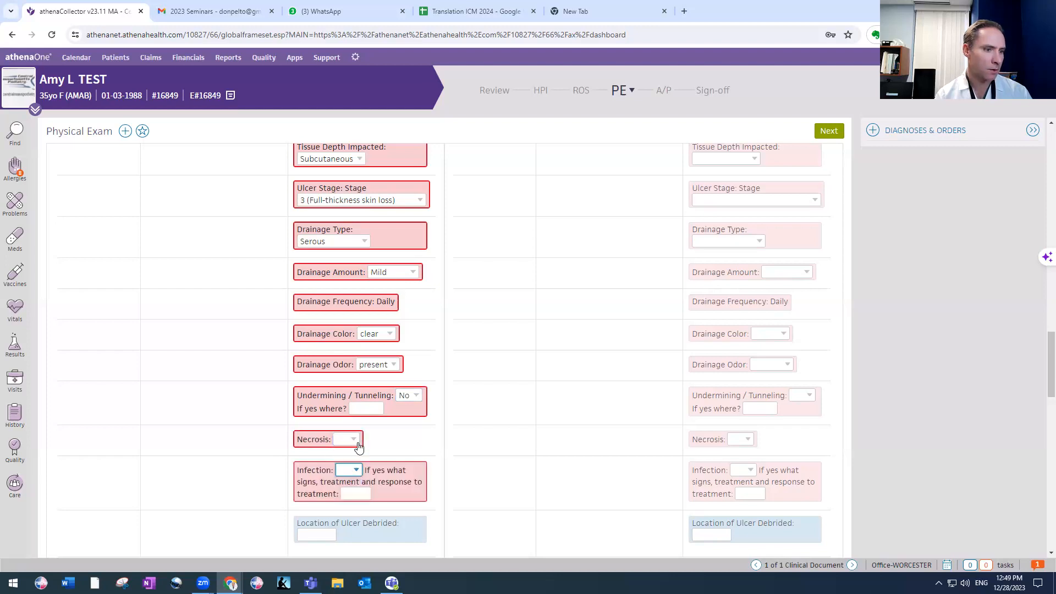
{"action": "scroll", "coordinate": [342, 441], "scroll_direction": "down", "scroll_amount": 2}
{"action": "left_click", "coordinate": [321, 424]}
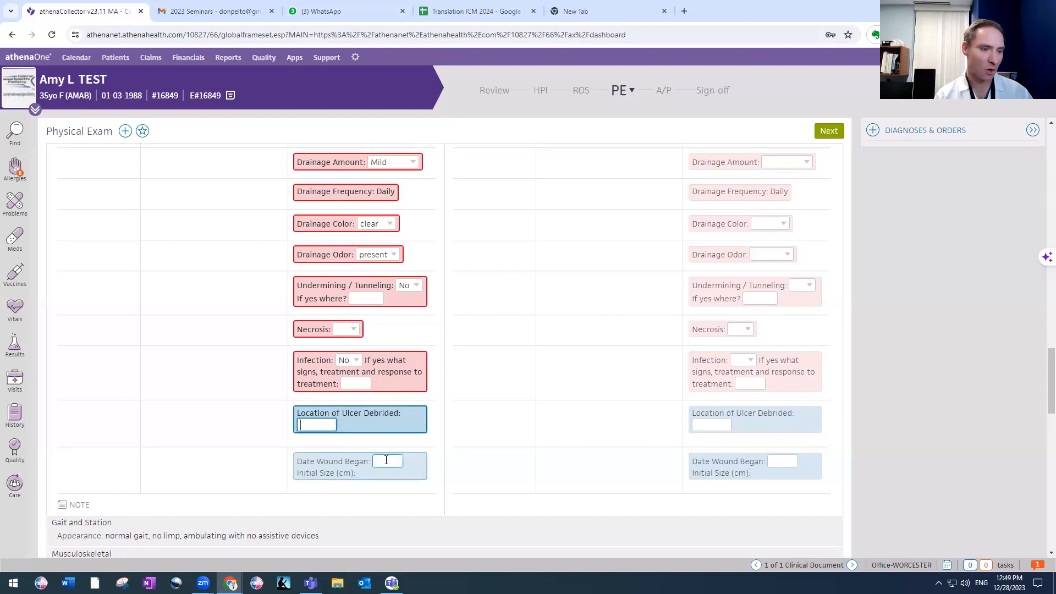
Step: Search the procedure documentation templates for "ulcer"
{"action": "scroll", "coordinate": [379, 440], "scroll_direction": "down", "scroll_amount": 4}
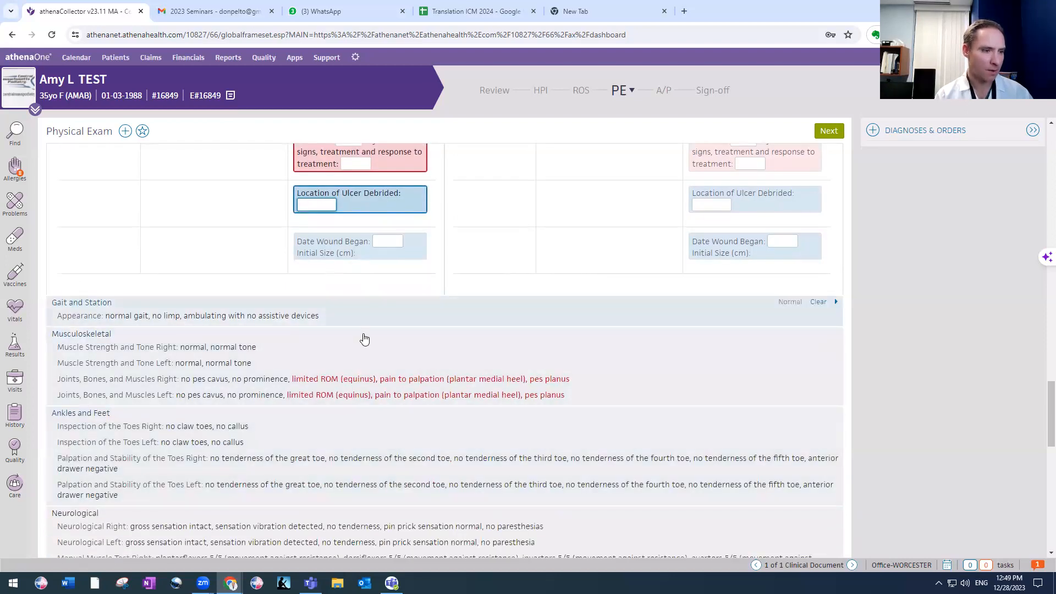
{"action": "scroll", "coordinate": [363, 308], "scroll_direction": "down", "scroll_amount": 4}
{"action": "scroll", "coordinate": [184, 330], "scroll_direction": "down", "scroll_amount": 2}
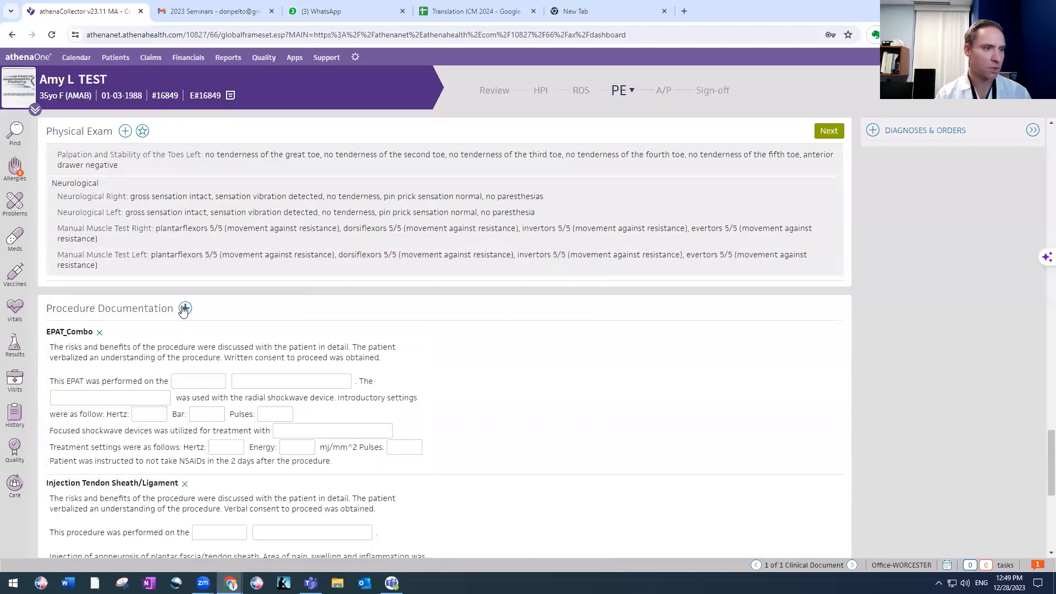
{"action": "left_click", "coordinate": [183, 308]}
{"action": "left_click", "coordinate": [182, 307]}
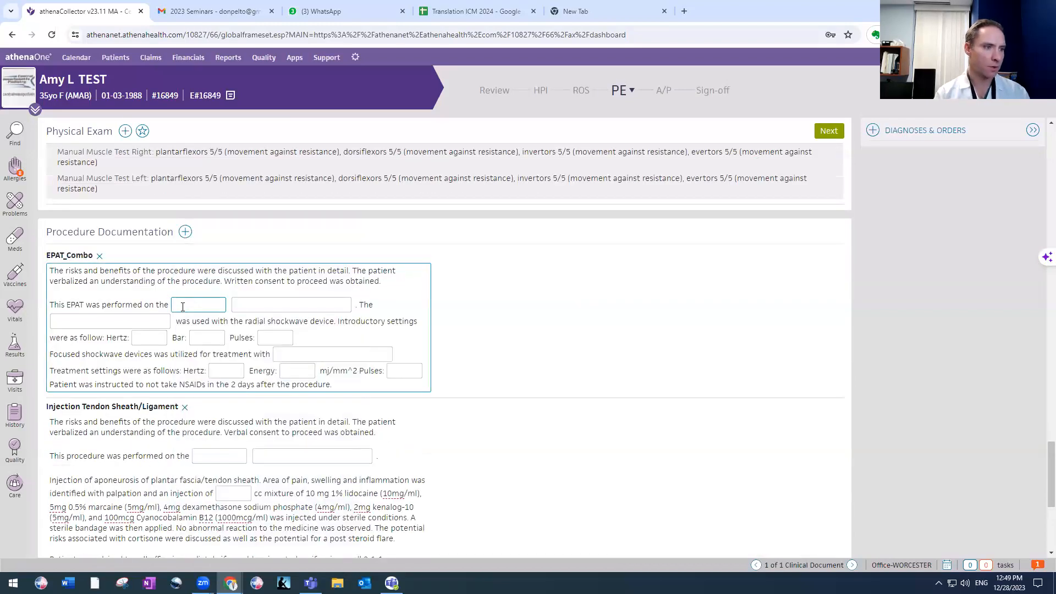
{"action": "left_click", "coordinate": [185, 233]}
{"action": "type", "text": "ulcer"}
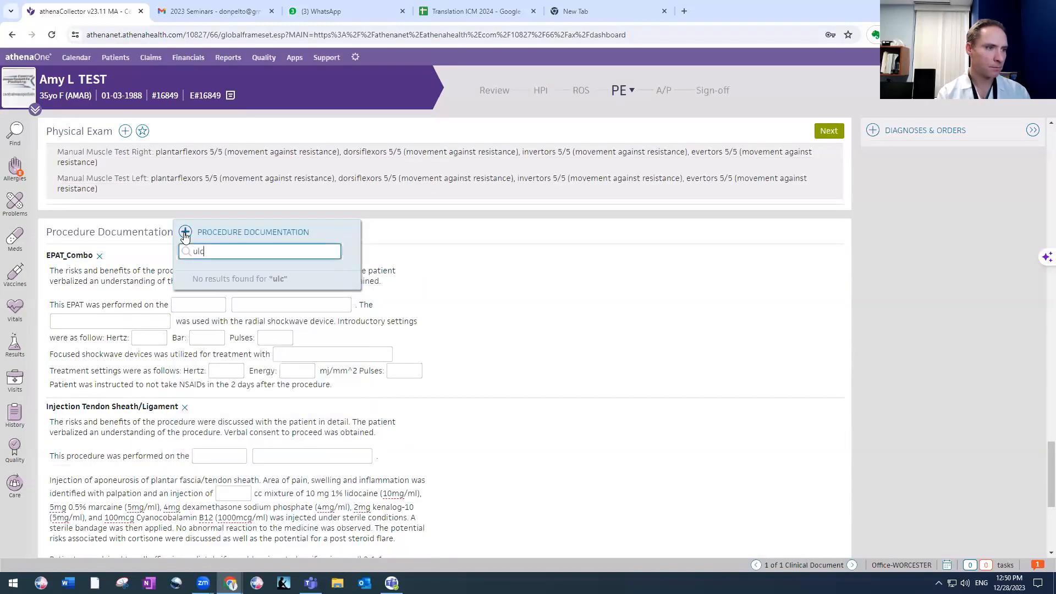
Step: Search the procedure templates for "debr" instead and add Debridement Skin/Tissue (20sq cm or less)
{"action": "key", "text": "BackSpace"}
{"action": "key", "text": "BackSpace"}
{"action": "key", "text": "BackSpace"}
{"action": "key", "text": "BackSpace"}
{"action": "key", "text": "BackSpace"}
{"action": "type", "text": "debr"}
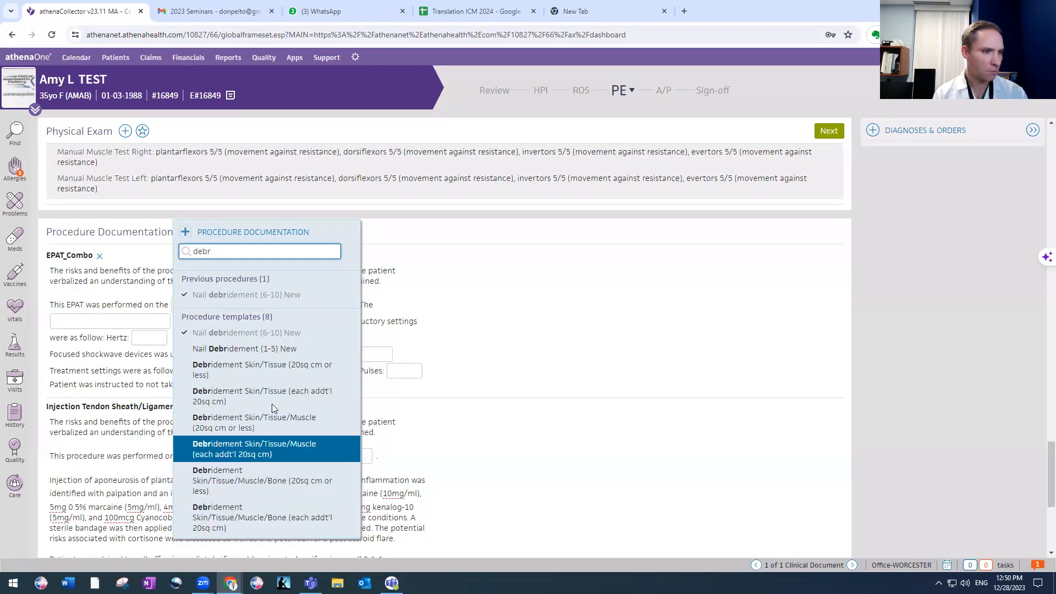
{"action": "left_click", "coordinate": [265, 368]}
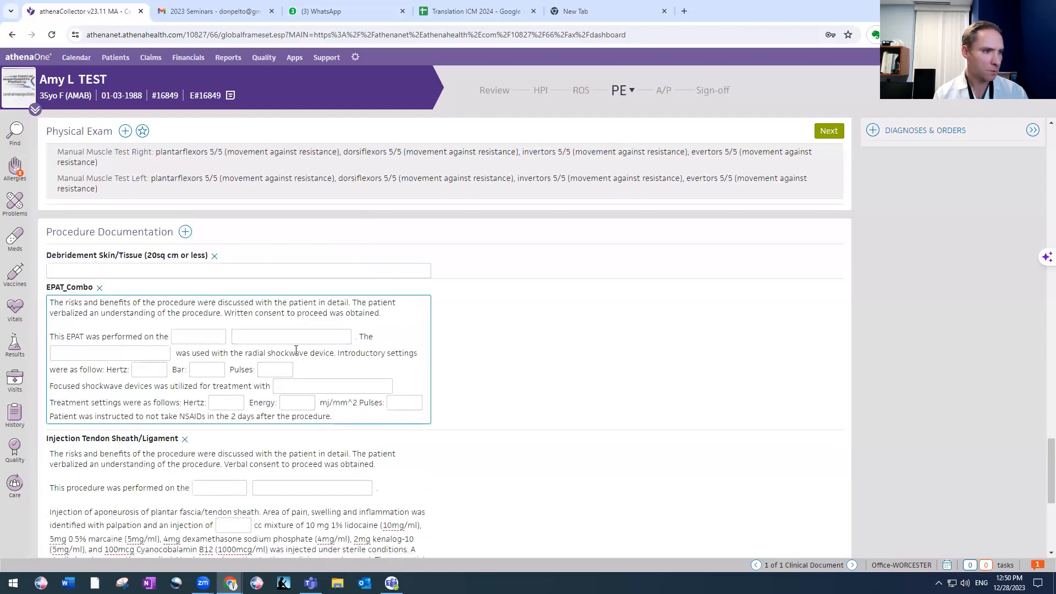
Step: Set the skin/tissue debridement procedure's side to right and its location to "1st met head"
{"action": "scroll", "coordinate": [242, 392], "scroll_direction": "down", "scroll_amount": 7}
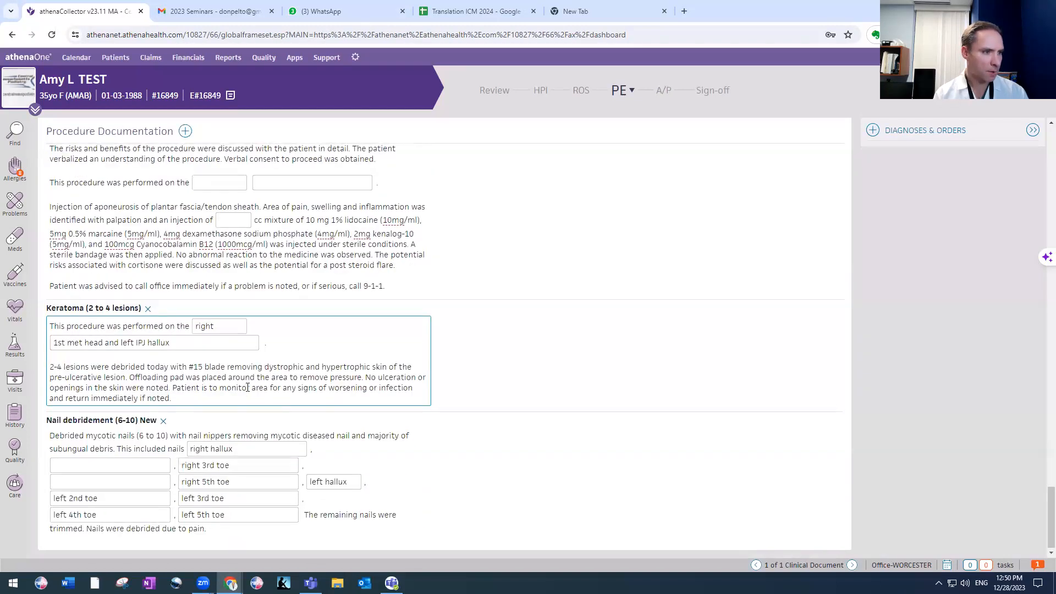
{"action": "scroll", "coordinate": [248, 385], "scroll_direction": "up", "scroll_amount": 13}
{"action": "scroll", "coordinate": [244, 374], "scroll_direction": "down", "scroll_amount": 4}
{"action": "left_click", "coordinate": [218, 317]}
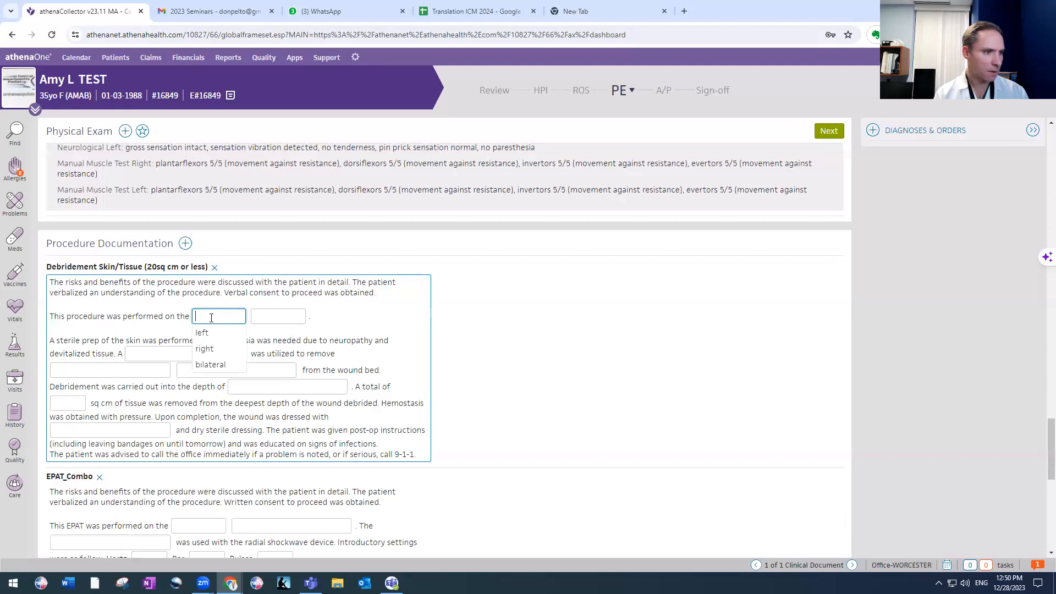
{"action": "left_click", "coordinate": [212, 353]}
{"action": "left_click", "coordinate": [258, 317]}
{"action": "type", "text": "1st met head"}
{"action": "key", "text": "Tab"}
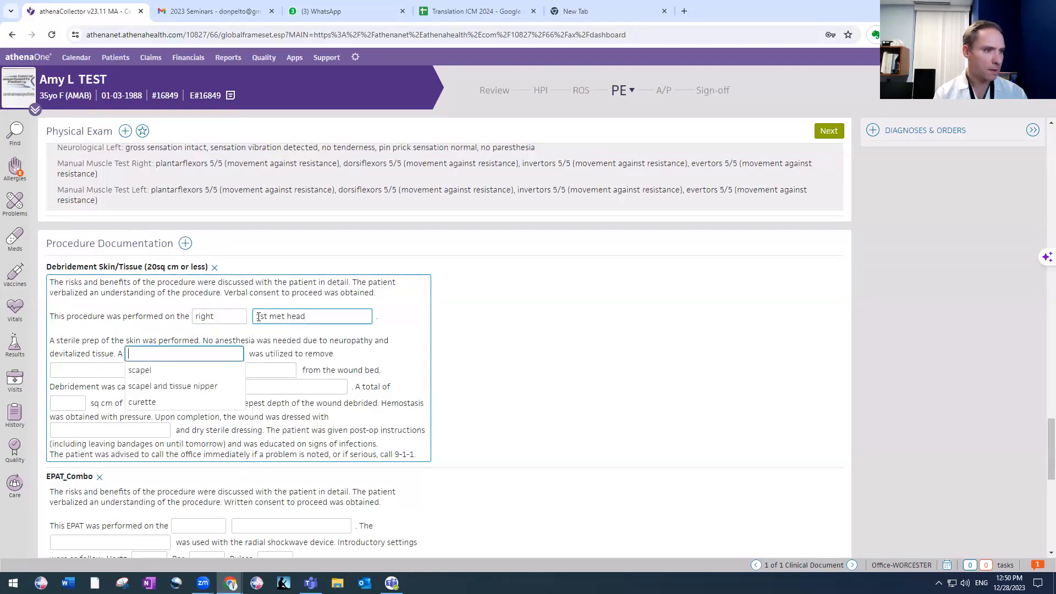
Step: Document a scapel and tissue nipper removing hyperkeratotic rim and devitalized tissue, with debridement carried to the depth of subcutaneous tissue
{"action": "left_click", "coordinate": [168, 386]}
{"action": "left_click", "coordinate": [106, 371]}
{"action": "left_click", "coordinate": [104, 387]}
{"action": "left_click", "coordinate": [205, 404]}
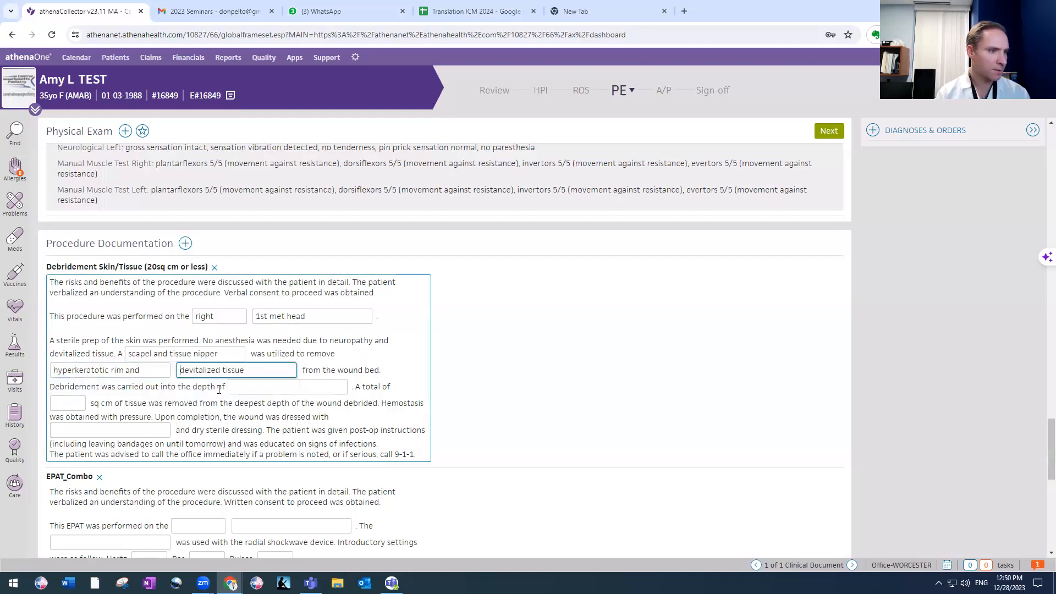
{"action": "left_click", "coordinate": [255, 389]}
{"action": "left_click", "coordinate": [258, 419]}
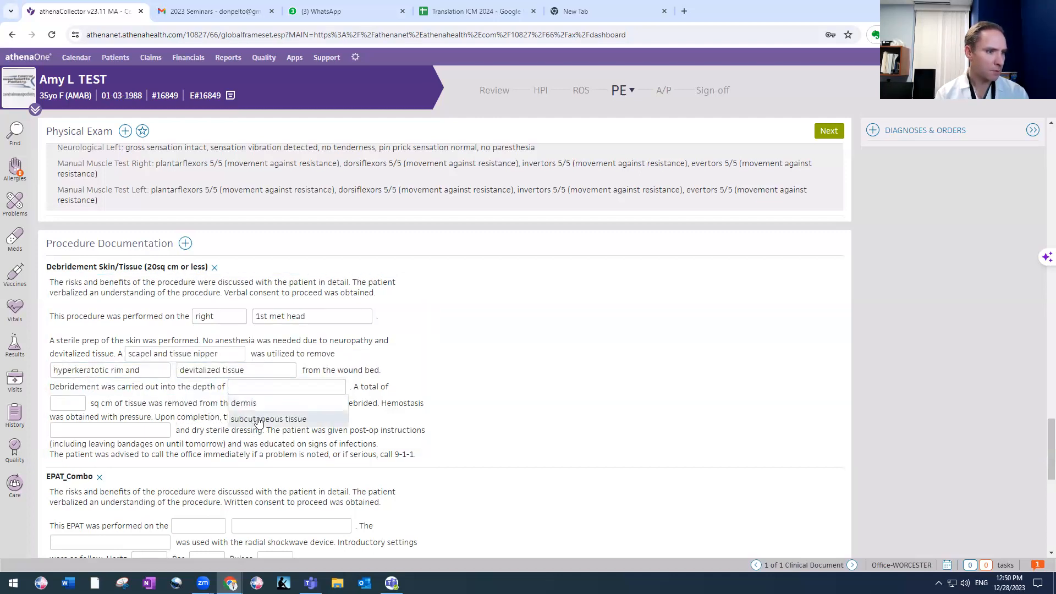
Step: Record 1 sq cm of tissue removed in the debridement procedure and betadine as the wound dressing
{"action": "left_click", "coordinate": [67, 403]}
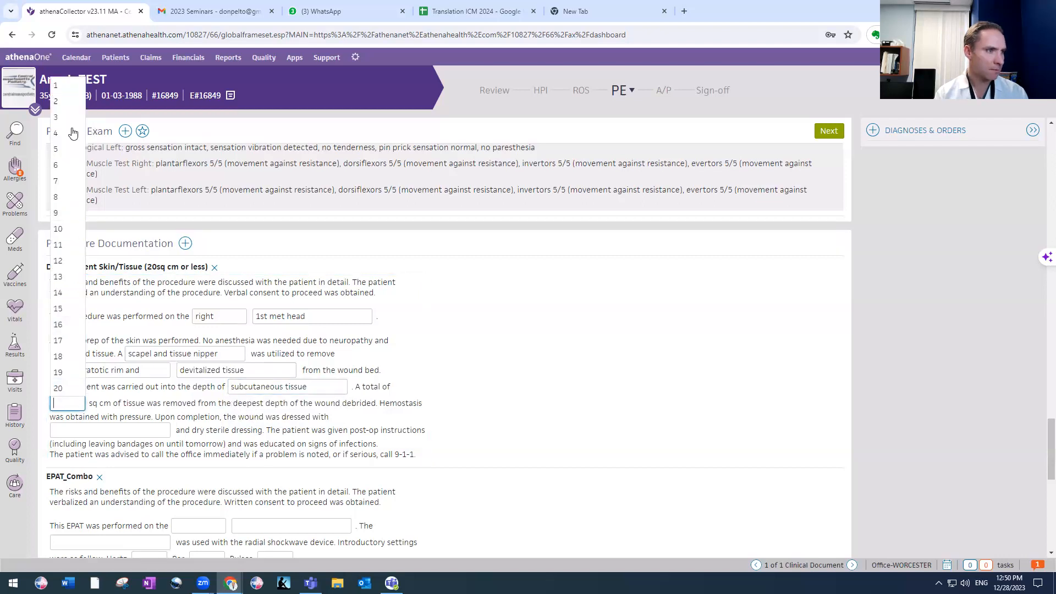
{"action": "left_click", "coordinate": [55, 89]}
{"action": "left_click", "coordinate": [121, 433]}
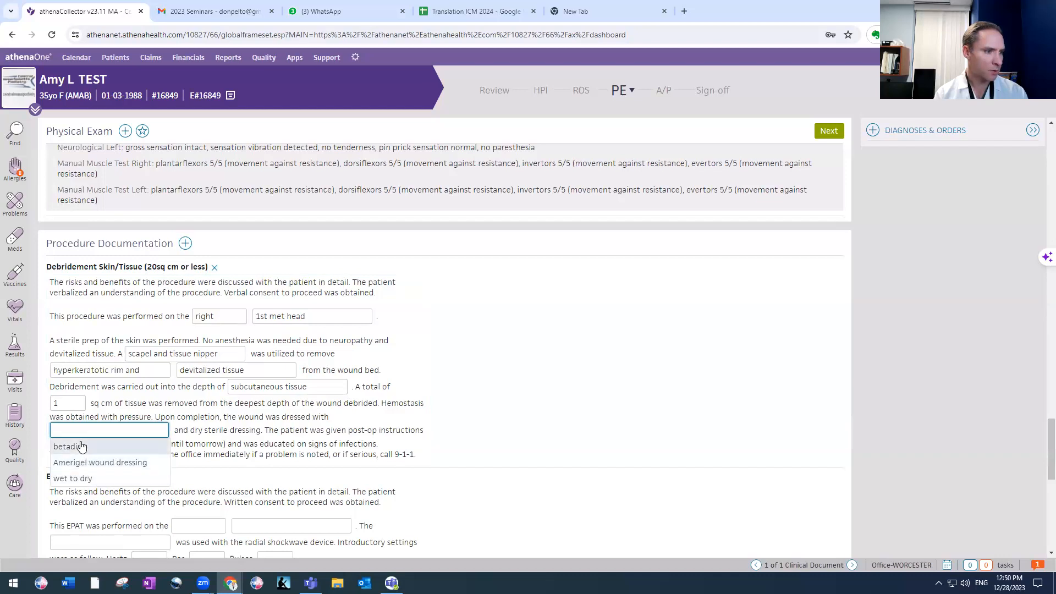
{"action": "left_click", "coordinate": [70, 447]}
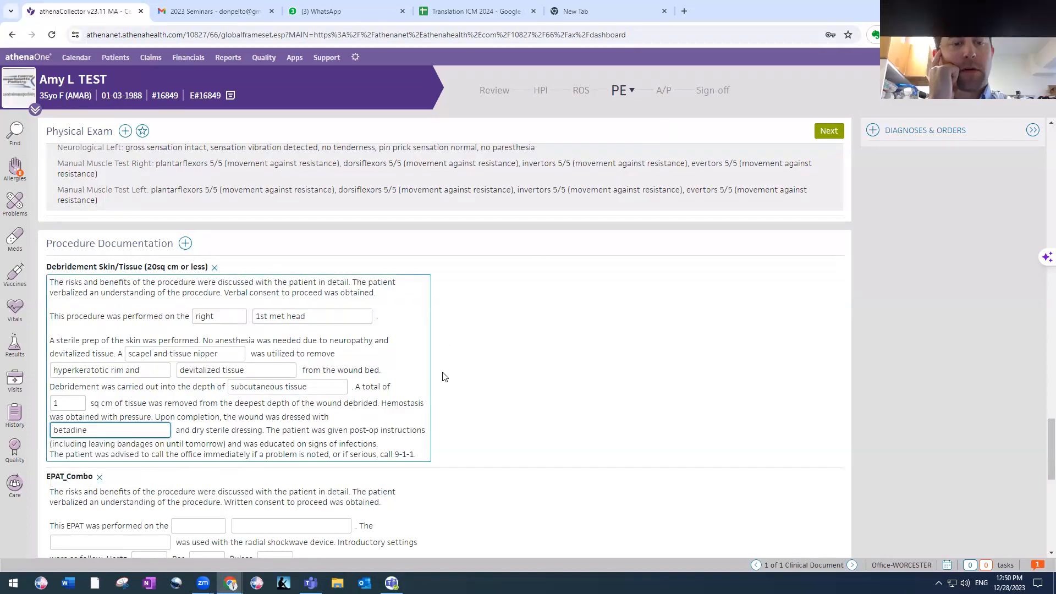
Step: Add the CDFE template to the physical exam and review the combined findings
{"action": "scroll", "coordinate": [462, 333], "scroll_direction": "up", "scroll_amount": 1}
{"action": "scroll", "coordinate": [459, 334], "scroll_direction": "up", "scroll_amount": 15}
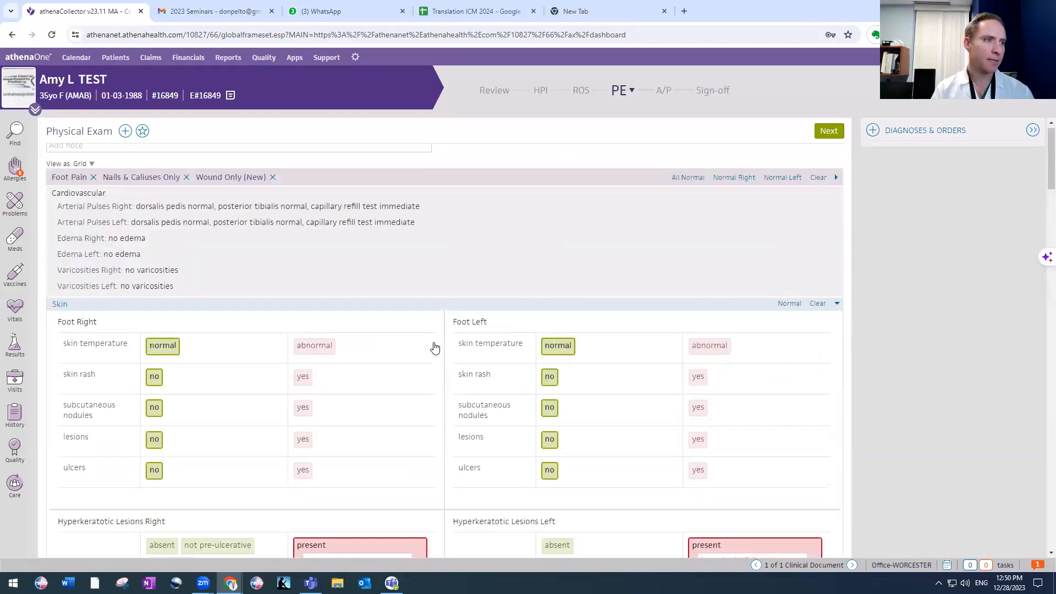
{"action": "left_click", "coordinate": [126, 132]}
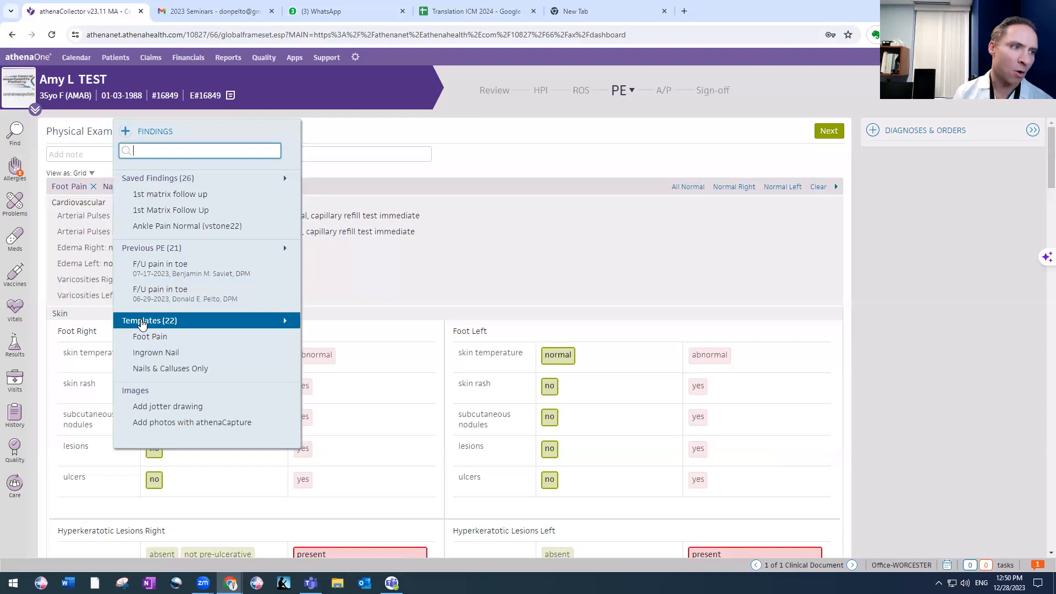
{"action": "left_click", "coordinate": [142, 321]}
{"action": "scroll", "coordinate": [156, 311], "scroll_direction": "down", "scroll_amount": 1}
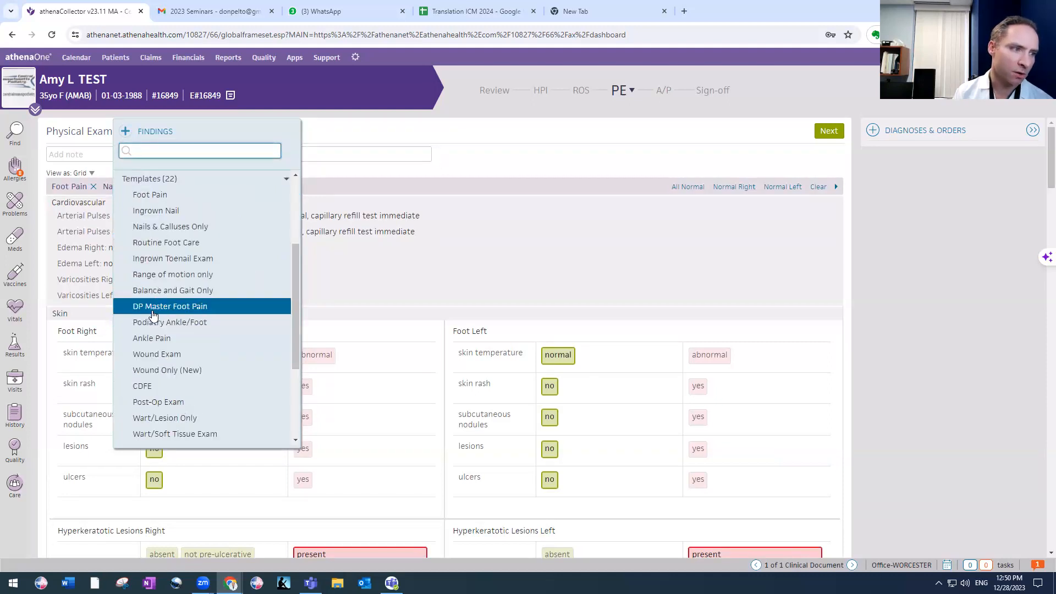
{"action": "left_click", "coordinate": [163, 388]}
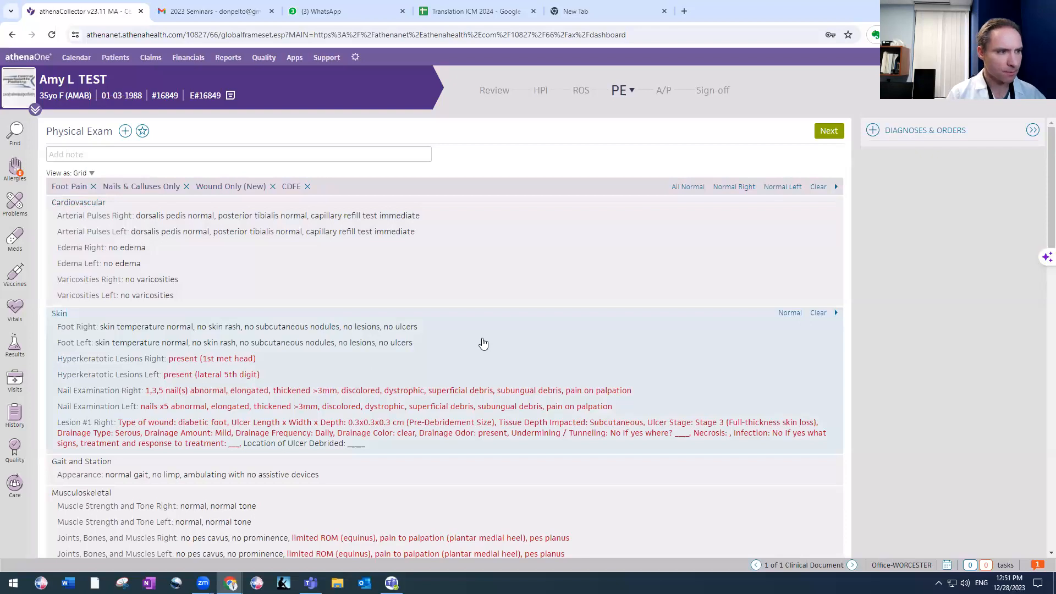
{"action": "scroll", "coordinate": [483, 343], "scroll_direction": "down", "scroll_amount": 7}
{"action": "scroll", "coordinate": [486, 346], "scroll_direction": "up", "scroll_amount": 7}
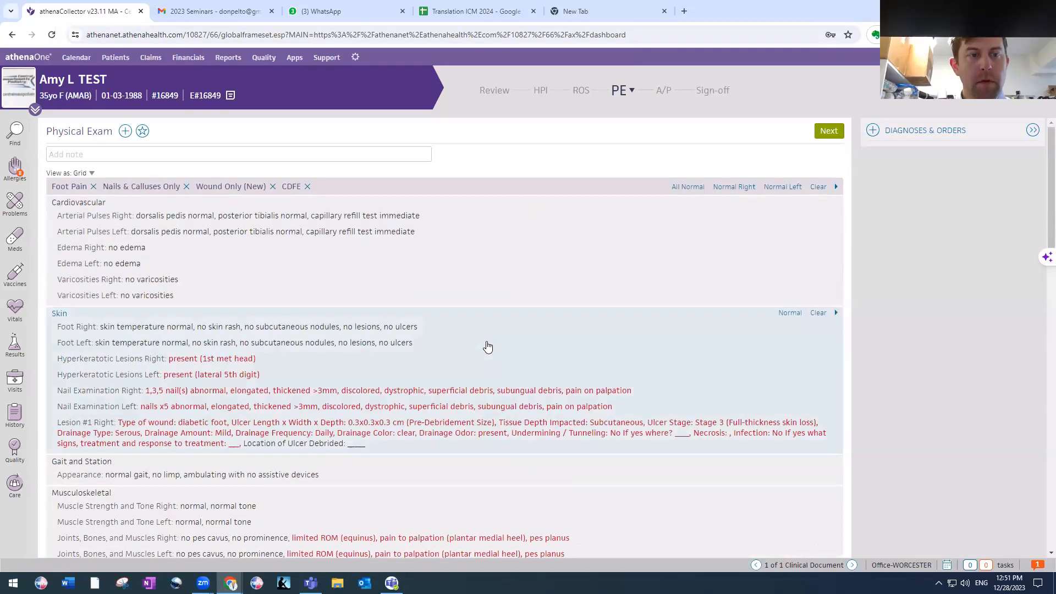
Step: Remove the Nails & Calluses Only, Wound Only (New), CDFE and Foot Pain templates from the physical exam
{"action": "left_click", "coordinate": [187, 187]}
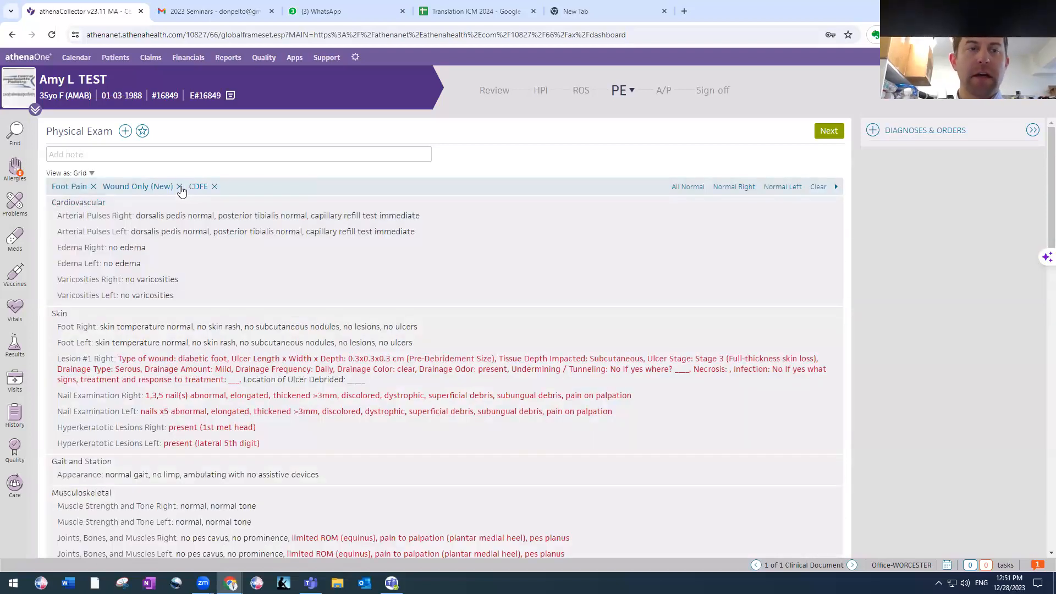
{"action": "left_click", "coordinate": [180, 187]}
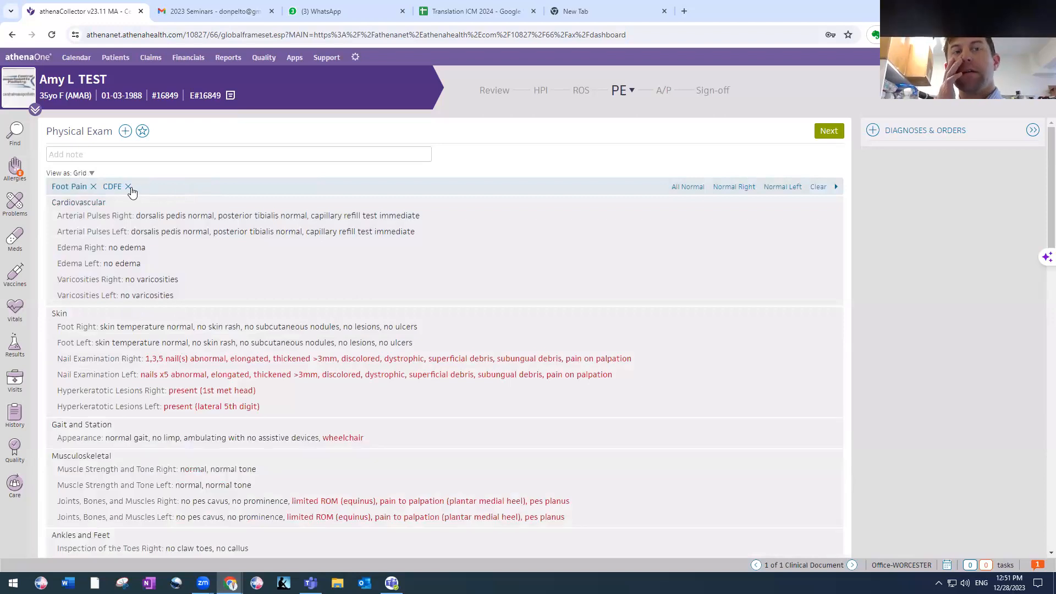
{"action": "left_click", "coordinate": [128, 187]}
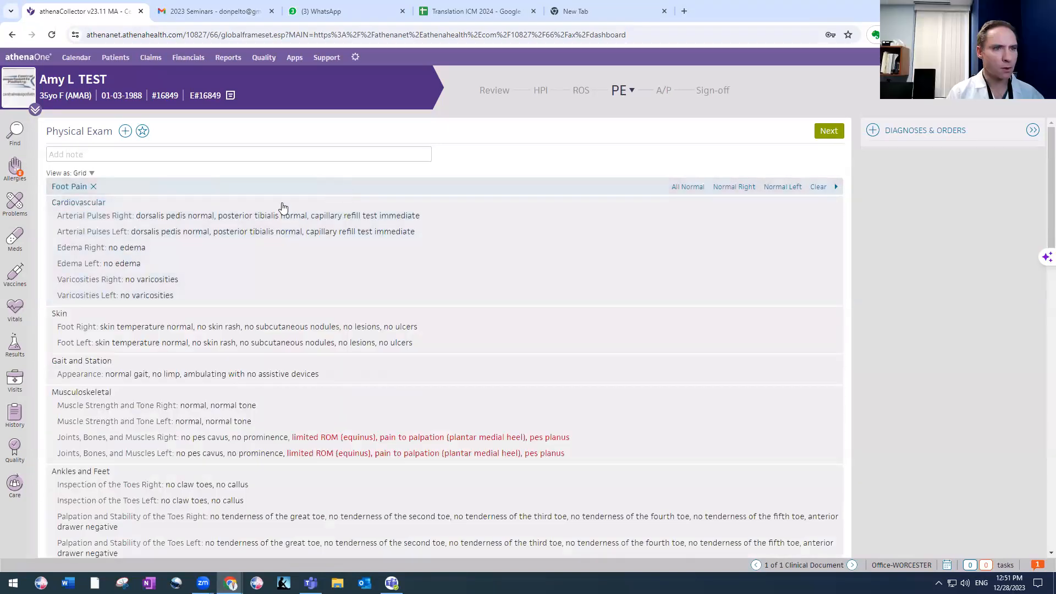
{"action": "left_click", "coordinate": [93, 186]}
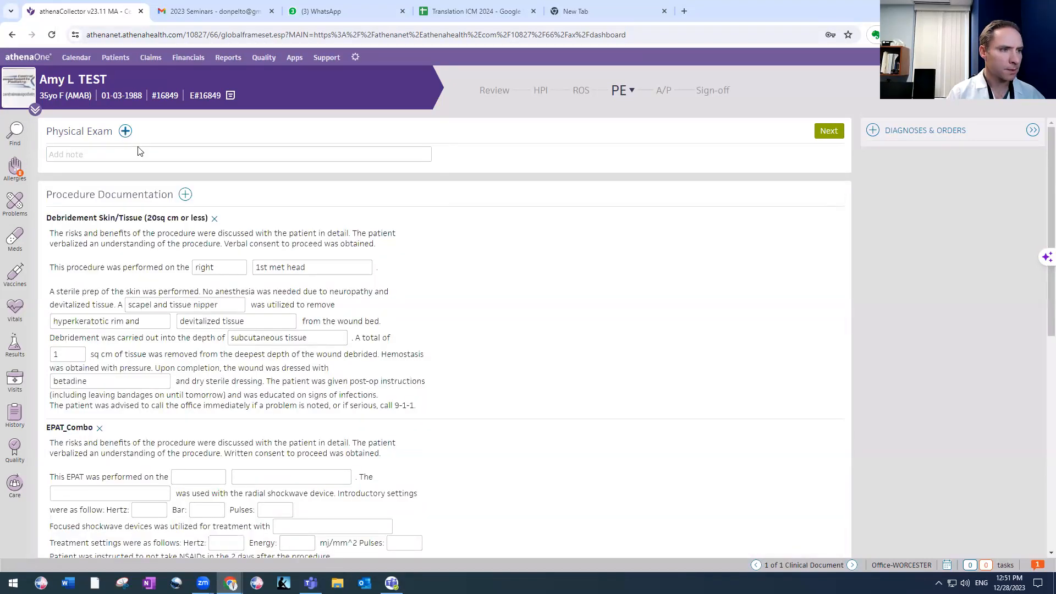
Step: Delete all documented procedures: skin/tissue debridement, EPAT_Combo, tendon sheath injection, keratoma and nail debridement
{"action": "left_click", "coordinate": [214, 219]}
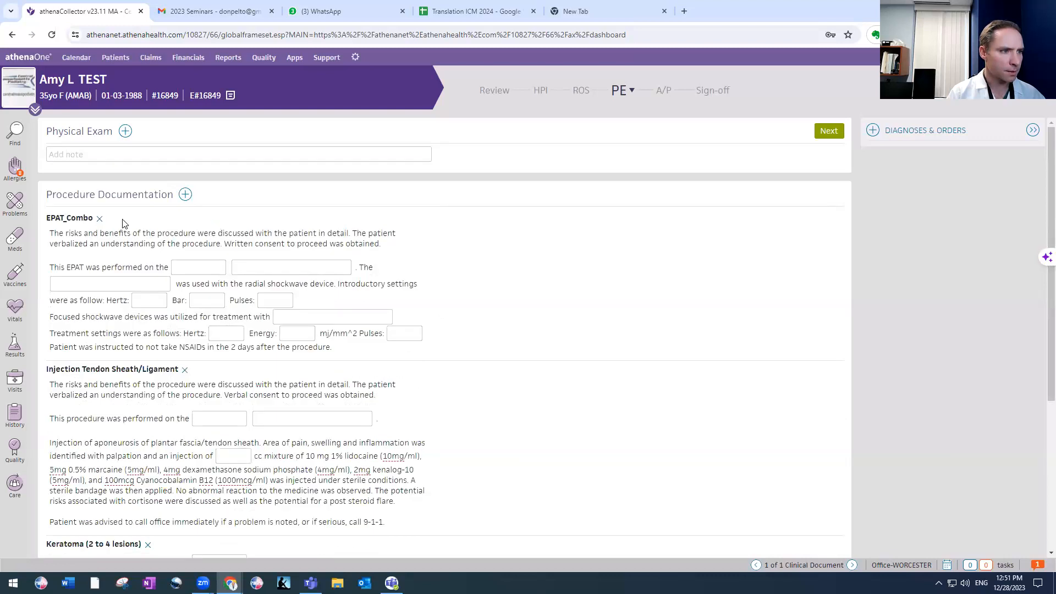
{"action": "left_click", "coordinate": [101, 219]}
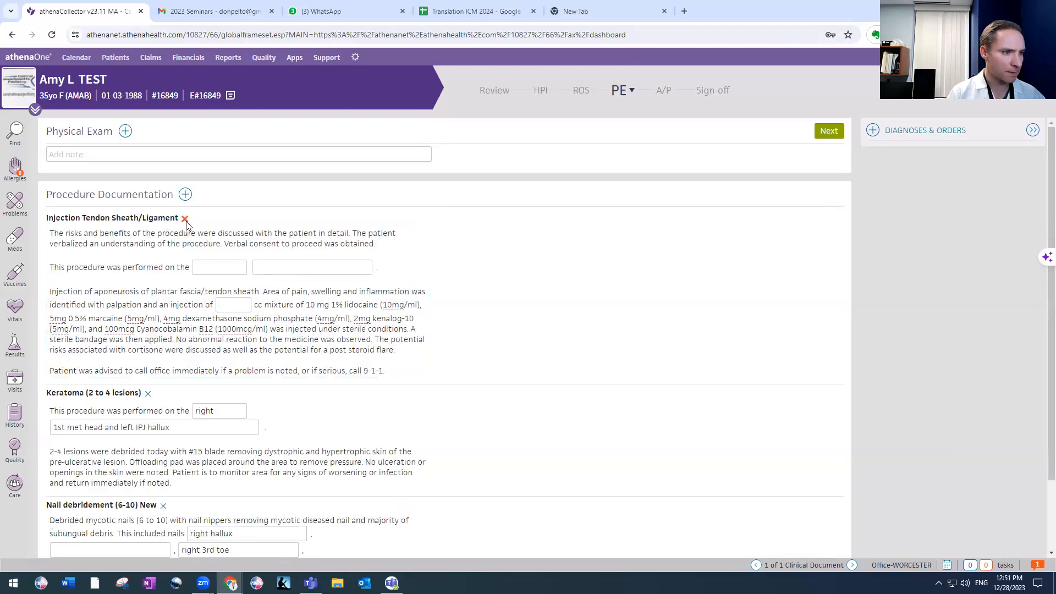
{"action": "left_click", "coordinate": [185, 220]}
{"action": "left_click", "coordinate": [147, 218]}
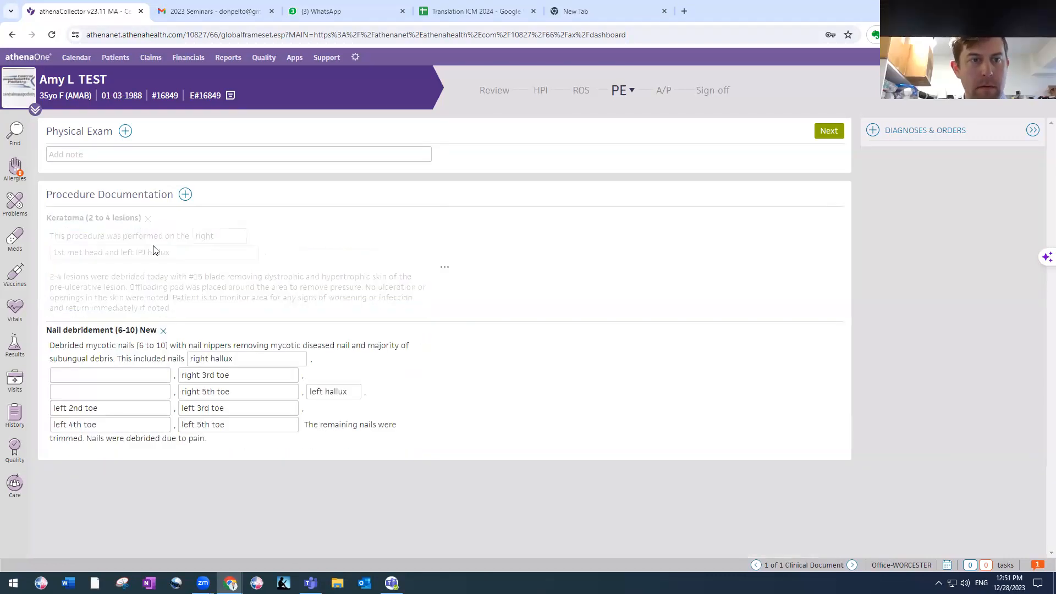
{"action": "left_click", "coordinate": [163, 220]}
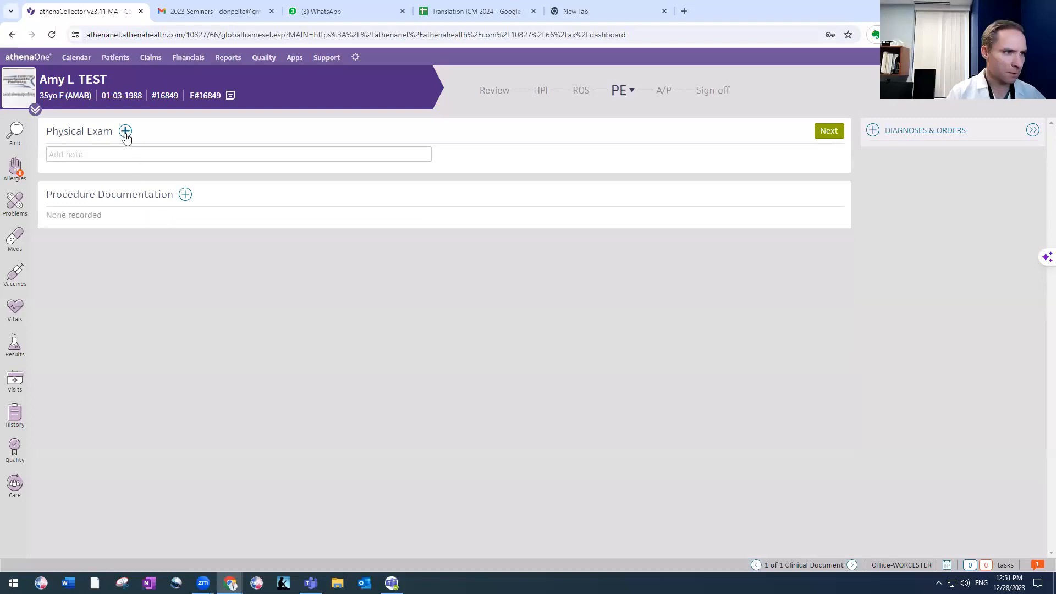
Step: Bring the Routine Foot Care exam of 01-08-2021 from the previous physical exams into this encounter
{"action": "left_click", "coordinate": [126, 131]}
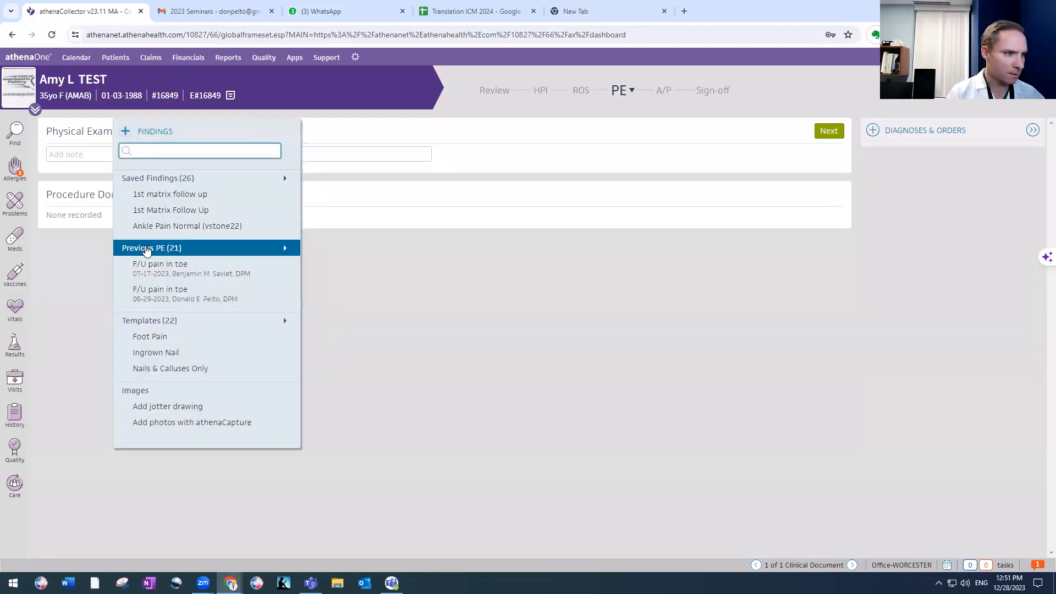
{"action": "left_click", "coordinate": [172, 248]}
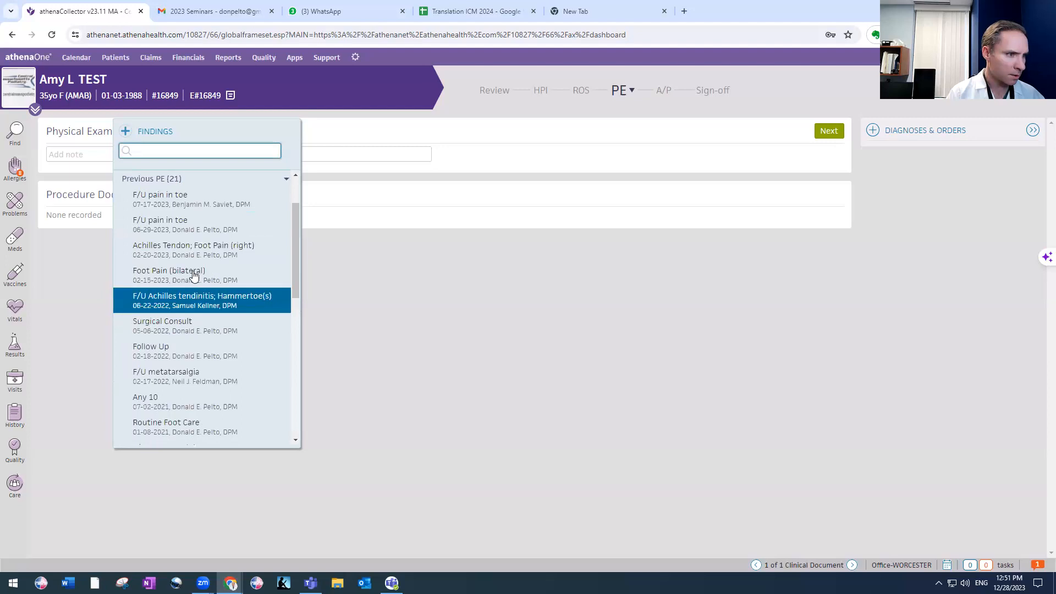
{"action": "scroll", "coordinate": [214, 362], "scroll_direction": "down", "scroll_amount": 1}
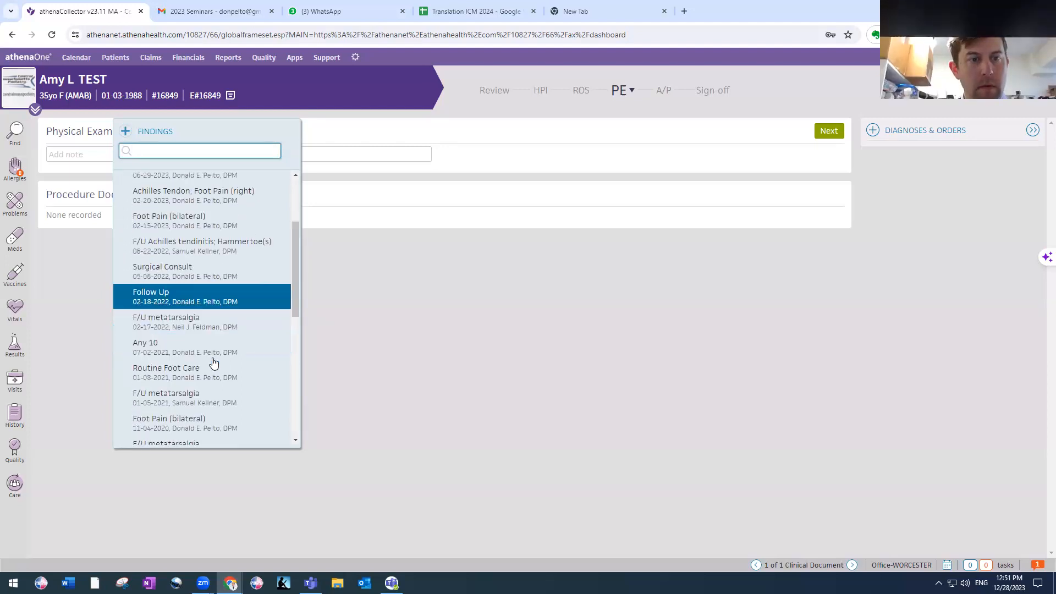
{"action": "left_click", "coordinate": [154, 379]}
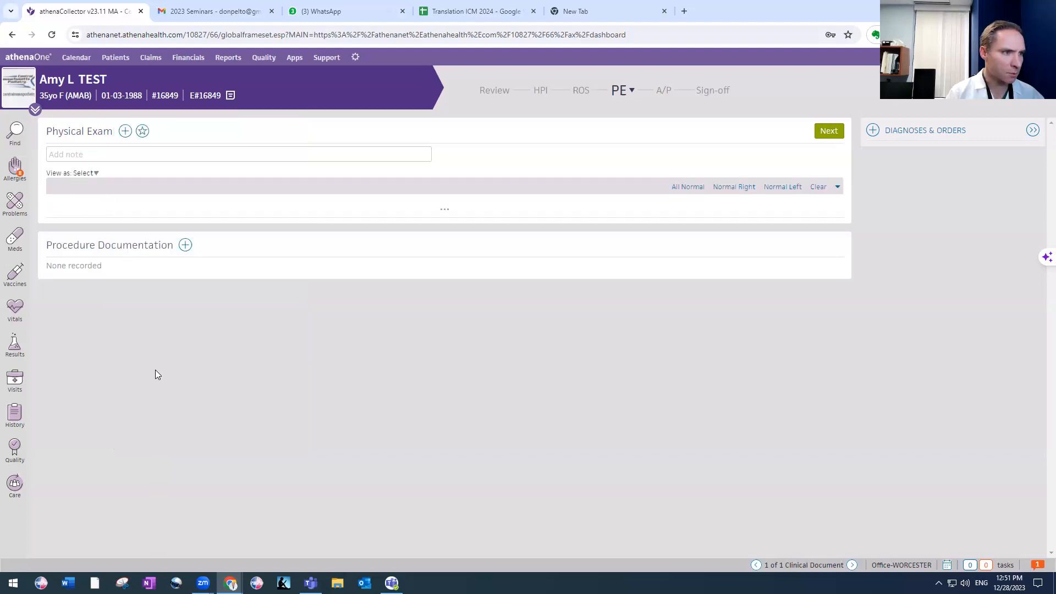
Step: Bring in an older previous physical exam that includes the CDFE template and look over its carried-forward findings
{"action": "left_click", "coordinate": [124, 132]}
{"action": "left_click", "coordinate": [165, 247]}
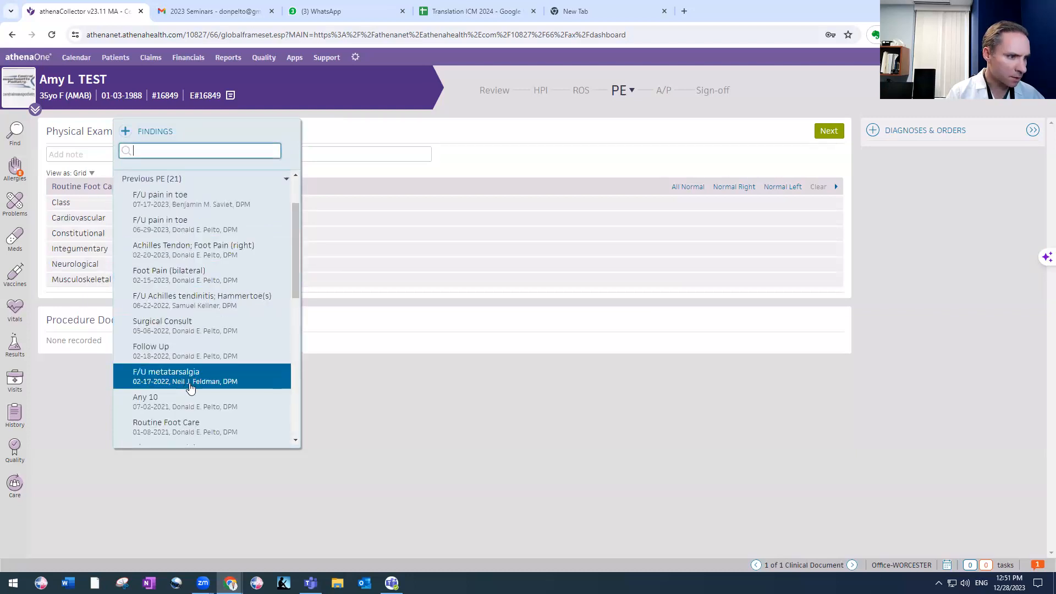
{"action": "scroll", "coordinate": [190, 388], "scroll_direction": "down", "scroll_amount": 3}
{"action": "left_click", "coordinate": [193, 383]}
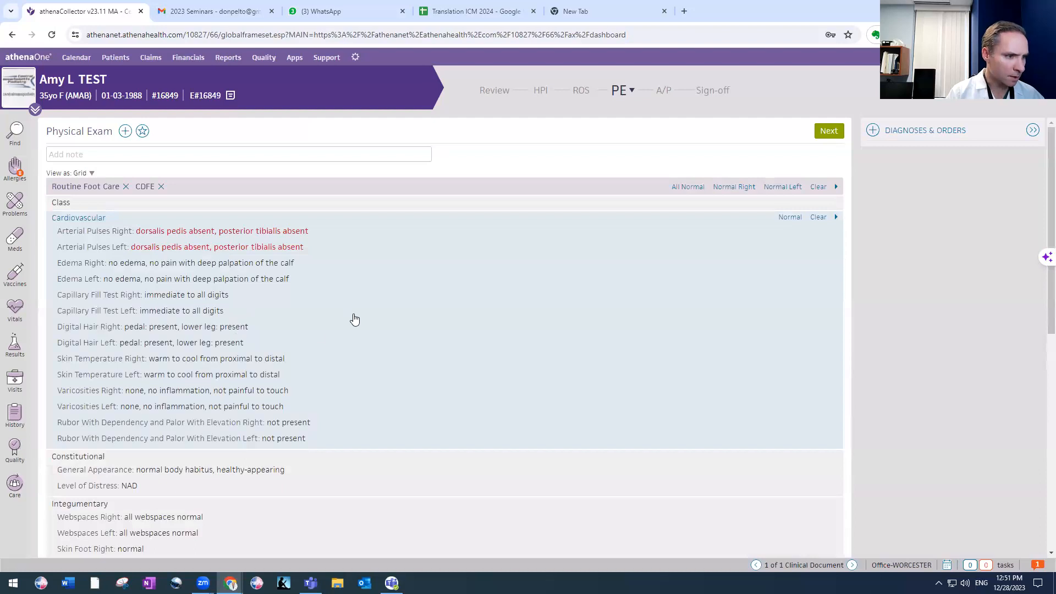
{"action": "scroll", "coordinate": [352, 317], "scroll_direction": "down", "scroll_amount": 2}
{"action": "scroll", "coordinate": [307, 305], "scroll_direction": "up", "scroll_amount": 2}
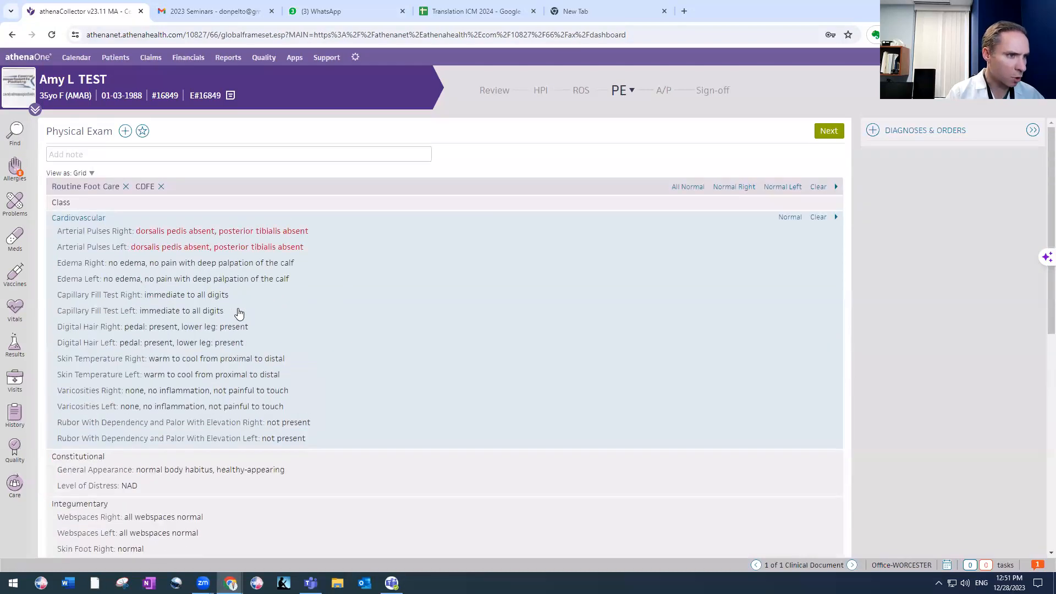
Step: Set the dorsalis pedis and posterior tibialis pulses to normal on both feet
{"action": "left_click", "coordinate": [238, 313]}
{"action": "left_click", "coordinate": [162, 259]}
{"action": "left_click", "coordinate": [163, 309]}
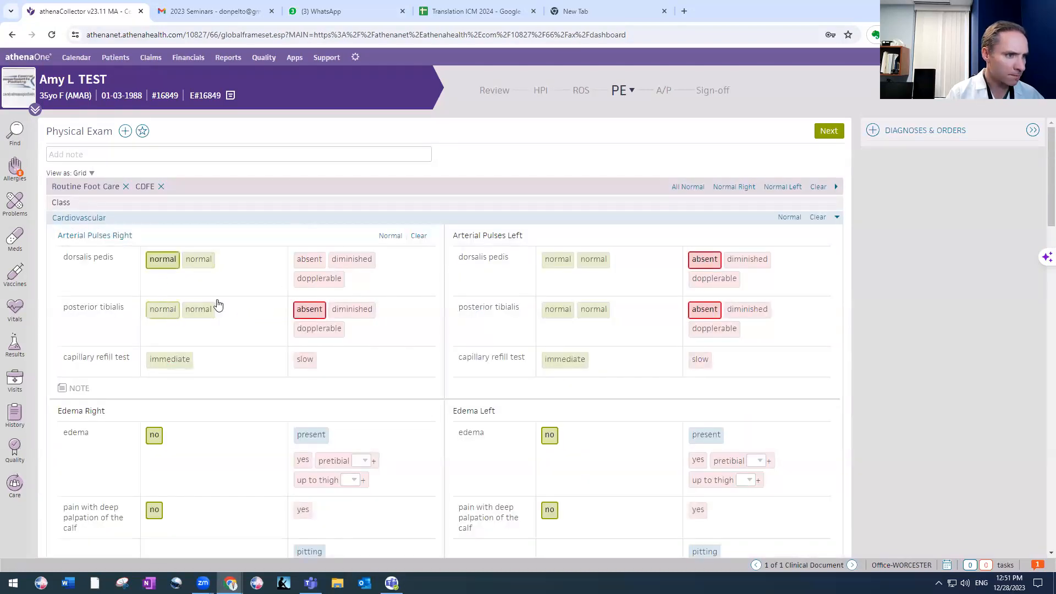
{"action": "left_click", "coordinate": [562, 261]}
{"action": "left_click", "coordinate": [555, 309]}
{"action": "left_click", "coordinate": [515, 221]}
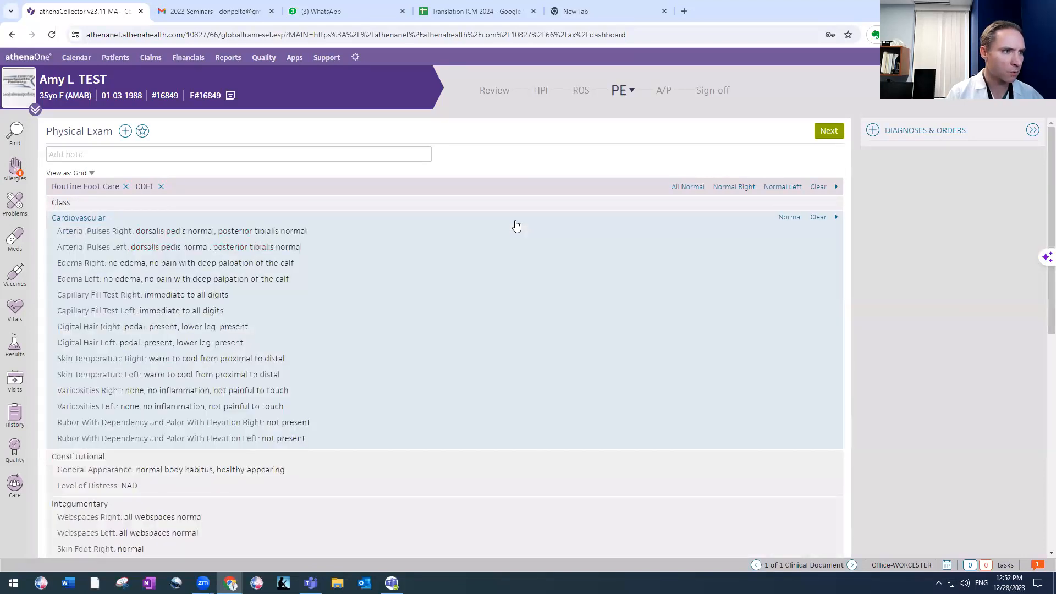
Step: Review the remaining exam findings and browse the previous physical exams available to carry forward
{"action": "scroll", "coordinate": [400, 301], "scroll_direction": "down", "scroll_amount": 7}
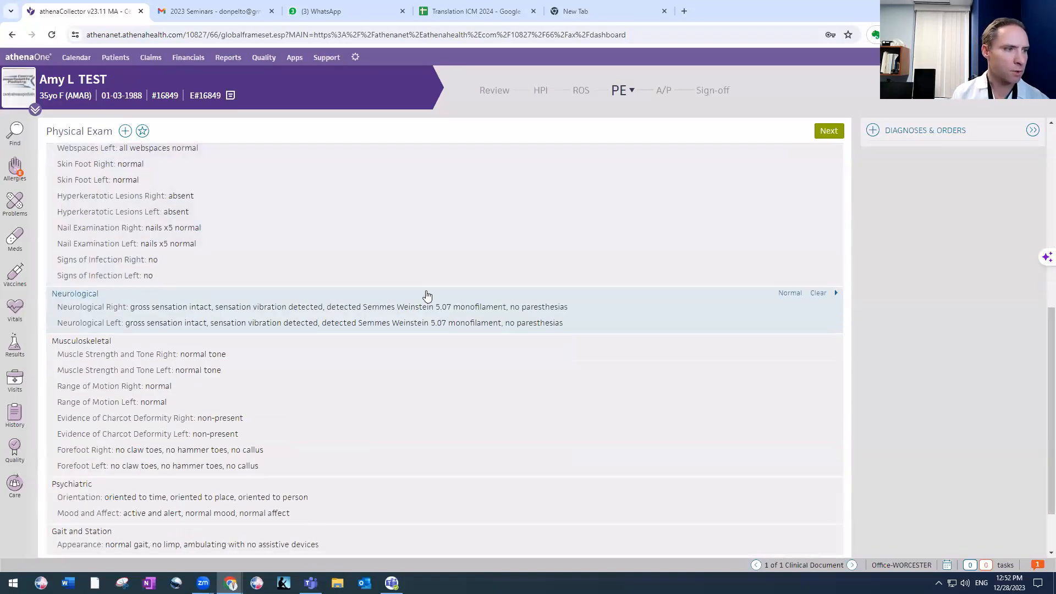
{"action": "scroll", "coordinate": [426, 296], "scroll_direction": "up", "scroll_amount": 10}
{"action": "left_click", "coordinate": [125, 130]}
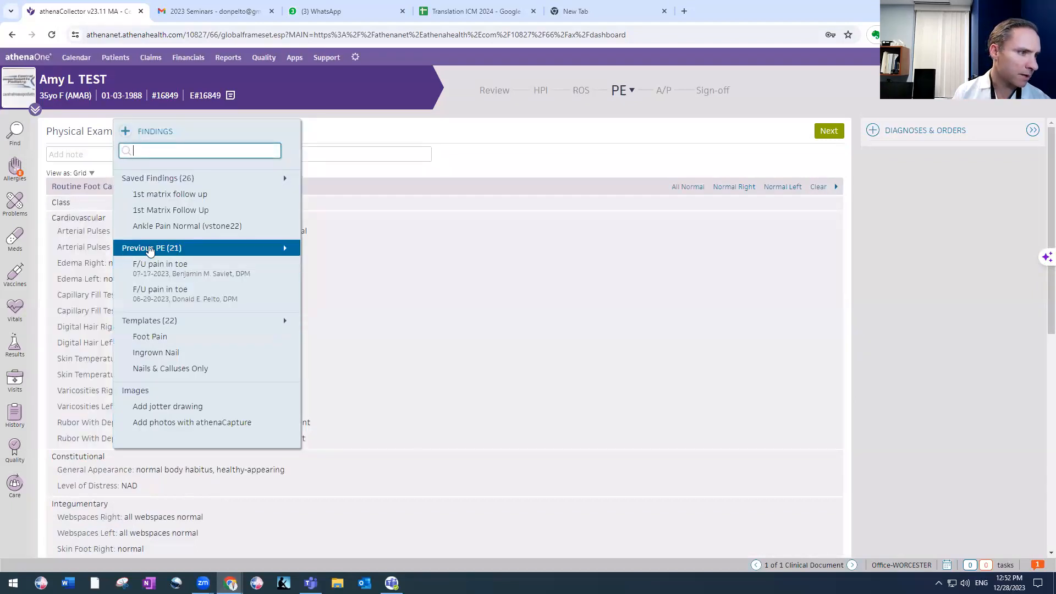
{"action": "left_click", "coordinate": [144, 248]}
{"action": "scroll", "coordinate": [182, 368], "scroll_direction": "down", "scroll_amount": 3}
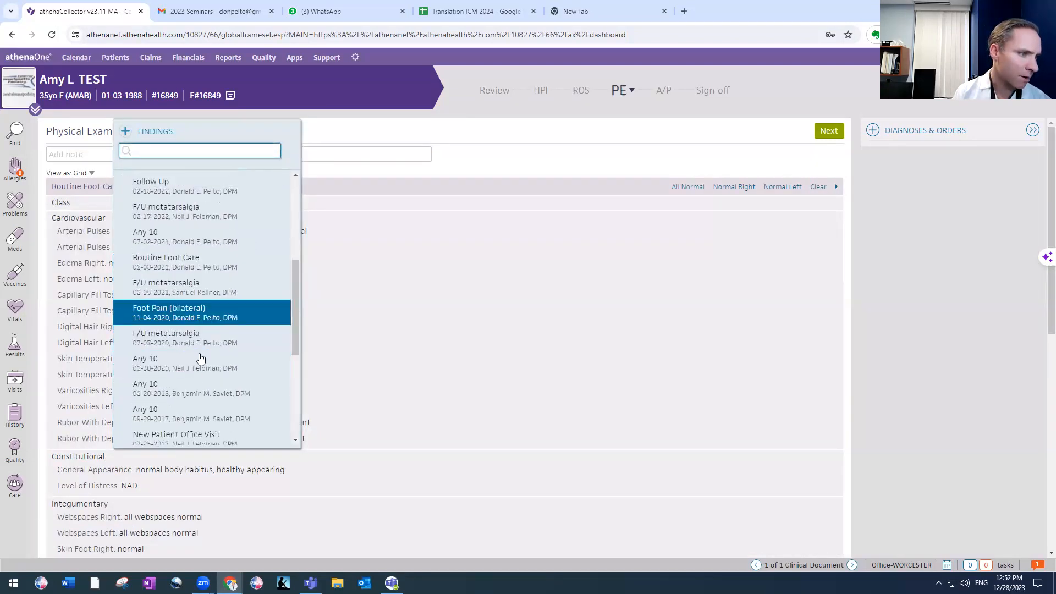
{"action": "scroll", "coordinate": [209, 345], "scroll_direction": "up", "scroll_amount": 3}
{"action": "scroll", "coordinate": [209, 345], "scroll_direction": "up", "scroll_amount": 3}
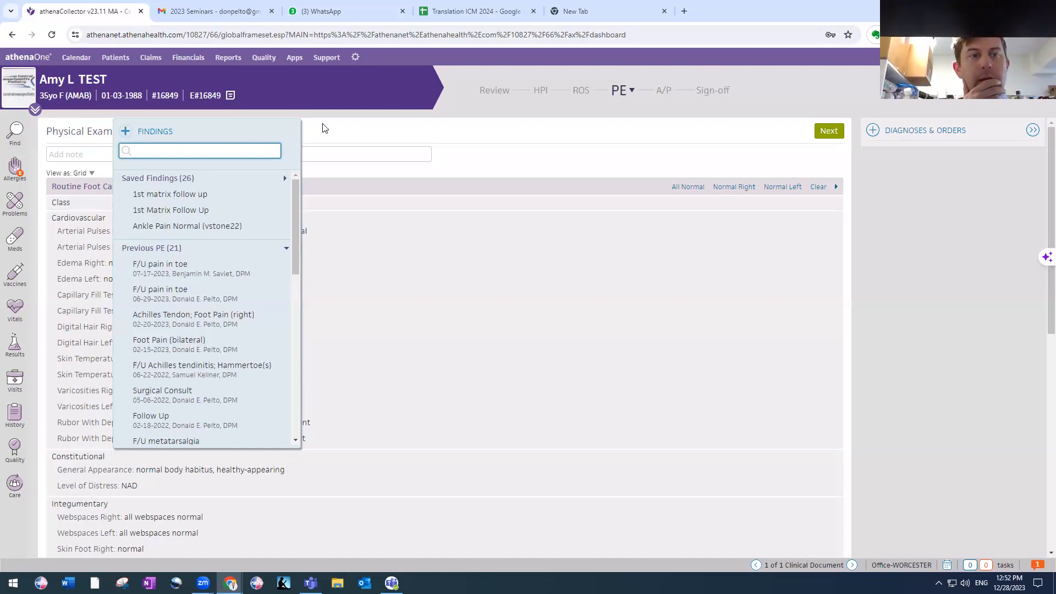
{"action": "left_click", "coordinate": [367, 135]}
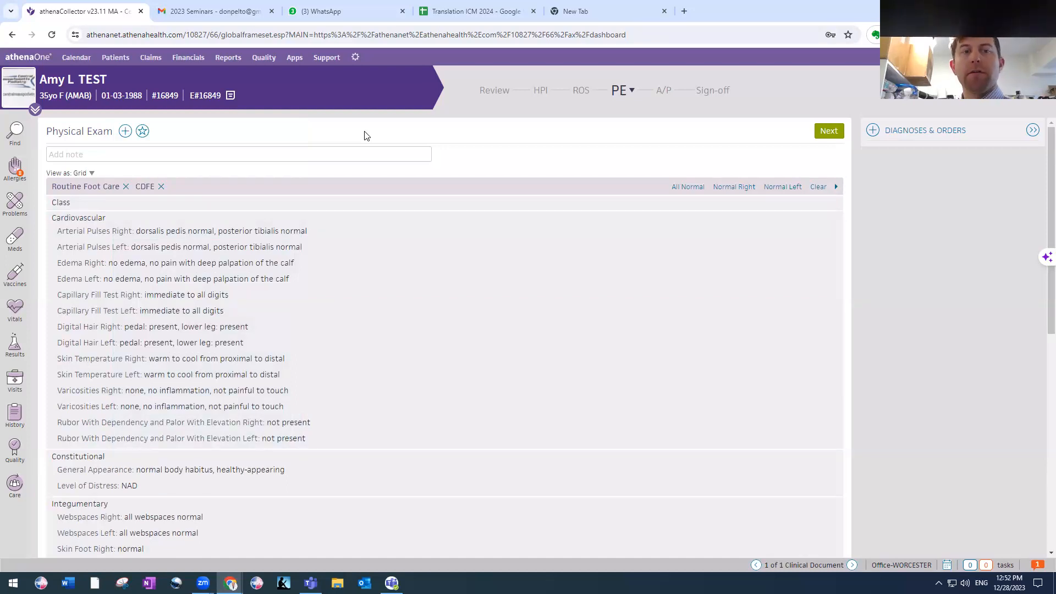
Step: Remove the CDFE template from the physical exam, keeping Routine Foot Care, and check the remaining findings
{"action": "left_click", "coordinate": [161, 187]}
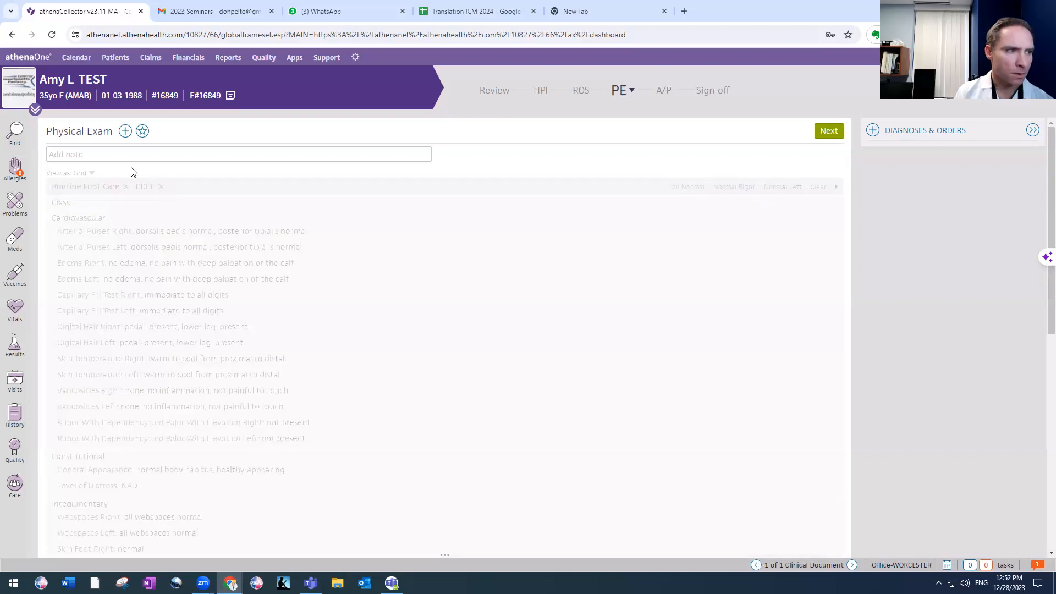
{"action": "scroll", "coordinate": [154, 346], "scroll_direction": "down", "scroll_amount": 2}
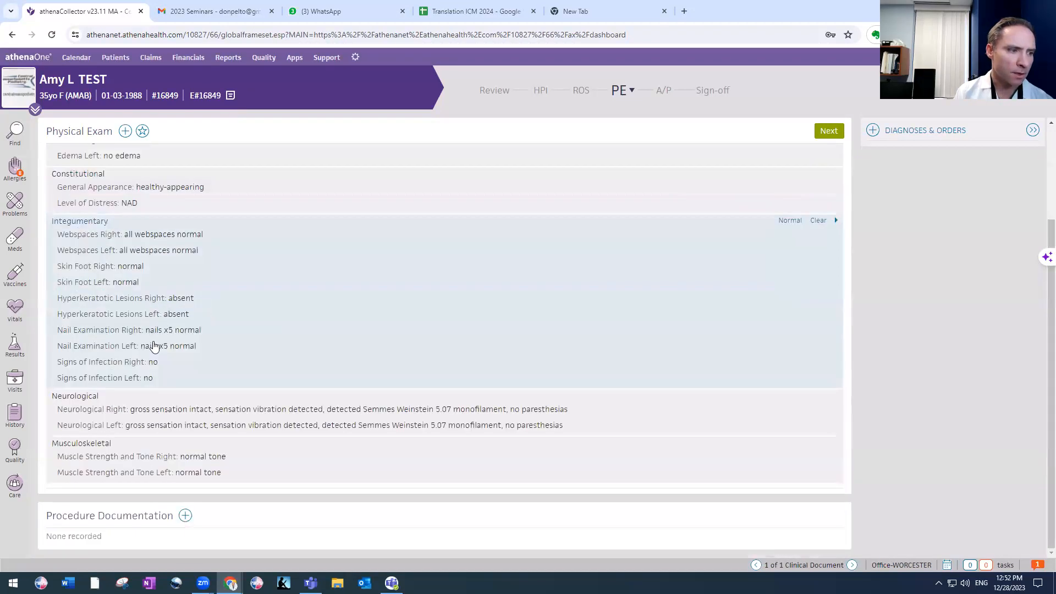
Step: Browse the list of procedure templates available for the procedure documentation
{"action": "left_click", "coordinate": [185, 515]}
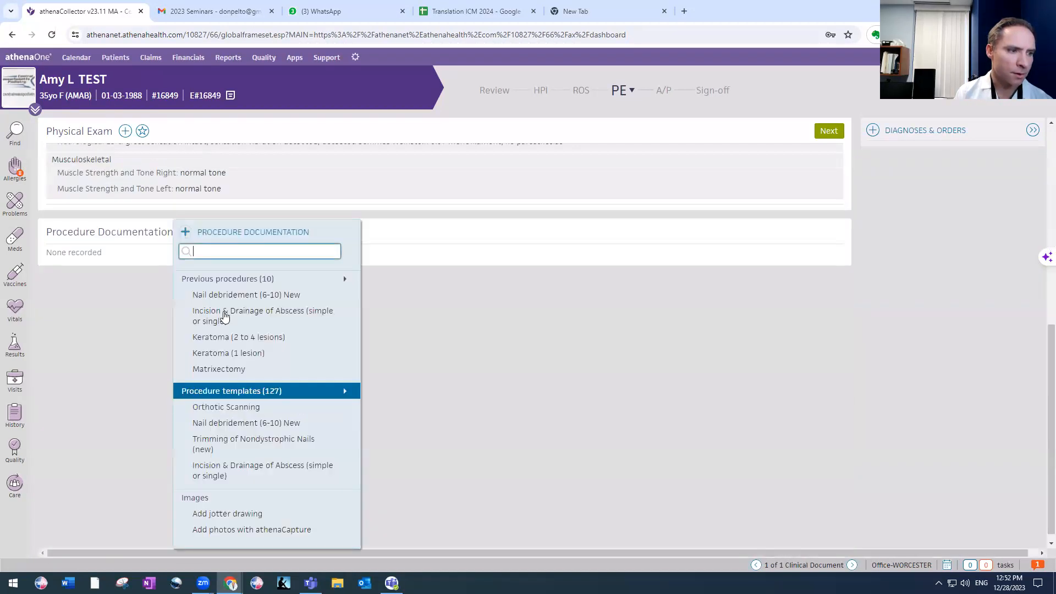
{"action": "left_click", "coordinate": [226, 390]}
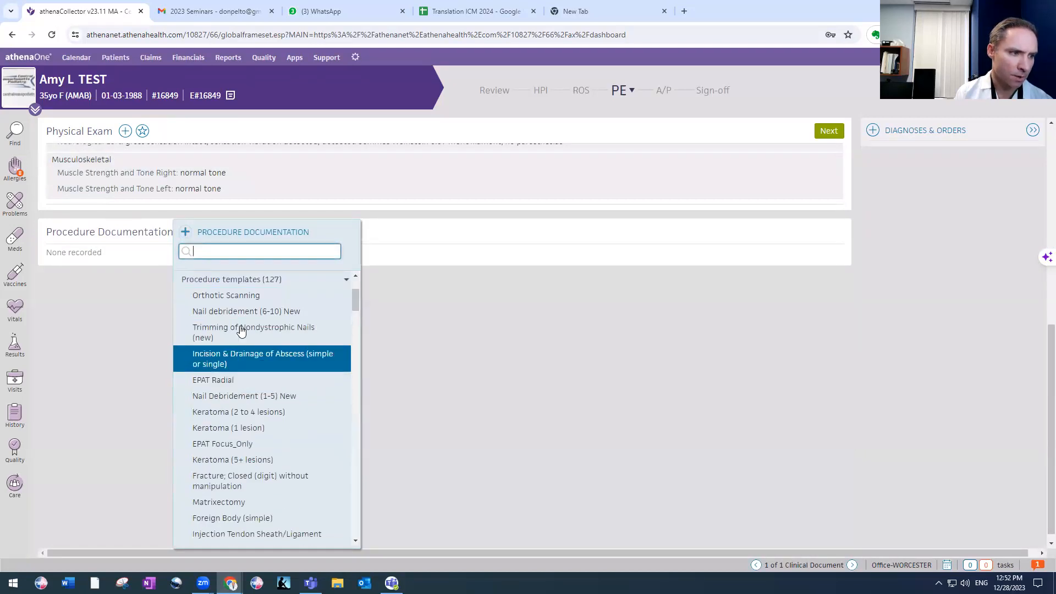
{"action": "scroll", "coordinate": [237, 421], "scroll_direction": "down", "scroll_amount": 2}
{"action": "scroll", "coordinate": [237, 421], "scroll_direction": "down", "scroll_amount": 6}
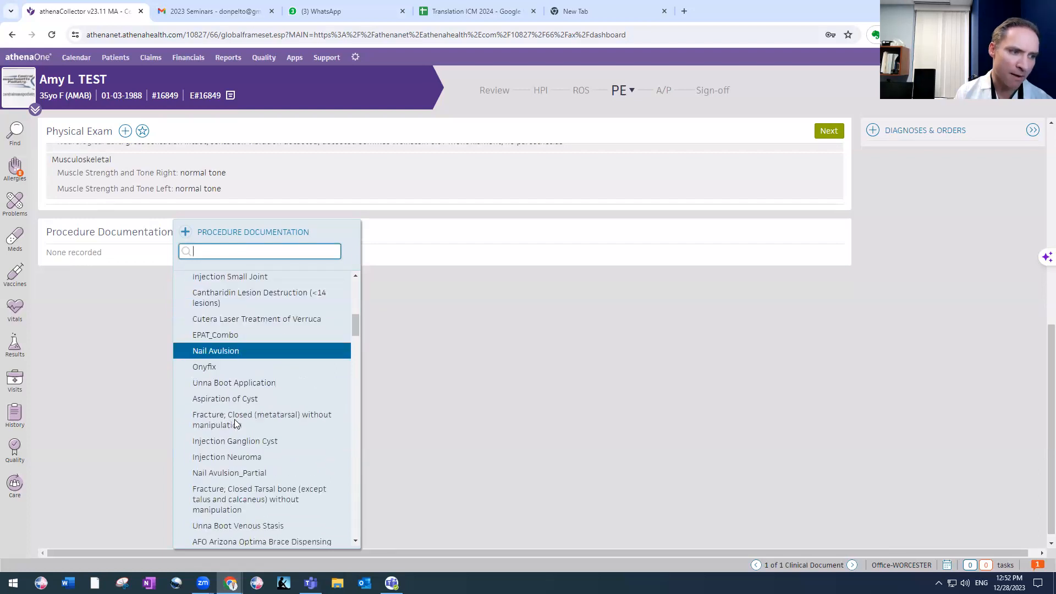
{"action": "scroll", "coordinate": [237, 421], "scroll_direction": "down", "scroll_amount": 5}
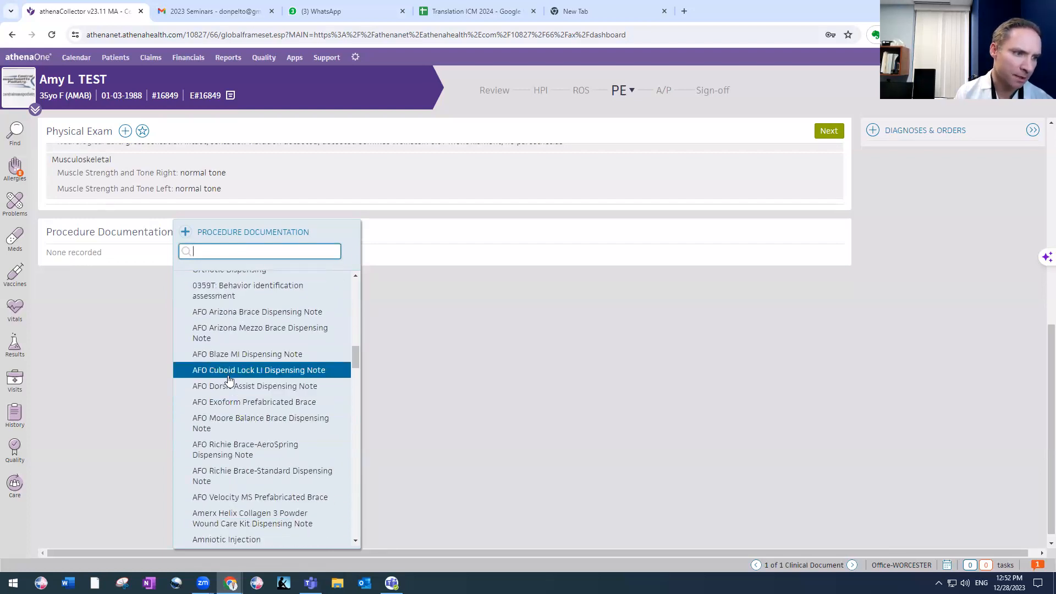
{"action": "scroll", "coordinate": [235, 404], "scroll_direction": "down", "scroll_amount": 1}
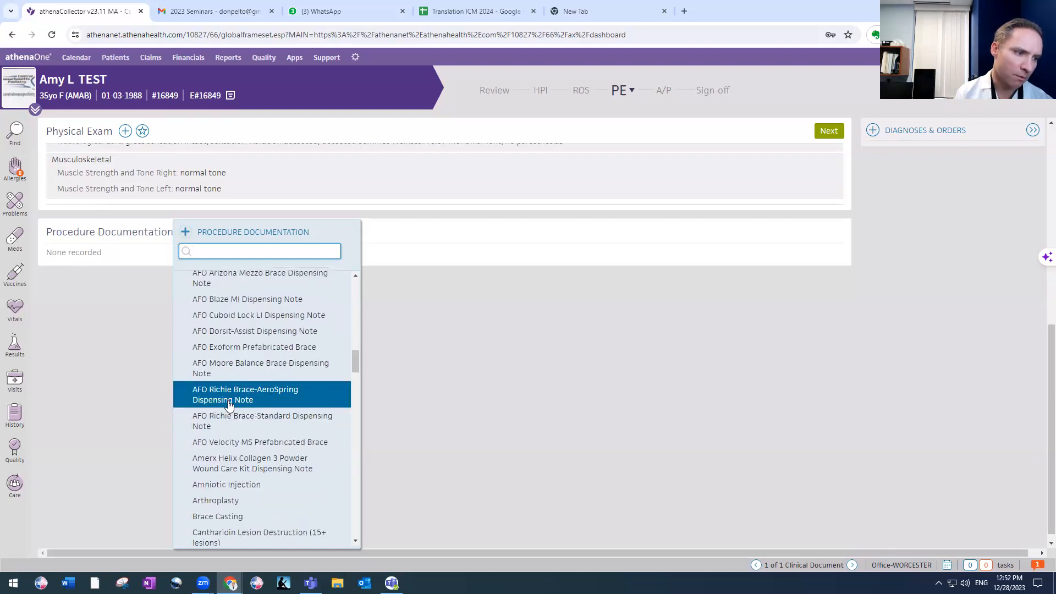
{"action": "scroll", "coordinate": [233, 411], "scroll_direction": "down", "scroll_amount": 1}
{"action": "scroll", "coordinate": [242, 404], "scroll_direction": "down", "scroll_amount": 2}
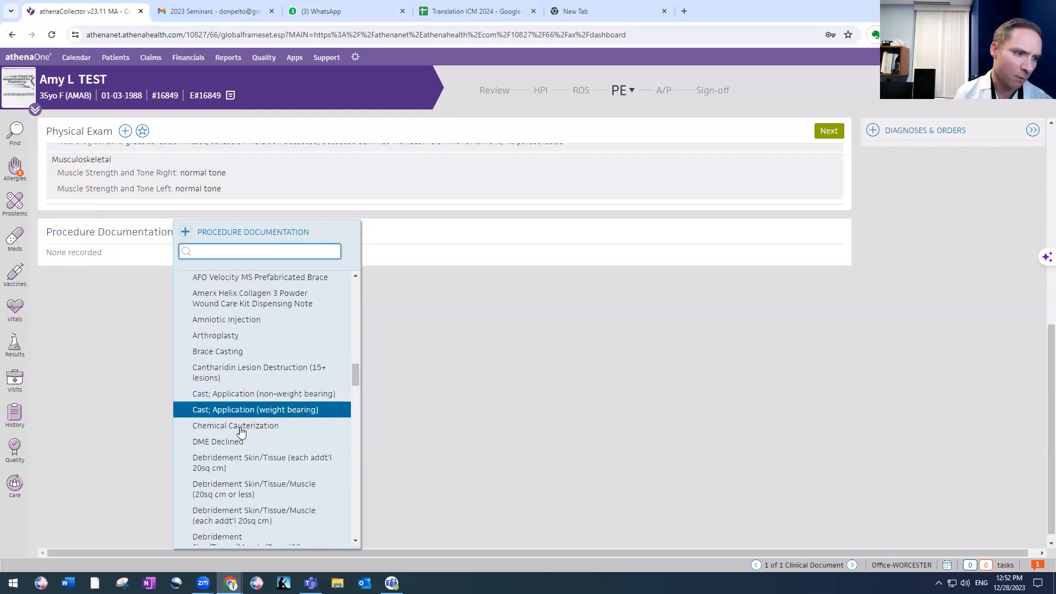
{"action": "scroll", "coordinate": [203, 412], "scroll_direction": "down", "scroll_amount": 3}
Step: Go to the Assessment & Plan and add the DME-Night Splint order set
{"action": "left_click", "coordinate": [827, 130]}
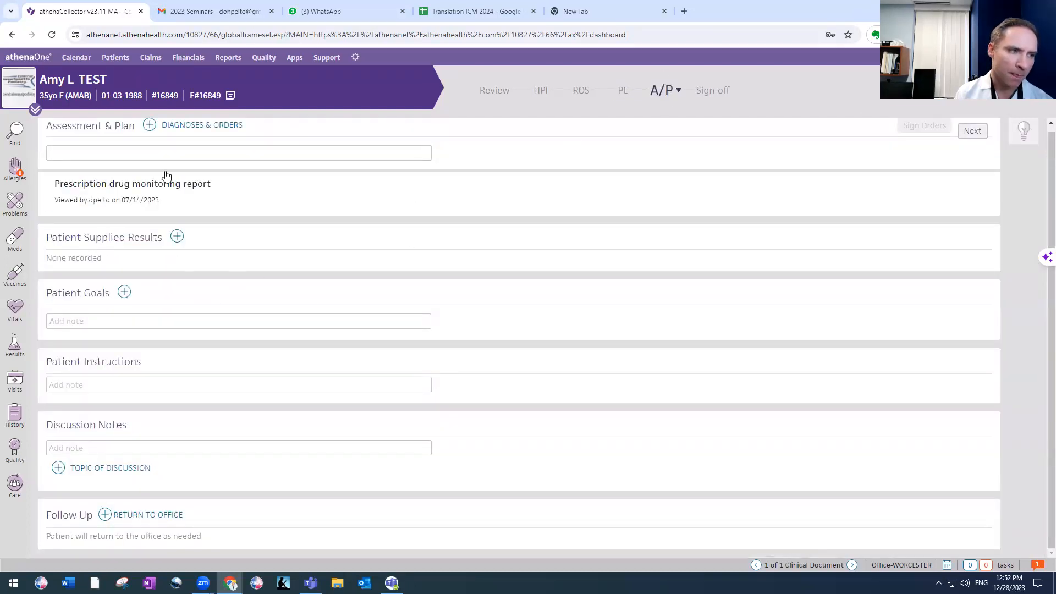
{"action": "left_click", "coordinate": [149, 125]}
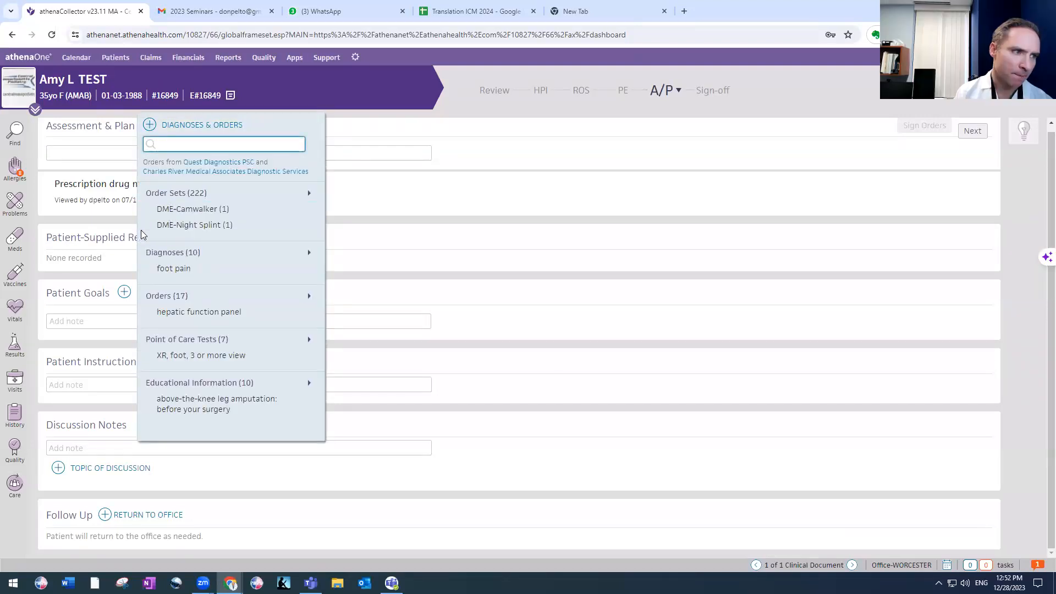
{"action": "left_click", "coordinate": [170, 192]}
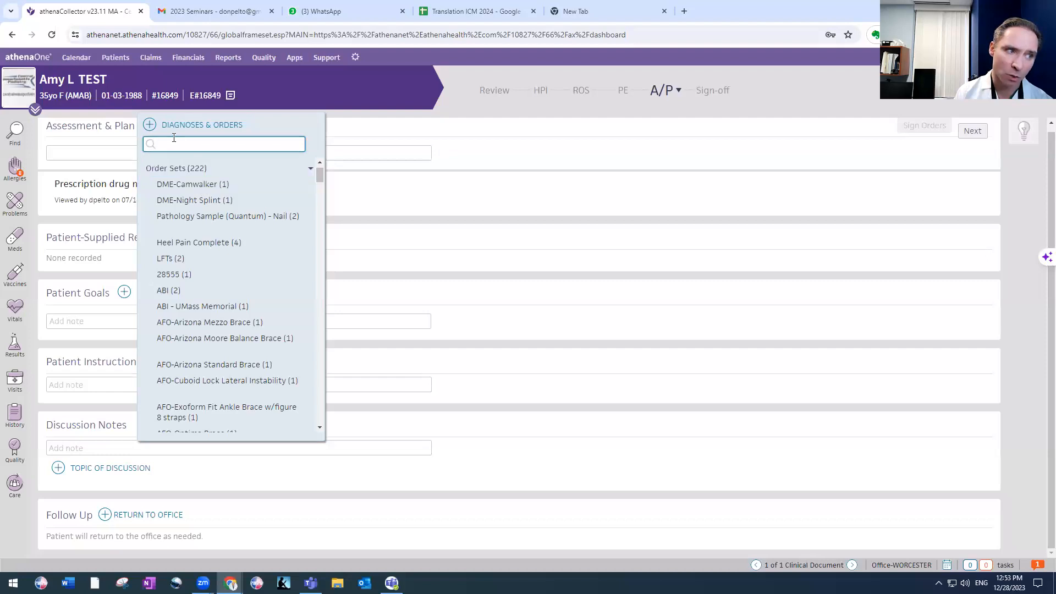
{"action": "left_click", "coordinate": [187, 201]}
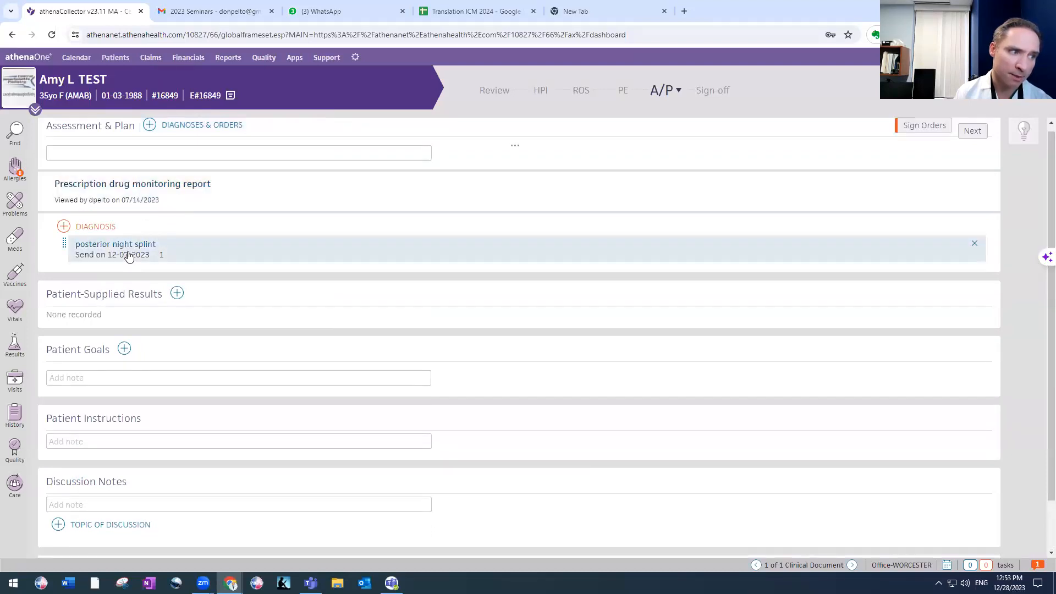
Step: Add the Heel Pain Complete order set to the Assessment & Plan
{"action": "left_click", "coordinate": [149, 126]}
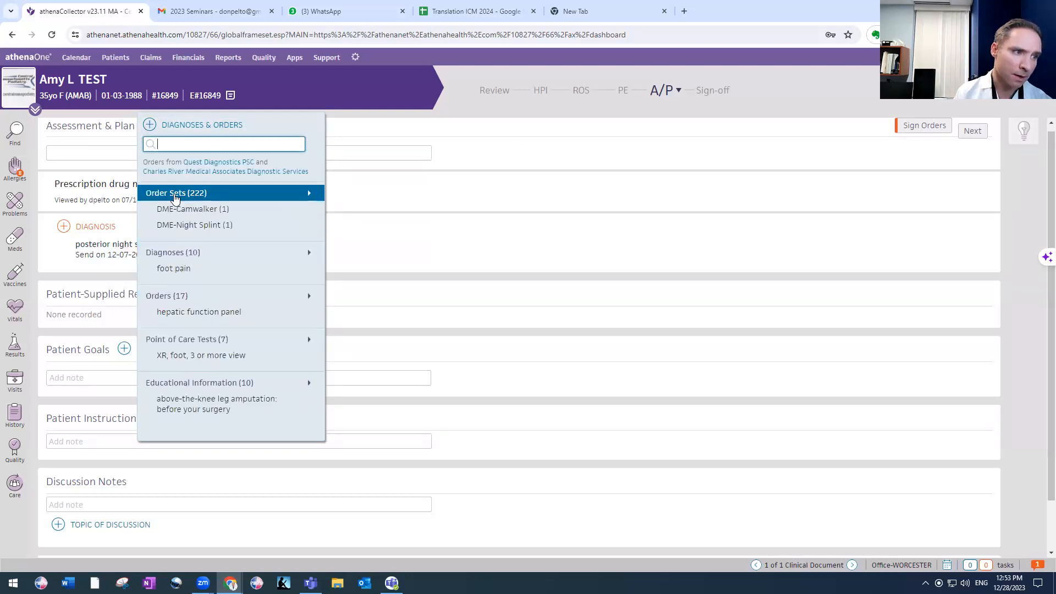
{"action": "left_click", "coordinate": [176, 194]}
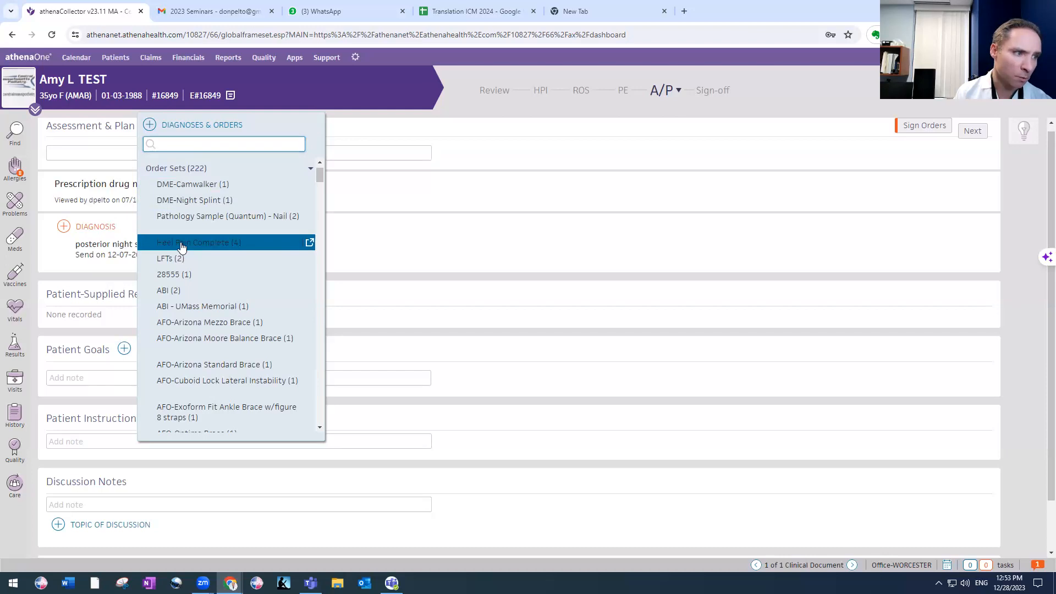
{"action": "left_click", "coordinate": [182, 245]}
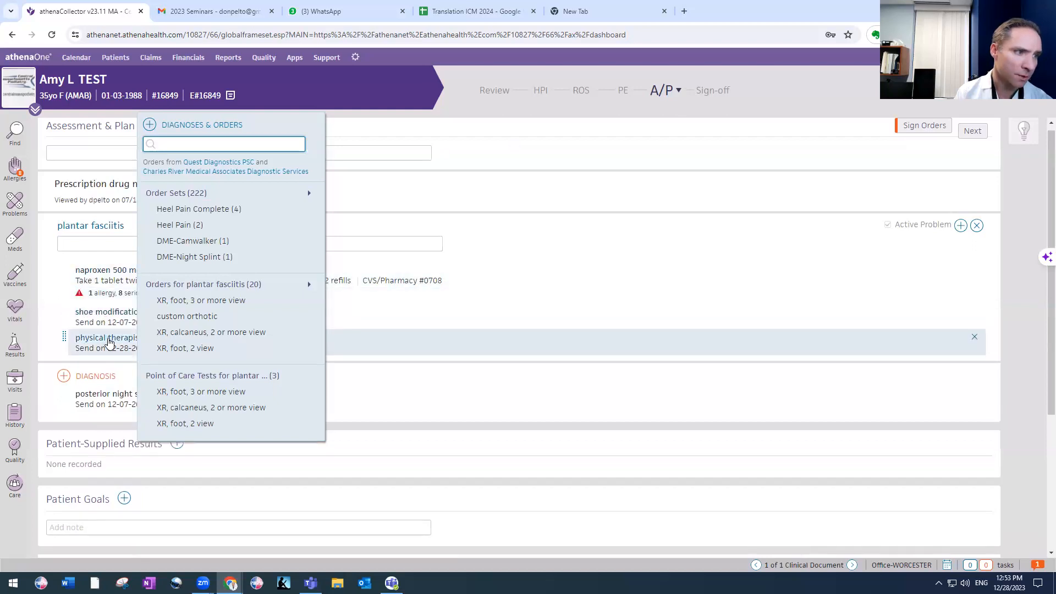
{"action": "left_click", "coordinate": [114, 117]}
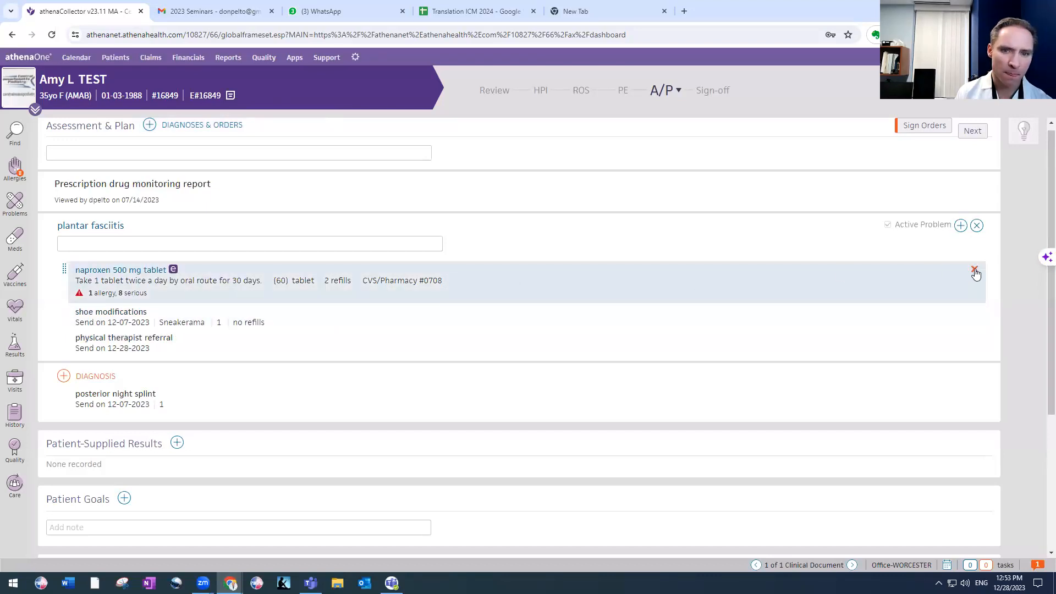
Step: Delete the naproxen, shoe modifications, physical therapist referral and posterior night splint orders, keeping the plantar fasciitis diagnosis
{"action": "left_click", "coordinate": [974, 270]}
{"action": "left_click", "coordinate": [974, 270]}
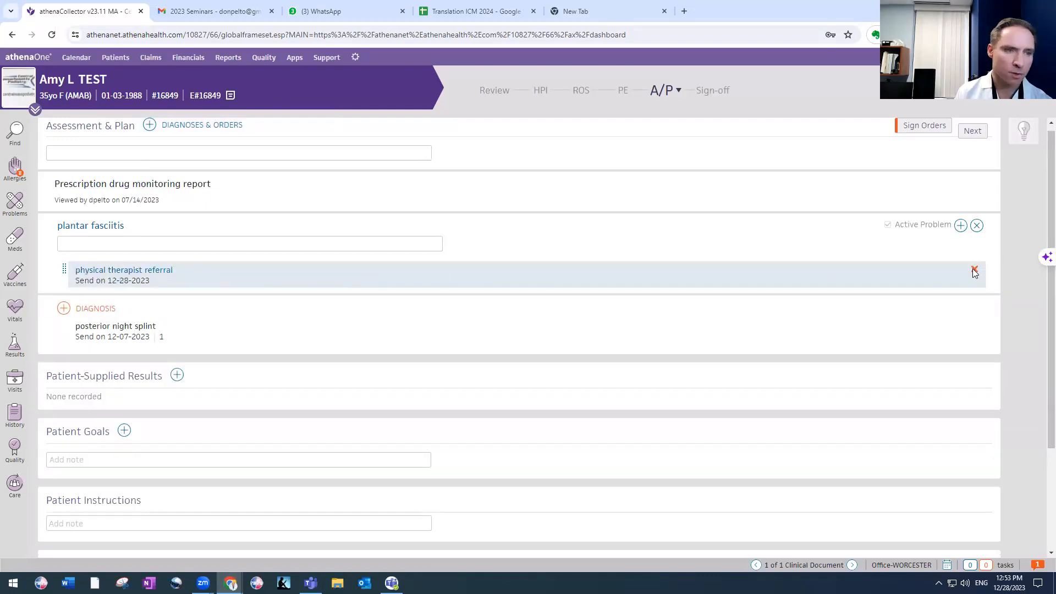
{"action": "left_click", "coordinate": [974, 270]}
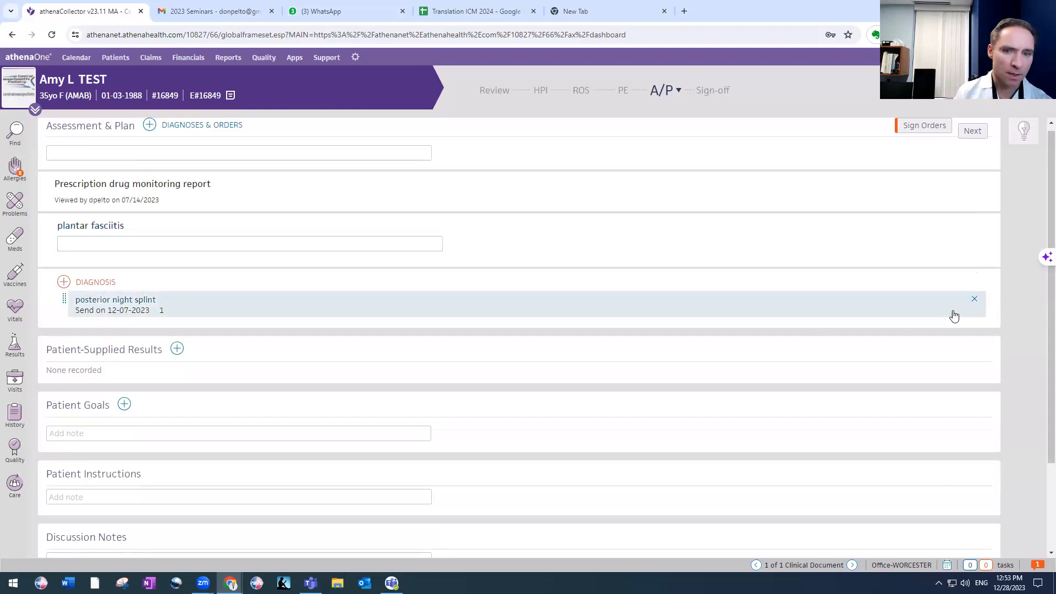
{"action": "left_click", "coordinate": [973, 299]}
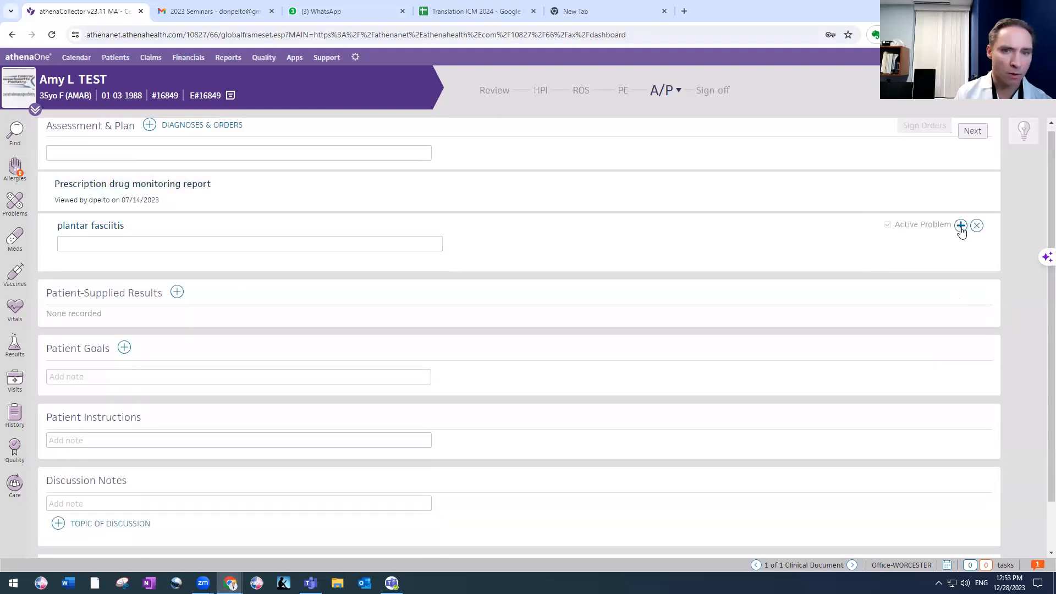
Step: Order meloxicam 15 mg tablet and the DME-Night Splint order set under plantar fasciitis
{"action": "left_click", "coordinate": [961, 226]}
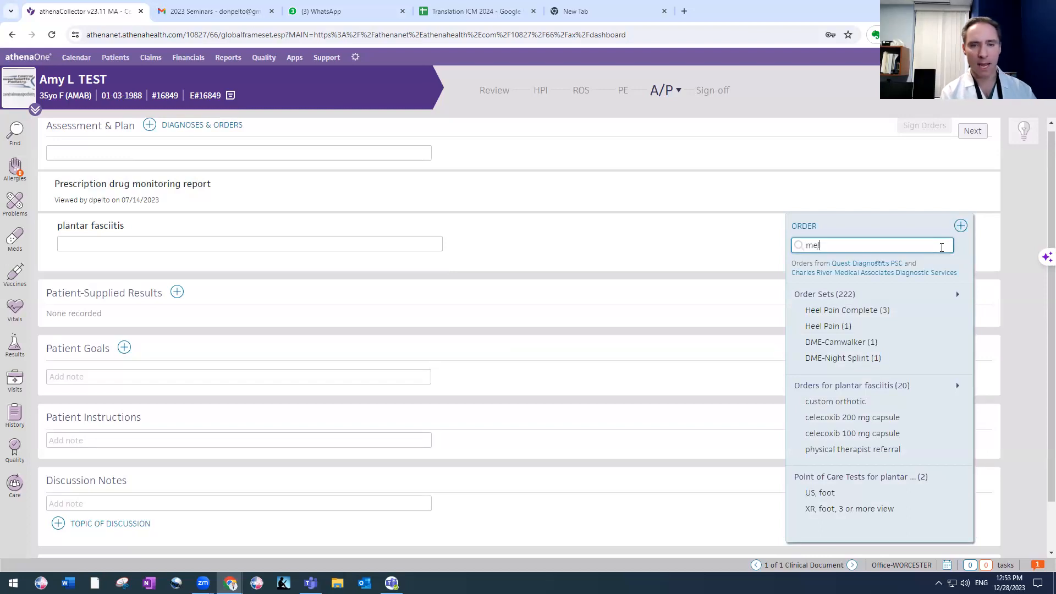
{"action": "left_click", "coordinate": [823, 311]}
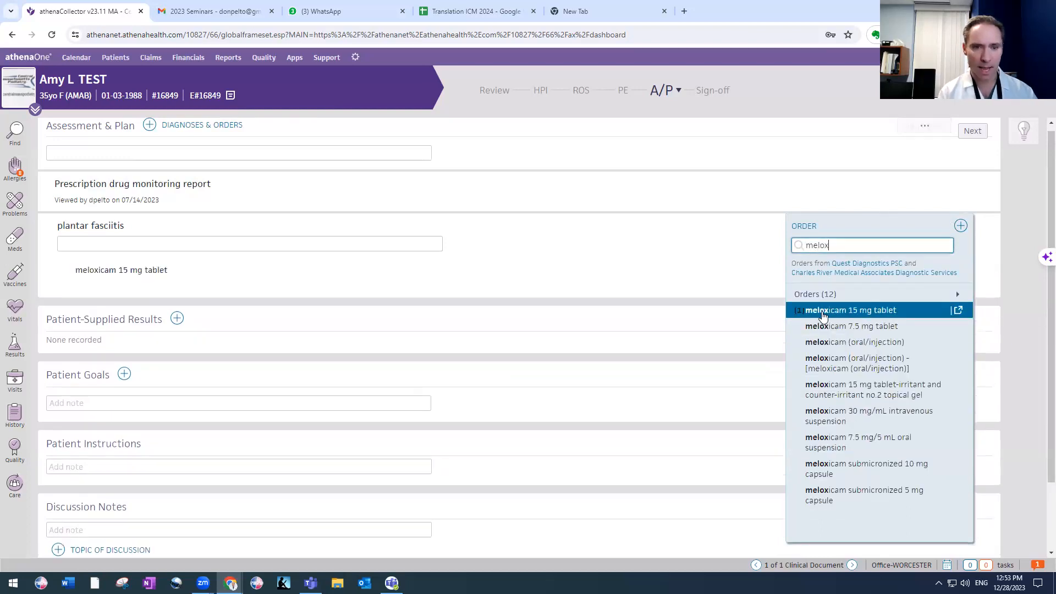
{"action": "type", "text": "n"}
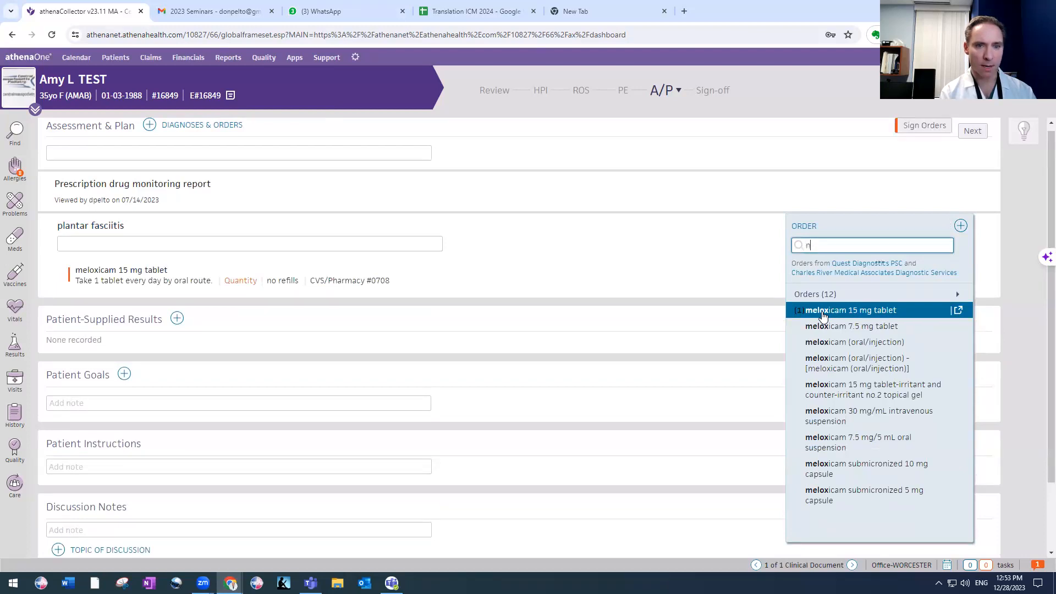
{"action": "type", "text": "ight"}
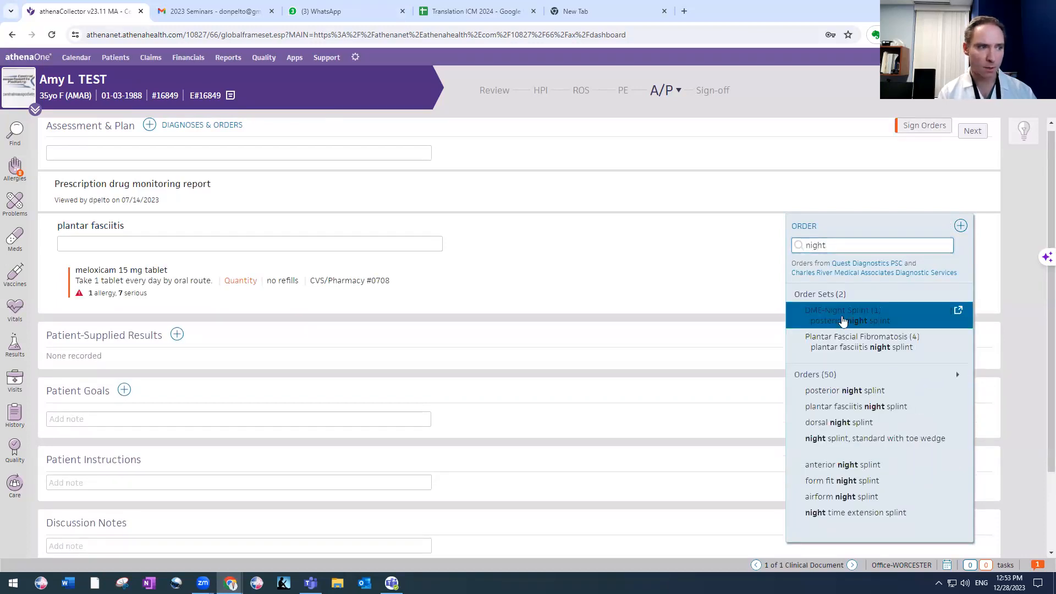
{"action": "left_click", "coordinate": [843, 321]}
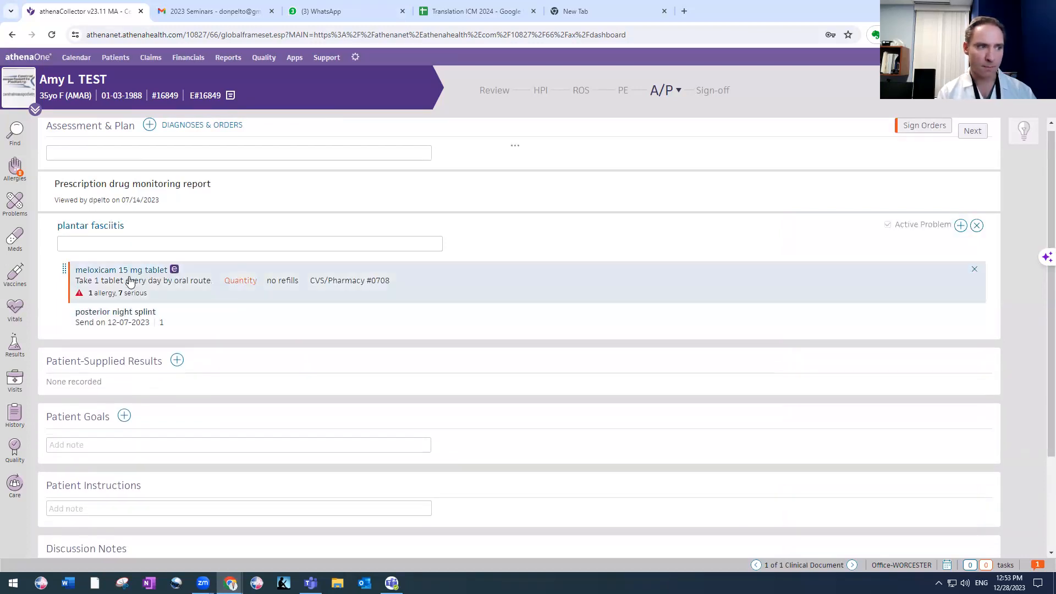
Step: Look over the meloxicam 15 mg prescription details and alerts, and delete the order from plantar fasciitis
{"action": "left_click", "coordinate": [130, 280]}
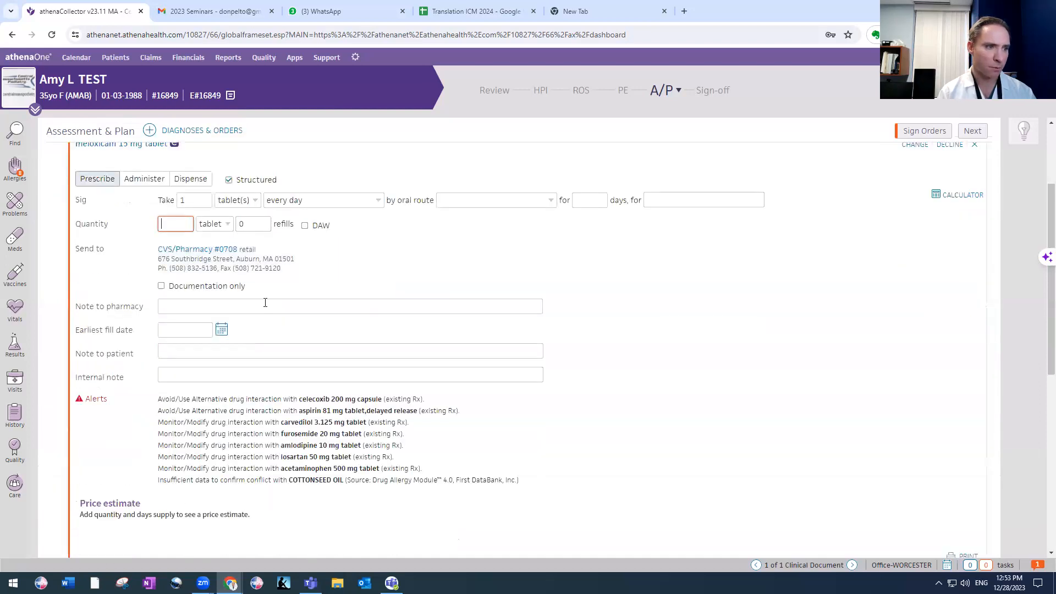
{"action": "scroll", "coordinate": [312, 260], "scroll_direction": "up", "scroll_amount": 1}
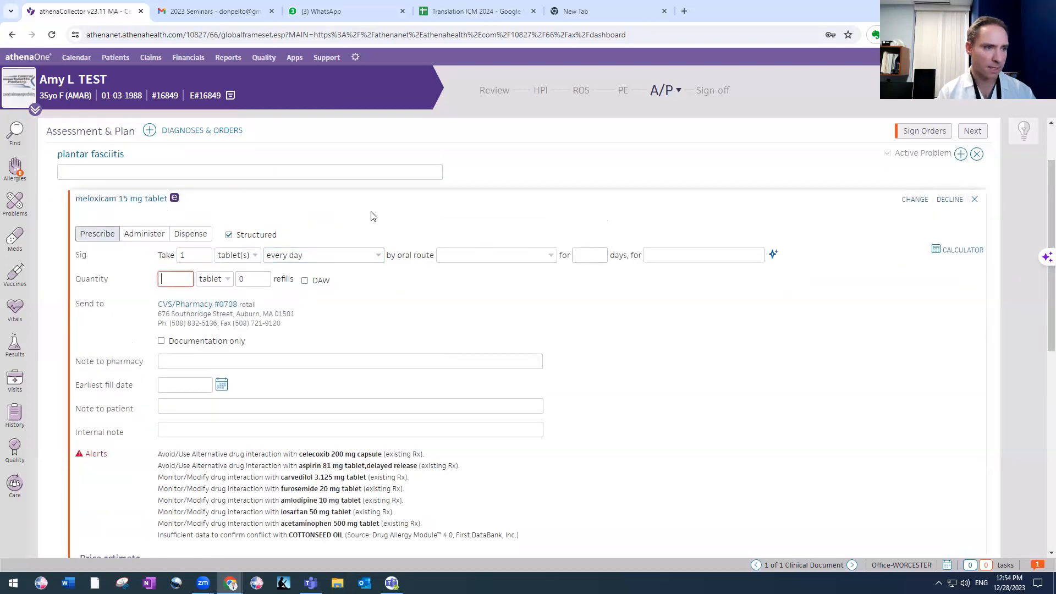
{"action": "left_click_drag", "start_coordinate": [467, 196], "coordinate": [367, 217]}
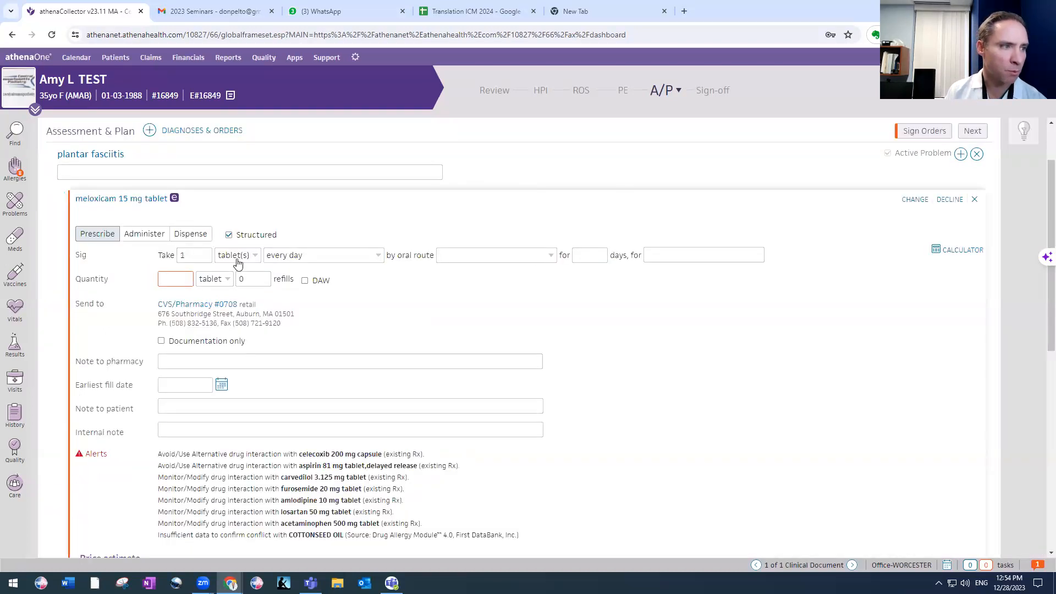
{"action": "scroll", "coordinate": [285, 308], "scroll_direction": "down", "scroll_amount": 3}
{"action": "scroll", "coordinate": [244, 306], "scroll_direction": "up", "scroll_amount": 1}
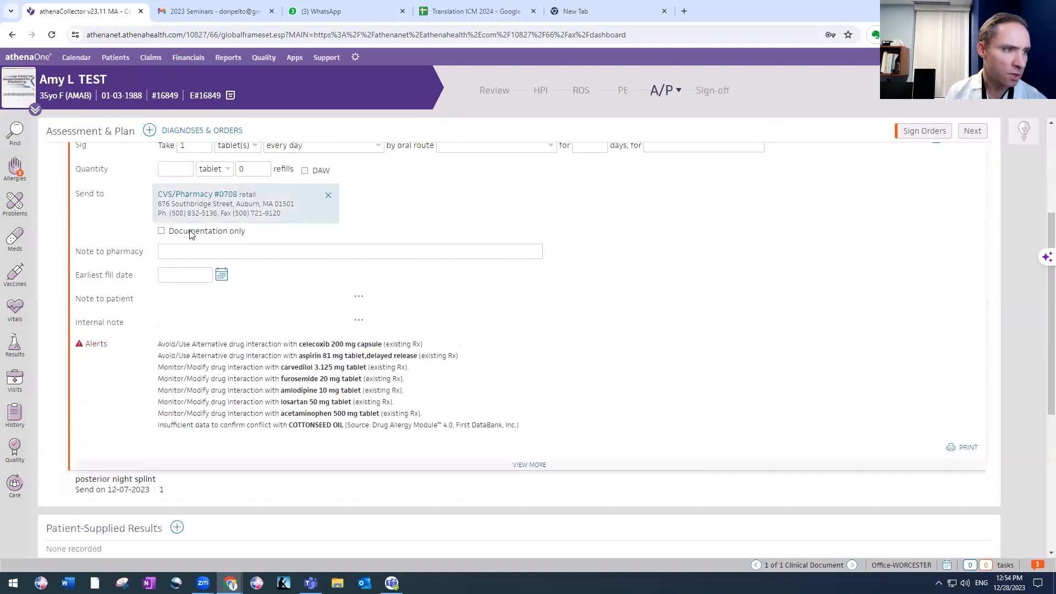
{"action": "left_click", "coordinate": [184, 277]}
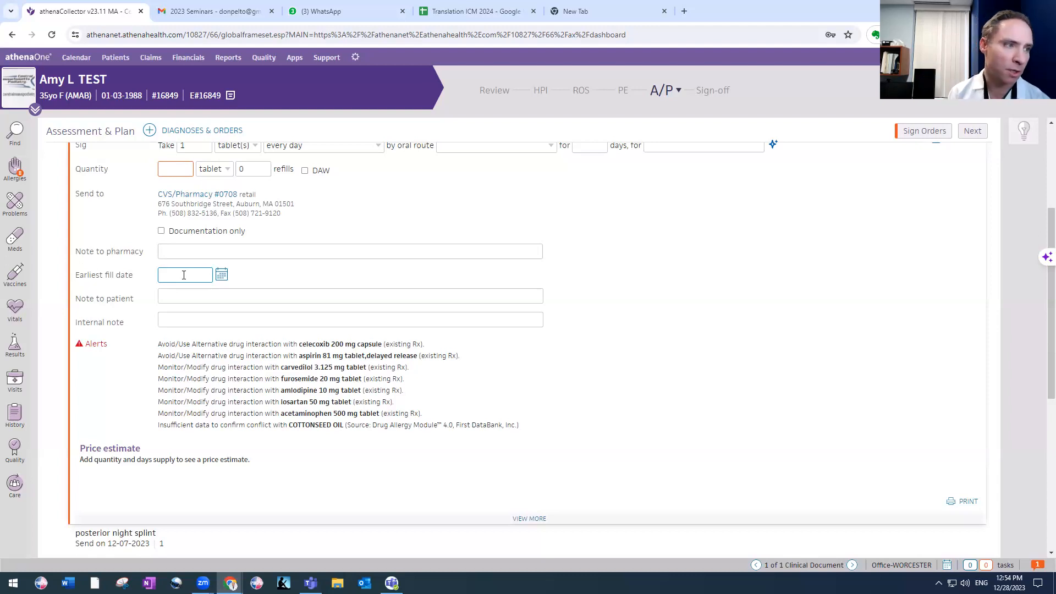
{"action": "scroll", "coordinate": [184, 275], "scroll_direction": "up", "scroll_amount": 3}
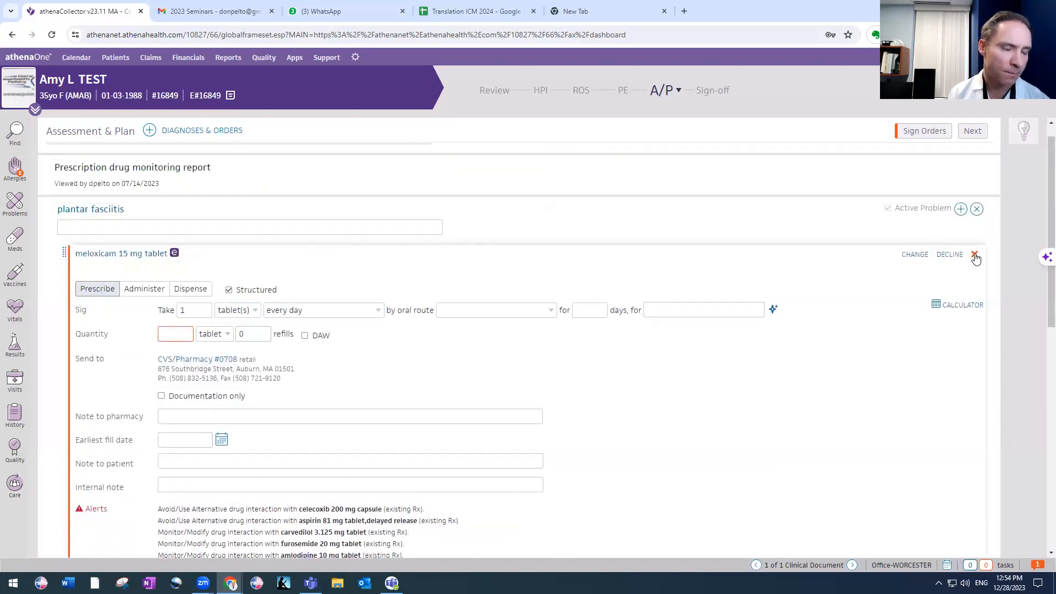
{"action": "left_click", "coordinate": [975, 256]}
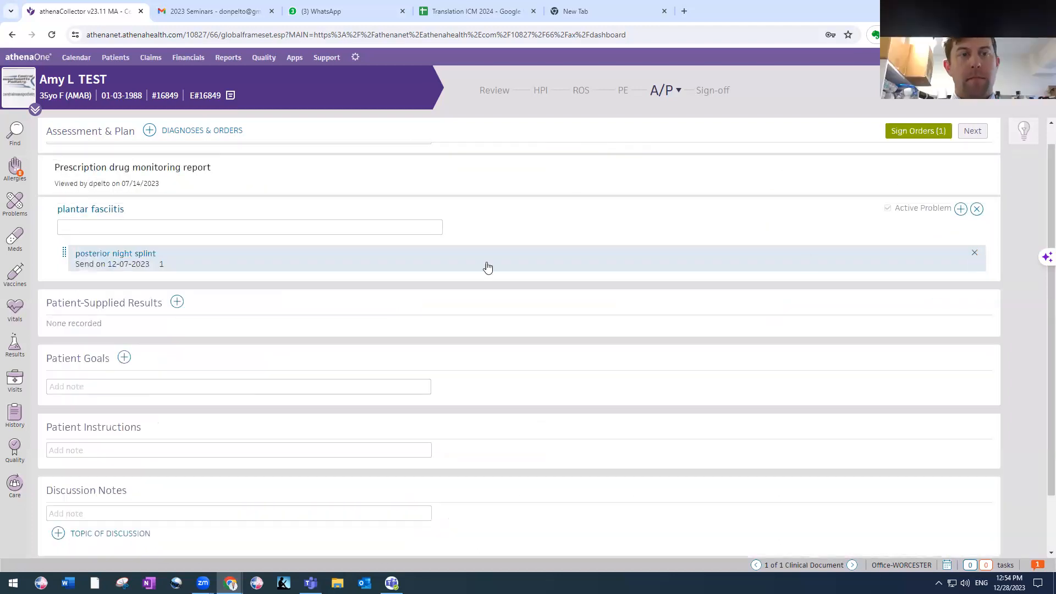
Step: Switch the posterior night splint order from dispense to prescribe and send it to Hanger Prosthetics and Orthotics in Worcester
{"action": "left_click", "coordinate": [192, 266]}
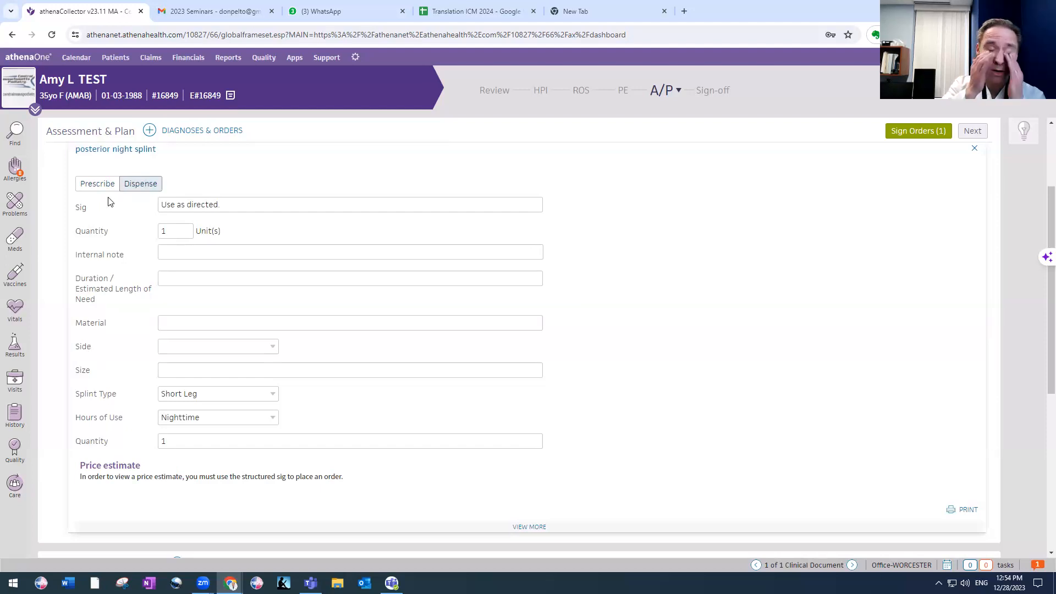
{"action": "left_click", "coordinate": [86, 185]}
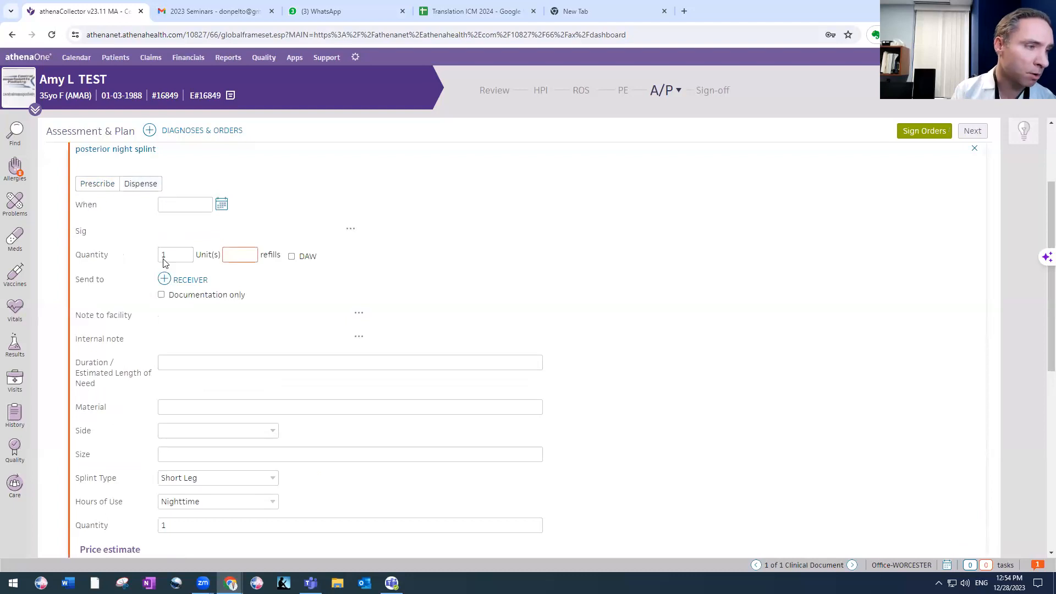
{"action": "left_click", "coordinate": [164, 279]}
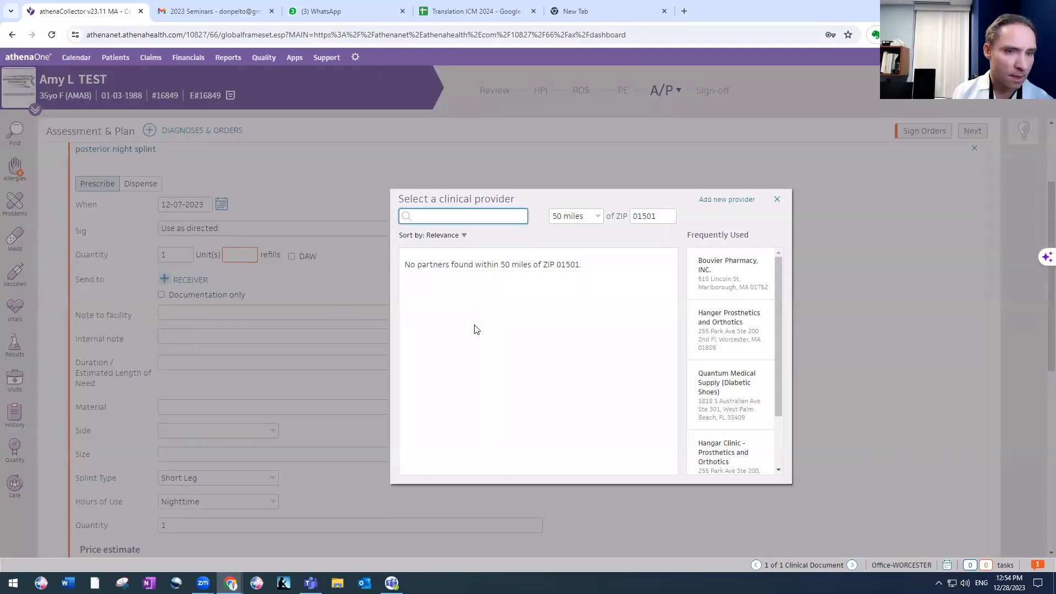
{"action": "left_click", "coordinate": [715, 326]}
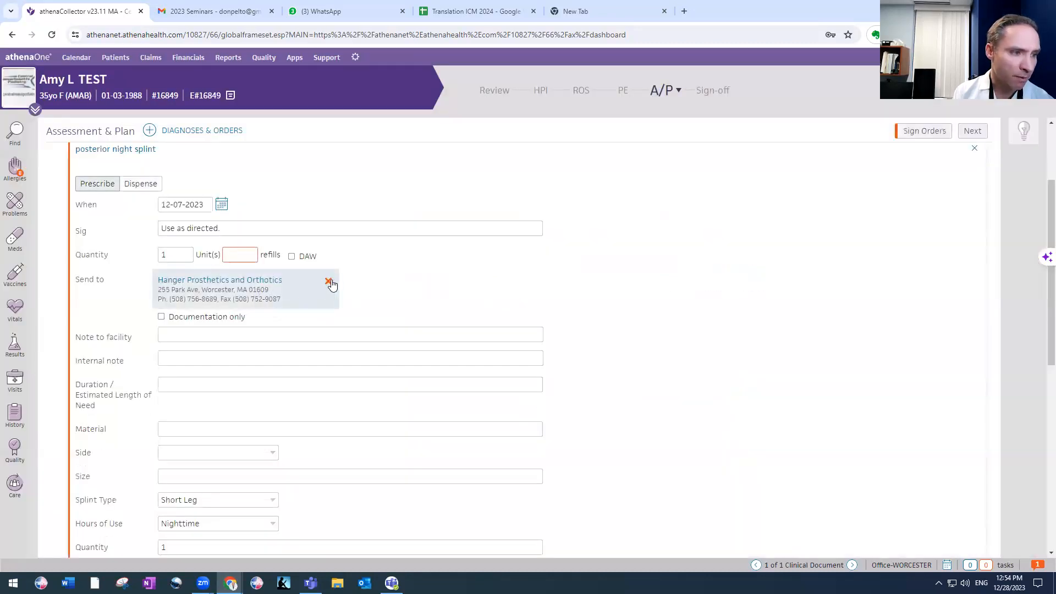
Step: Remove the receiver from the posterior night splint order and look over the frequently used clinical providers
{"action": "left_click", "coordinate": [328, 282]}
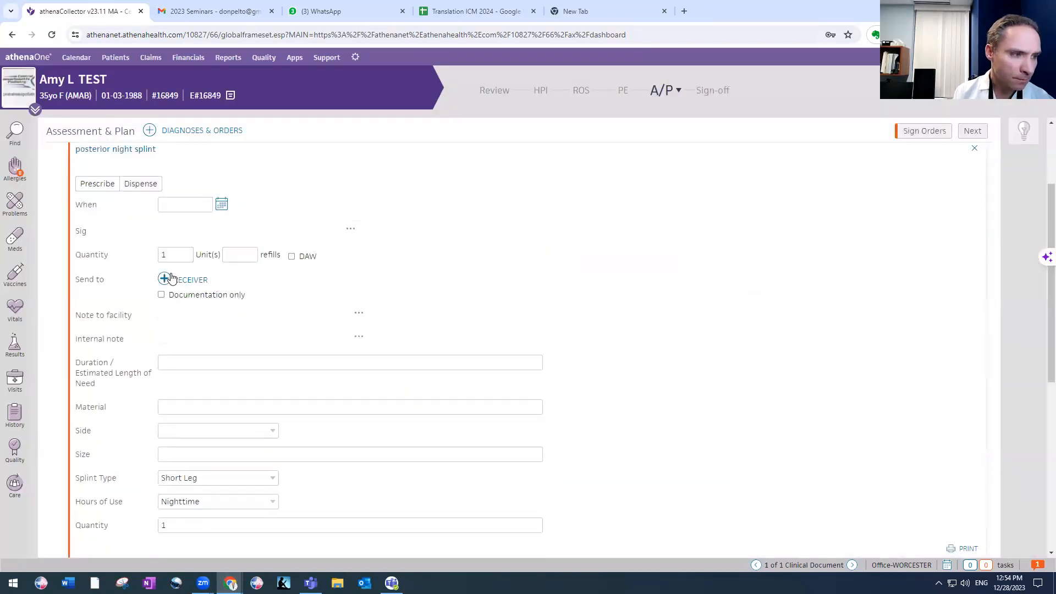
{"action": "left_click", "coordinate": [165, 279]}
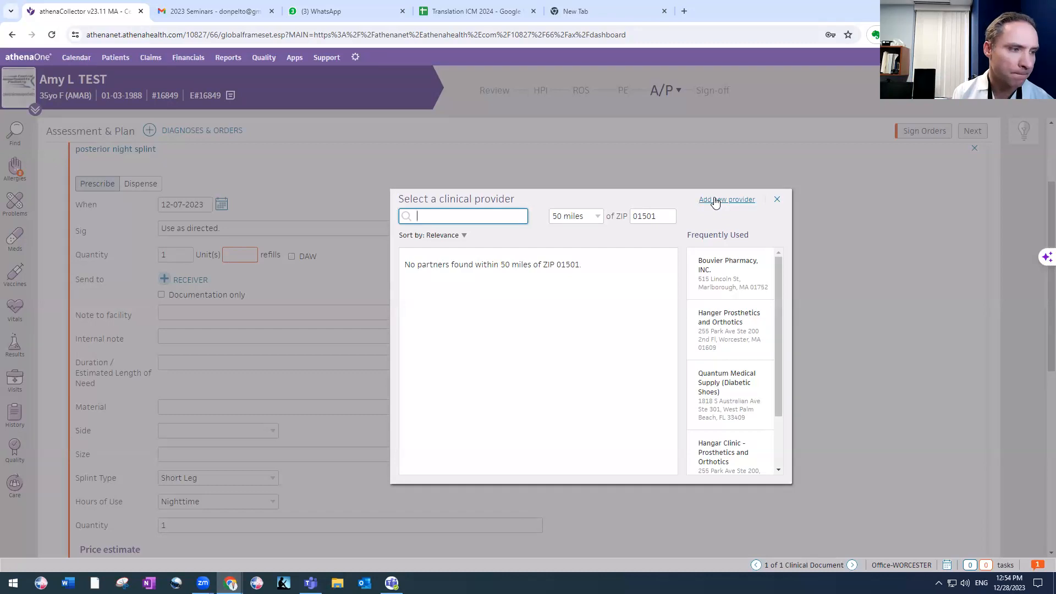
{"action": "scroll", "coordinate": [726, 344], "scroll_direction": "down", "scroll_amount": 2}
{"action": "scroll", "coordinate": [727, 341], "scroll_direction": "up", "scroll_amount": 2}
{"action": "scroll", "coordinate": [725, 330], "scroll_direction": "down", "scroll_amount": 2}
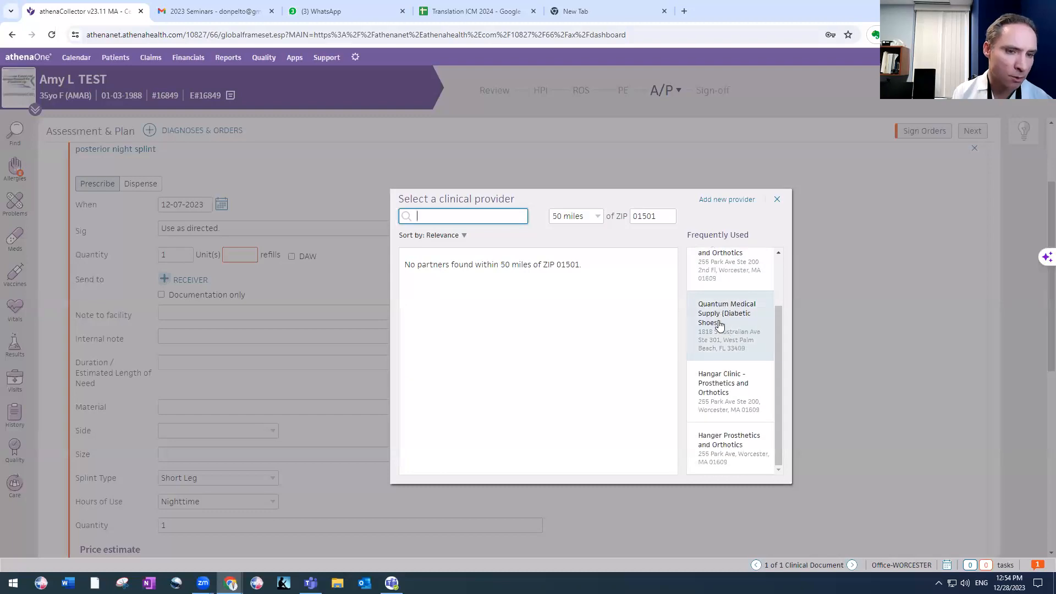
{"action": "scroll", "coordinate": [726, 388], "scroll_direction": "up", "scroll_amount": 1}
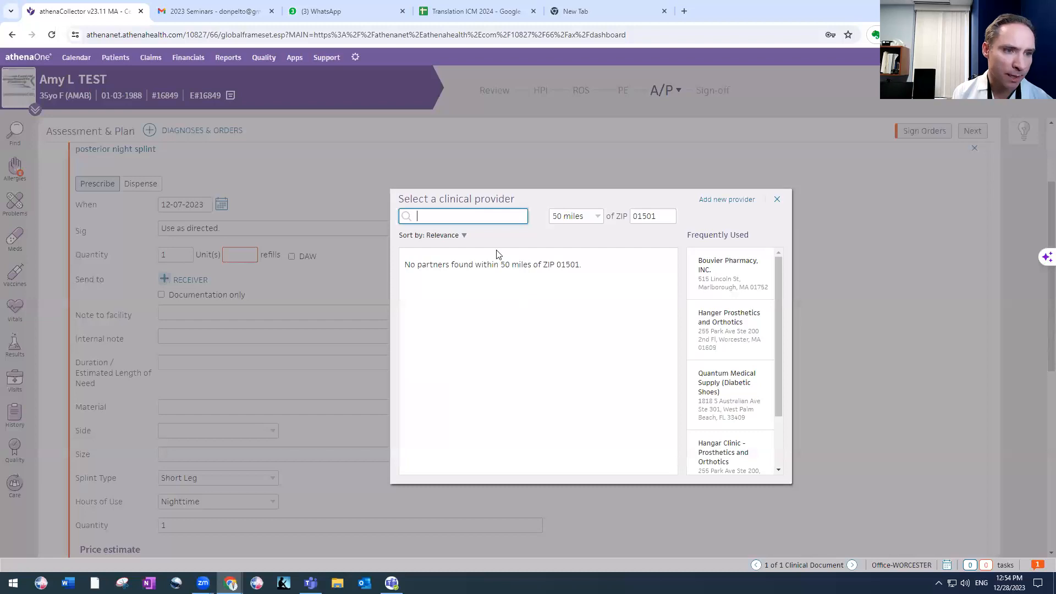
{"action": "scroll", "coordinate": [730, 401], "scroll_direction": "down", "scroll_amount": 2}
{"action": "scroll", "coordinate": [731, 384], "scroll_direction": "up", "scroll_amount": 2}
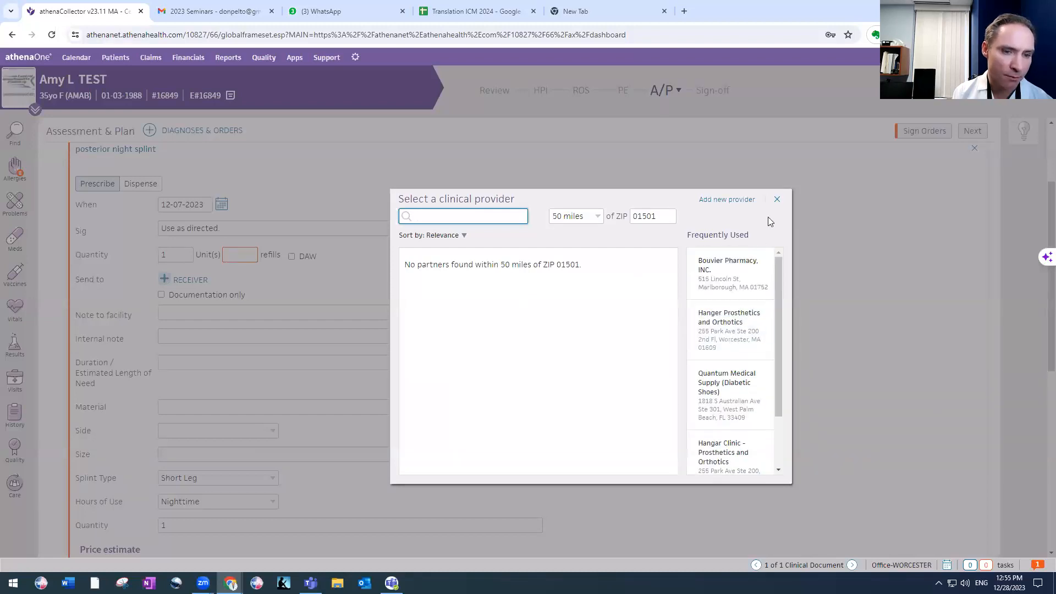
{"action": "left_click", "coordinate": [776, 199]}
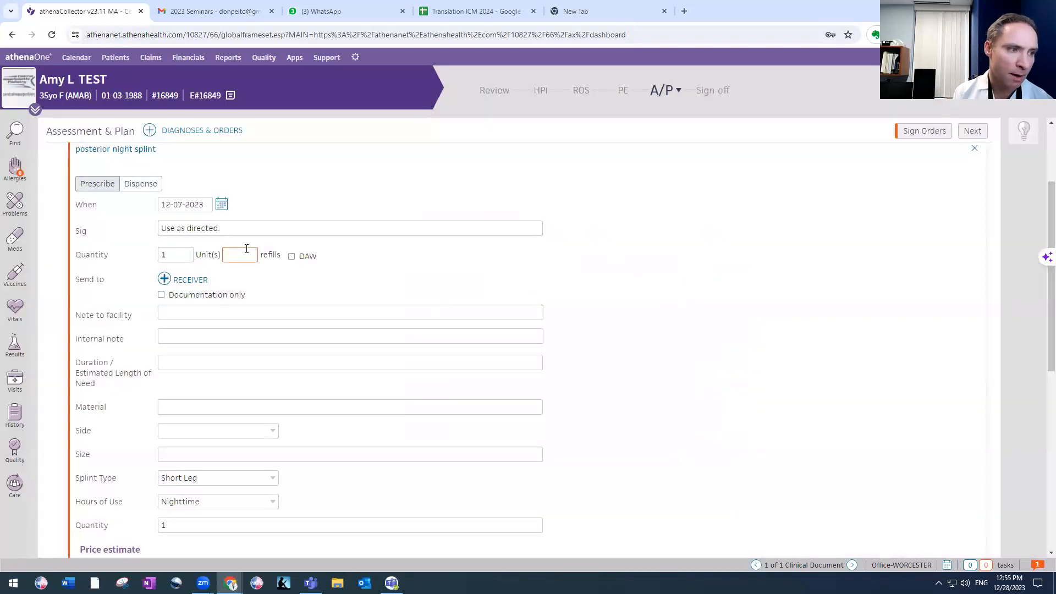
Step: Delete the posterior night splint order, keeping the plantar fasciitis diagnosis
{"action": "left_click", "coordinate": [195, 311]}
{"action": "left_click", "coordinate": [211, 325]}
{"action": "scroll", "coordinate": [841, 264], "scroll_direction": "up", "scroll_amount": 2}
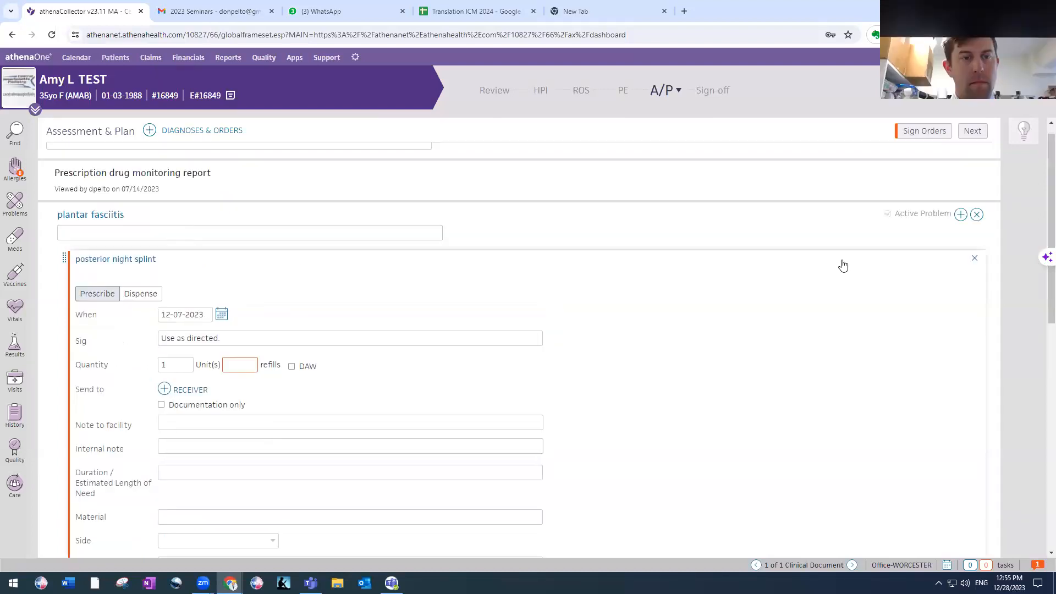
{"action": "left_click", "coordinate": [972, 255]}
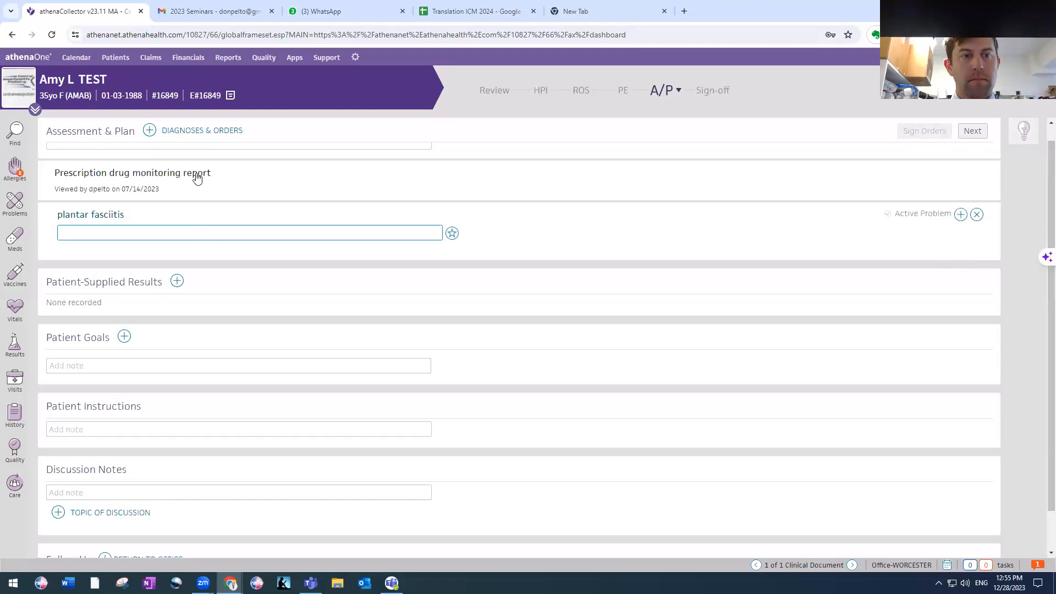
{"action": "left_click", "coordinate": [401, 236]}
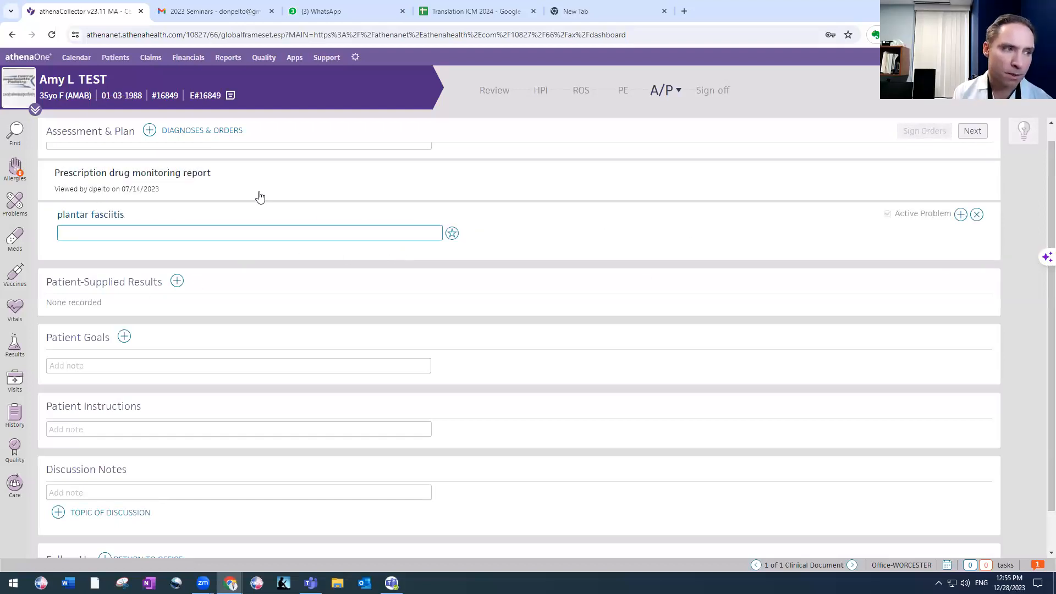
Step: Add the diagnosis equinus contracture of the ankle with orders for a custom orthotic and XR, foot, 3 or more view
{"action": "left_click", "coordinate": [149, 131]}
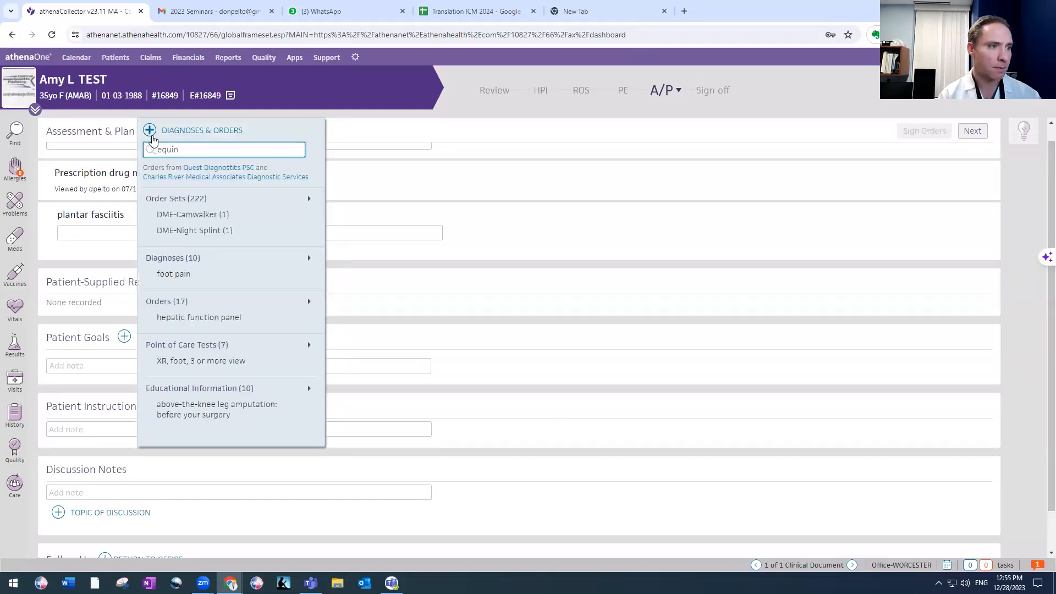
{"action": "type", "text": "equin"}
{"action": "left_click", "coordinate": [177, 211]}
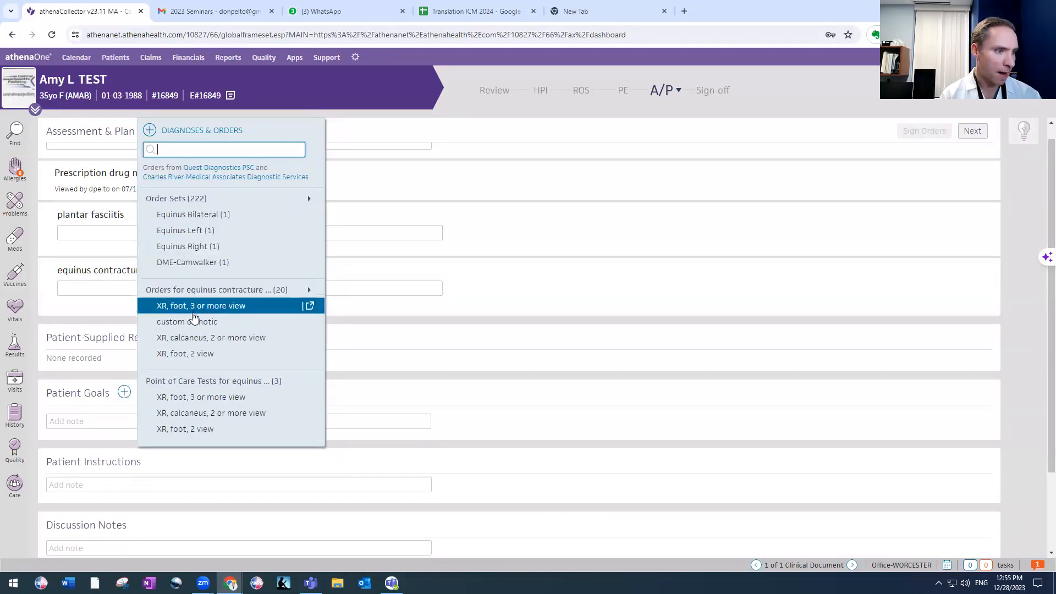
{"action": "left_click", "coordinate": [193, 323]}
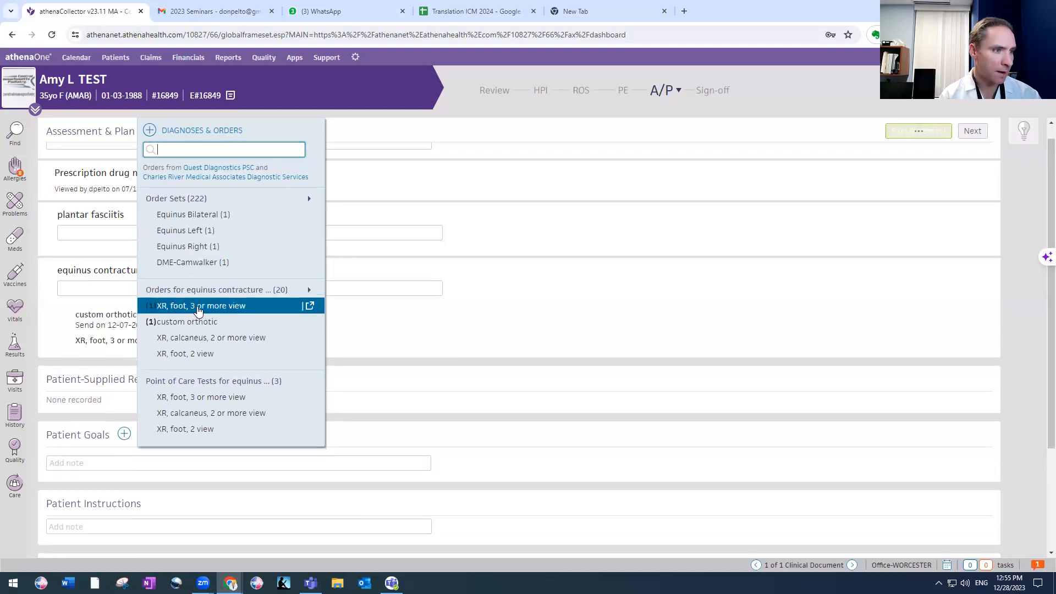
{"action": "left_click", "coordinate": [202, 305]}
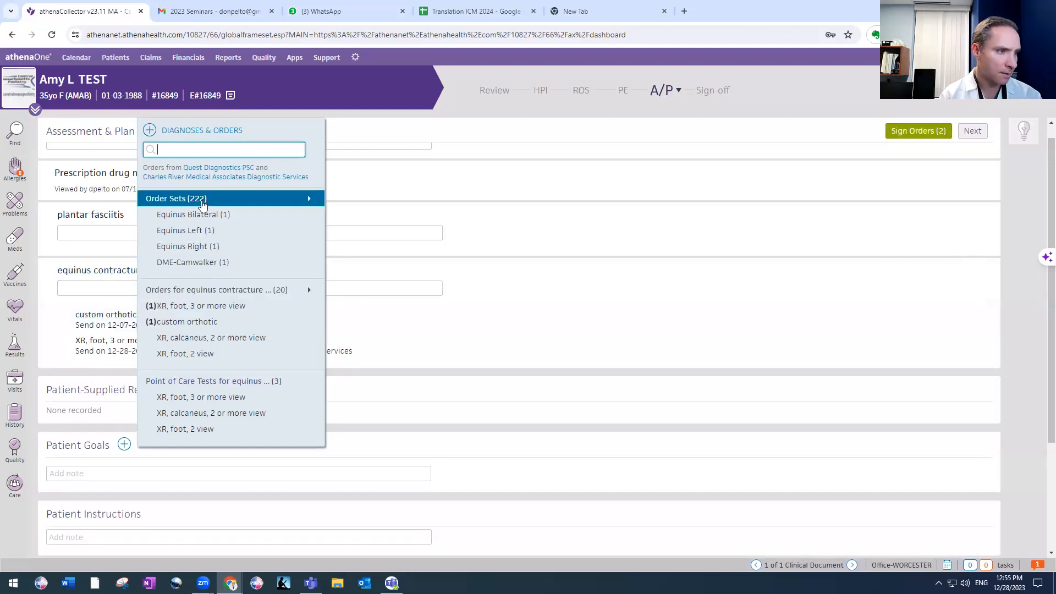
Step: Look over the full list of order sets and the orders offered for equinus contracture of the ankle
{"action": "left_click", "coordinate": [200, 198]}
{"action": "key", "text": "Down"}
{"action": "key", "text": "Down"}
{"action": "key", "text": "Down"}
{"action": "key", "text": "Down"}
{"action": "key", "text": "Down"}
{"action": "key", "text": "Down"}
{"action": "key", "text": "Down"}
{"action": "key", "text": "Down"}
{"action": "key", "text": "Down"}
{"action": "key", "text": "Down"}
{"action": "key", "text": "Down"}
{"action": "key", "text": "Down"}
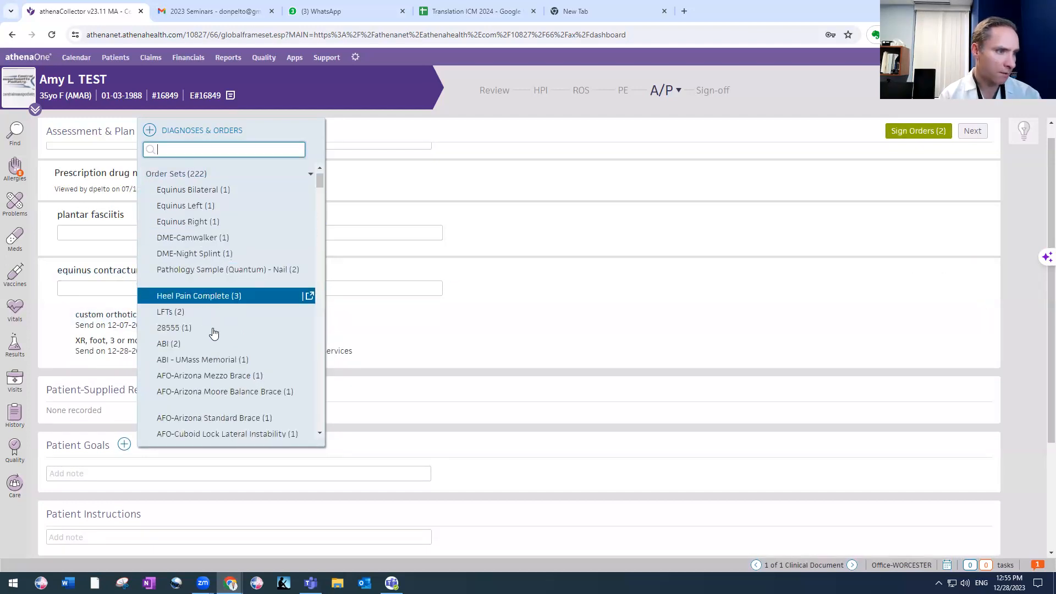
{"action": "left_click", "coordinate": [475, 232]}
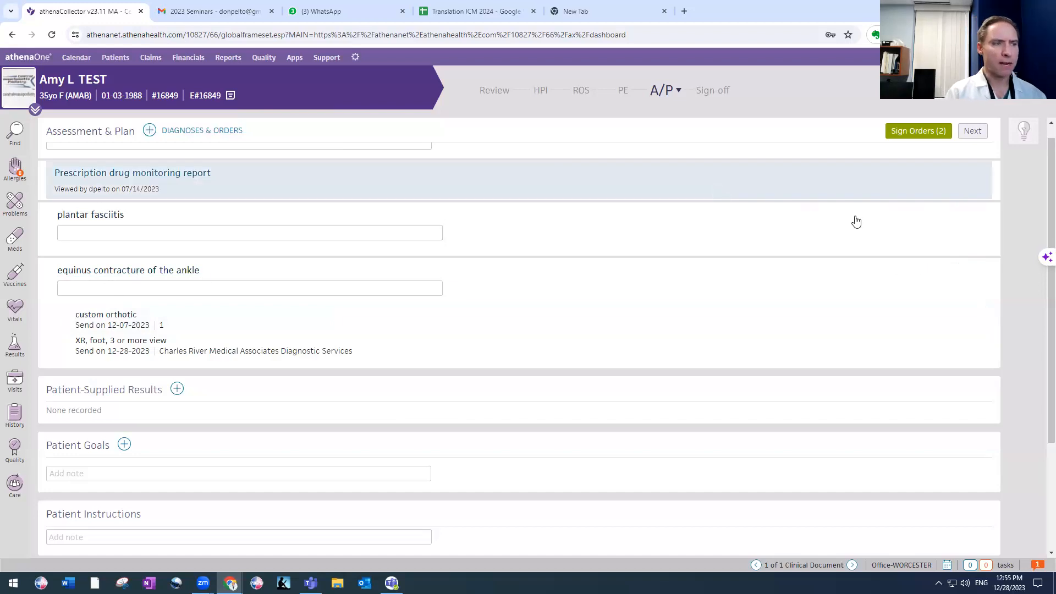
{"action": "left_click", "coordinate": [960, 270]}
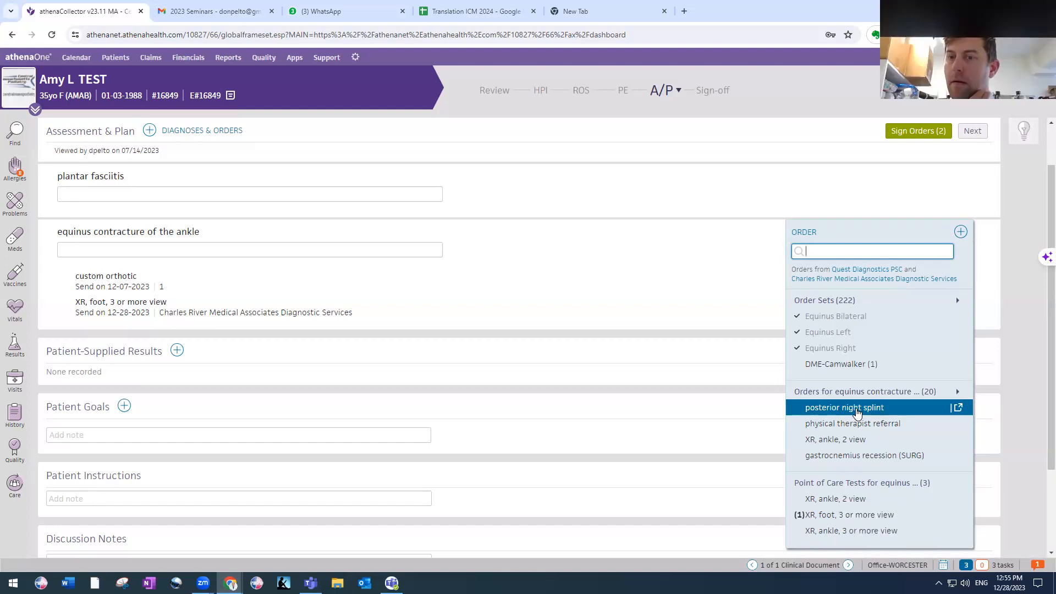
{"action": "scroll", "coordinate": [271, 270], "scroll_direction": "down", "scroll_amount": 1}
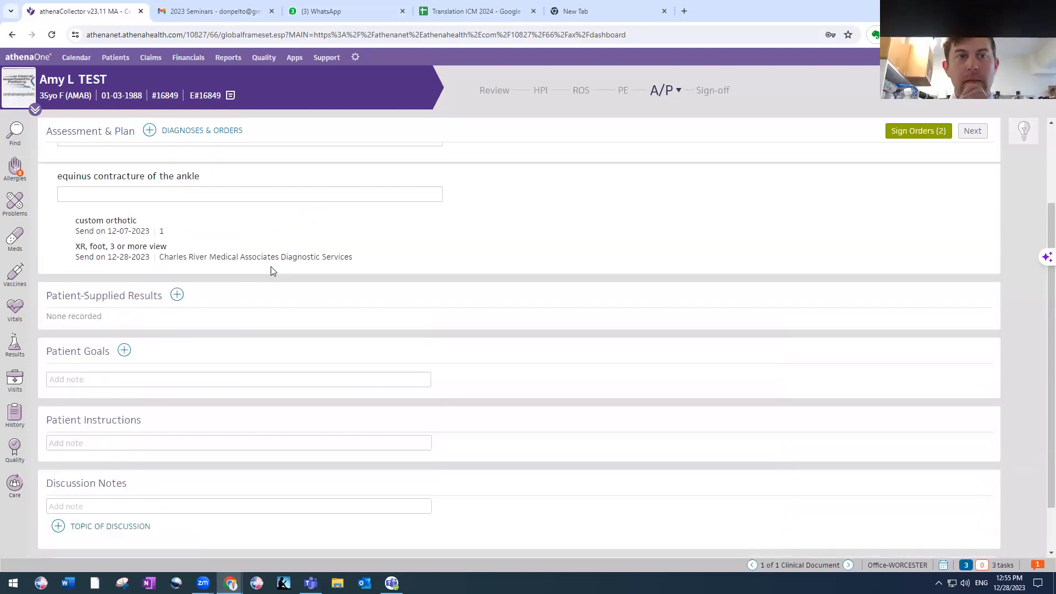
{"action": "scroll", "coordinate": [271, 270], "scroll_direction": "up", "scroll_amount": 2}
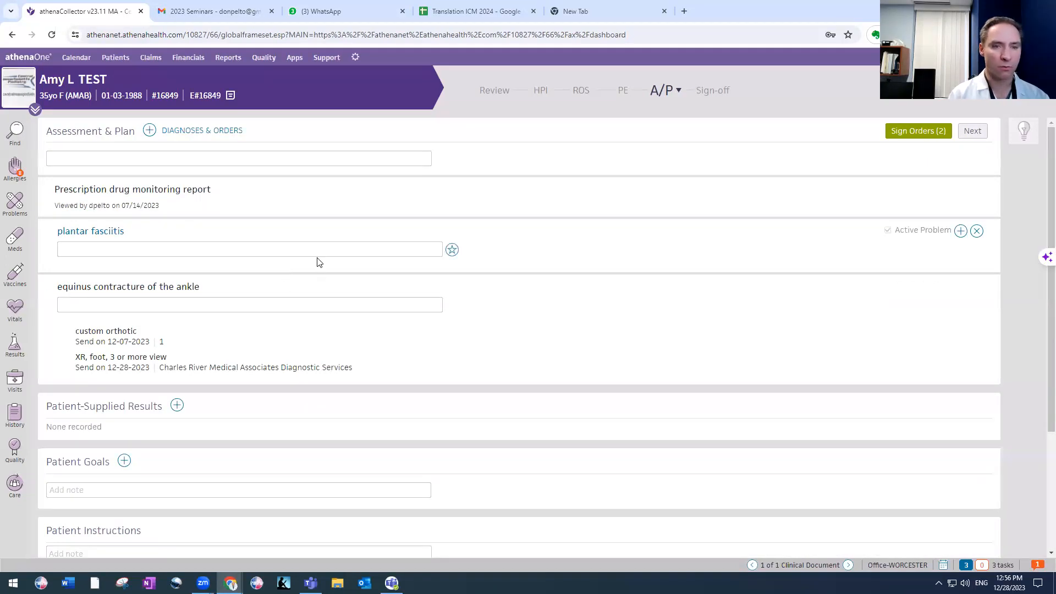
Step: Begin the discussion notes with the patient's first name and insert the new-patient presentation text macro
{"action": "scroll", "coordinate": [317, 260], "scroll_direction": "down", "scroll_amount": 3}
{"action": "left_click", "coordinate": [94, 447]}
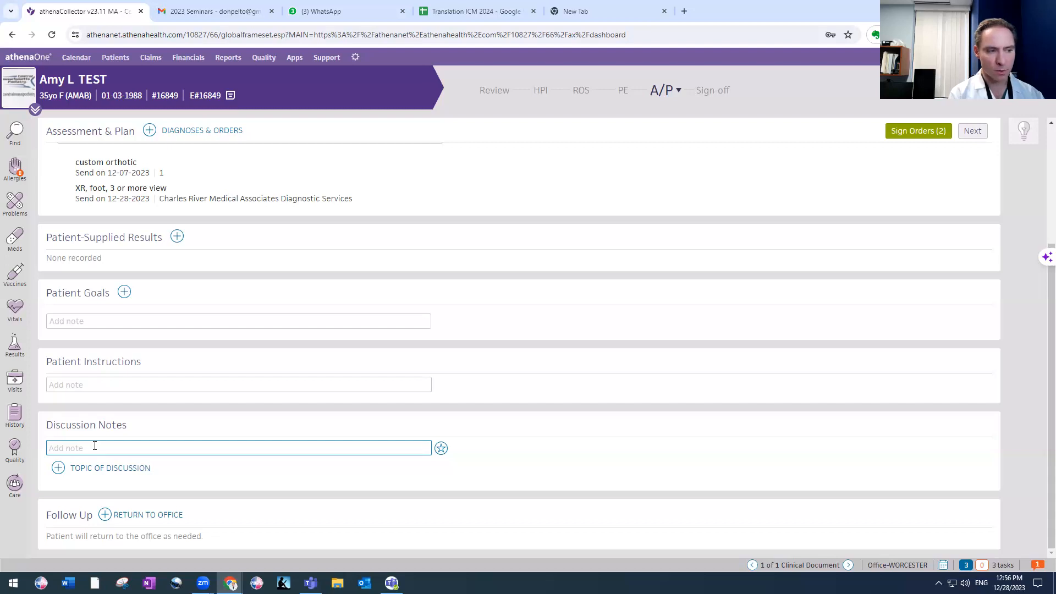
{"action": "type", "text": "Amy"}
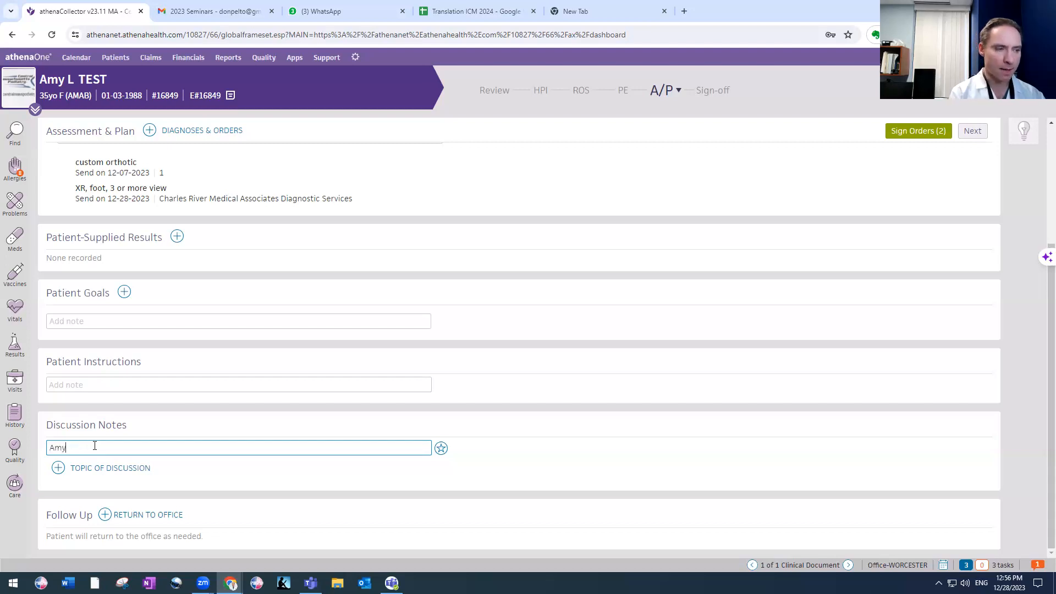
{"action": "type", "text": " .pres"}
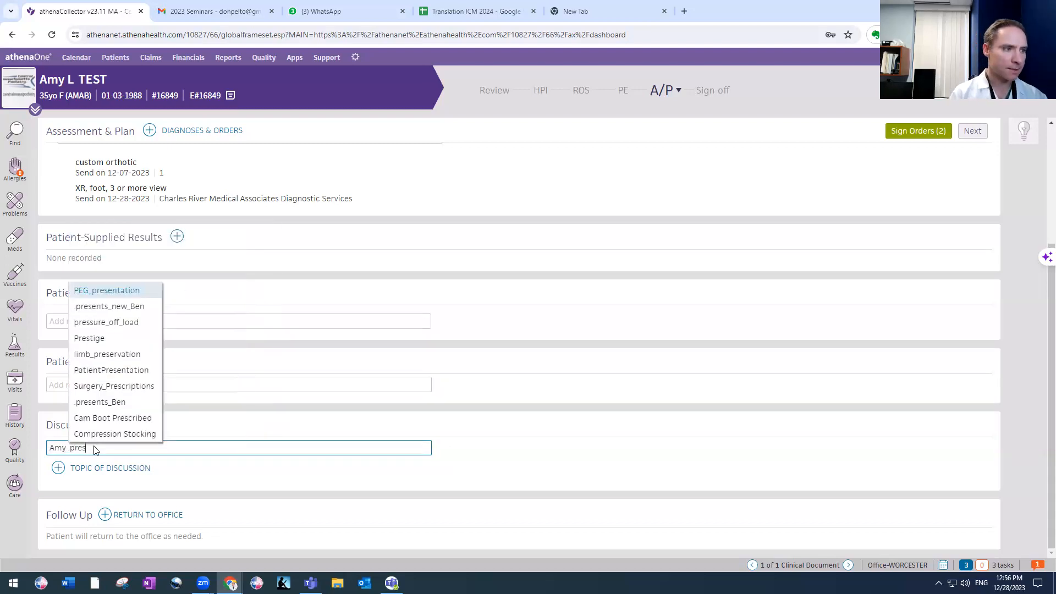
{"action": "left_click", "coordinate": [109, 306]}
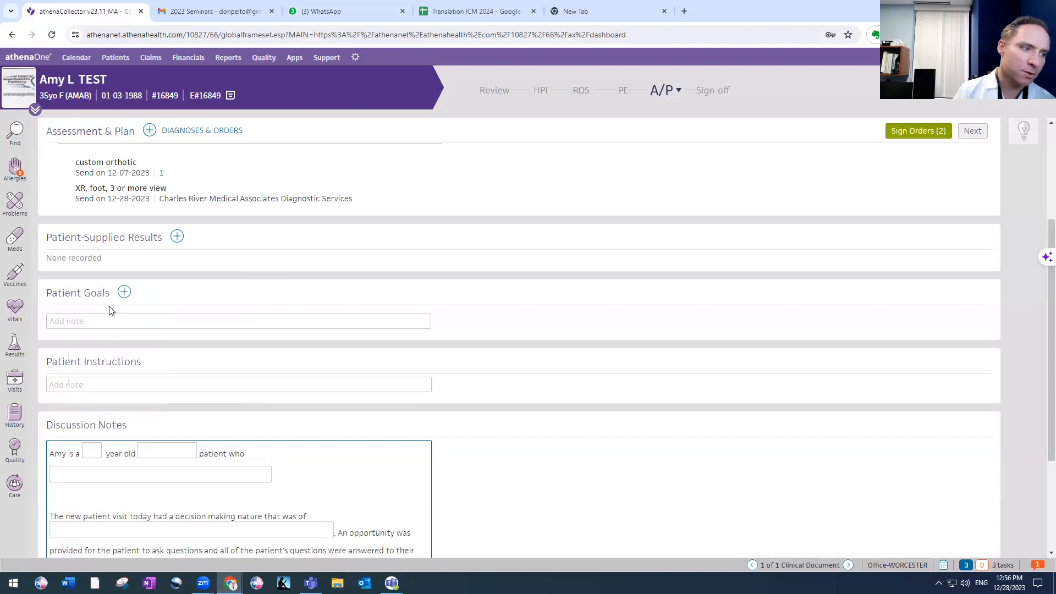
Step: Fill in the discussion note's age as 50 and sex as female
{"action": "scroll", "coordinate": [209, 388], "scroll_direction": "down", "scroll_amount": 3}
{"action": "left_click", "coordinate": [92, 318]}
{"action": "type", "text": "50"}
{"action": "key", "text": "Tab"}
{"action": "key", "text": "Down"}
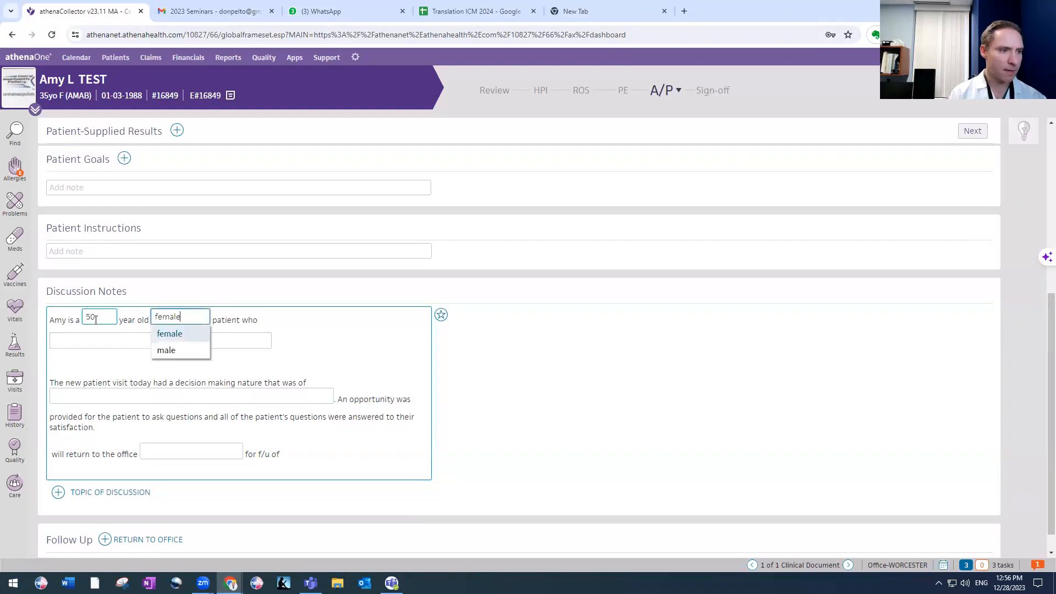
Step: Compare the visit reason phrases in the discussion note and choose "presents to the office today for evaluation of"
{"action": "key", "text": "Tab"}
{"action": "key", "text": "Down"}
{"action": "key", "text": "Down"}
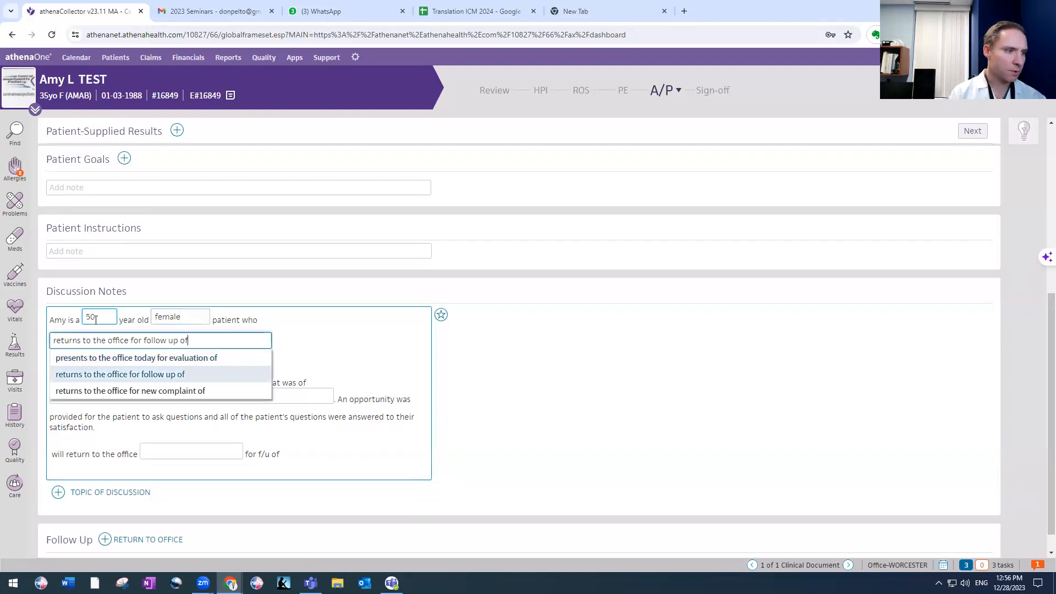
{"action": "key", "text": "Down"}
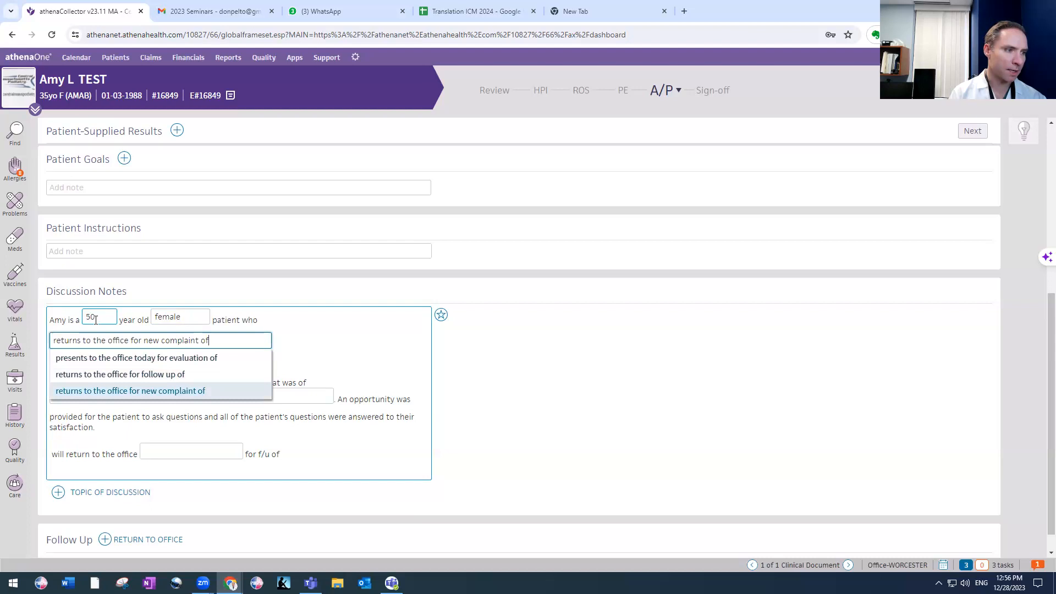
{"action": "key", "text": "Up"}
{"action": "key", "text": "Up"}
{"action": "left_click", "coordinate": [246, 359]}
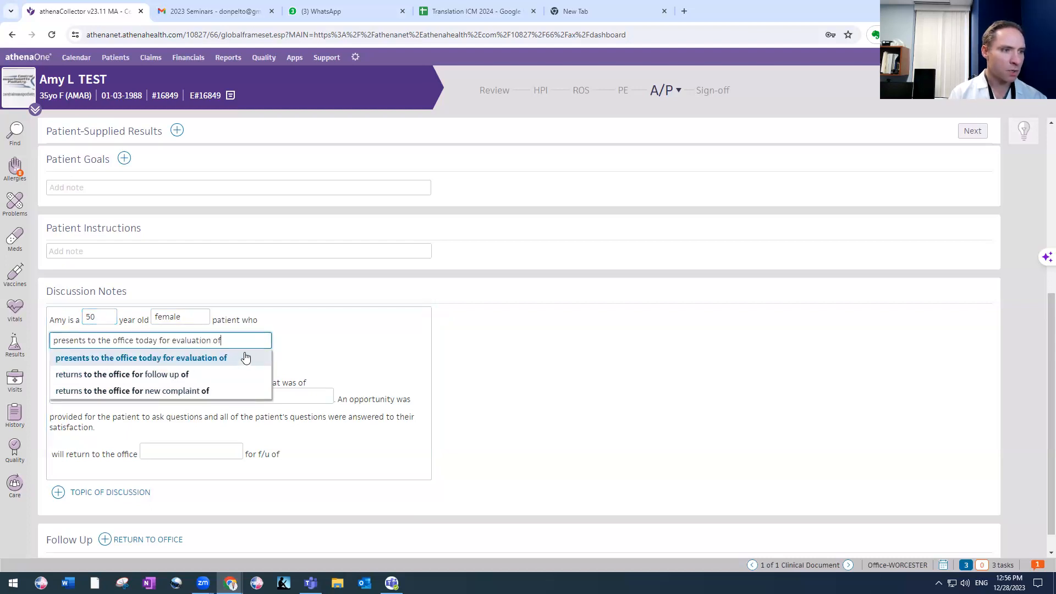
Step: Keep the evaluation phrase as the visit reason and enter the sample text "asd;lfkdsajf;lk" just after that template field
{"action": "left_click", "coordinate": [287, 338]}
{"action": "left_click", "coordinate": [259, 341]}
{"action": "key", "text": "Down"}
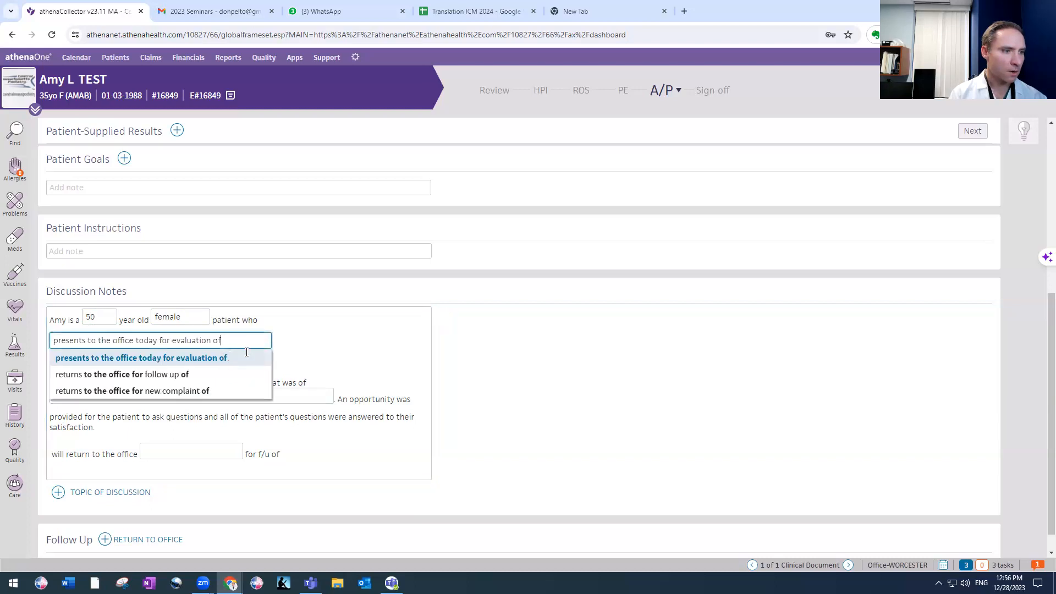
{"action": "key", "text": "Return"}
{"action": "left_click", "coordinate": [239, 341]}
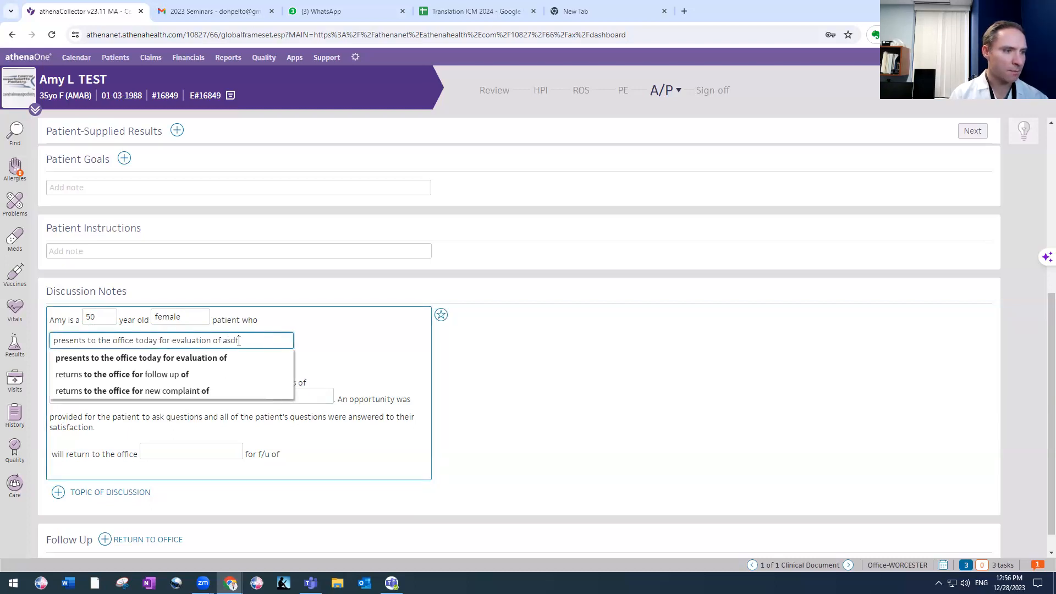
{"action": "left_click", "coordinate": [196, 378]}
{"action": "left_click", "coordinate": [236, 342]}
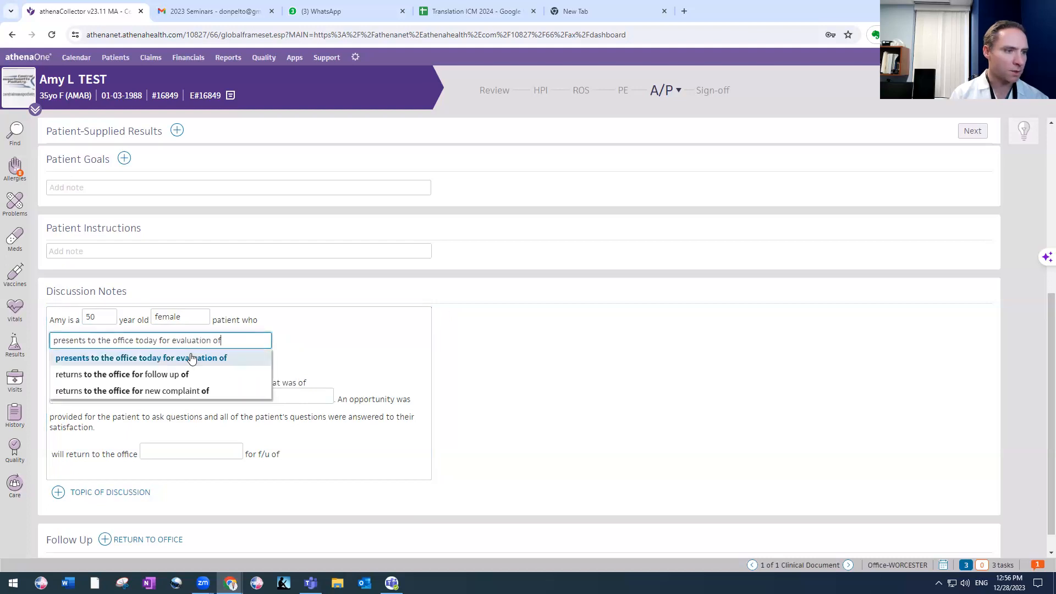
{"action": "left_click", "coordinate": [274, 341]}
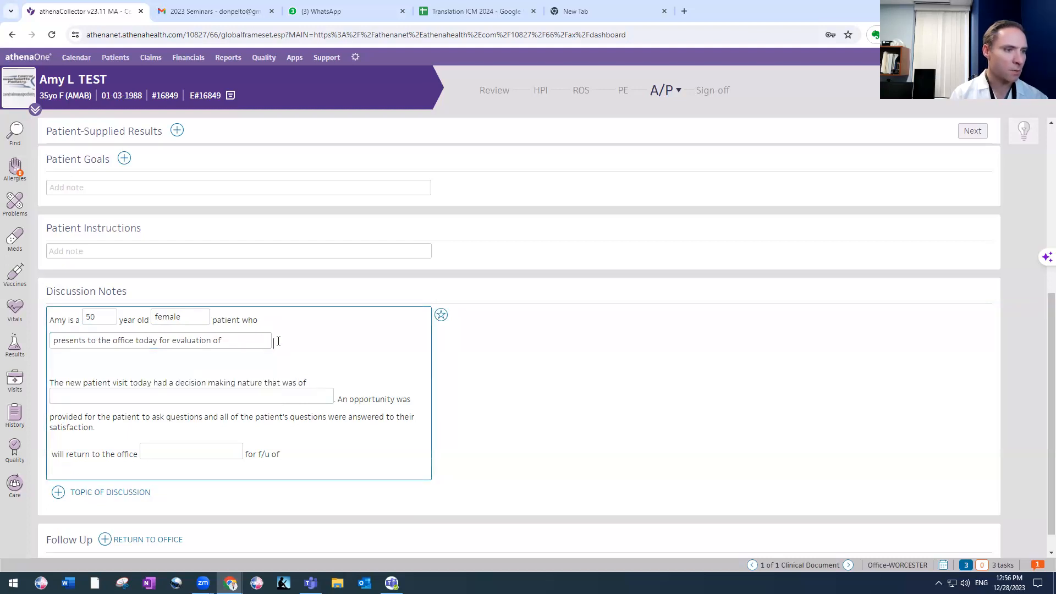
{"action": "type", "text": "asd;lfkdsajf;lk"}
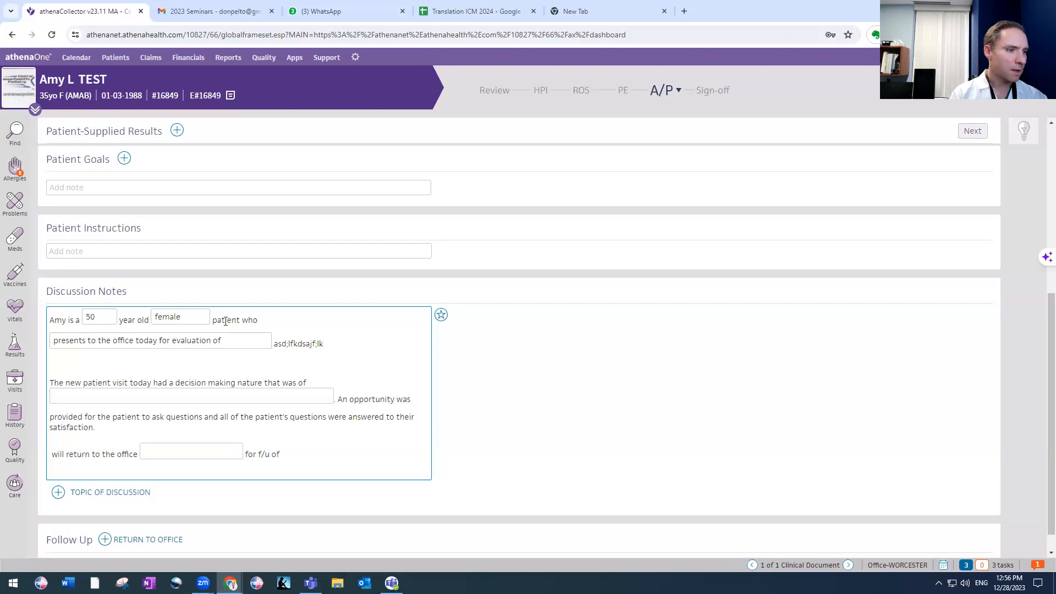
Step: Set the visit's decision making to moderate level complexity, 45-59 minutes, and look over the return-to-office intervals without choosing one
{"action": "left_click", "coordinate": [82, 396]}
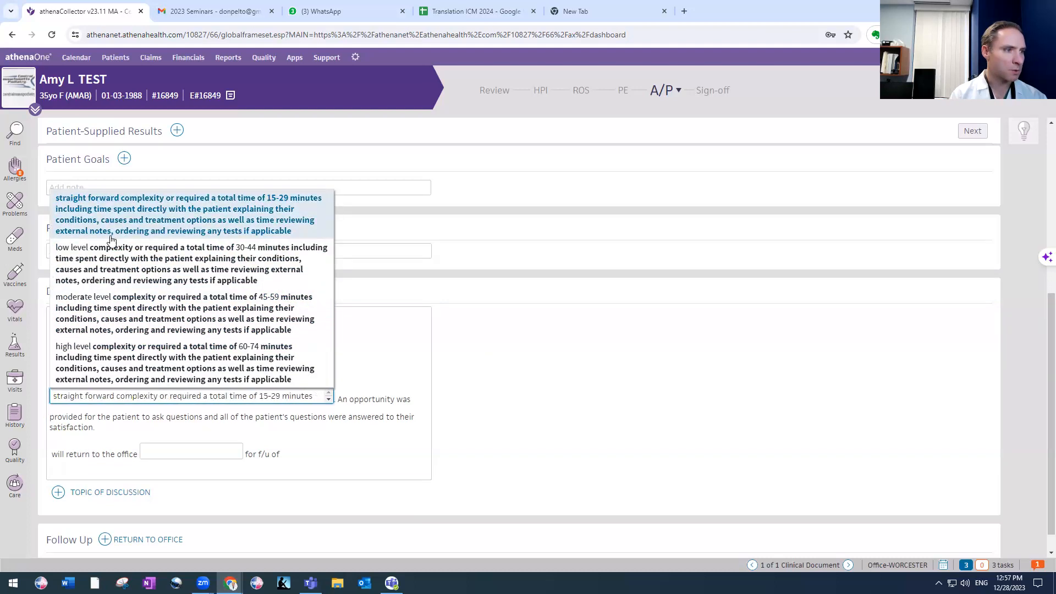
{"action": "left_click", "coordinate": [98, 318]}
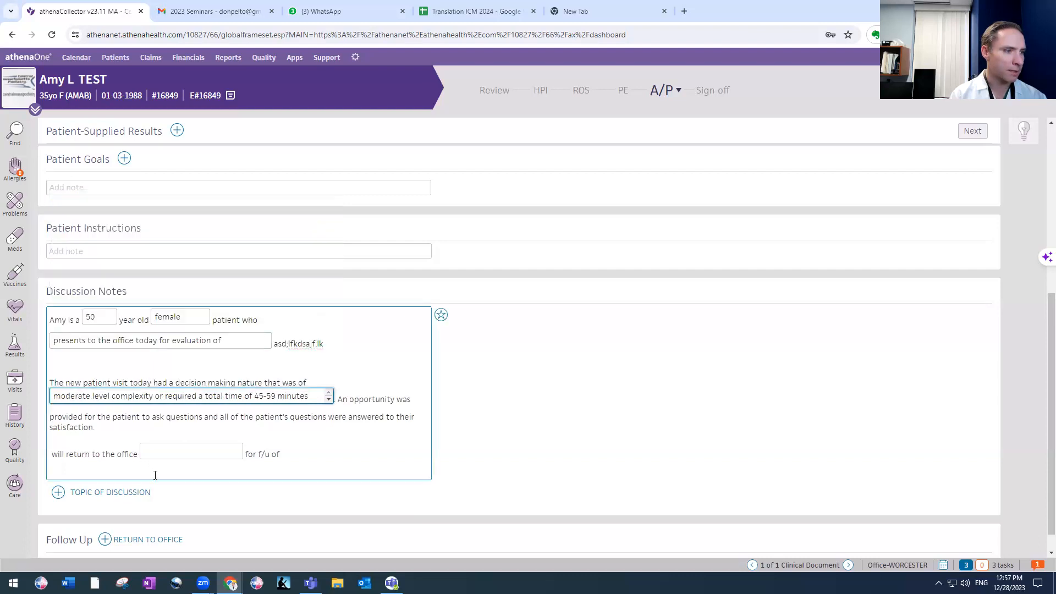
{"action": "left_click", "coordinate": [167, 449]}
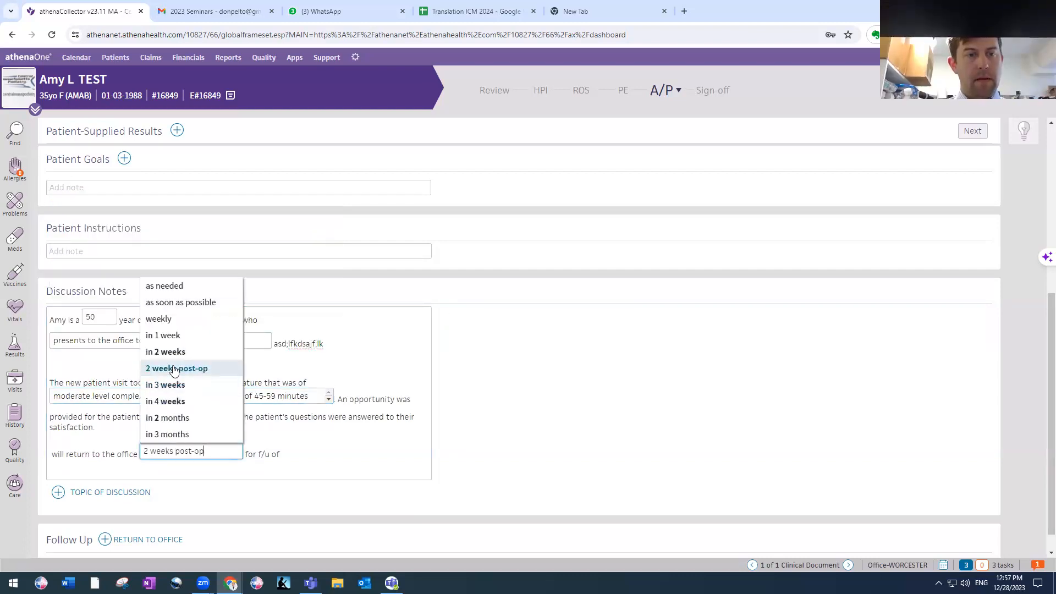
{"action": "left_click", "coordinate": [279, 360]}
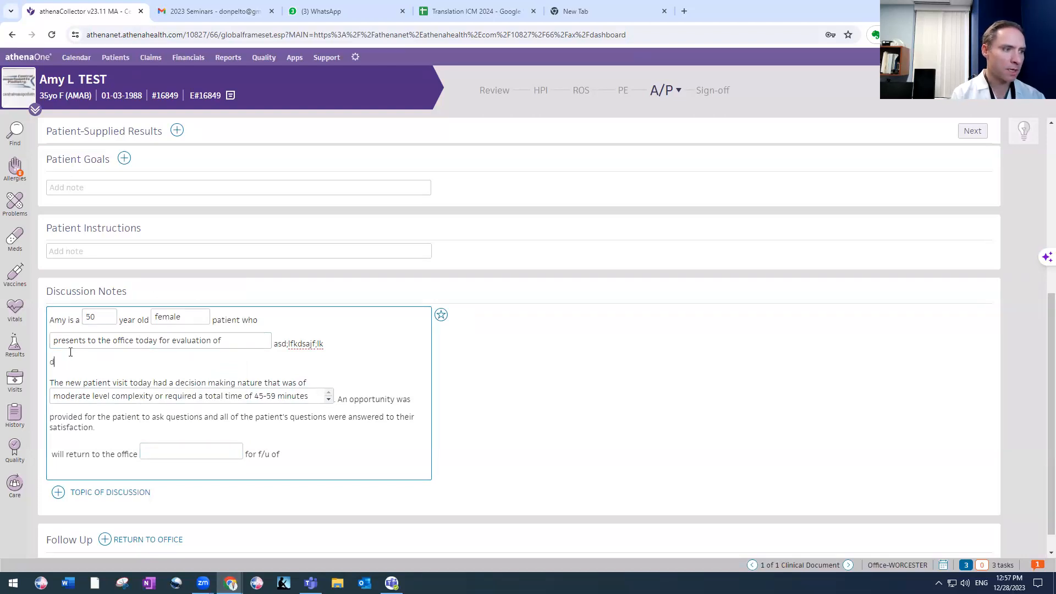
Step: Clear the sample text after the visit reason in the discussion note and enter ".adasdf" on the line below it
{"action": "type", "text": "asdafsd"}
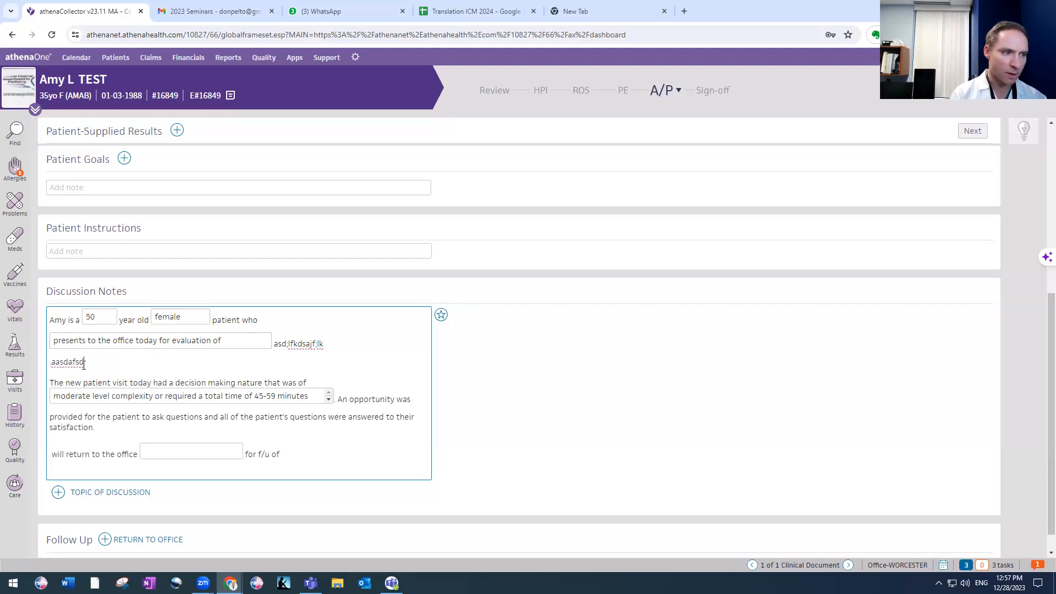
{"action": "double_click", "coordinate": [72, 362]}
{"action": "key", "text": "BackSpace"}
{"action": "key", "text": "BackSpace"}
{"action": "key", "text": "BackSpace"}
{"action": "key", "text": "BackSpace"}
{"action": "key", "text": "BackSpace"}
{"action": "key", "text": "BackSpace"}
{"action": "key", "text": "BackSpace"}
{"action": "key", "text": "BackSpace"}
{"action": "key", "text": "BackSpace"}
{"action": "key", "text": "BackSpace"}
{"action": "key", "text": "BackSpace"}
{"action": "key", "text": "BackSpace"}
{"action": "key", "text": "BackSpace"}
{"action": "key", "text": "BackSpace"}
{"action": "key", "text": "BackSpace"}
{"action": "key", "text": "BackSpace"}
{"action": "key", "text": "BackSpace"}
{"action": "key", "text": "Return"}
{"action": "type", "text": ".adasdf"}
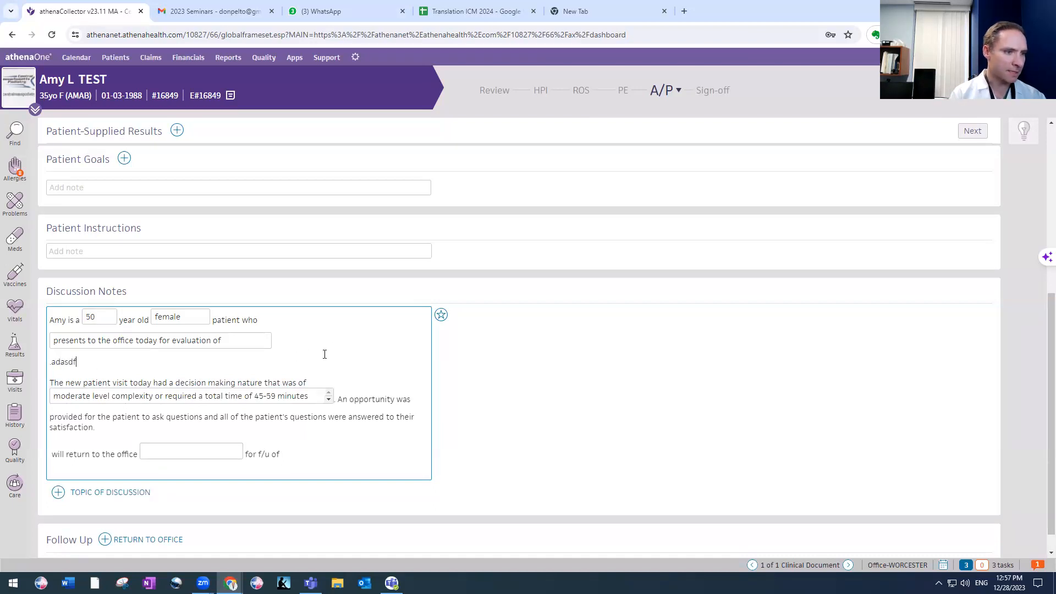
Step: Replace everything below the visit reason in the discussion note with the Plantar_Fasciitis text macro
{"action": "left_click", "coordinate": [382, 447], "text": "shift"}
{"action": "key", "text": "BackSpace"}
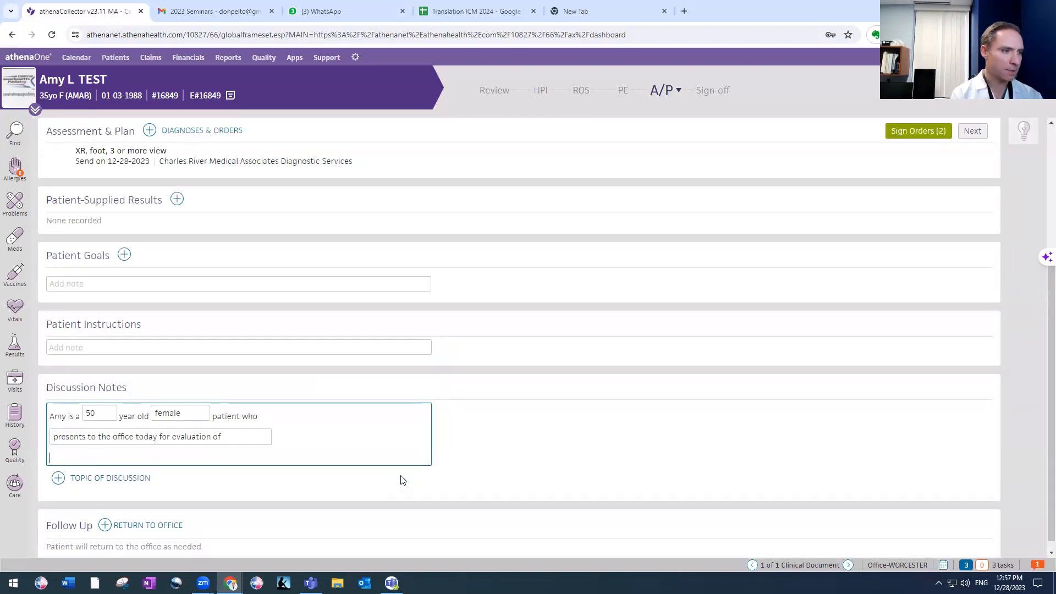
{"action": "type", "text": ".e"}
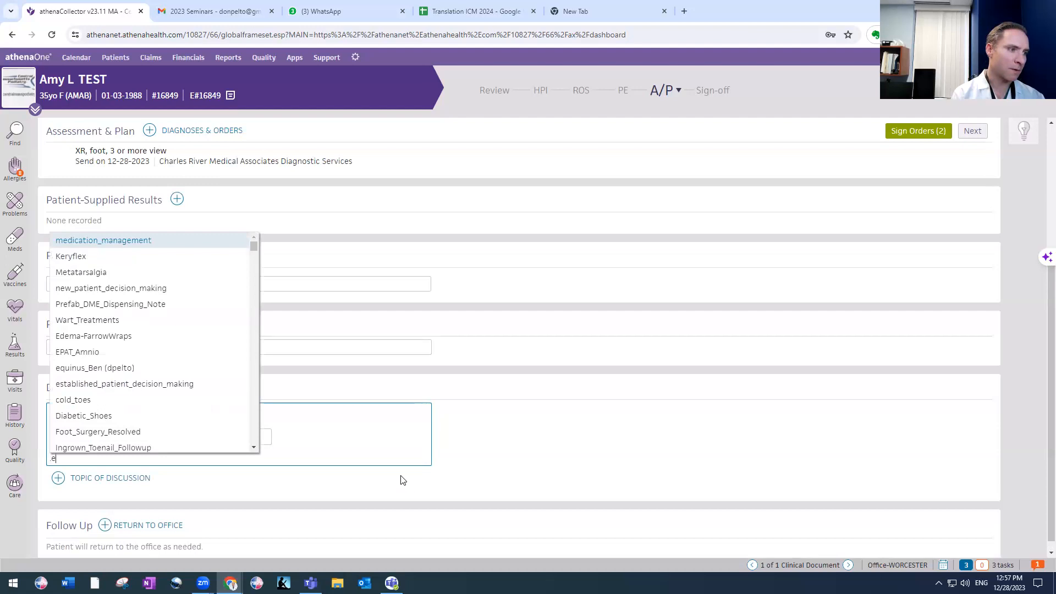
{"action": "left_click", "coordinate": [199, 364]}
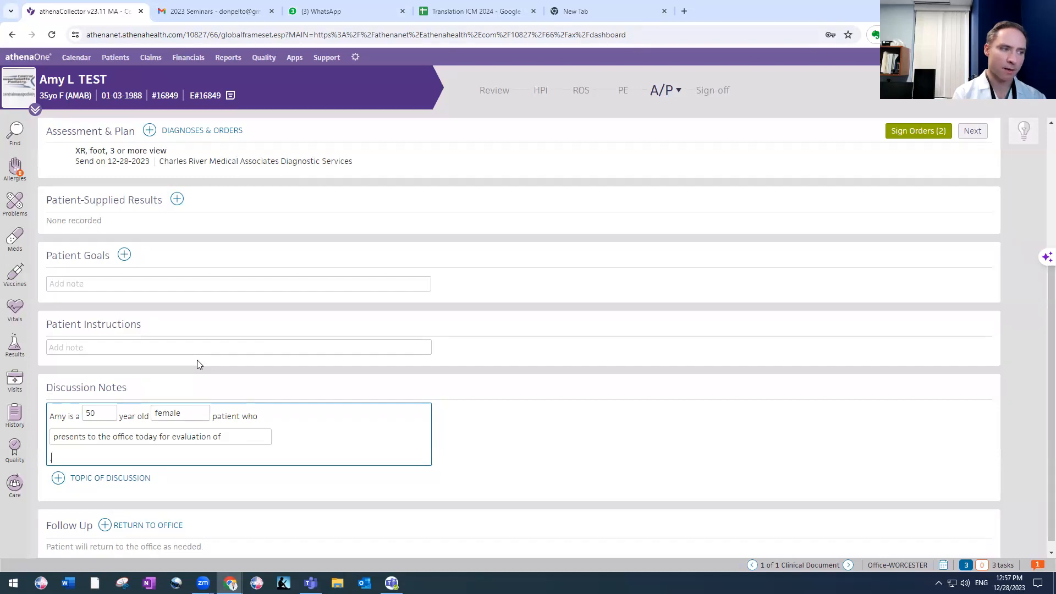
{"action": "type", "text": ".plan"}
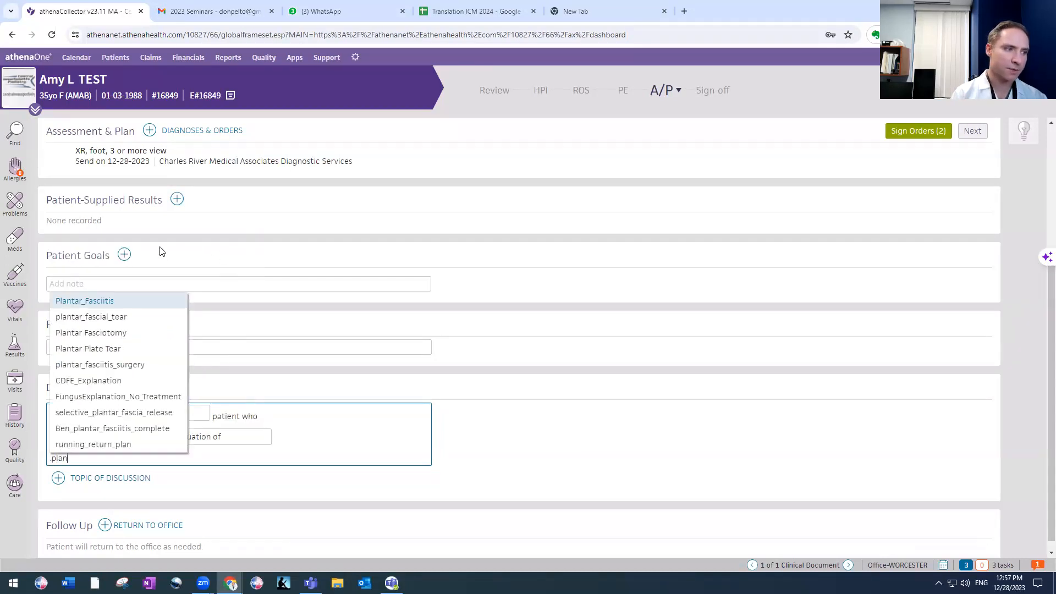
{"action": "left_click", "coordinate": [106, 301]}
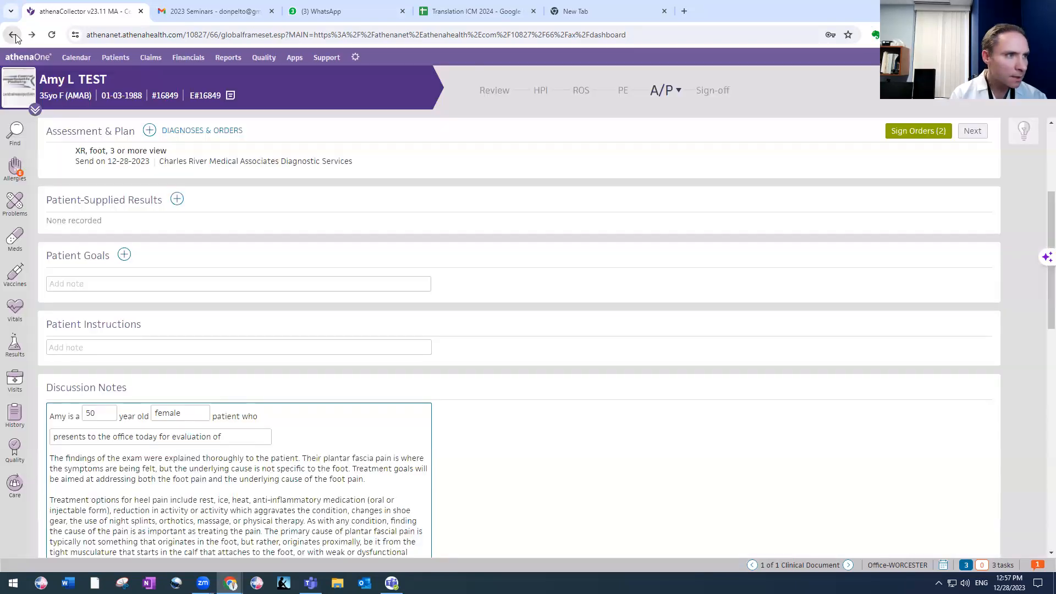
{"action": "left_click", "coordinate": [13, 35]}
{"action": "scroll", "coordinate": [190, 307], "scroll_direction": "down", "scroll_amount": 3}
{"action": "scroll", "coordinate": [295, 220], "scroll_direction": "up", "scroll_amount": 3}
{"action": "left_click", "coordinate": [663, 90]}
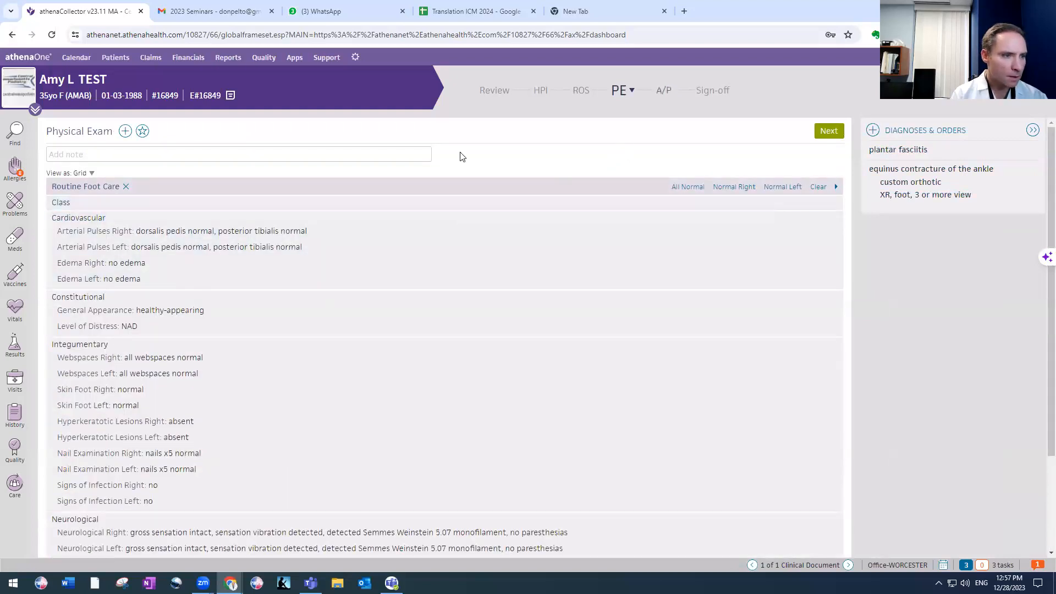
Step: Add the sentence "Will consdier in the future." at the end of the shockwave therapy paragraph
{"action": "scroll", "coordinate": [210, 352], "scroll_direction": "down", "scroll_amount": 12}
{"action": "scroll", "coordinate": [176, 316], "scroll_direction": "up", "scroll_amount": 5}
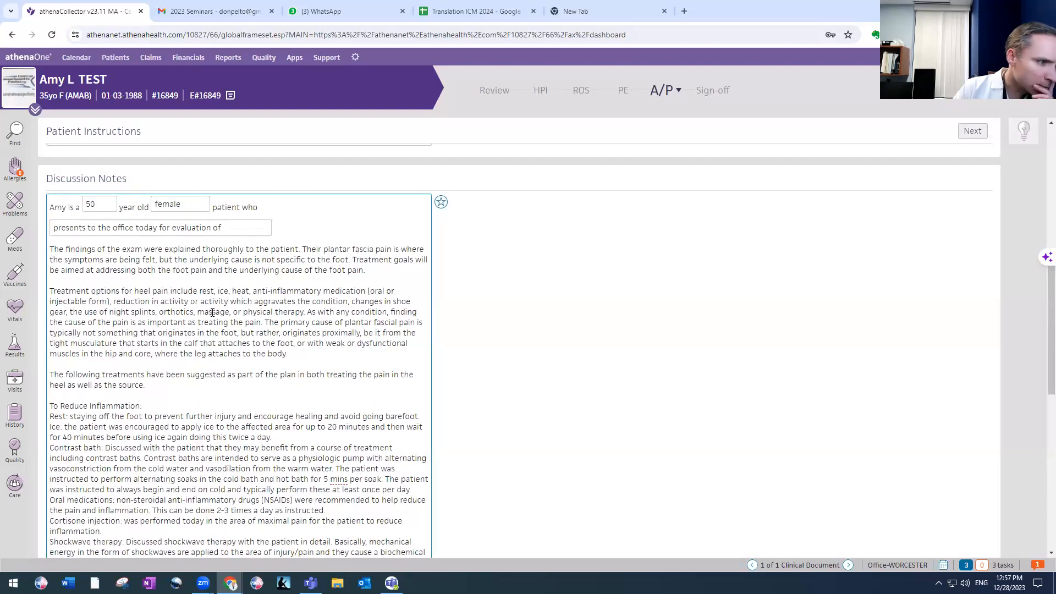
{"action": "scroll", "coordinate": [211, 312], "scroll_direction": "down", "scroll_amount": 2}
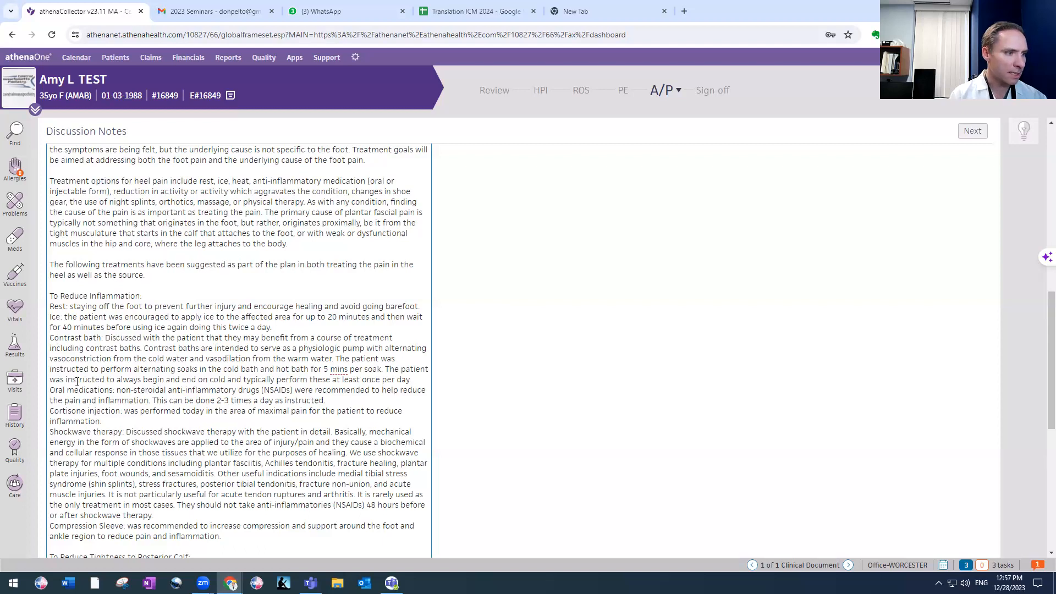
{"action": "scroll", "coordinate": [77, 382], "scroll_direction": "down", "scroll_amount": 1}
{"action": "left_click", "coordinate": [172, 458]}
{"action": "type", "text": "Will cons"}
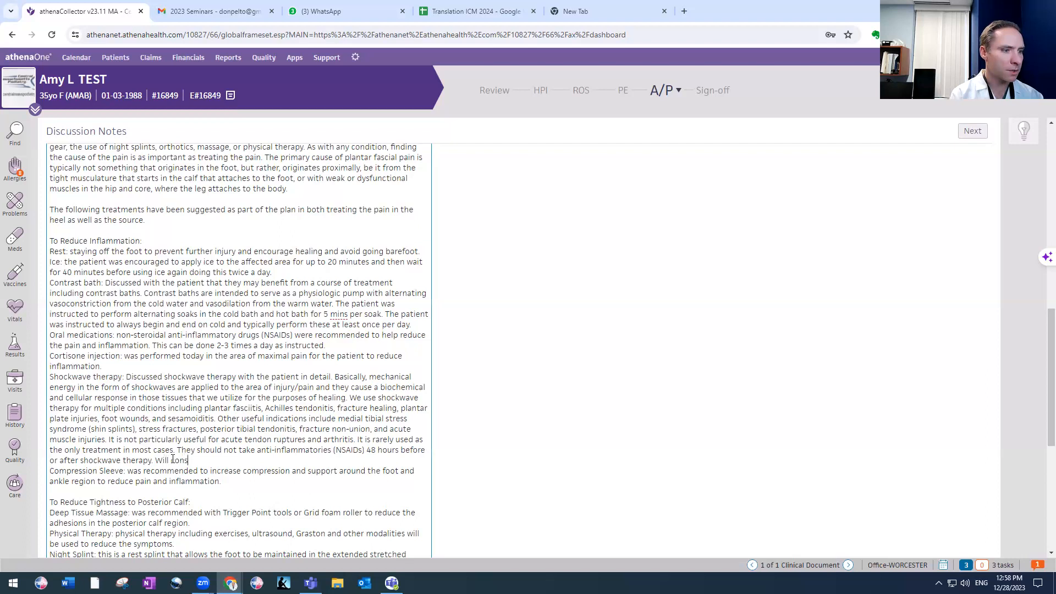
{"action": "type", "text": "dier in the future."}
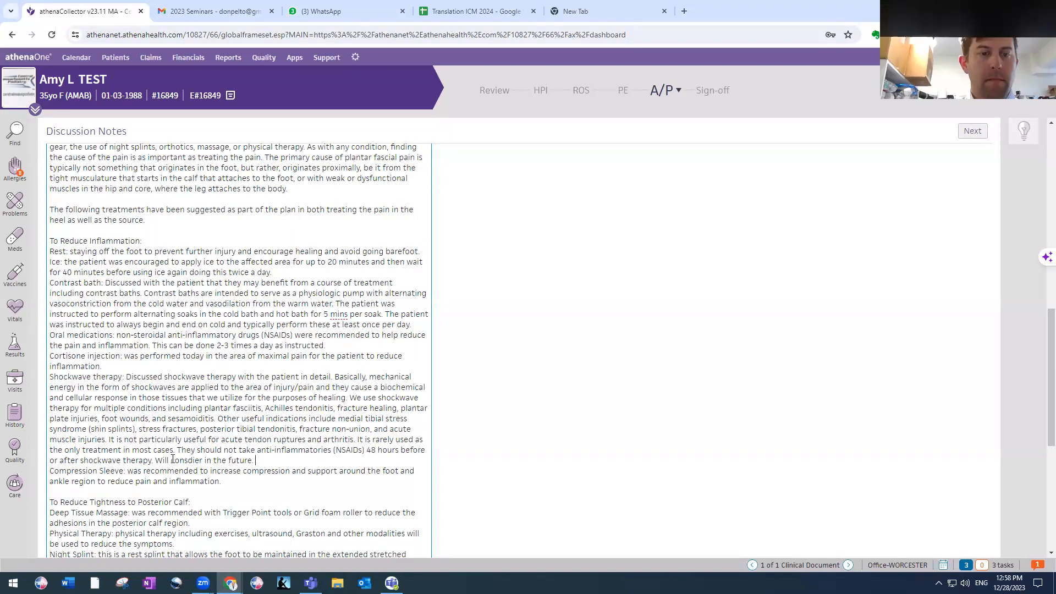
Step: Delete the Compression Sleeve paragraph from the section on reducing inflammation in the discussion note
{"action": "left_click_drag", "start_coordinate": [50, 470], "coordinate": [225, 483]}
{"action": "key", "text": "BackSpace"}
{"action": "key", "text": "BackSpace"}
Step: Expand the .equin shortcut near the end of the discussion note with the first suggested equinus text macro
{"action": "scroll", "coordinate": [238, 464], "scroll_direction": "down", "scroll_amount": 2}
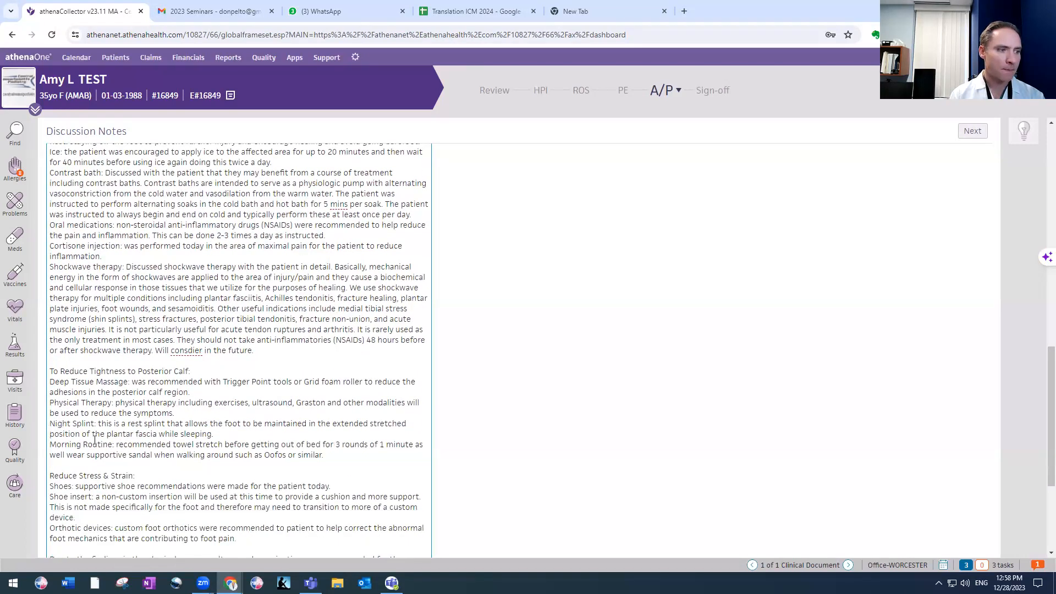
{"action": "scroll", "coordinate": [71, 394], "scroll_direction": "down", "scroll_amount": 3}
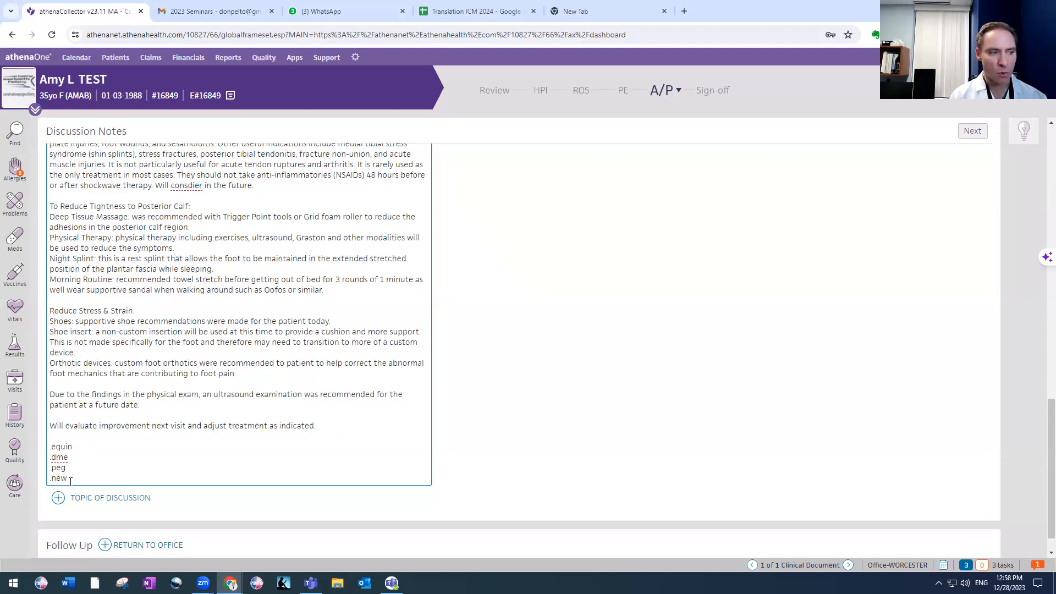
{"action": "left_click", "coordinate": [76, 446]}
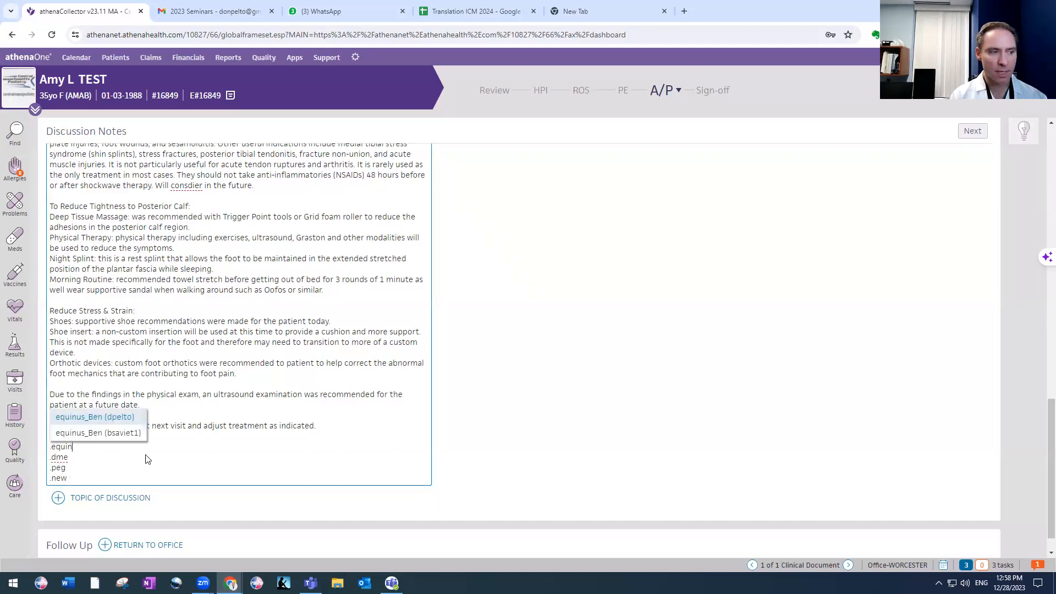
{"action": "left_click", "coordinate": [110, 416]}
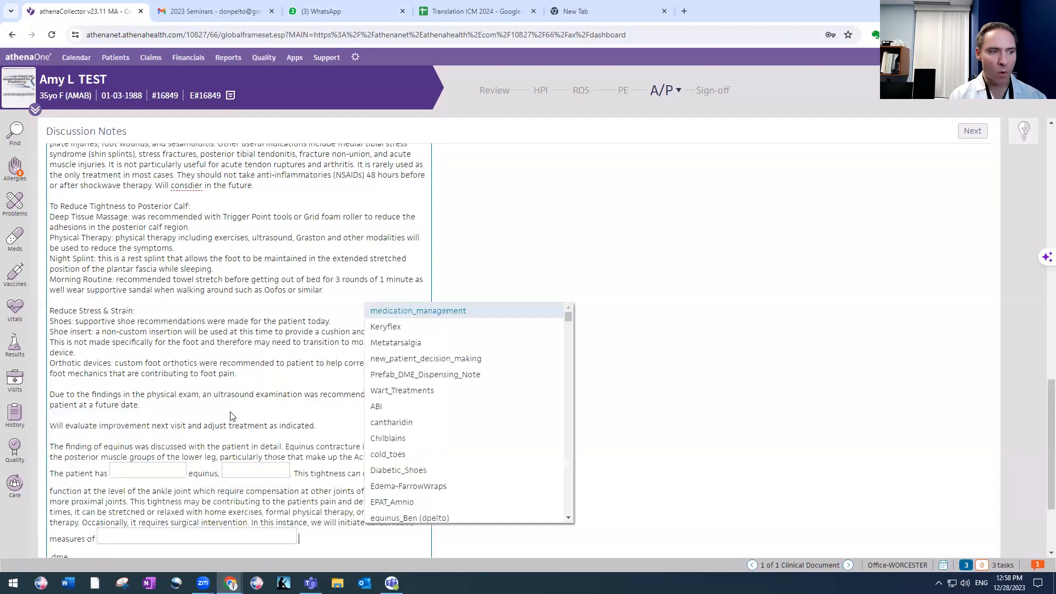
Step: Set the equinus text to gastro-soleal, bilaterally, with foam rolling, stretching and night splint as the conservative measures
{"action": "left_click", "coordinate": [129, 471]}
{"action": "left_click", "coordinate": [136, 519]}
{"action": "left_click", "coordinate": [226, 470]}
{"action": "left_click", "coordinate": [242, 519]}
{"action": "scroll", "coordinate": [208, 447], "scroll_direction": "down", "scroll_amount": 2}
{"action": "left_click", "coordinate": [156, 429]}
{"action": "left_click", "coordinate": [161, 461]}
Step: Expand the .dme shortcut with Prefab_DME_Dispensing_Note and choose night splint, right foot and the non-shod device statement
{"action": "left_click", "coordinate": [98, 429]}
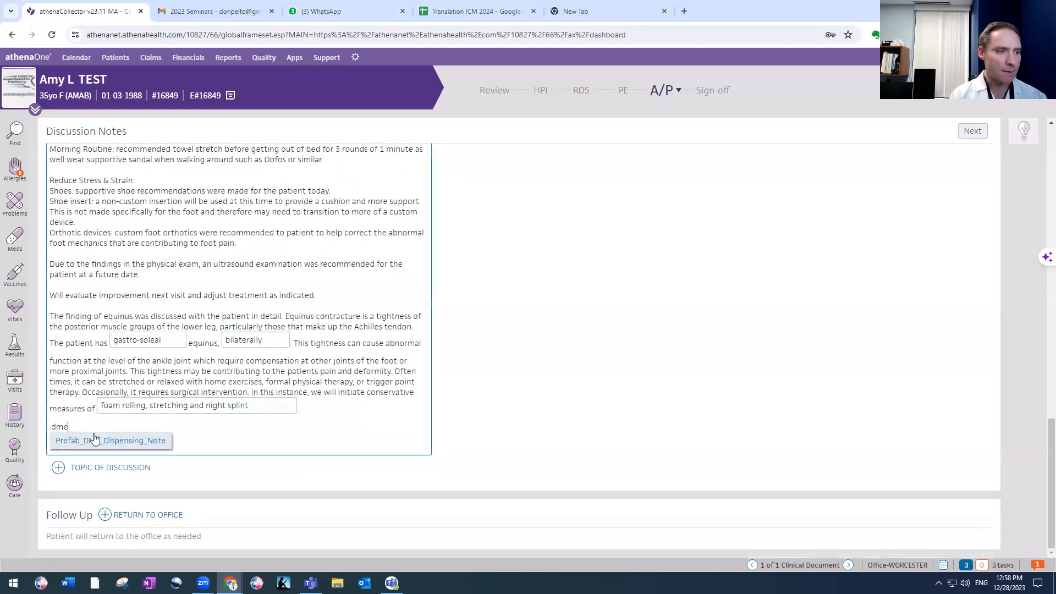
{"action": "left_click", "coordinate": [94, 443]}
{"action": "scroll", "coordinate": [244, 381], "scroll_direction": "down", "scroll_amount": 2}
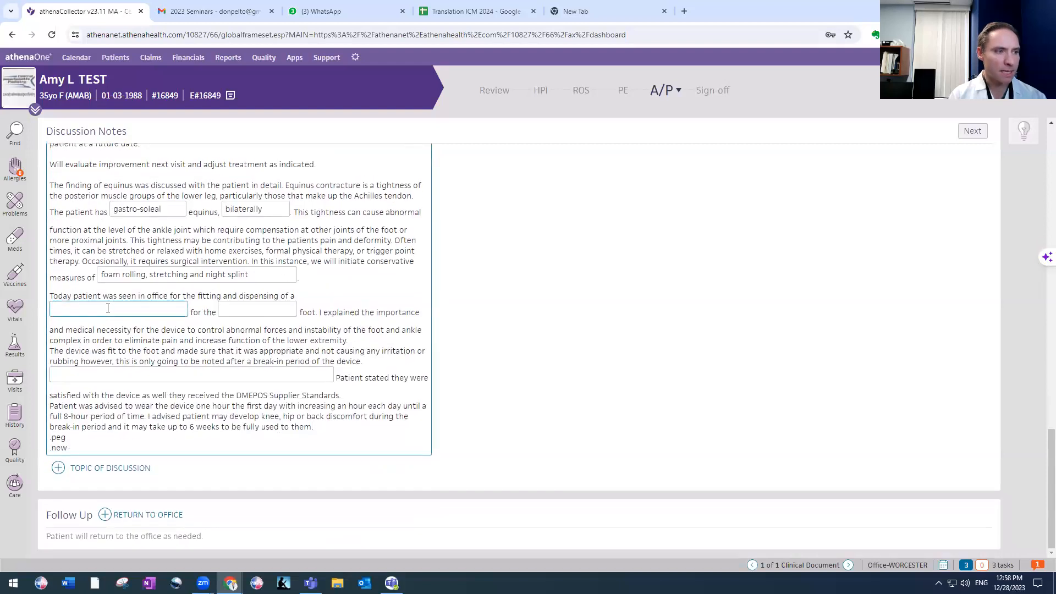
{"action": "left_click", "coordinate": [108, 309]}
{"action": "left_click", "coordinate": [107, 327]}
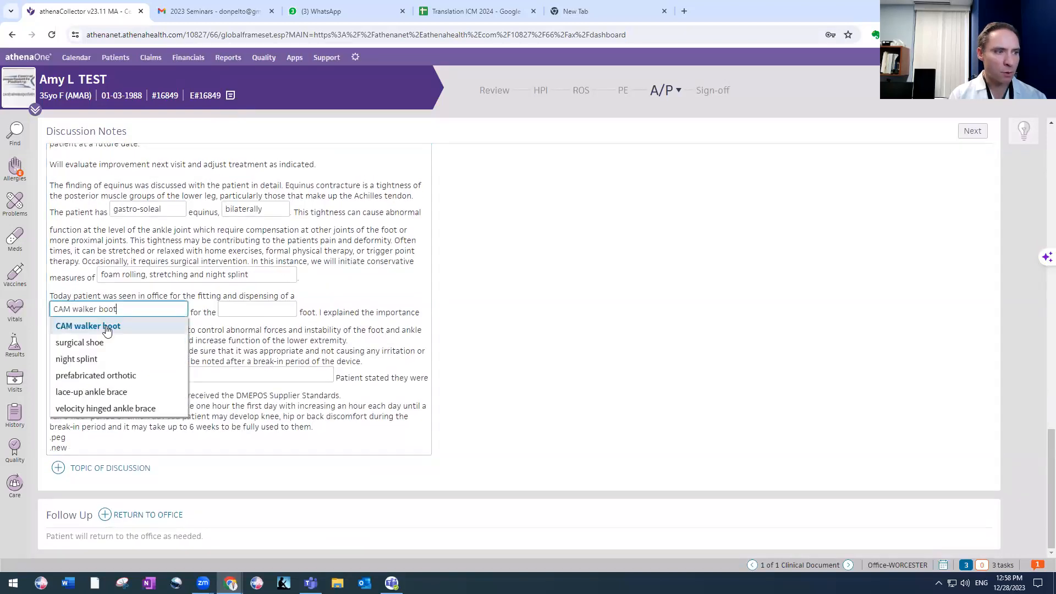
{"action": "left_click", "coordinate": [88, 359]}
{"action": "left_click", "coordinate": [250, 309]}
{"action": "left_click", "coordinate": [247, 328]}
{"action": "left_click", "coordinate": [132, 375]}
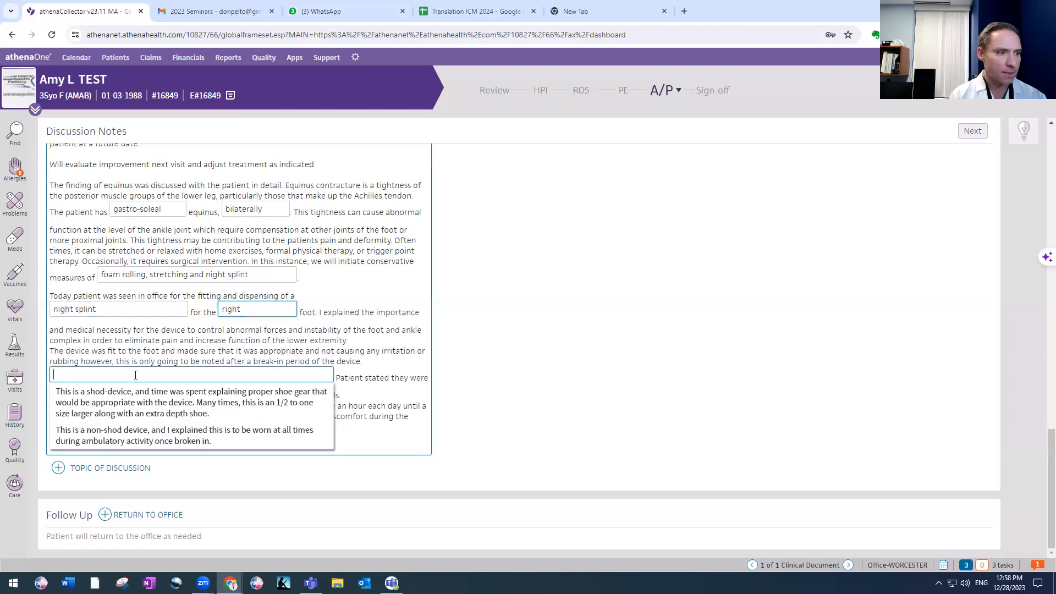
{"action": "left_click", "coordinate": [120, 433]}
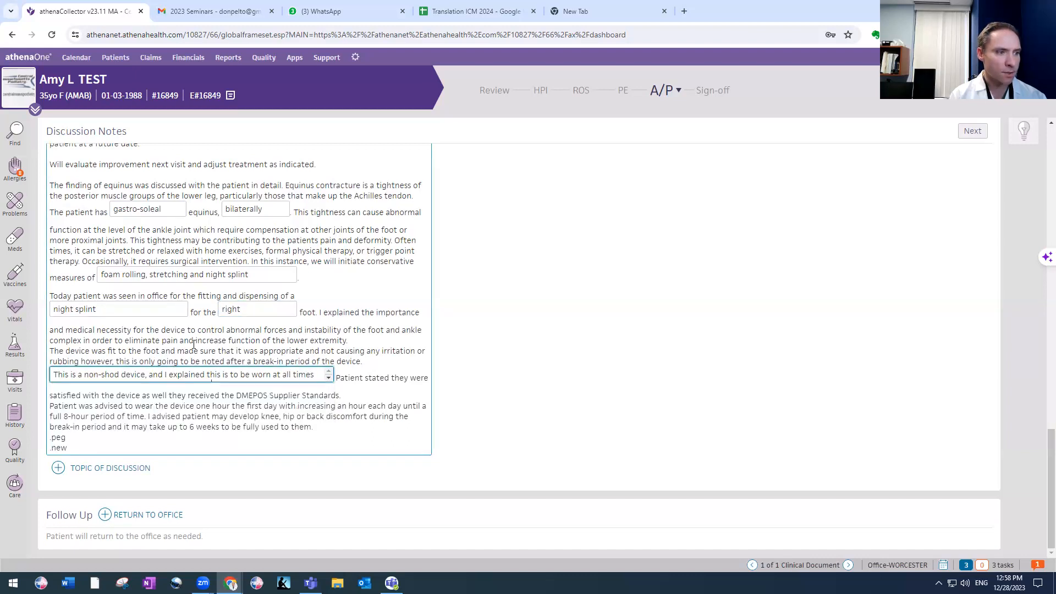
Step: Expand the .peg shortcut with the PEG macro and set the time spent reviewing material to 15 minutes
{"action": "left_click", "coordinate": [81, 438]}
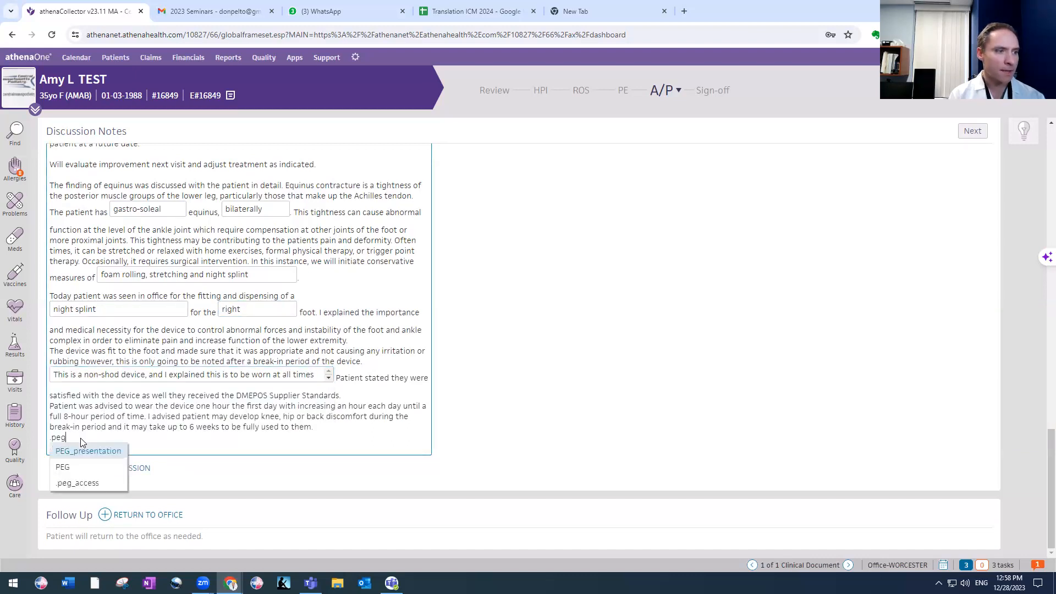
{"action": "left_click", "coordinate": [63, 467]}
{"action": "left_click", "coordinate": [342, 312]}
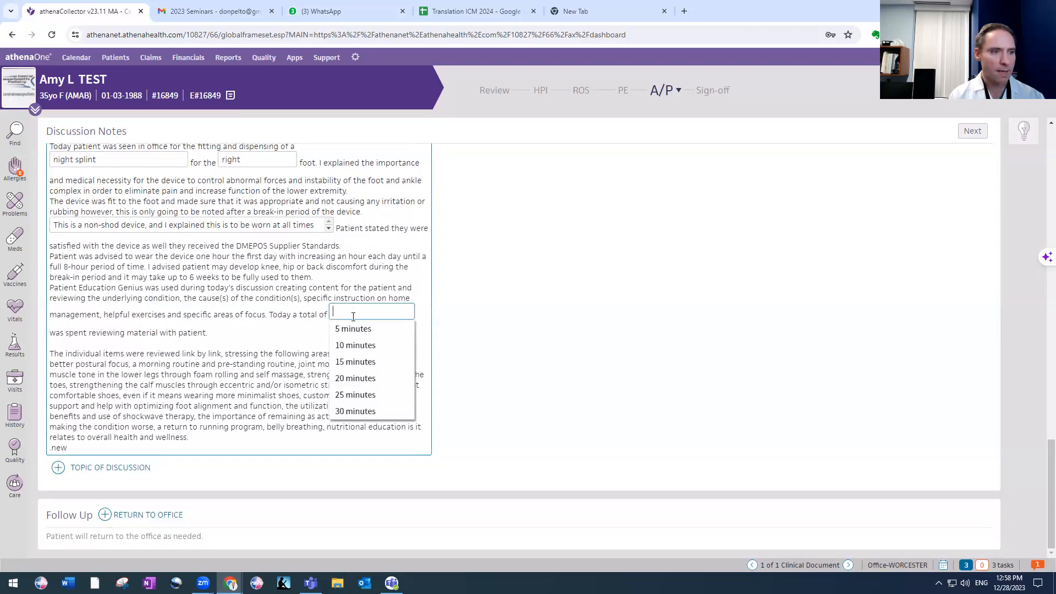
{"action": "left_click", "coordinate": [353, 361]}
Step: Expand the .new shortcut at the end of the note with the new_patient_decision_making macro
{"action": "left_click", "coordinate": [83, 444]}
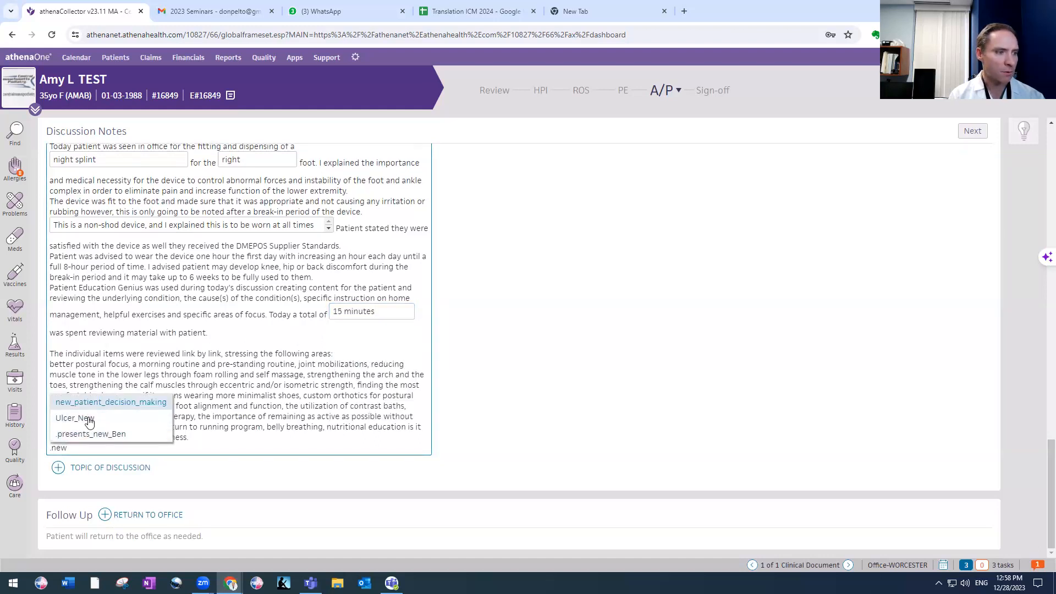
{"action": "left_click", "coordinate": [87, 403]}
{"action": "left_click", "coordinate": [134, 427]}
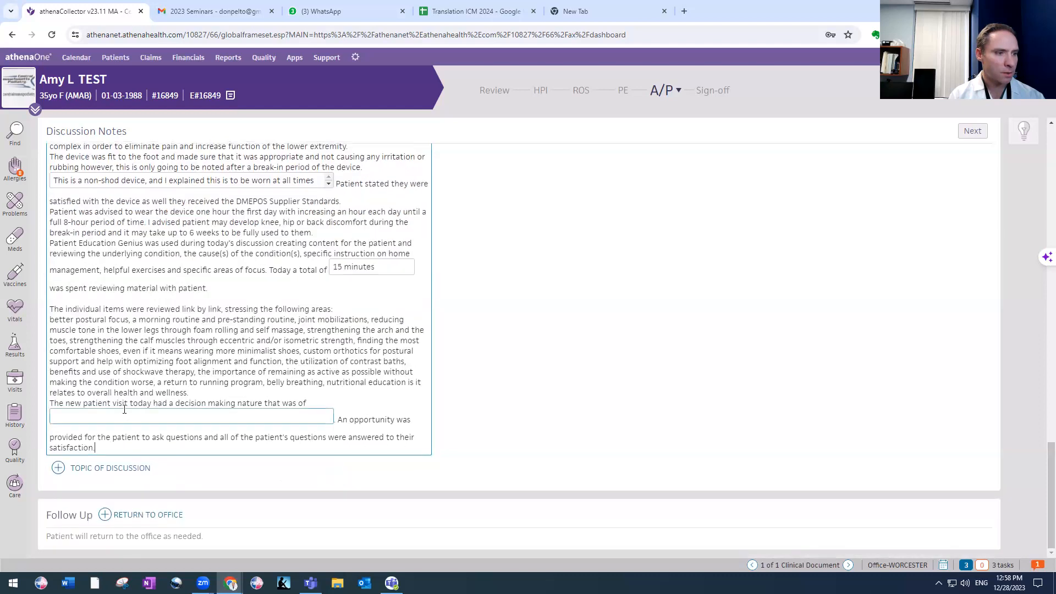
Step: Delete the entire text of the discussion note
{"action": "scroll", "coordinate": [370, 344], "scroll_direction": "up", "scroll_amount": 15}
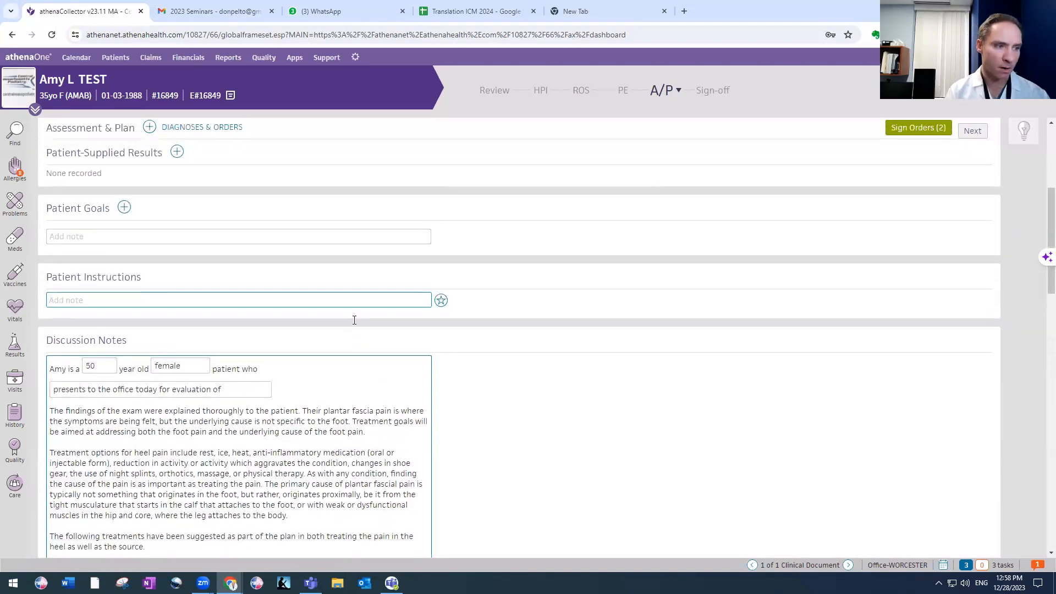
{"action": "scroll", "coordinate": [353, 324], "scroll_direction": "down", "scroll_amount": 4}
{"action": "left_click_drag", "start_coordinate": [47, 193], "coordinate": [414, 436]}
{"action": "key", "text": "BackSpace"}
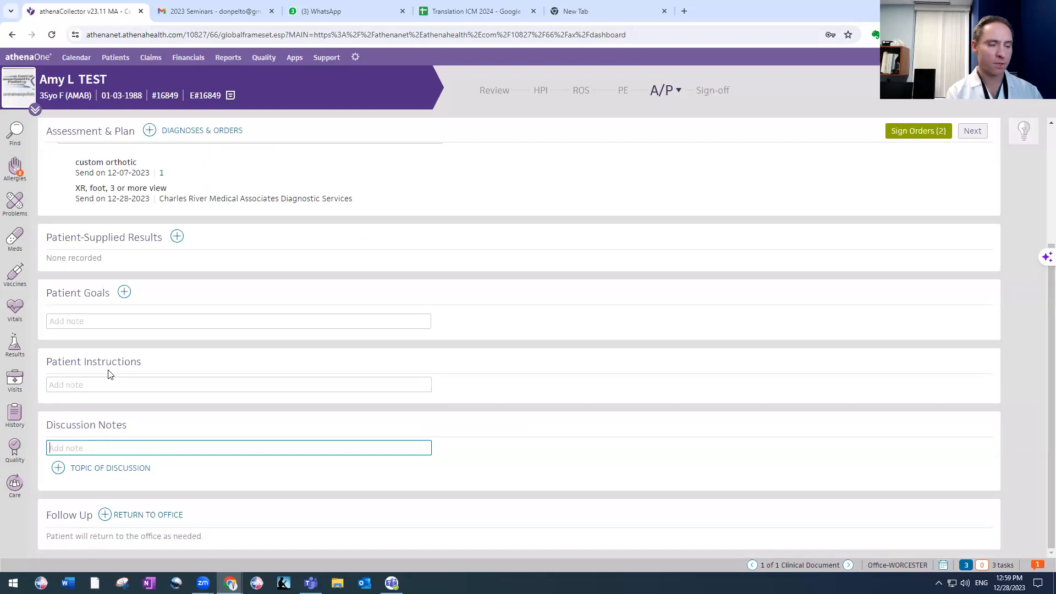
Step: Duplicate the athenaOne browser tab and open the Clinicals administration page in the copy
{"action": "right_click", "coordinate": [88, 10]}
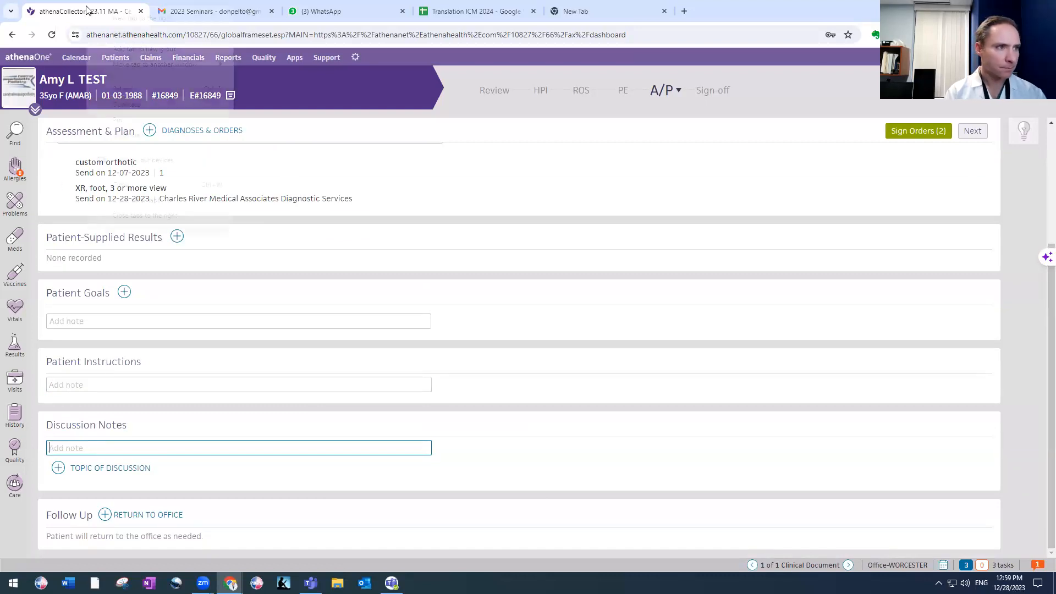
{"action": "left_click", "coordinate": [116, 104]}
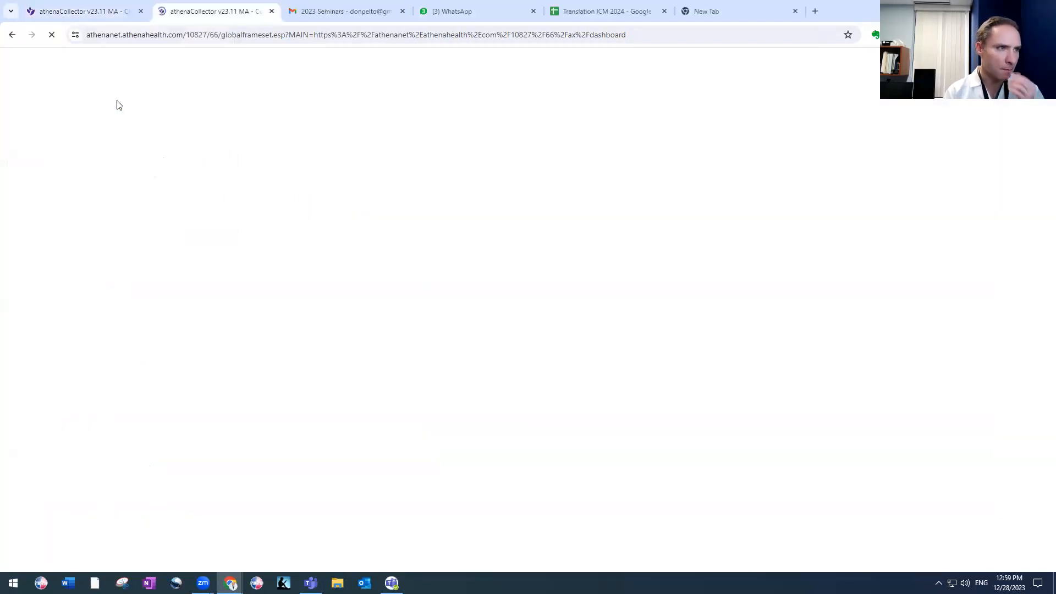
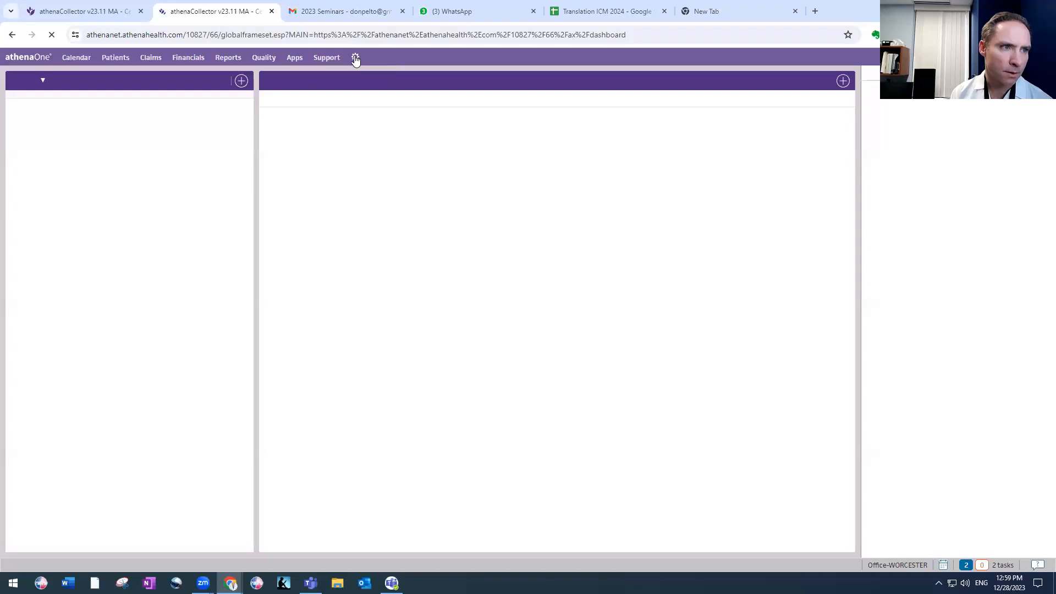
{"action": "left_click", "coordinate": [356, 58]}
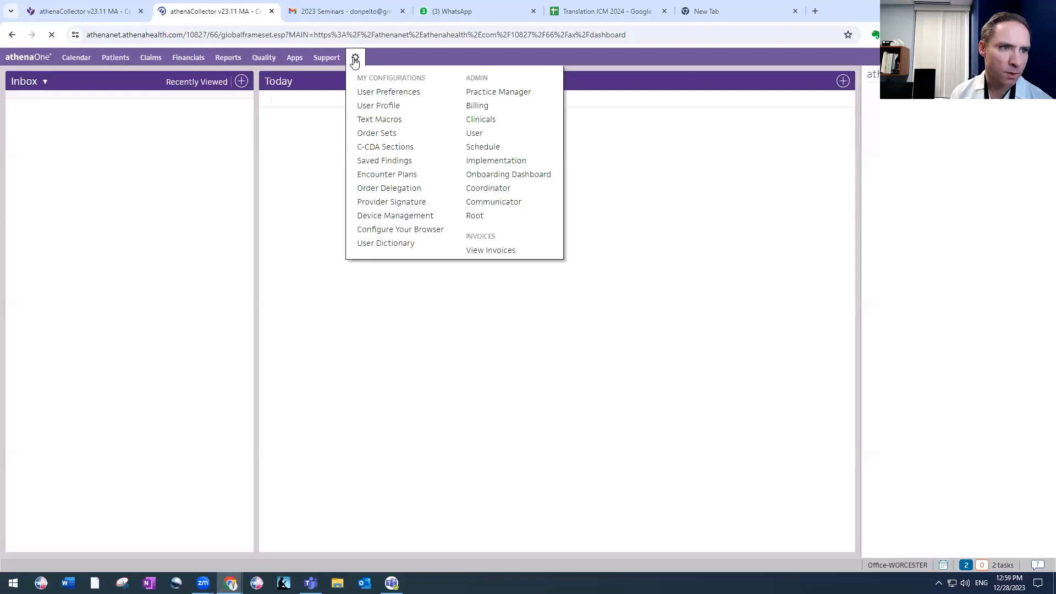
{"action": "left_click", "coordinate": [478, 121]}
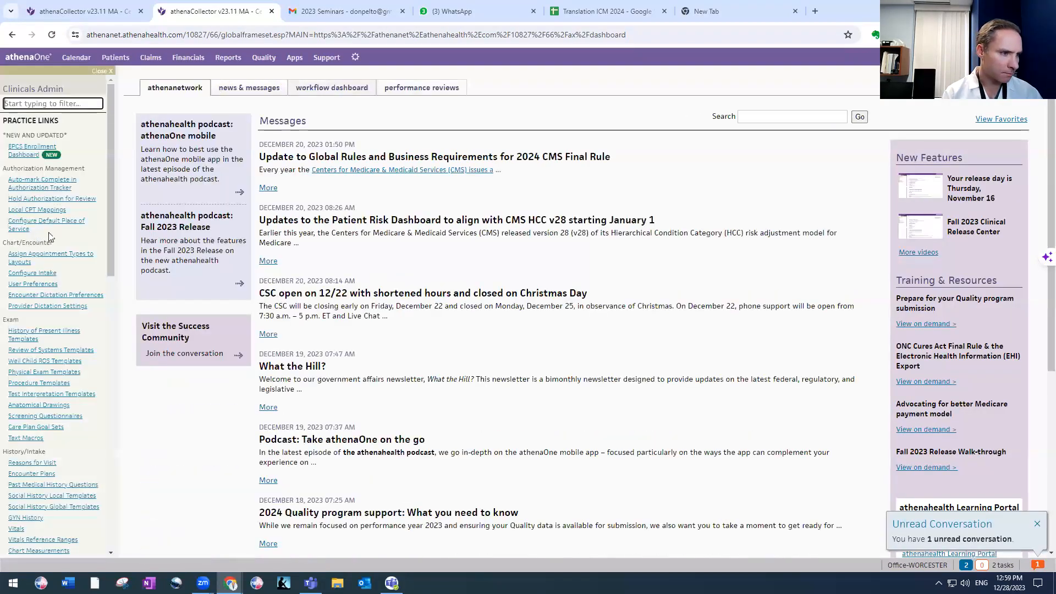
Step: Look through the Clinicals Admin practice links and open the Text Macros page of the Exam section
{"action": "scroll", "coordinate": [48, 236], "scroll_direction": "down", "scroll_amount": 4}
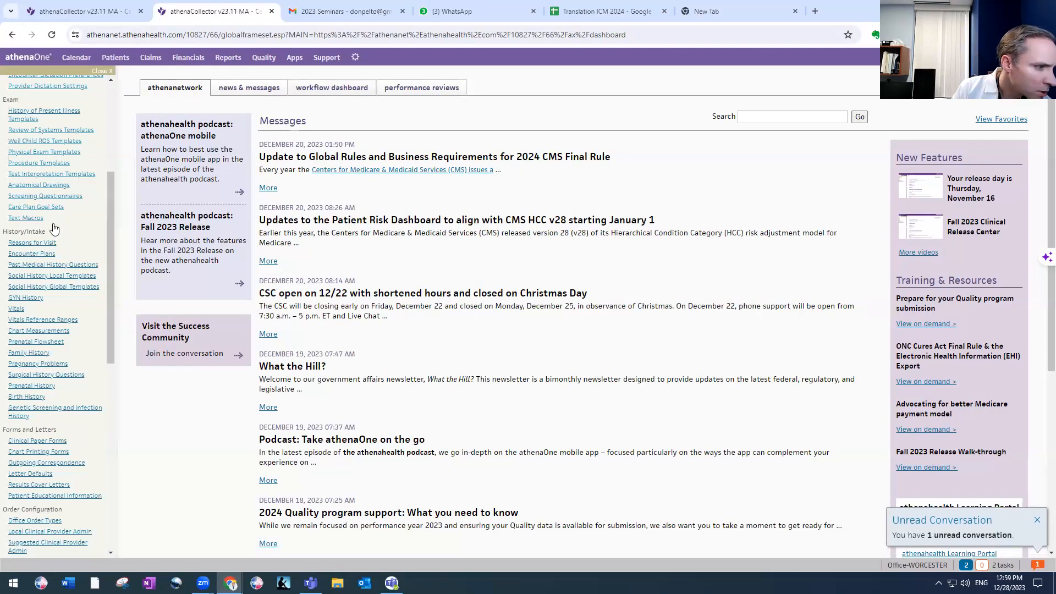
{"action": "scroll", "coordinate": [10, 327], "scroll_direction": "down", "scroll_amount": 3}
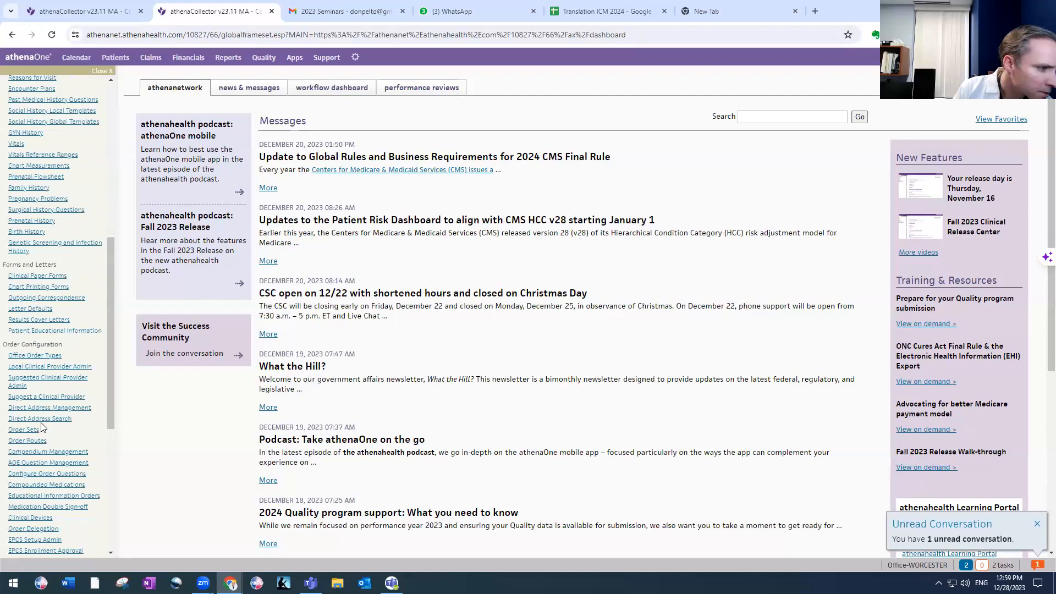
{"action": "scroll", "coordinate": [48, 423], "scroll_direction": "up", "scroll_amount": 3}
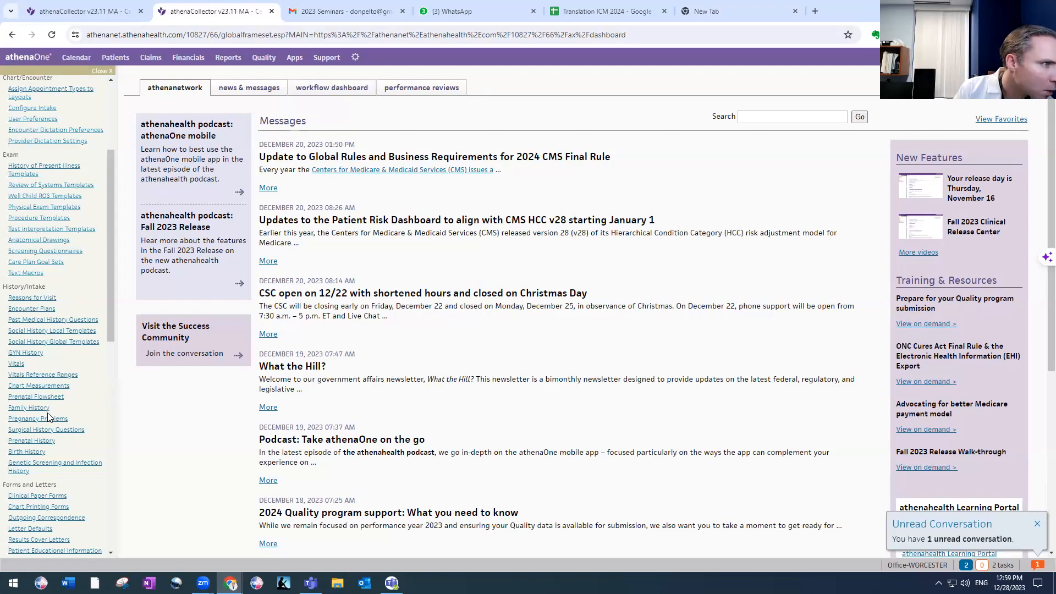
{"action": "scroll", "coordinate": [44, 318], "scroll_direction": "up", "scroll_amount": 3}
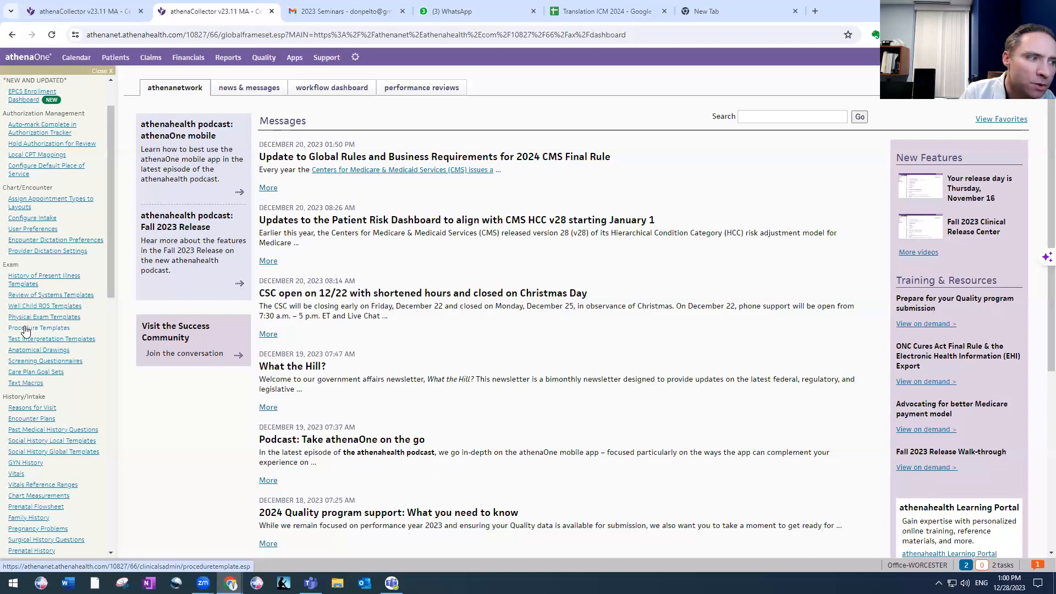
{"action": "left_click", "coordinate": [25, 385]}
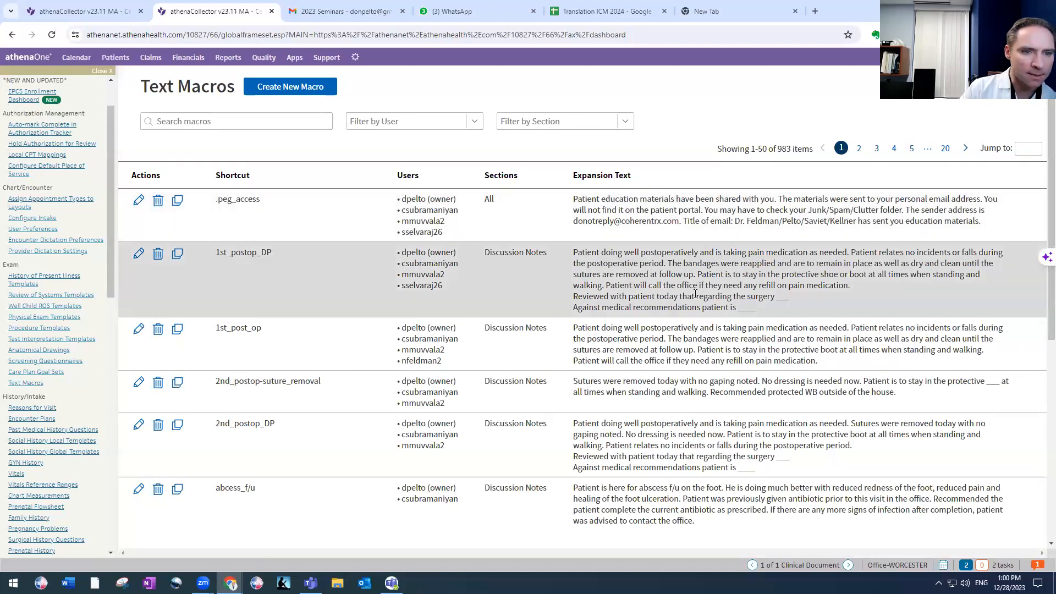
Step: Review the list of text macros with their shortcuts, users, sections and expansion texts, including the macro search field
{"action": "scroll", "coordinate": [696, 294], "scroll_direction": "down", "scroll_amount": 6}
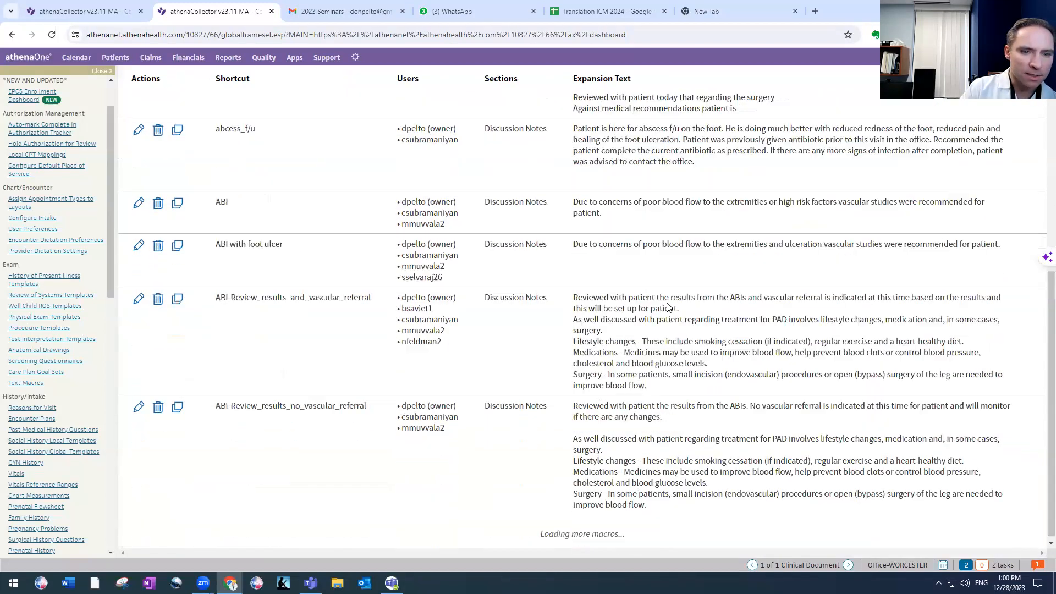
{"action": "scroll", "coordinate": [668, 307], "scroll_direction": "down", "scroll_amount": 9}
{"action": "scroll", "coordinate": [657, 360], "scroll_direction": "down", "scroll_amount": 5}
{"action": "scroll", "coordinate": [650, 362], "scroll_direction": "up", "scroll_amount": 20}
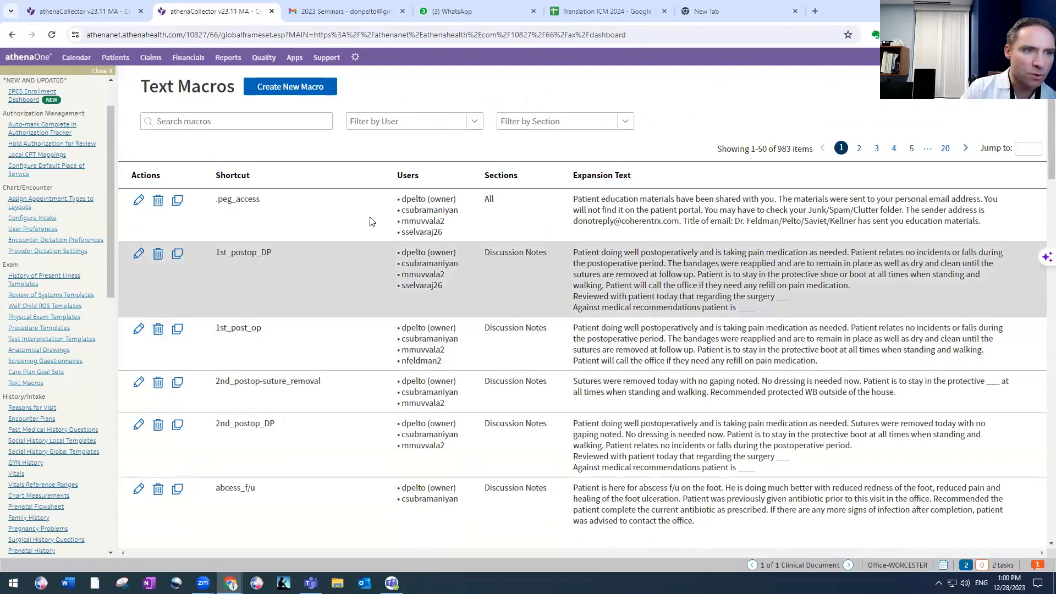
{"action": "left_click", "coordinate": [235, 122]}
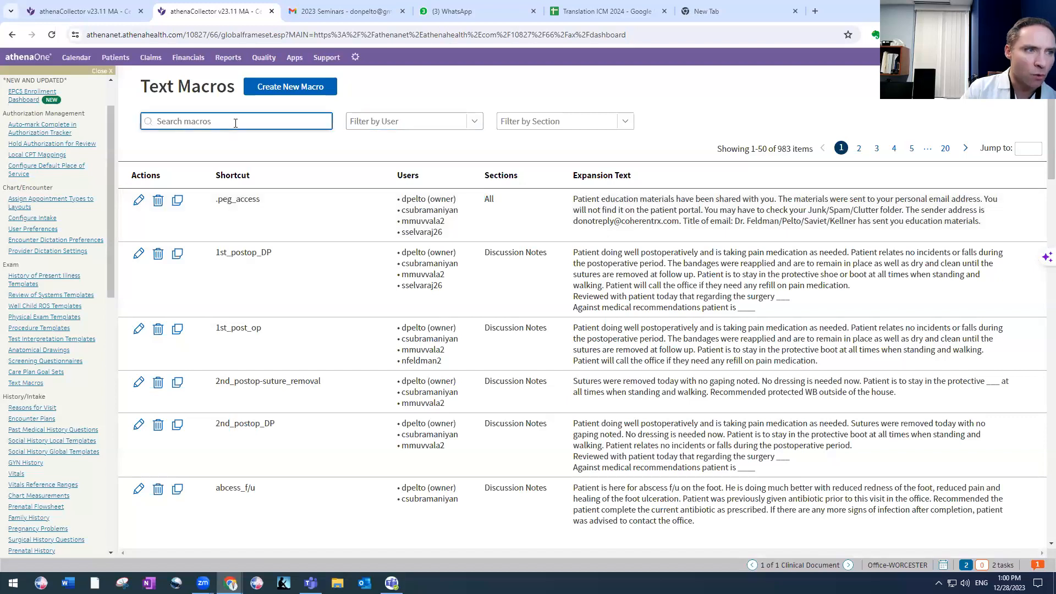
{"action": "left_click", "coordinate": [368, 268]}
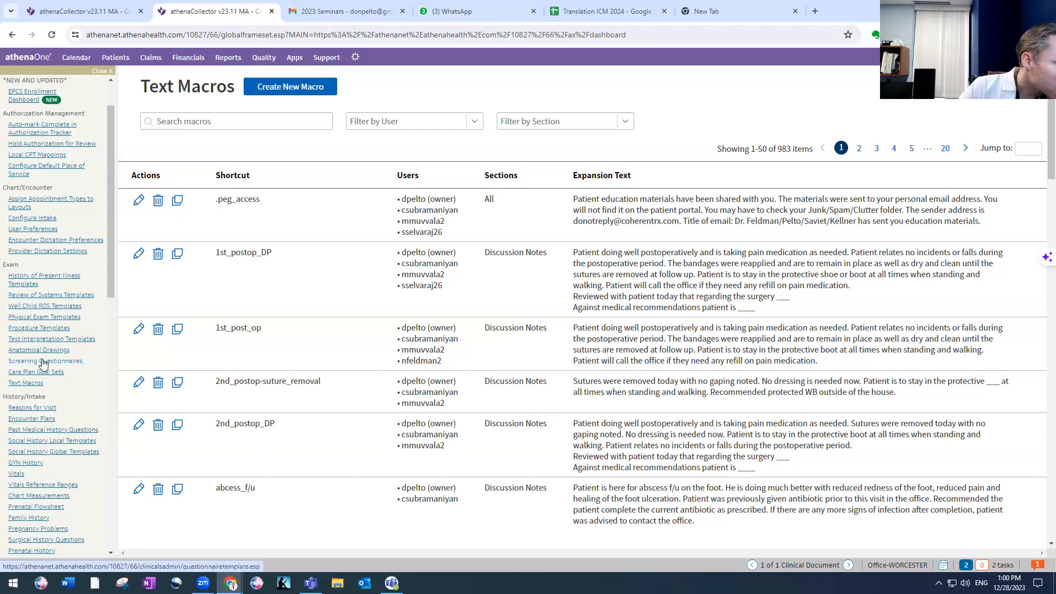
Step: Open the Order Sets page under Order Configuration in Clinicals Admin
{"action": "scroll", "coordinate": [44, 363], "scroll_direction": "down", "scroll_amount": 5}
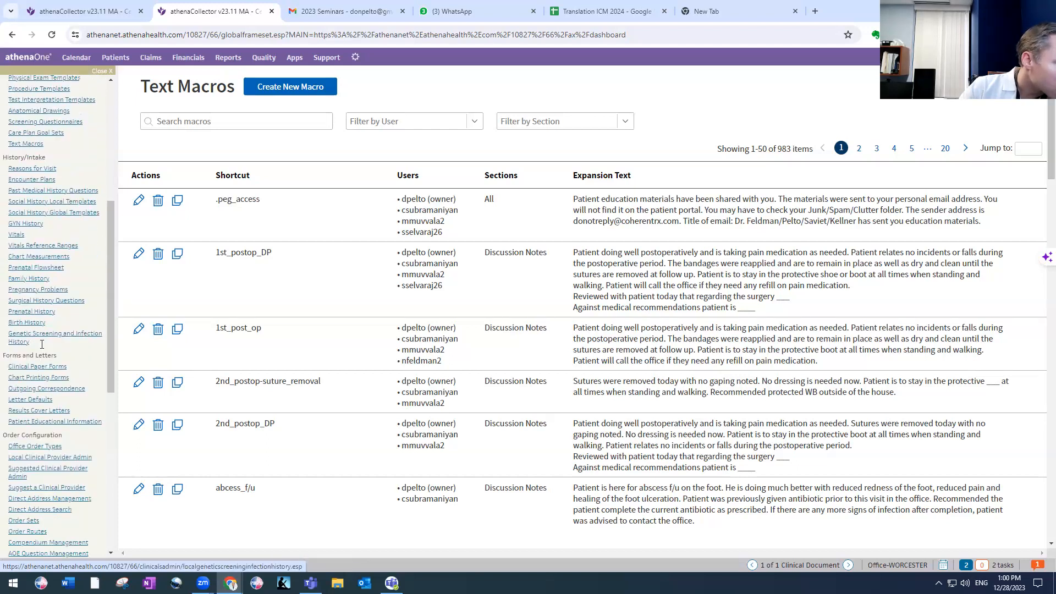
{"action": "scroll", "coordinate": [42, 352], "scroll_direction": "down", "scroll_amount": 2}
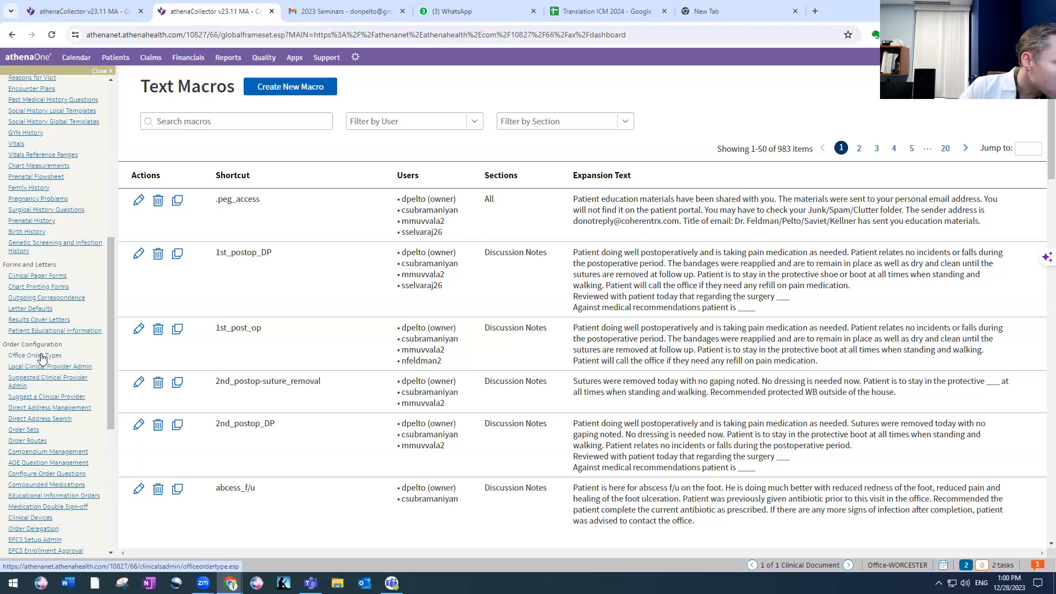
{"action": "left_click", "coordinate": [27, 429]}
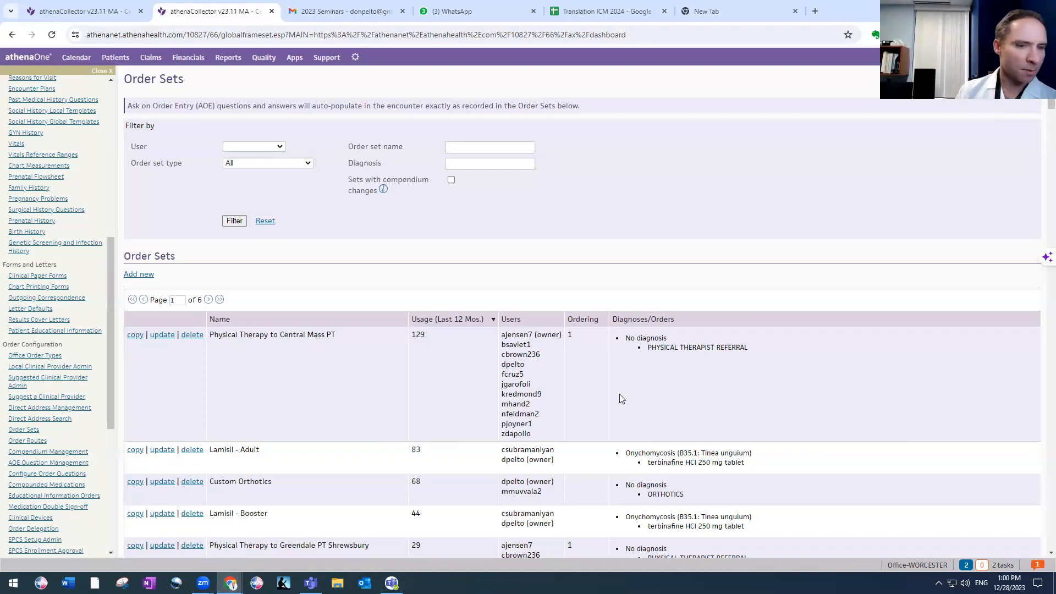
Step: Review the practice's order sets with their usage, users, diagnoses and linked orders
{"action": "scroll", "coordinate": [687, 398], "scroll_direction": "down", "scroll_amount": 1}
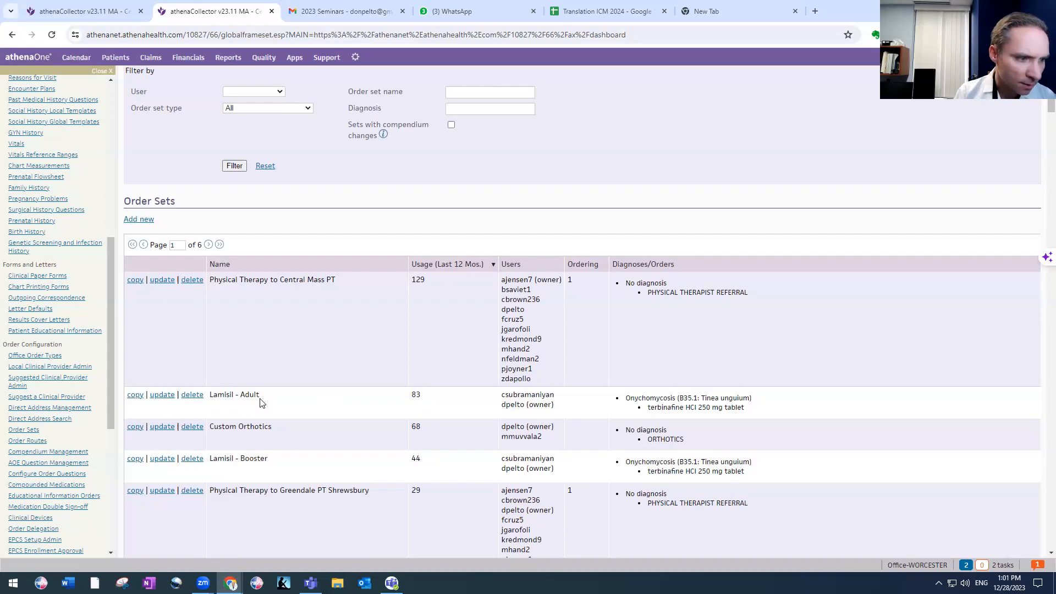
{"action": "scroll", "coordinate": [277, 421], "scroll_direction": "down", "scroll_amount": 1}
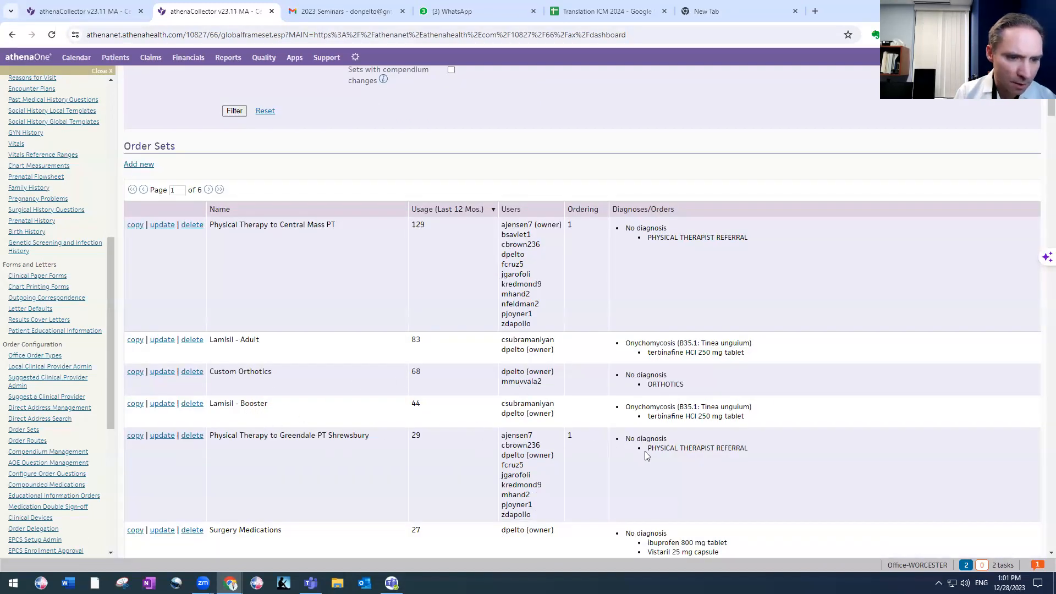
{"action": "scroll", "coordinate": [651, 446], "scroll_direction": "down", "scroll_amount": 2}
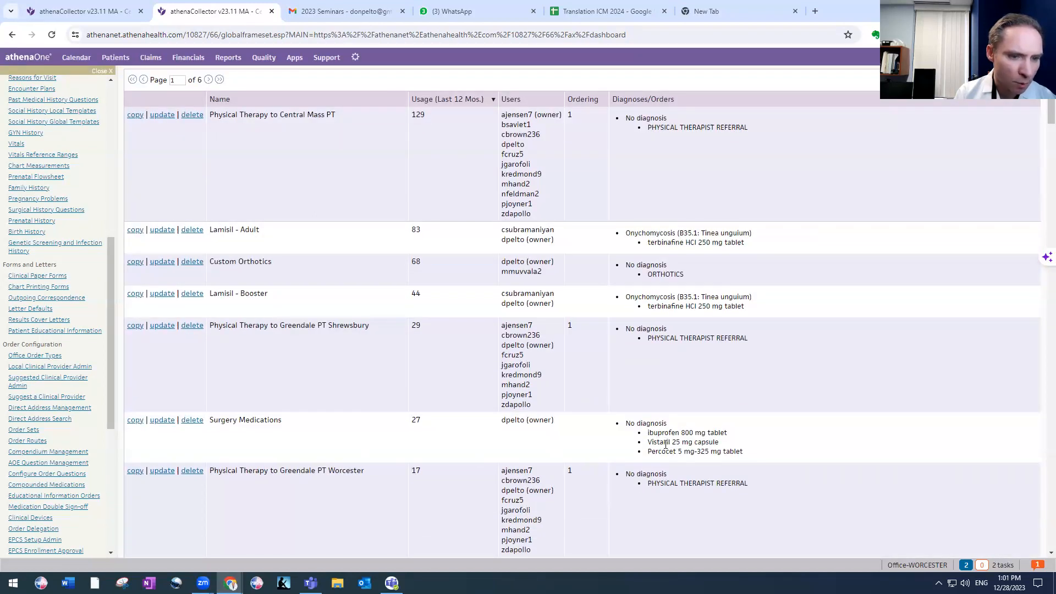
{"action": "scroll", "coordinate": [495, 440], "scroll_direction": "down", "scroll_amount": 1}
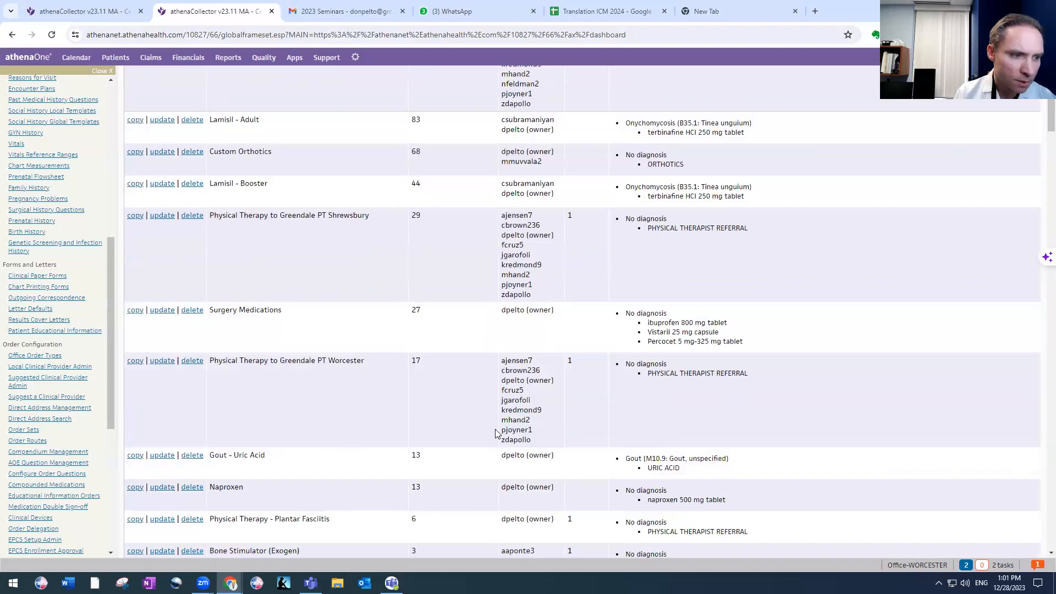
{"action": "scroll", "coordinate": [506, 429], "scroll_direction": "down", "scroll_amount": 2}
{"action": "scroll", "coordinate": [613, 422], "scroll_direction": "up", "scroll_amount": 4}
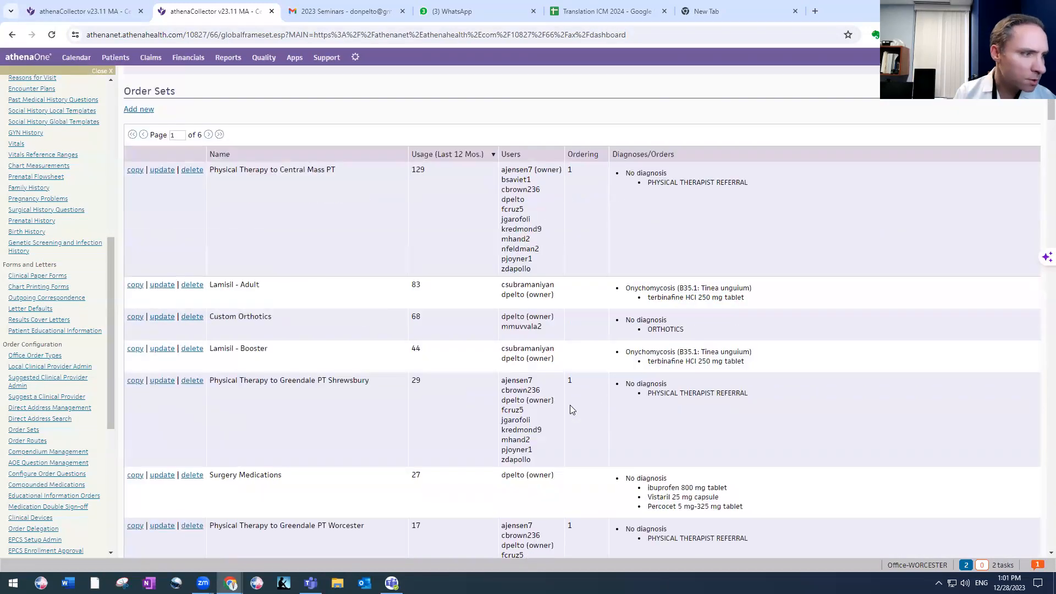
Step: Open the Order Type & Procedure Template Mapping page under Charge Integration in Clinicals Admin
{"action": "scroll", "coordinate": [25, 426], "scroll_direction": "down", "scroll_amount": 1}
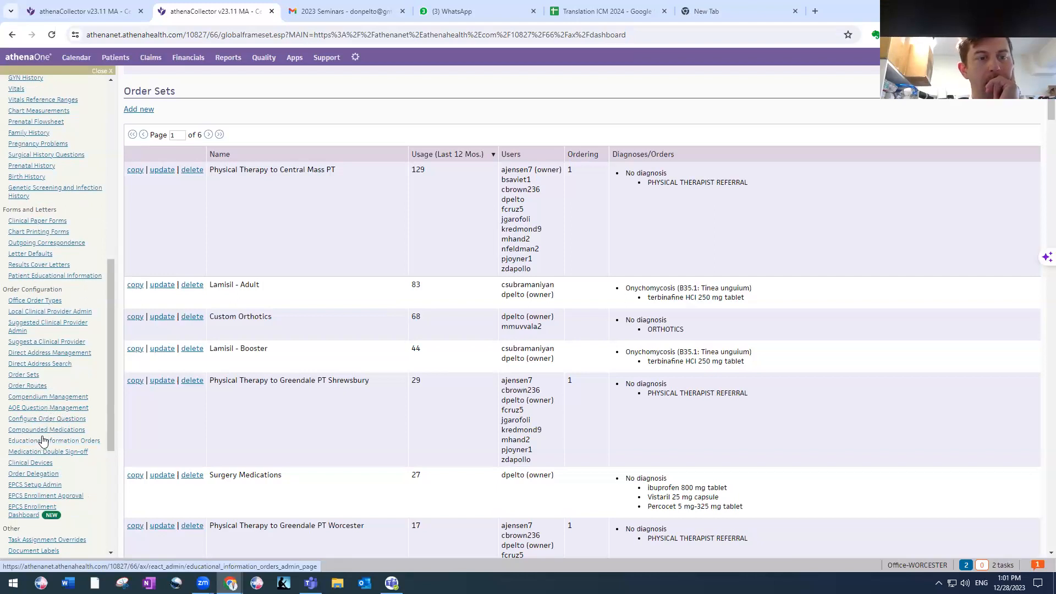
{"action": "scroll", "coordinate": [44, 440], "scroll_direction": "down", "scroll_amount": 1}
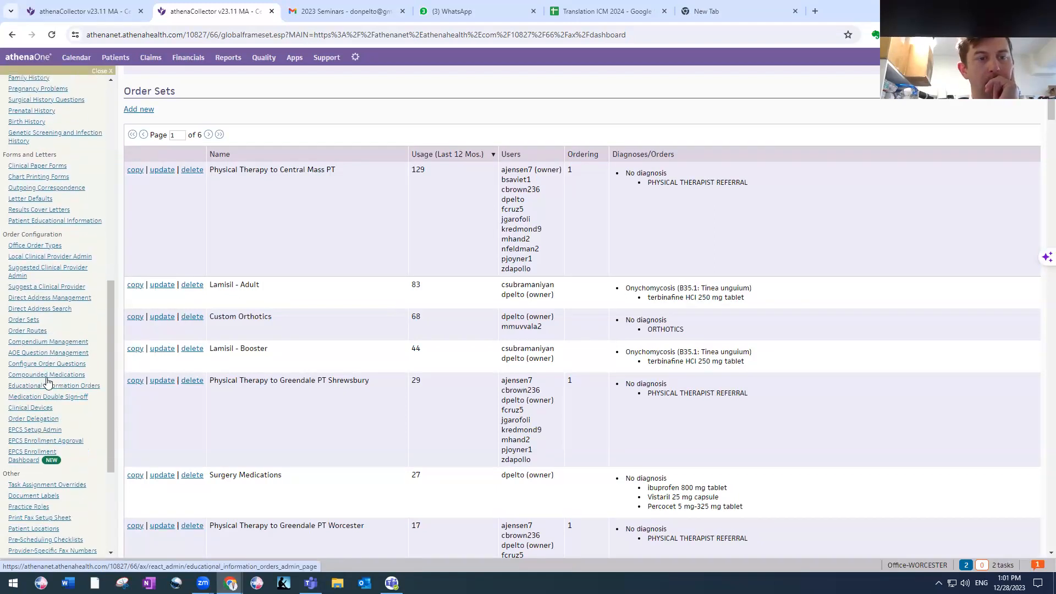
{"action": "scroll", "coordinate": [47, 381], "scroll_direction": "down", "scroll_amount": 1}
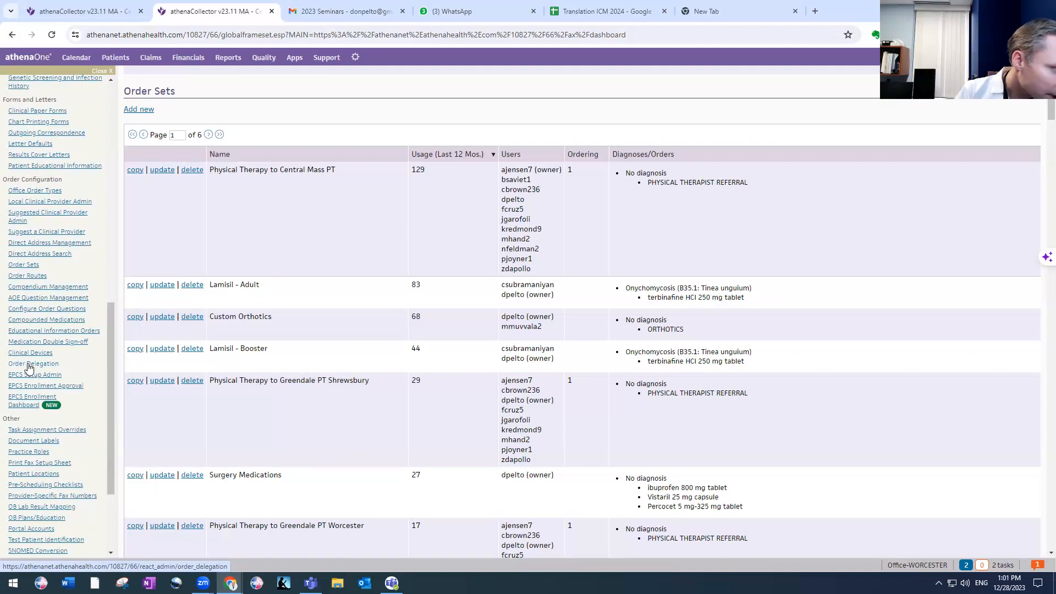
{"action": "scroll", "coordinate": [30, 367], "scroll_direction": "down", "scroll_amount": 1}
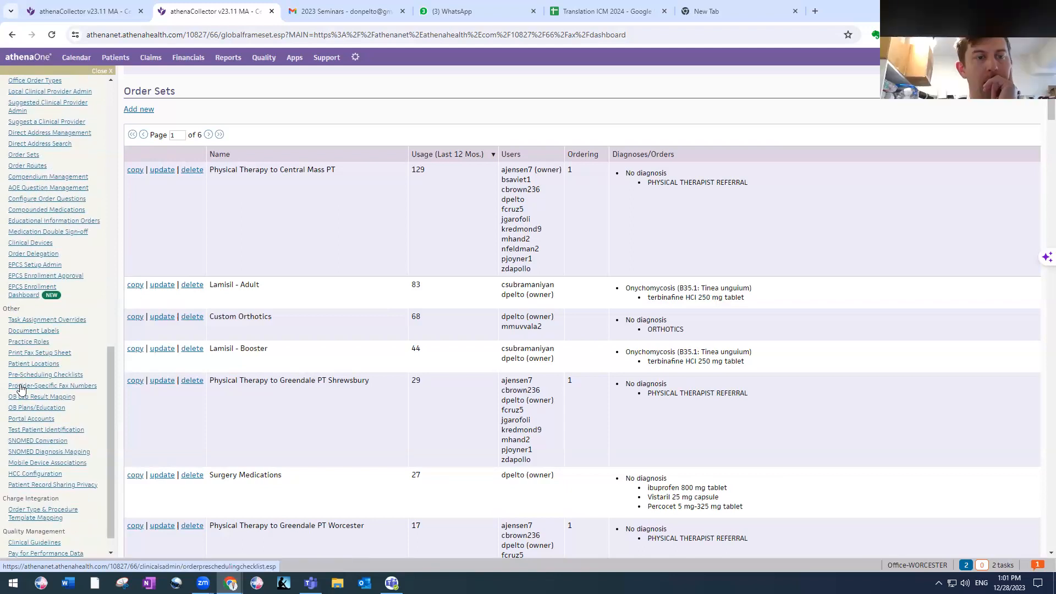
{"action": "scroll", "coordinate": [27, 392], "scroll_direction": "down", "scroll_amount": 1}
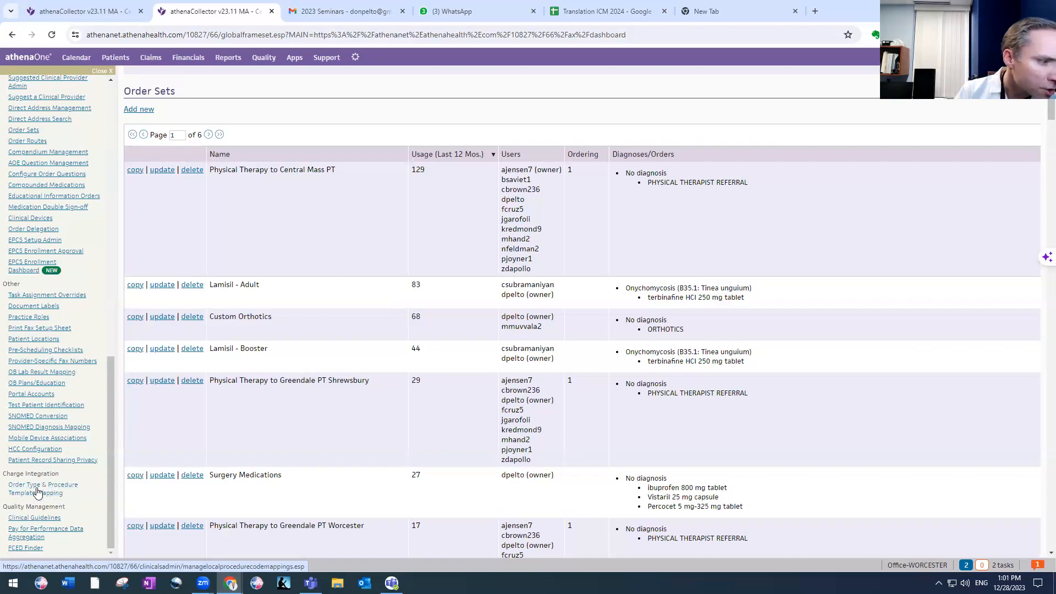
{"action": "left_click", "coordinate": [37, 490]}
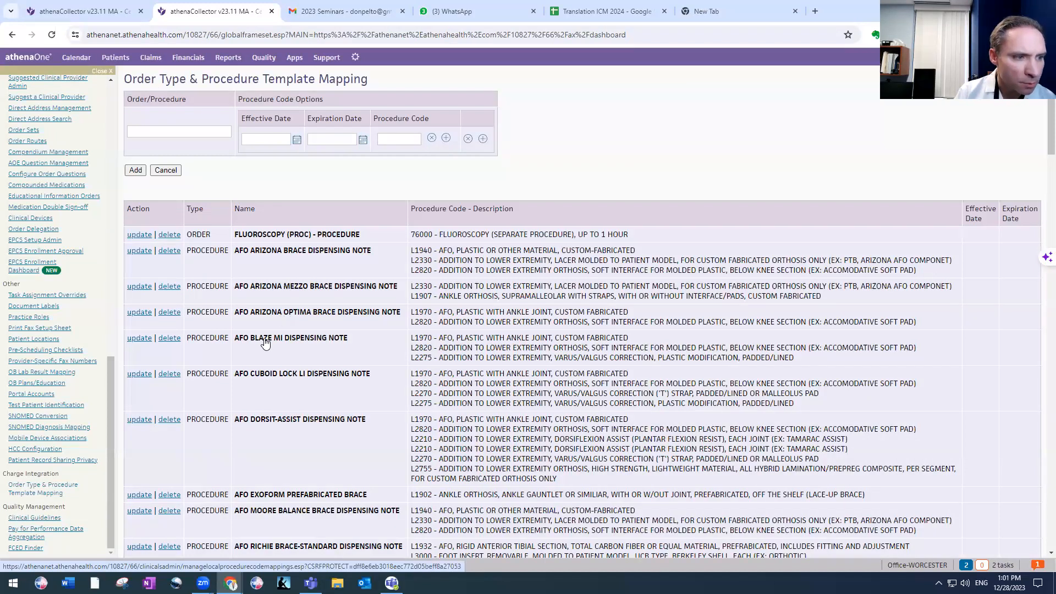
Step: Review which procedure codes are mapped to the brace, injection, cast and debridement procedure templates
{"action": "scroll", "coordinate": [434, 351], "scroll_direction": "down", "scroll_amount": 1}
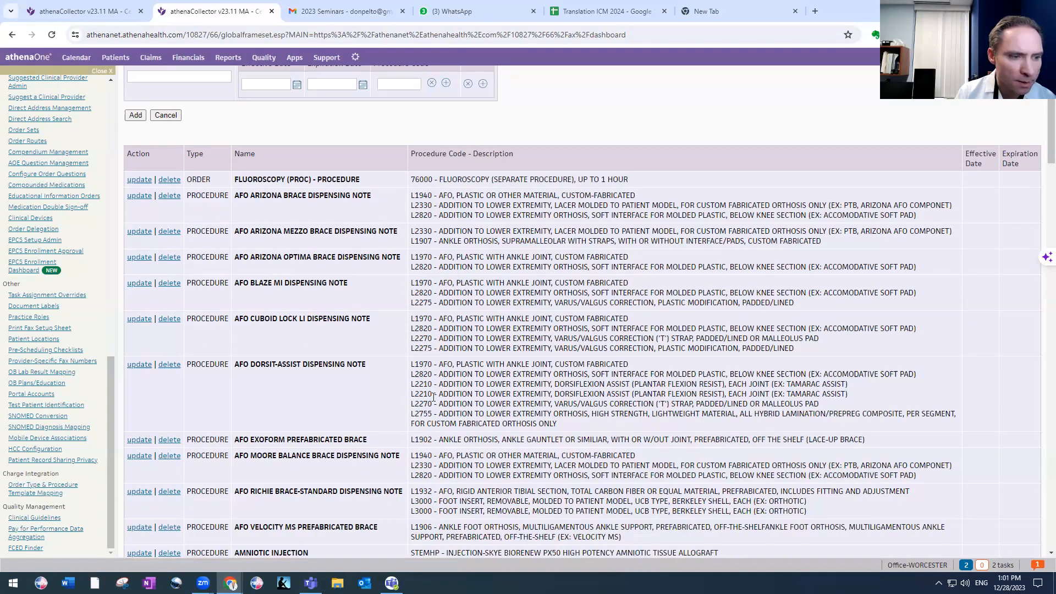
{"action": "scroll", "coordinate": [433, 397], "scroll_direction": "down", "scroll_amount": 3}
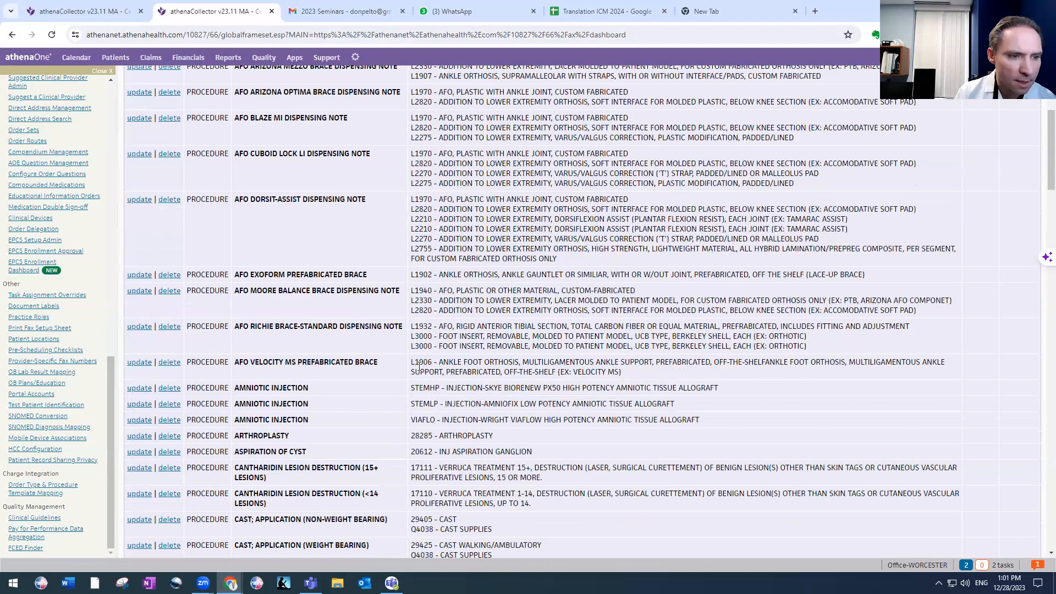
{"action": "scroll", "coordinate": [428, 362], "scroll_direction": "down", "scroll_amount": 1}
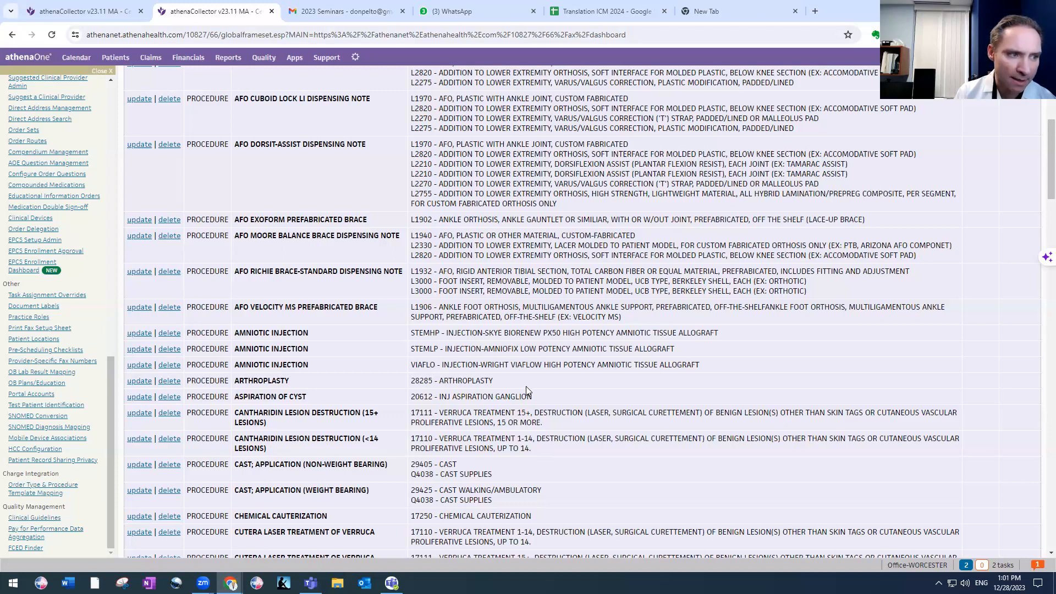
{"action": "scroll", "coordinate": [526, 390], "scroll_direction": "down", "scroll_amount": 2}
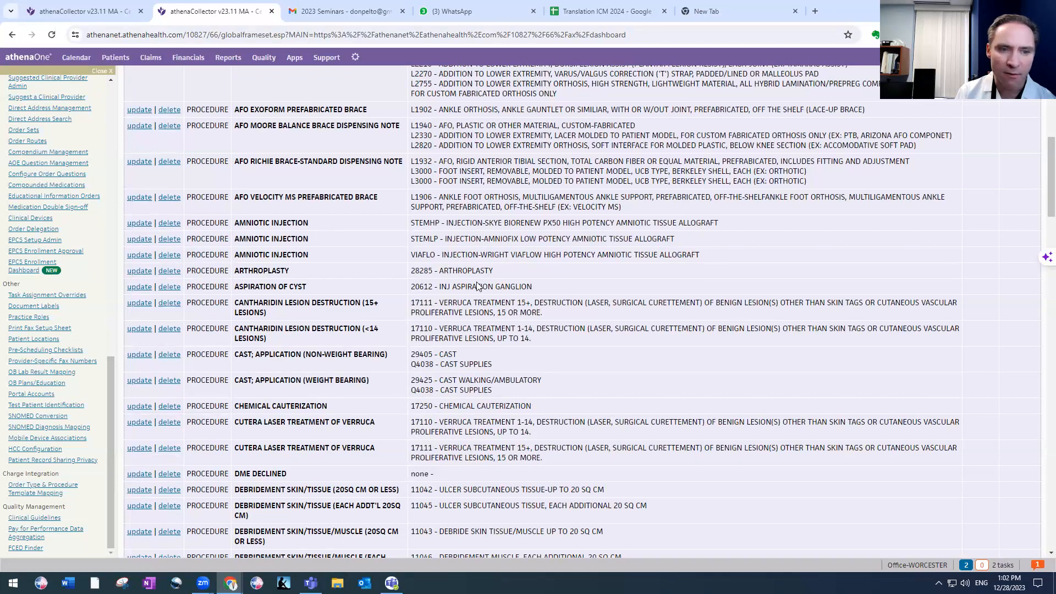
{"action": "scroll", "coordinate": [492, 360], "scroll_direction": "down", "scroll_amount": 2}
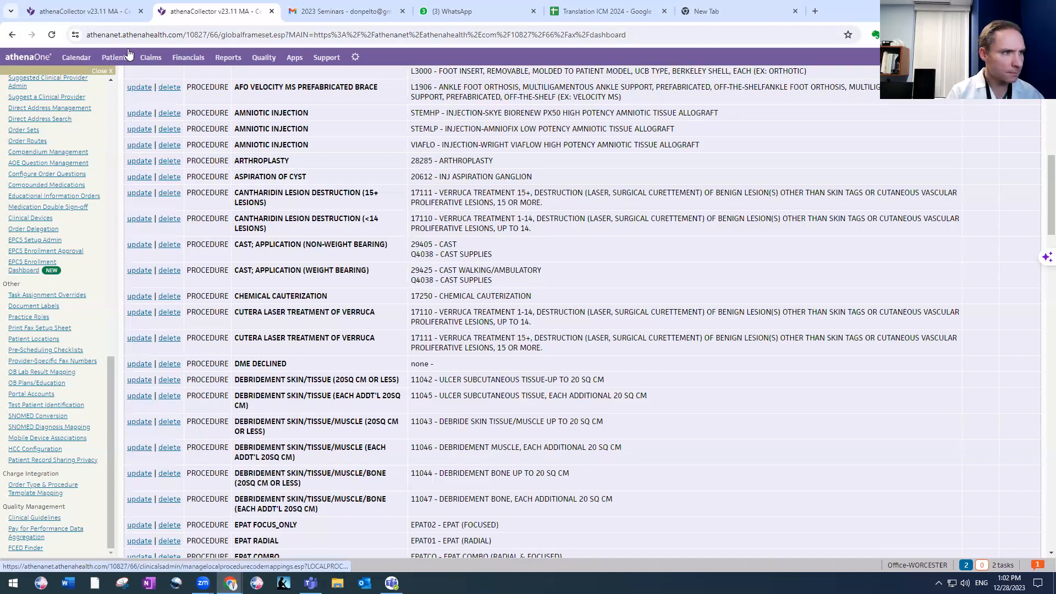
Step: Switch back to the test patient's encounter, enter placeholder text in the discussion note and open the form for saving it as a macro
{"action": "left_click", "coordinate": [88, 11]}
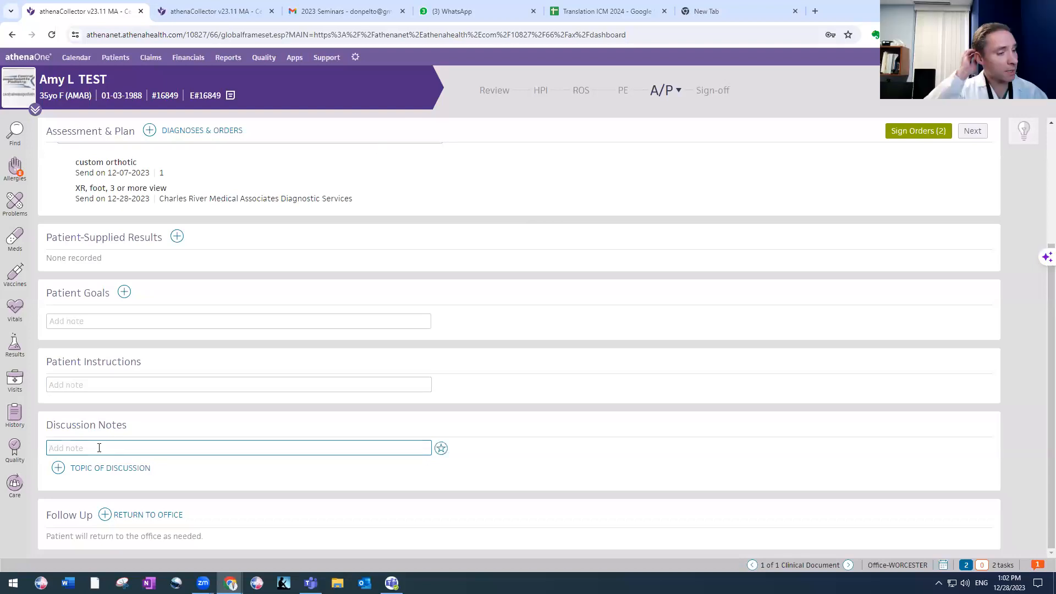
{"action": "left_click", "coordinate": [92, 385]}
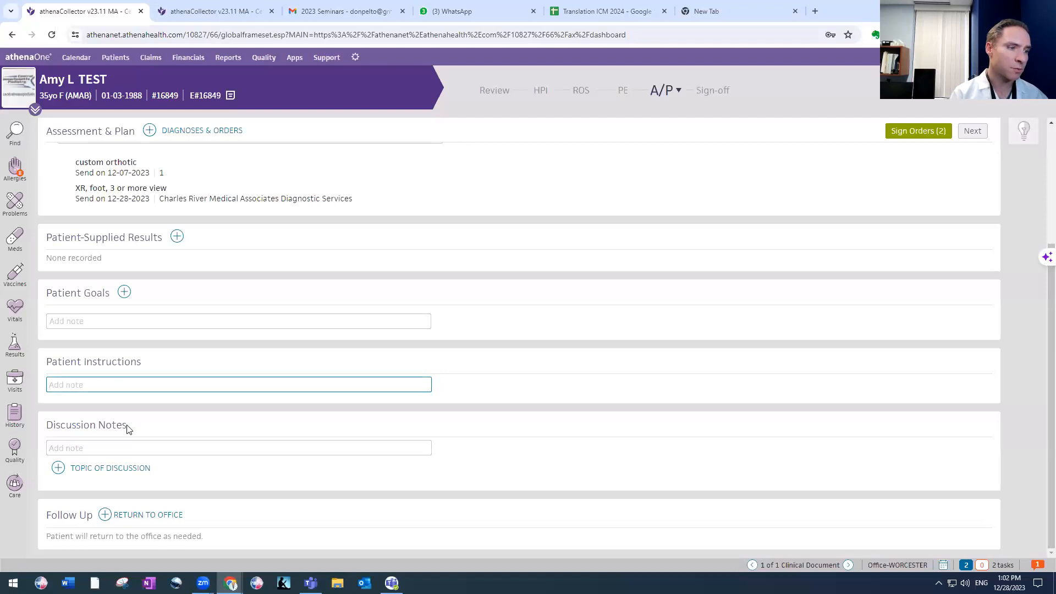
{"action": "left_click", "coordinate": [116, 451]}
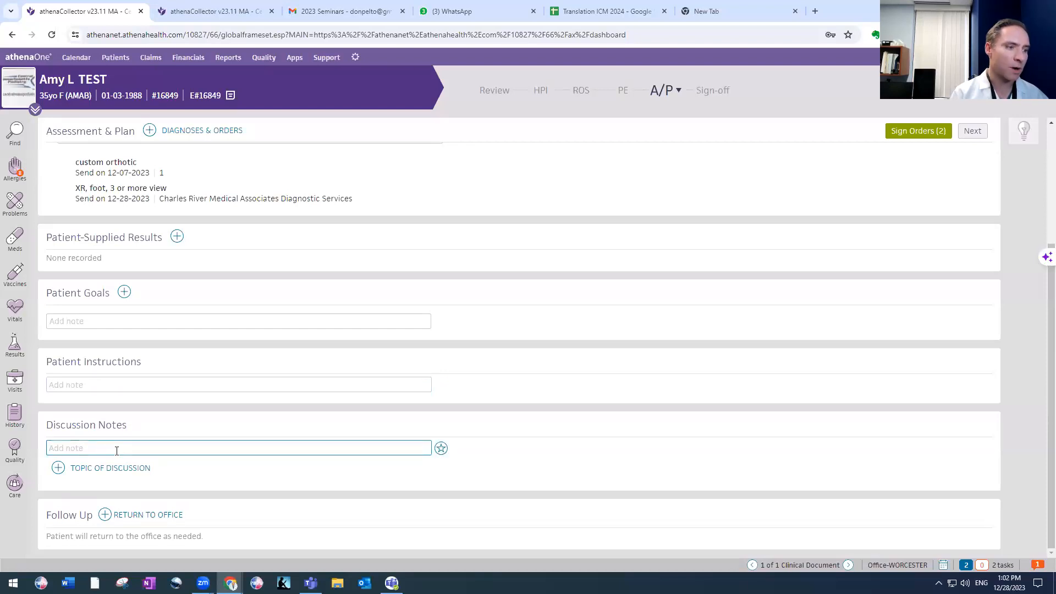
{"action": "type", "text": "a;sdlkajsd;flkjas;dlkf"}
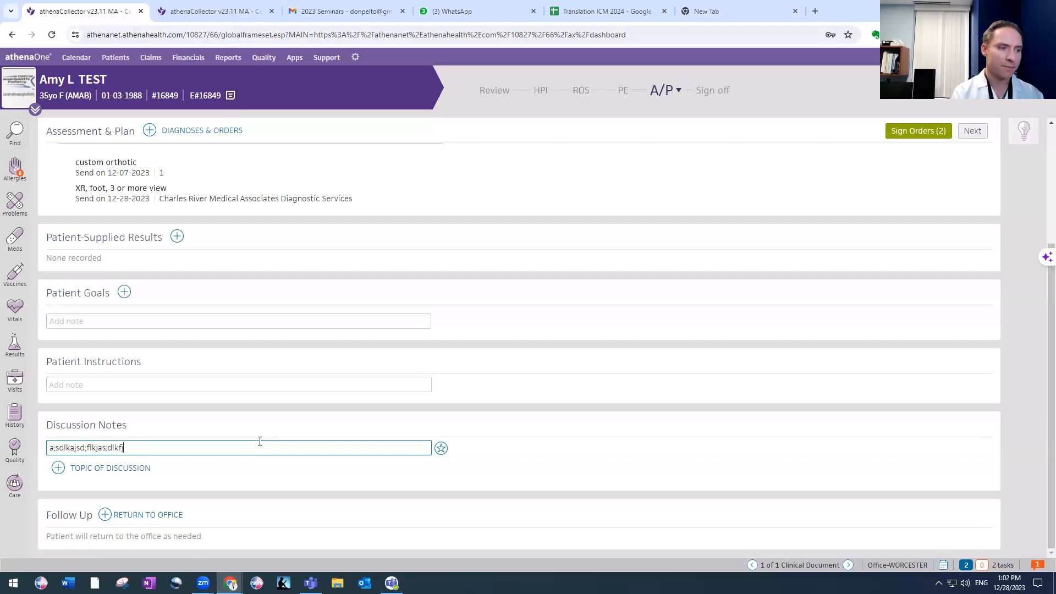
{"action": "left_click", "coordinate": [441, 448]}
{"action": "left_click", "coordinate": [556, 468]}
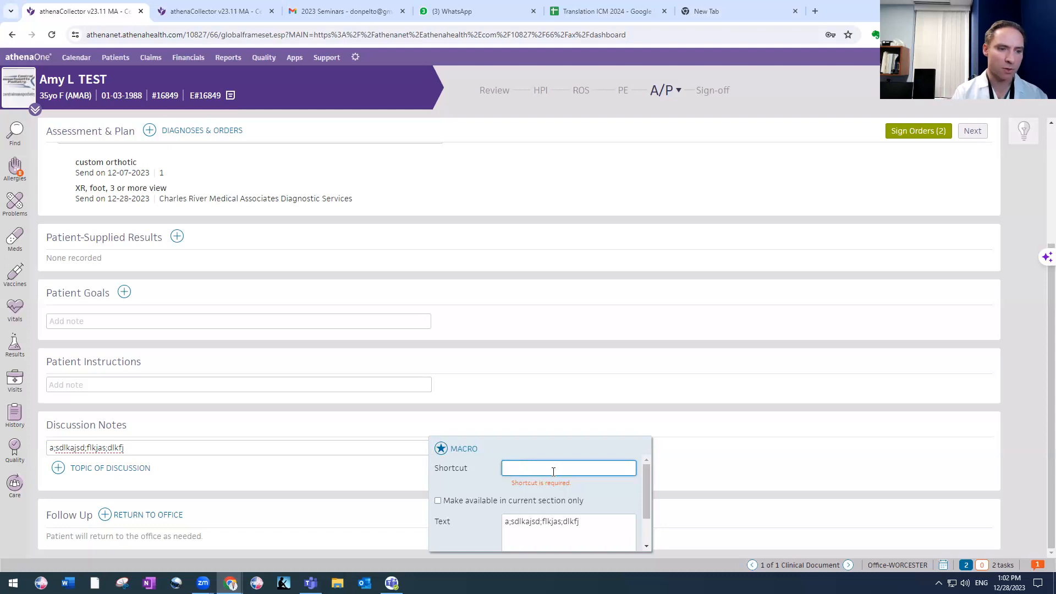
{"action": "scroll", "coordinate": [571, 463], "scroll_direction": "down", "scroll_amount": 1}
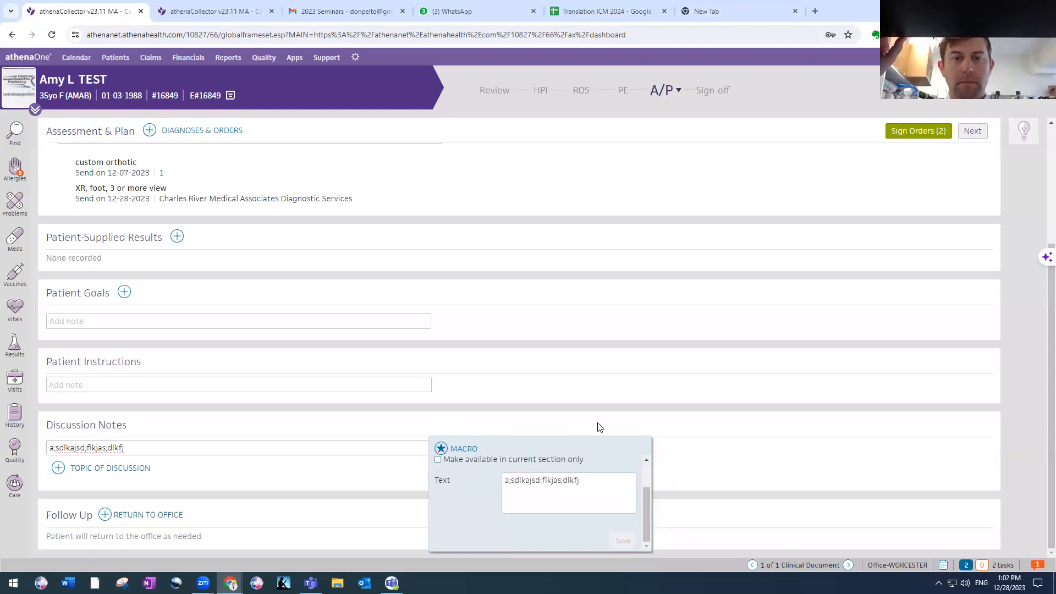
Step: Dismiss the macro form without saving and delete the placeholder text from the discussion note
{"action": "left_click", "coordinate": [674, 423]}
{"action": "left_click", "coordinate": [153, 445]}
{"action": "left_click_drag", "start_coordinate": [153, 445], "coordinate": [48, 446]}
{"action": "key", "text": "BackSpace"}
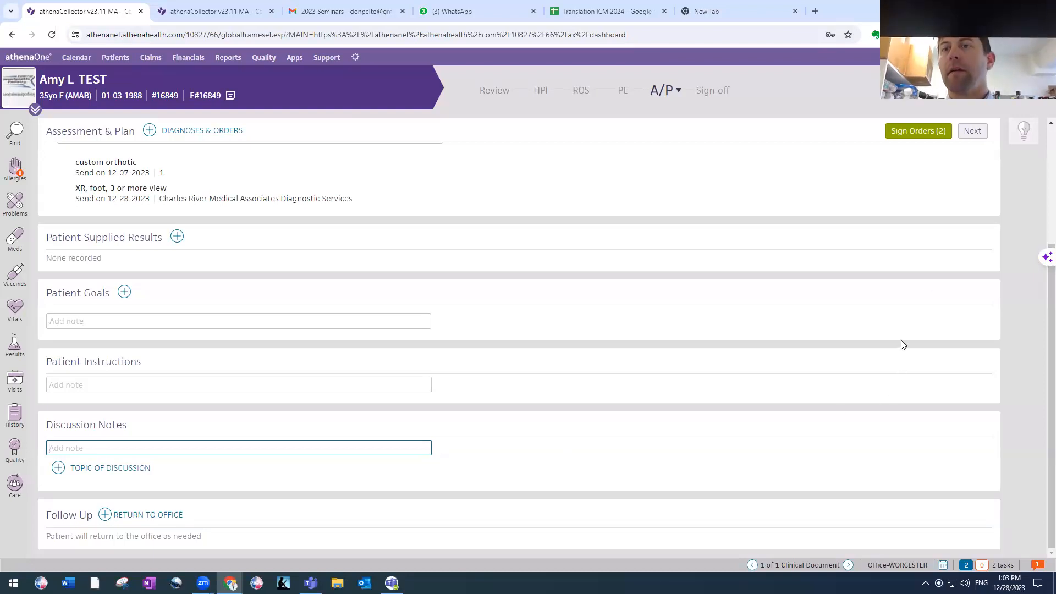
Step: Move the encounter to the sign-off stage and look through the letters available for it without adding one
{"action": "left_click", "coordinate": [972, 133]}
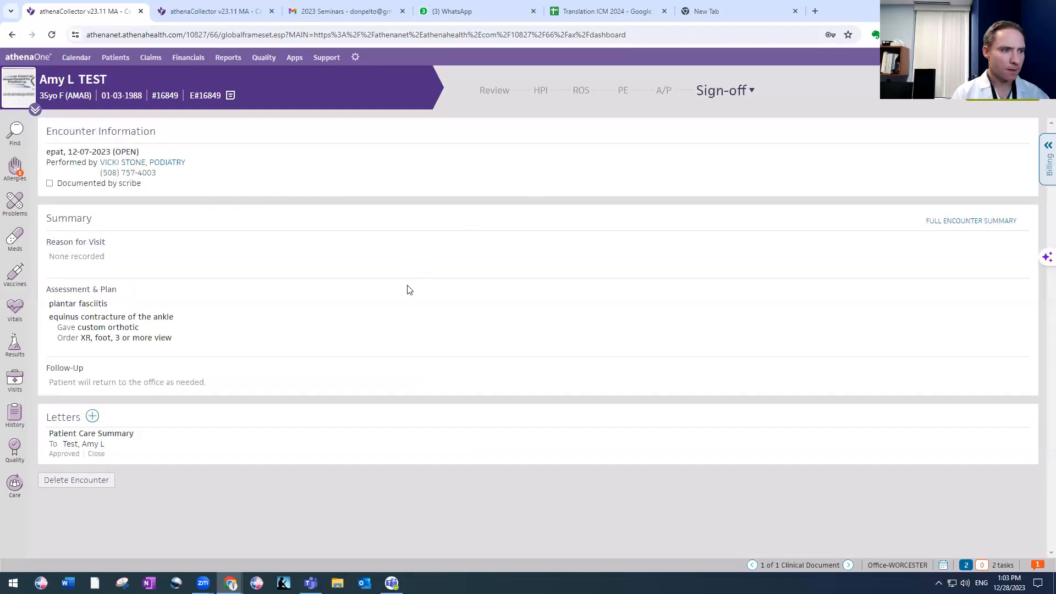
{"action": "left_click", "coordinate": [93, 416]}
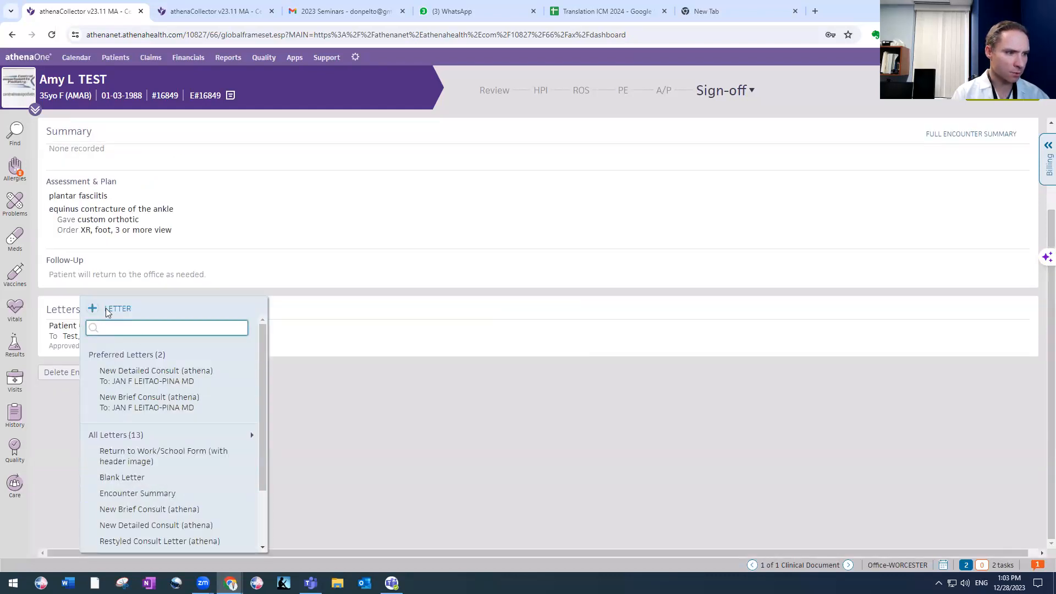
{"action": "left_click", "coordinate": [70, 326]}
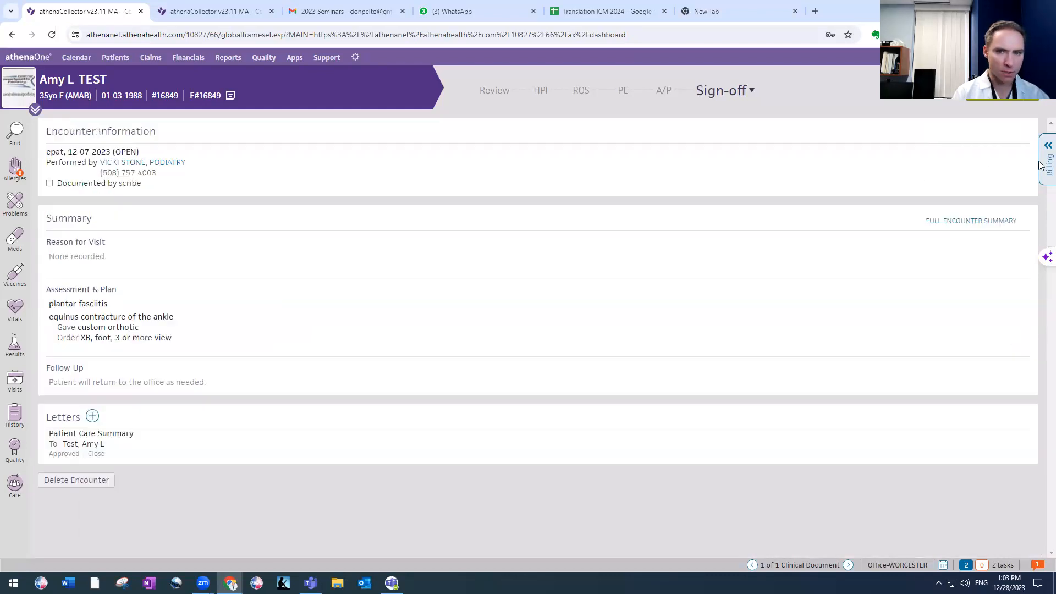
Step: Review the encounter's billing services and notes without saving any changes, and check the pending notification
{"action": "left_click", "coordinate": [1045, 164]}
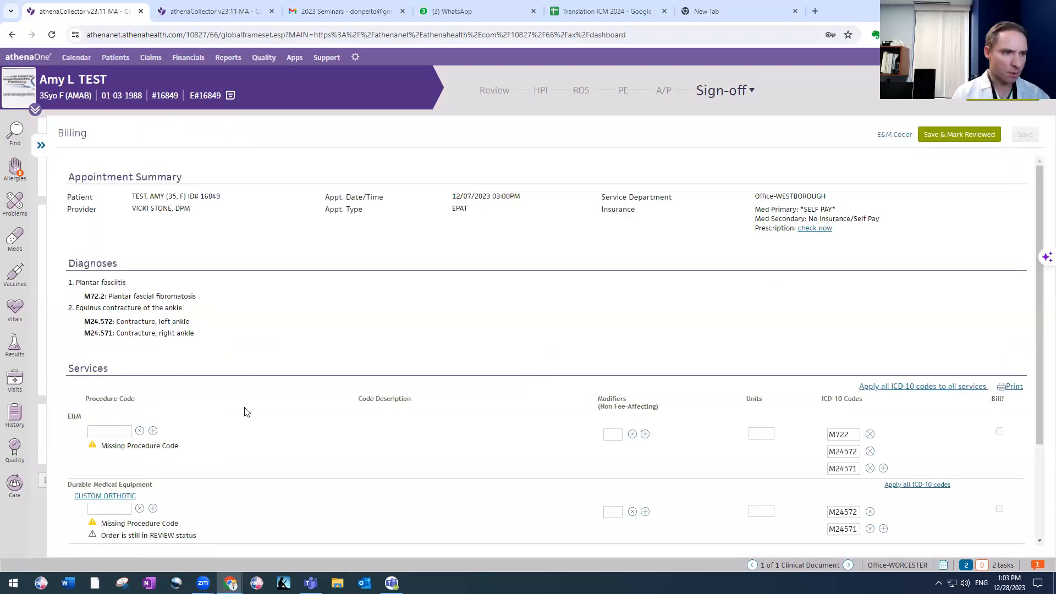
{"action": "scroll", "coordinate": [245, 412], "scroll_direction": "down", "scroll_amount": 3}
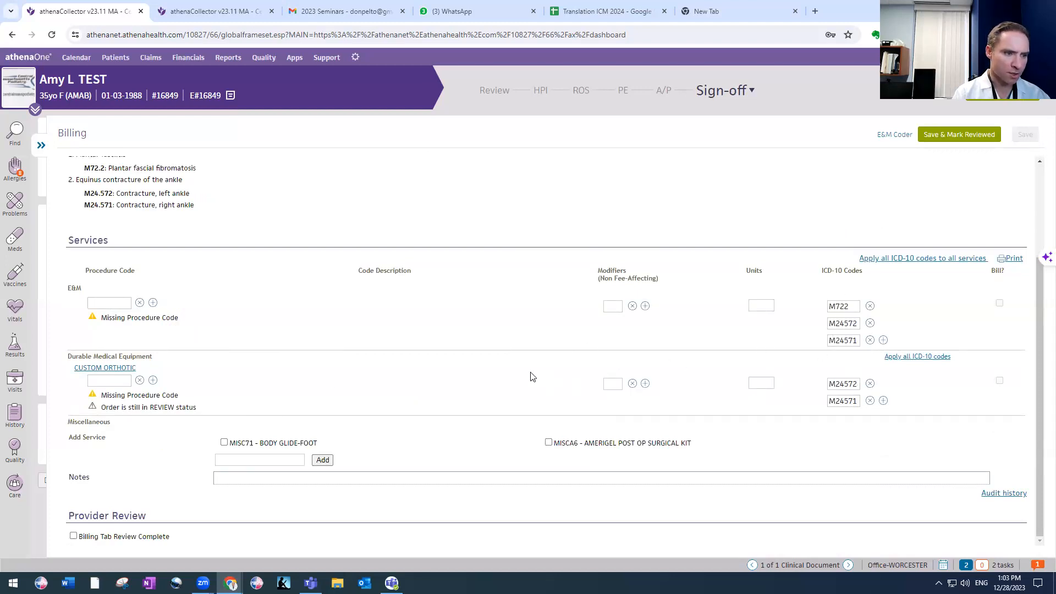
{"action": "left_click", "coordinate": [242, 476]}
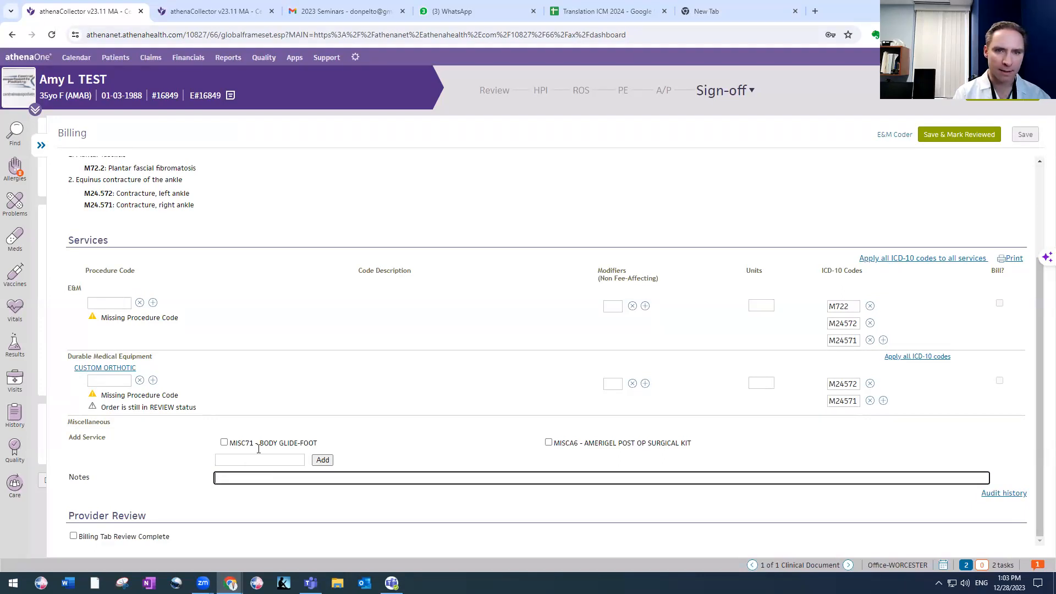
{"action": "left_click", "coordinate": [40, 145]}
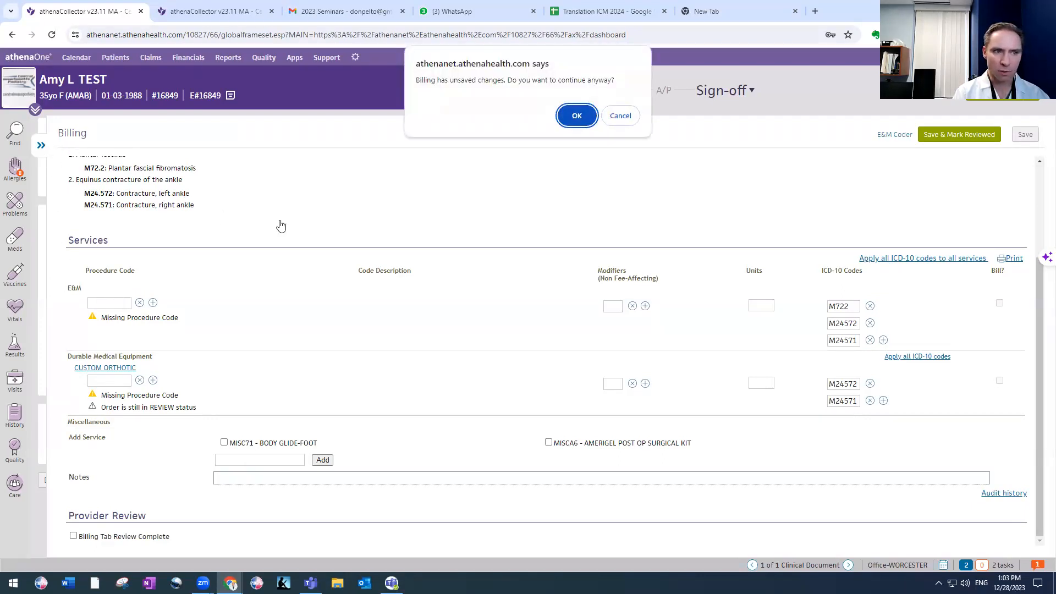
{"action": "left_click", "coordinate": [577, 111]}
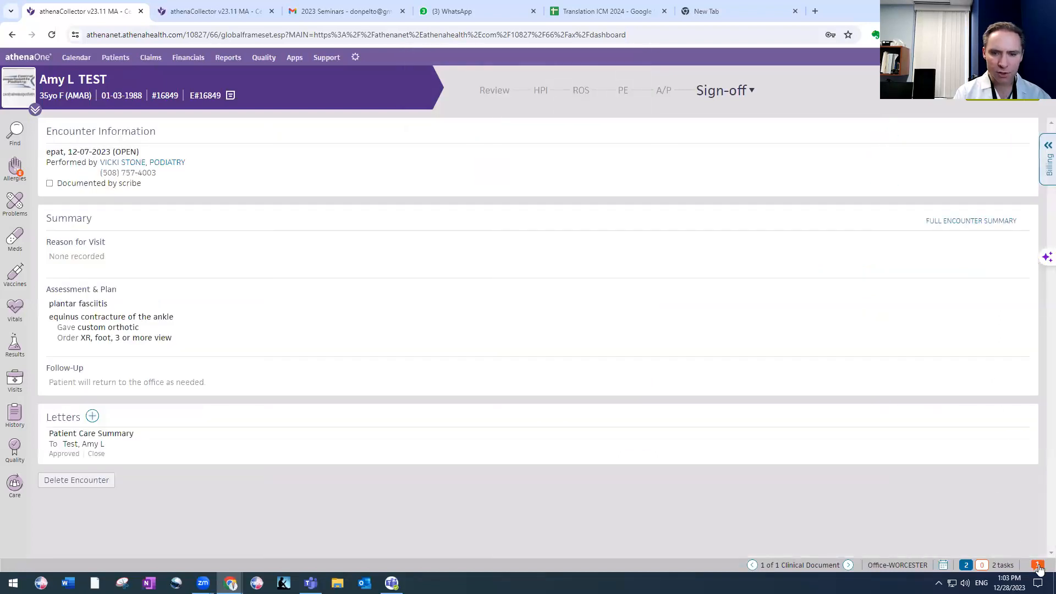
{"action": "left_click", "coordinate": [1038, 566]}
{"action": "left_click", "coordinate": [1038, 569]}
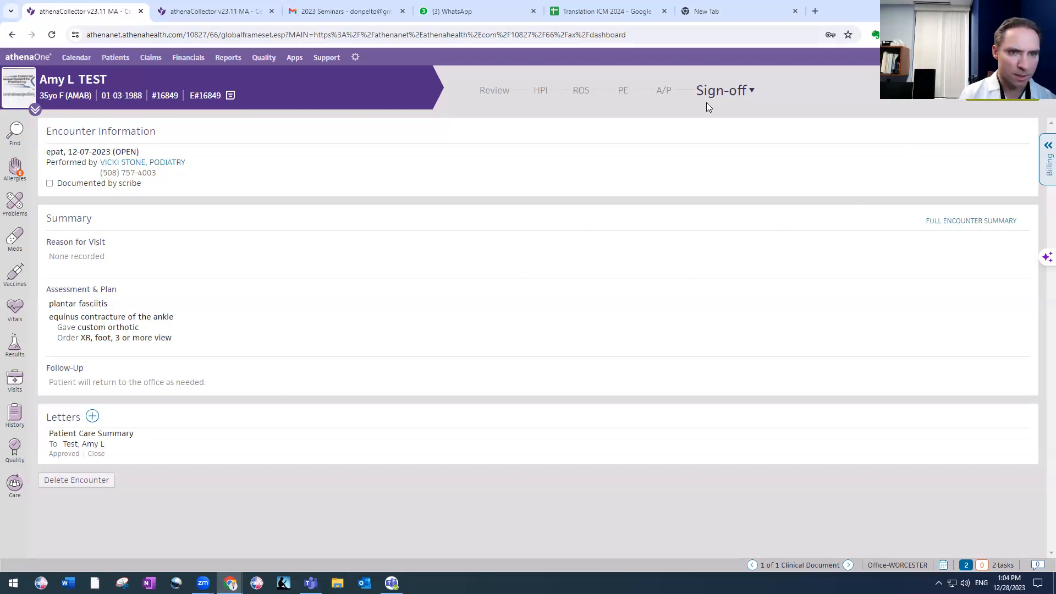
Step: Open the full encounter summary and read it through from the patient details to the assessment and plan
{"action": "left_click", "coordinate": [944, 221]}
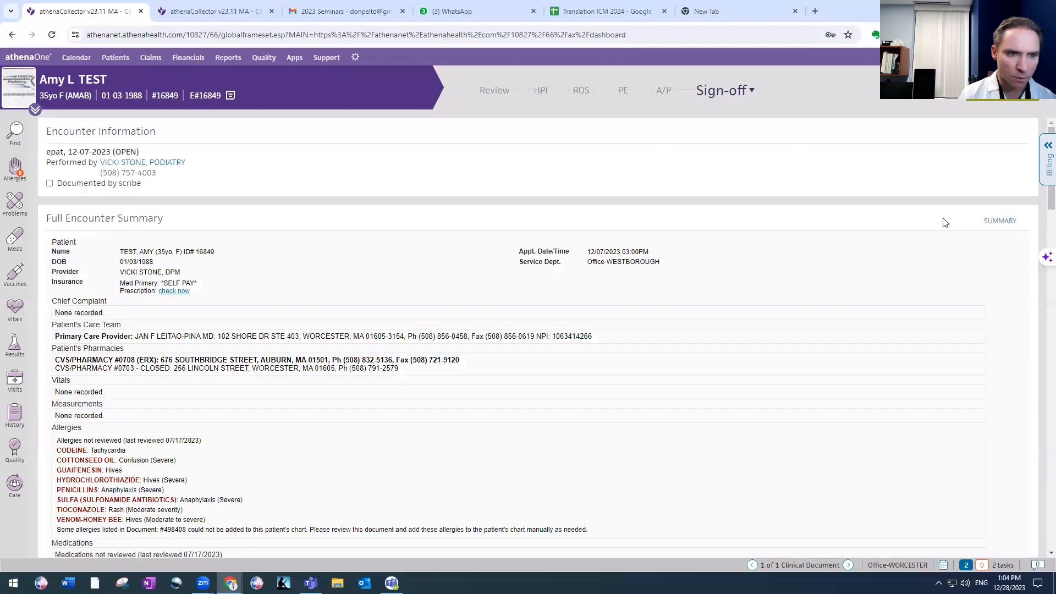
{"action": "scroll", "coordinate": [775, 278], "scroll_direction": "down", "scroll_amount": 7}
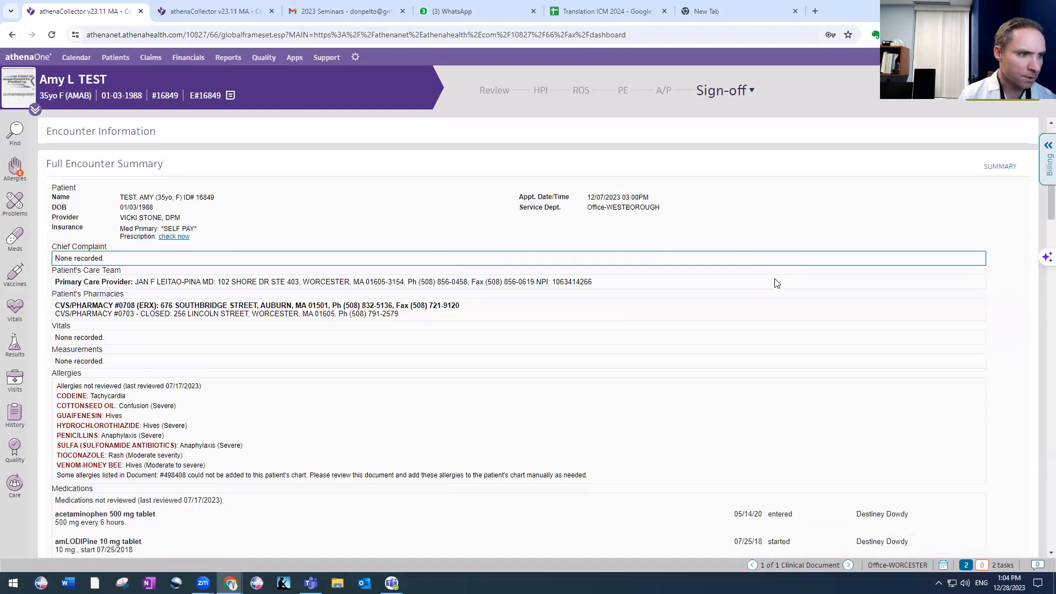
{"action": "scroll", "coordinate": [765, 282], "scroll_direction": "down", "scroll_amount": 6}
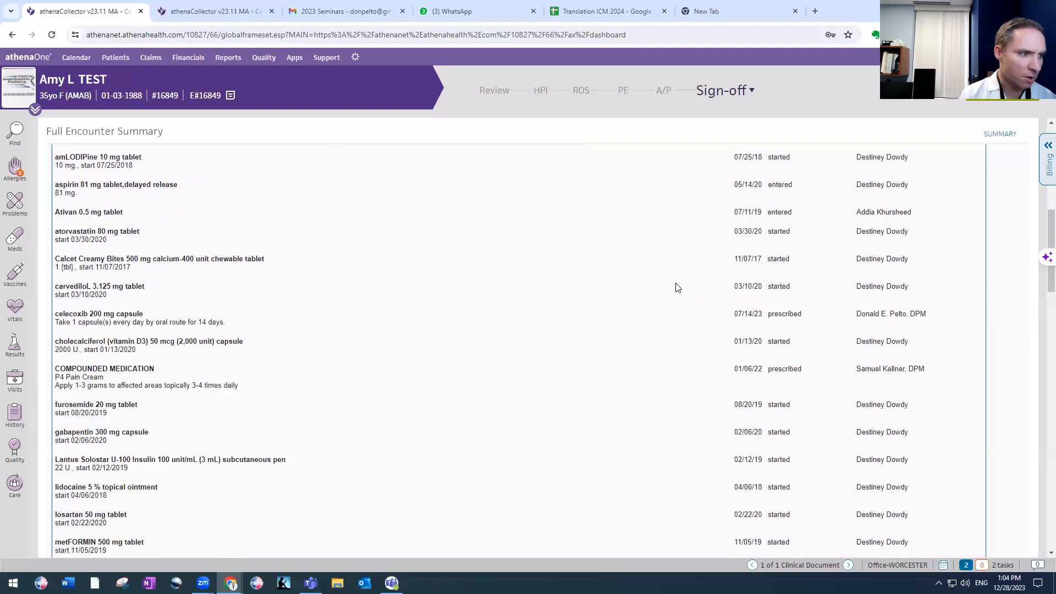
{"action": "scroll", "coordinate": [623, 298], "scroll_direction": "down", "scroll_amount": 8}
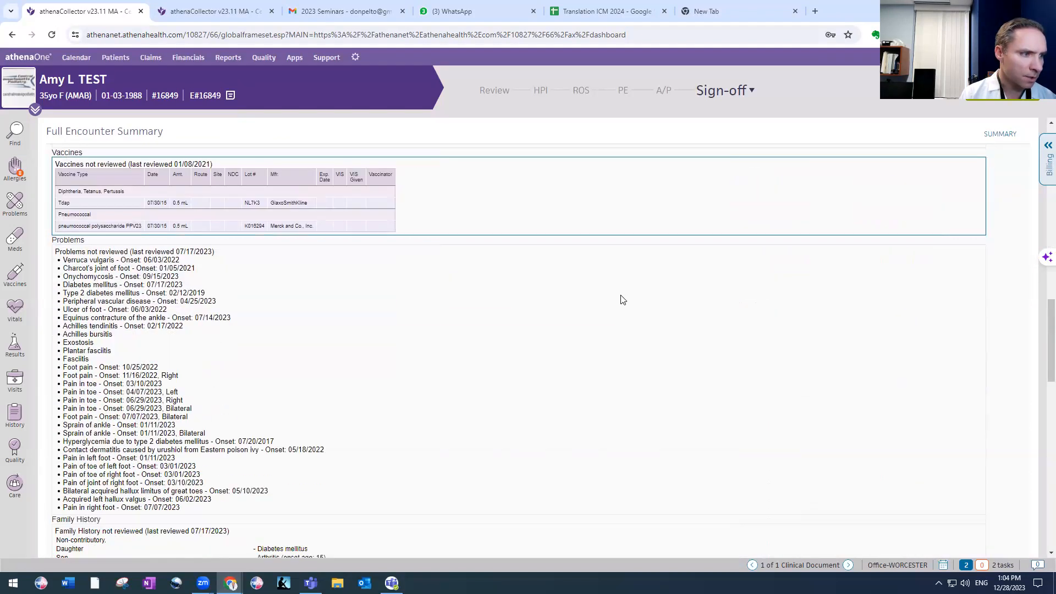
{"action": "scroll", "coordinate": [241, 270], "scroll_direction": "down", "scroll_amount": 10}
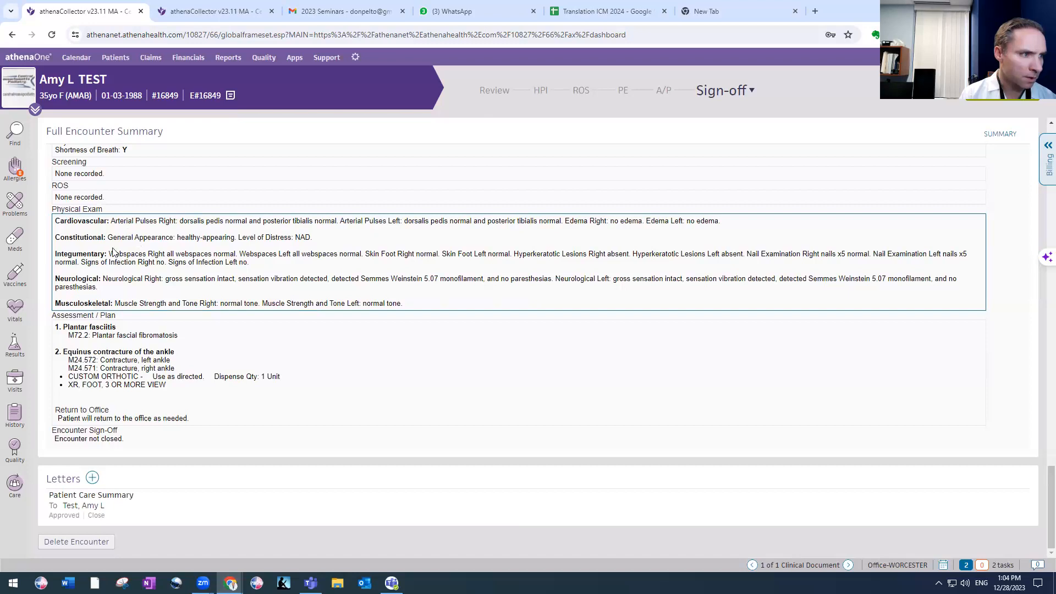
Step: Add the preferred New Detailed Consult (athena) letter addressed to the patient's primary care provider
{"action": "left_click", "coordinate": [92, 479]}
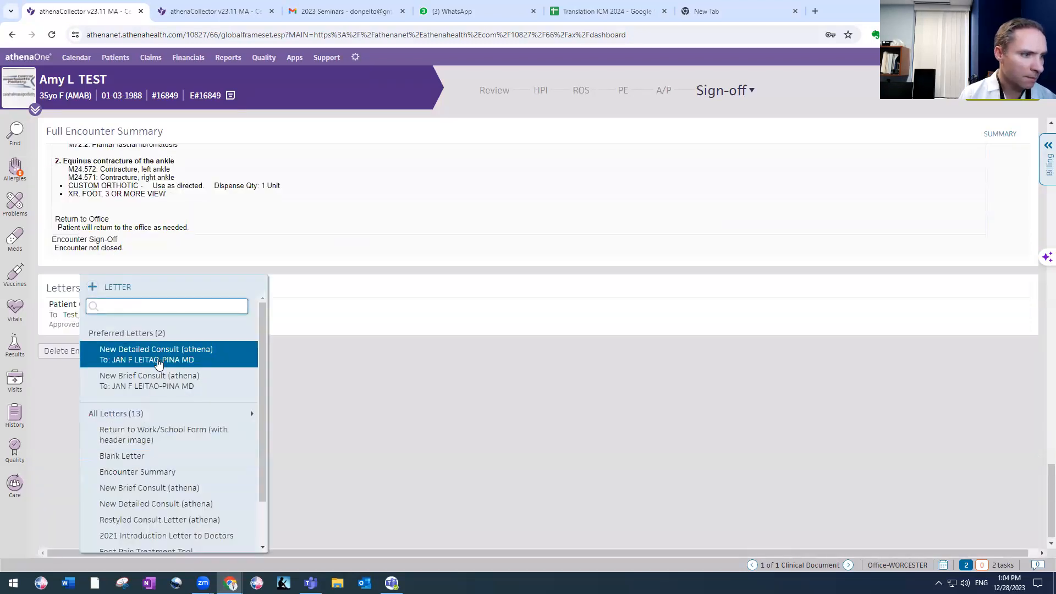
{"action": "left_click", "coordinate": [159, 359]}
{"action": "left_click", "coordinate": [356, 393]}
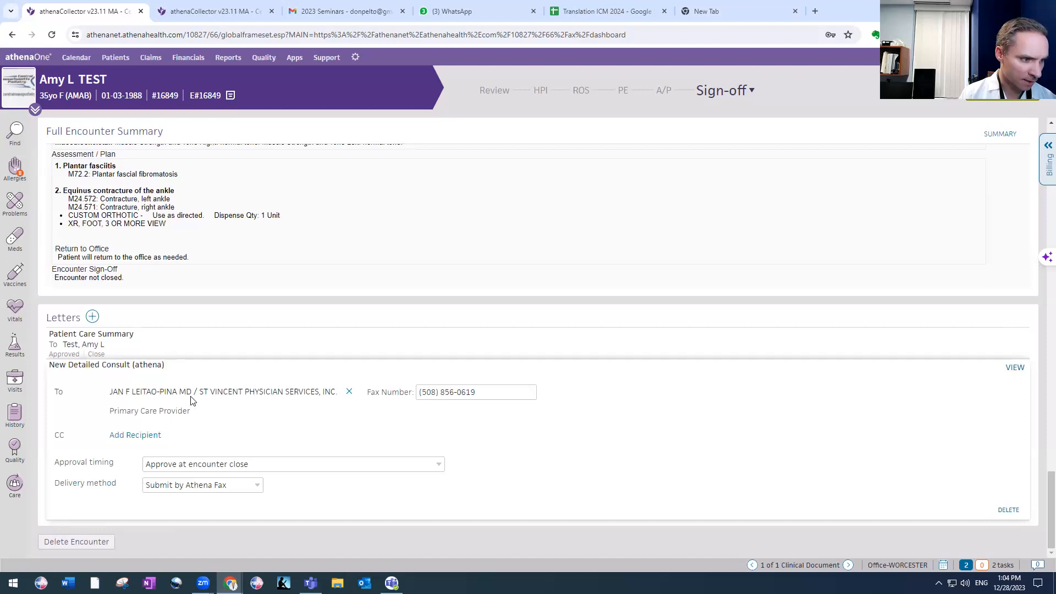
Step: Preview the new consult letter, examining its letterhead, signature, medications and physical exam, and close the preview
{"action": "left_click", "coordinate": [1014, 367]}
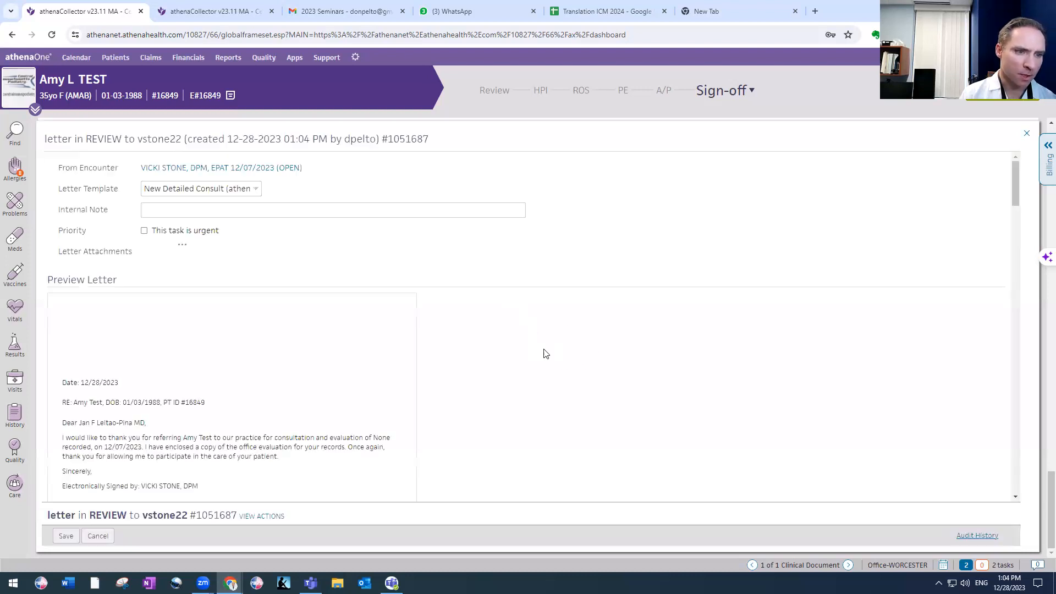
{"action": "scroll", "coordinate": [236, 362], "scroll_direction": "down", "scroll_amount": 5}
{"action": "scroll", "coordinate": [242, 297], "scroll_direction": "up", "scroll_amount": 4}
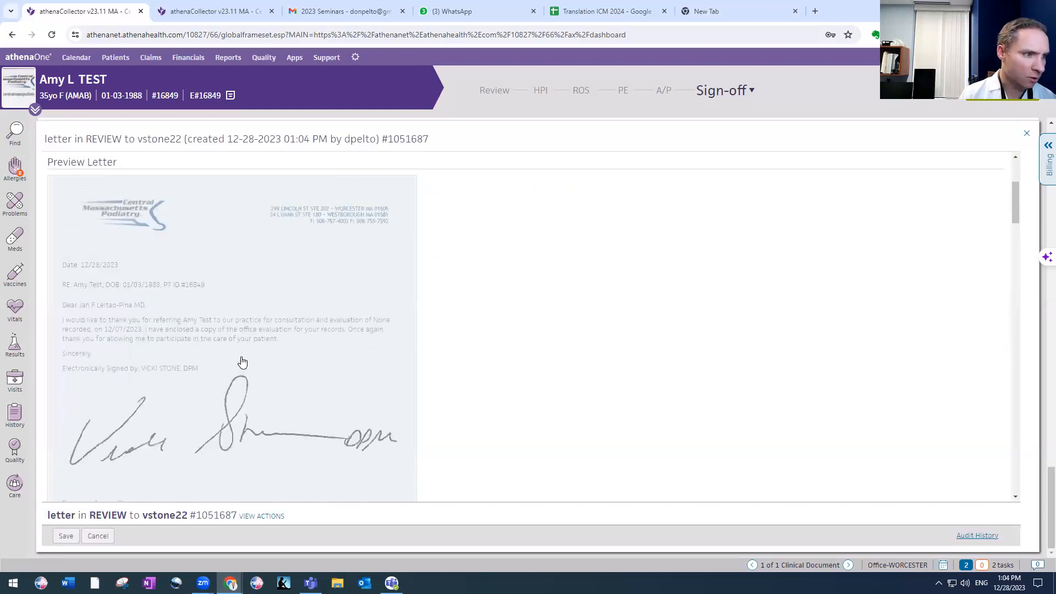
{"action": "scroll", "coordinate": [182, 380], "scroll_direction": "down", "scroll_amount": 2}
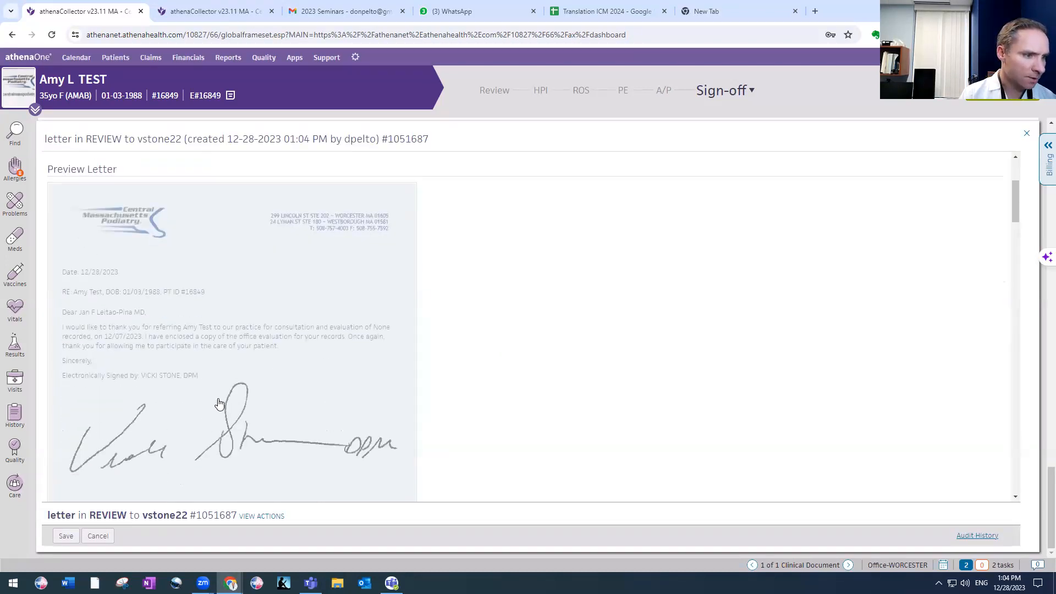
{"action": "scroll", "coordinate": [220, 400], "scroll_direction": "down", "scroll_amount": 8}
{"action": "scroll", "coordinate": [223, 398], "scroll_direction": "down", "scroll_amount": 10}
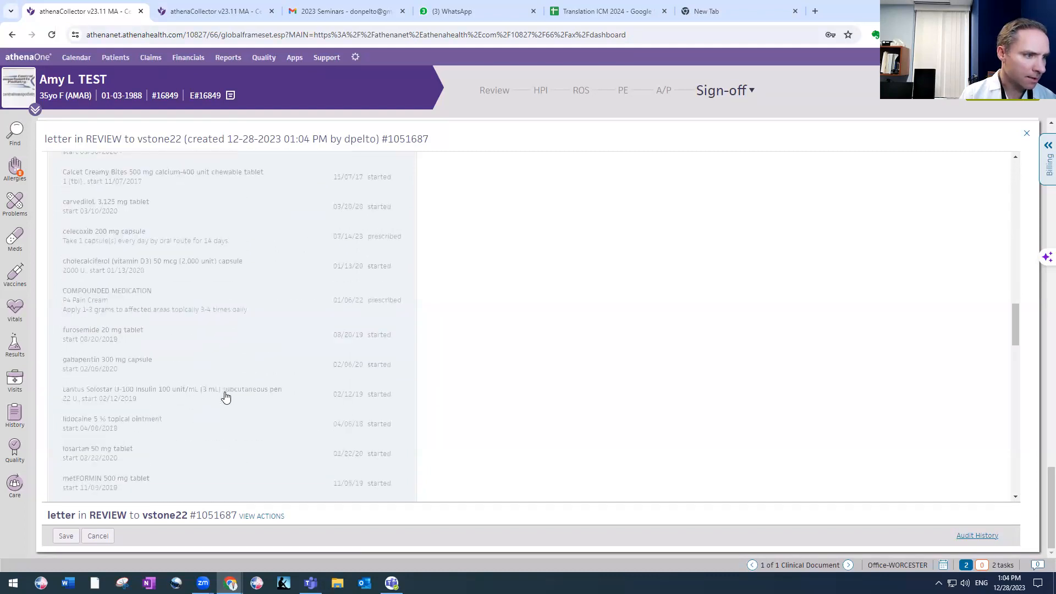
{"action": "scroll", "coordinate": [346, 364], "scroll_direction": "down", "scroll_amount": 5}
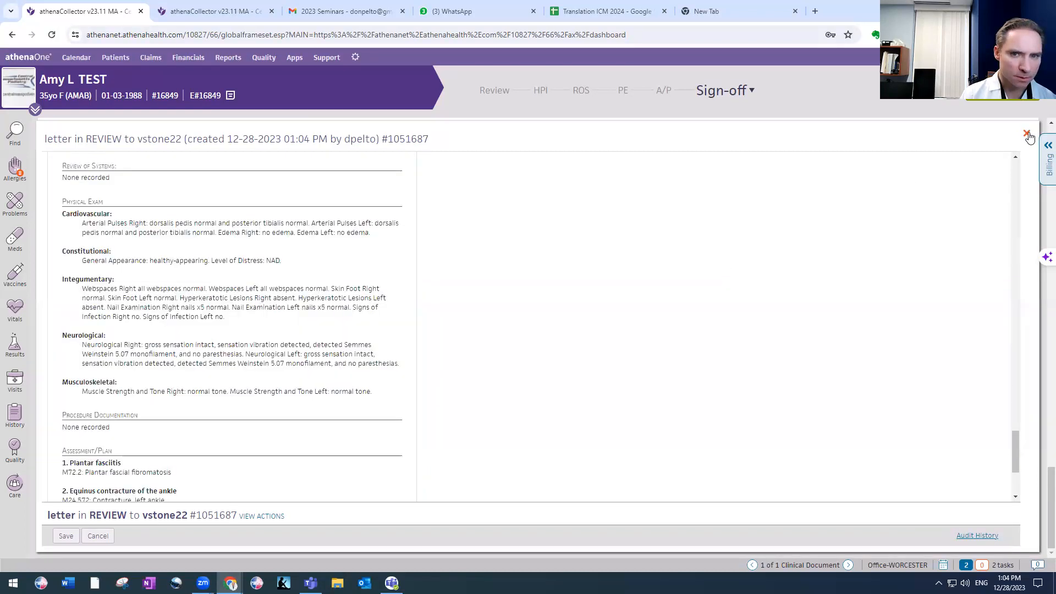
{"action": "left_click", "coordinate": [1026, 132]}
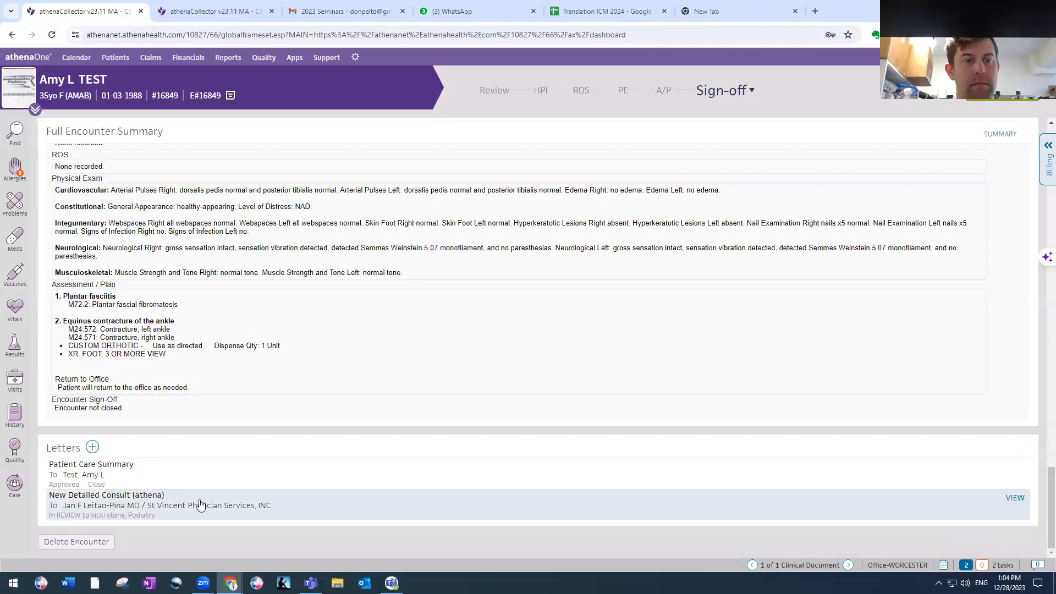
Step: Reopen the detailed consult letter, check its full content down to the assessment and history, and close it
{"action": "left_click", "coordinate": [1015, 498]}
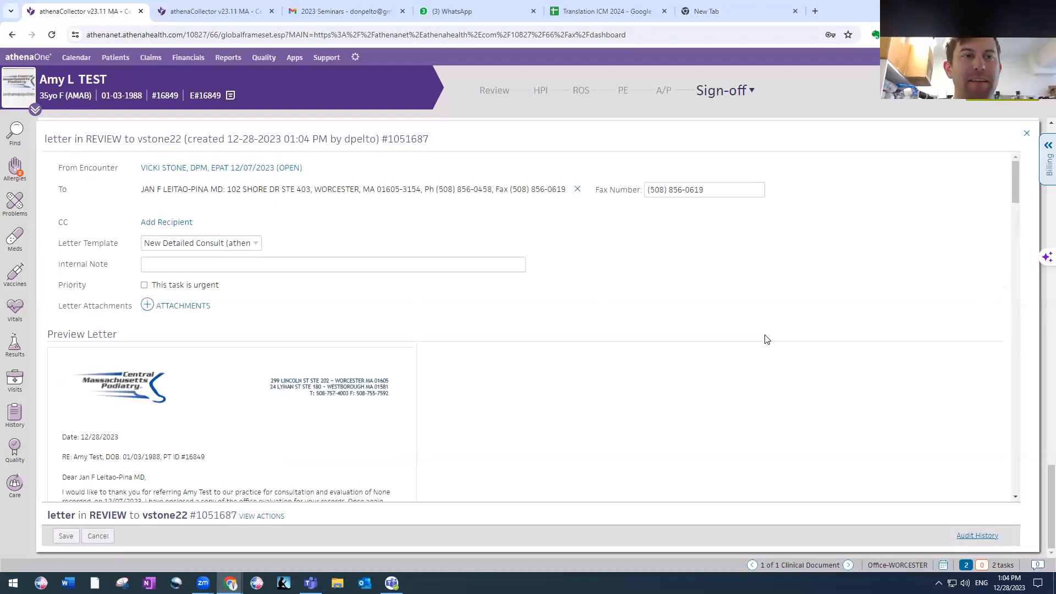
{"action": "scroll", "coordinate": [767, 339], "scroll_direction": "down", "scroll_amount": 15}
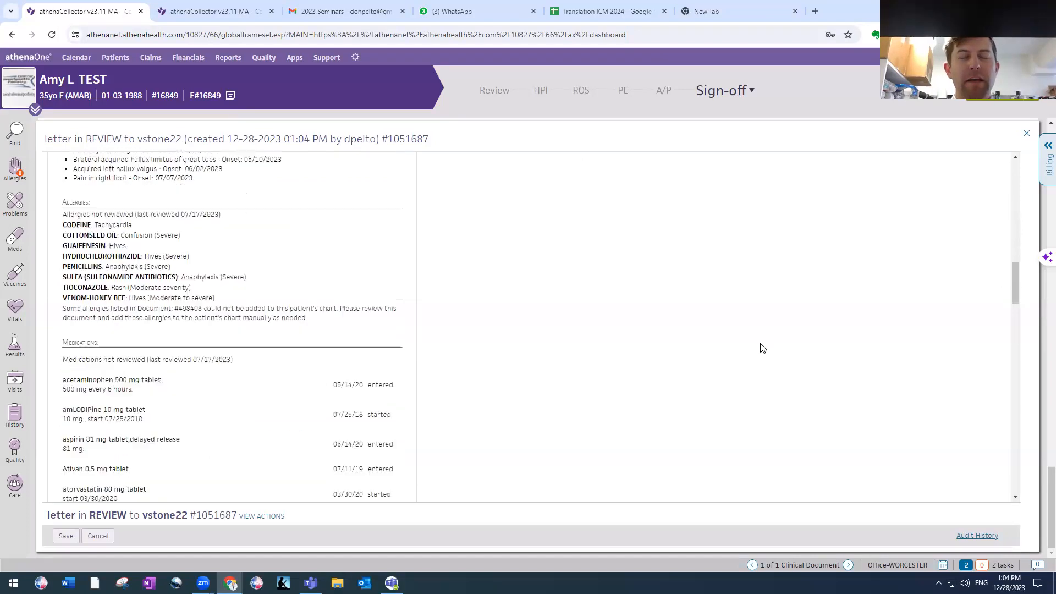
{"action": "scroll", "coordinate": [761, 348], "scroll_direction": "down", "scroll_amount": 10}
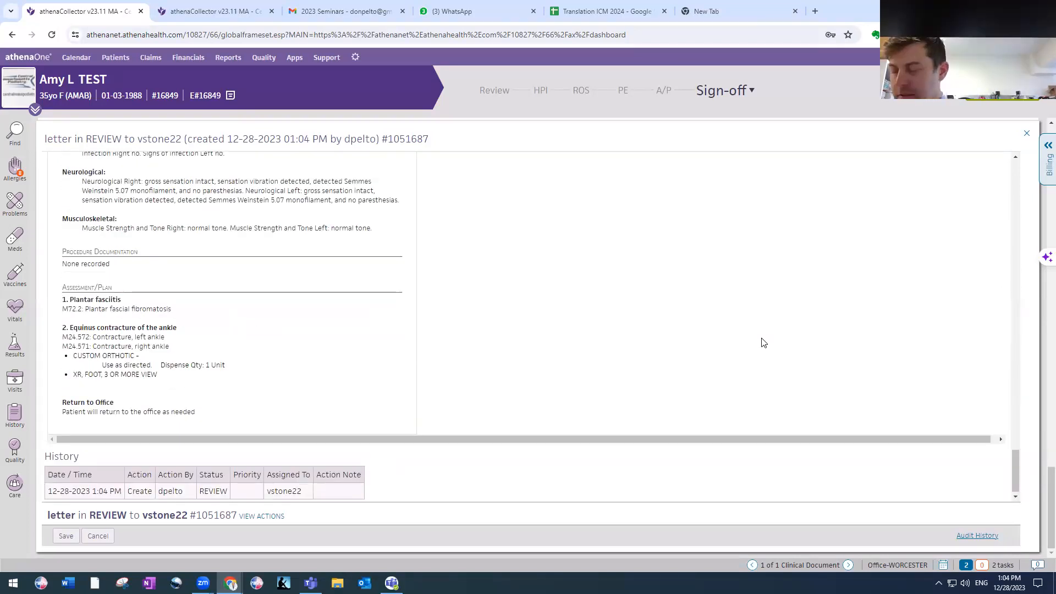
{"action": "scroll", "coordinate": [762, 345], "scroll_direction": "up", "scroll_amount": 8}
{"action": "scroll", "coordinate": [763, 342], "scroll_direction": "up", "scroll_amount": 20}
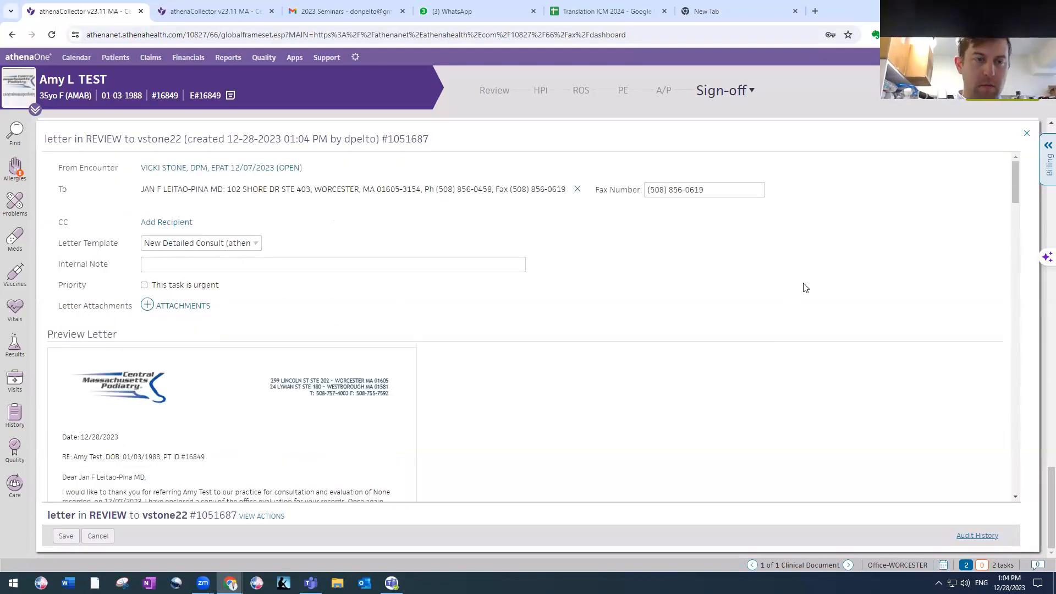
{"action": "left_click", "coordinate": [1026, 133]}
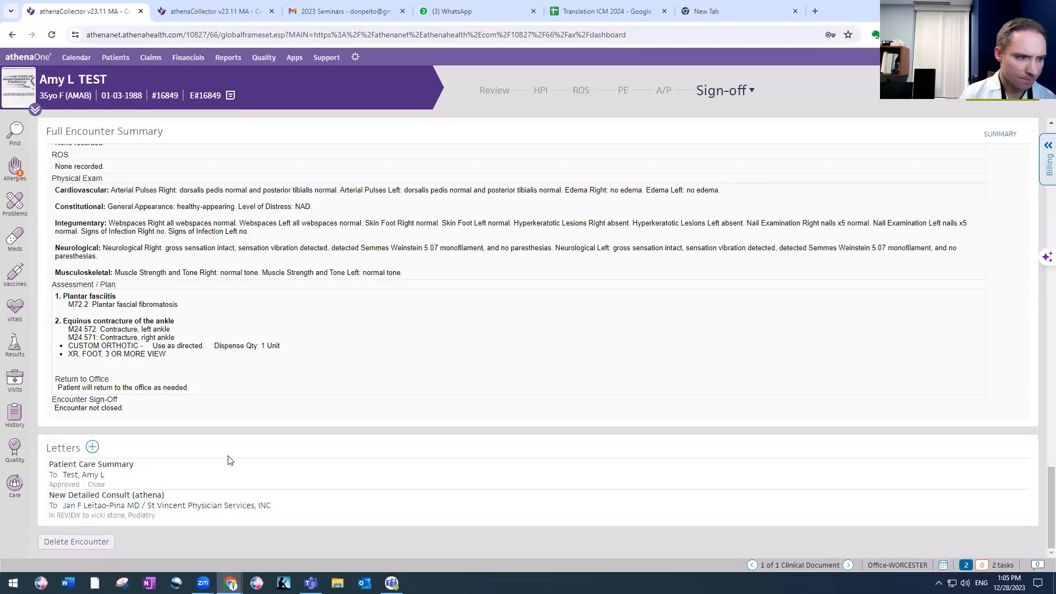
Step: Add the Routine Foot Care and Foot Pain templates to the encounter's History of Present Illness
{"action": "left_click", "coordinate": [541, 90]}
{"action": "left_click", "coordinate": [176, 132]}
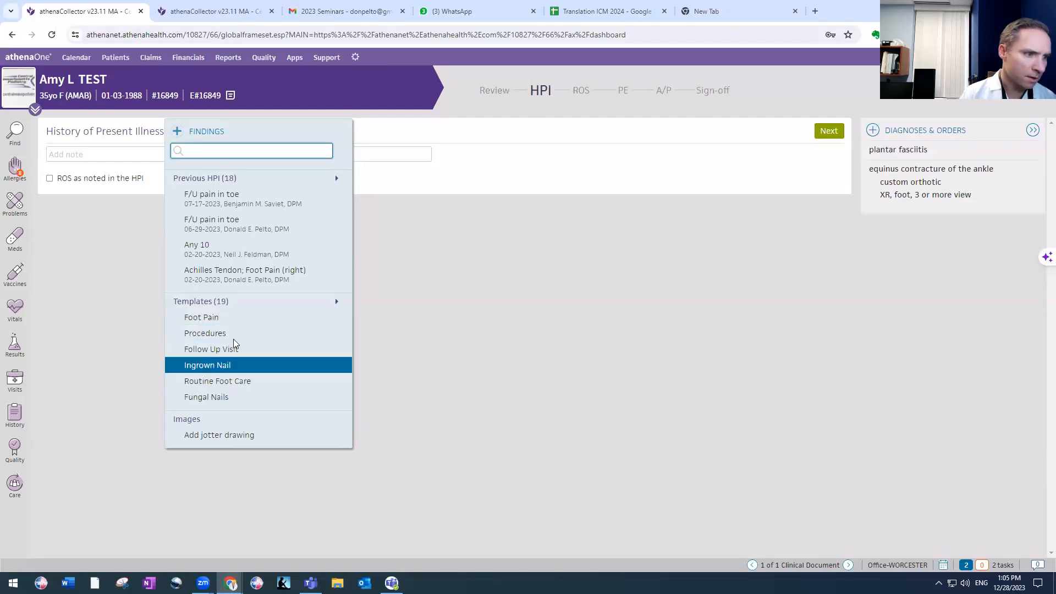
{"action": "left_click", "coordinate": [245, 301]}
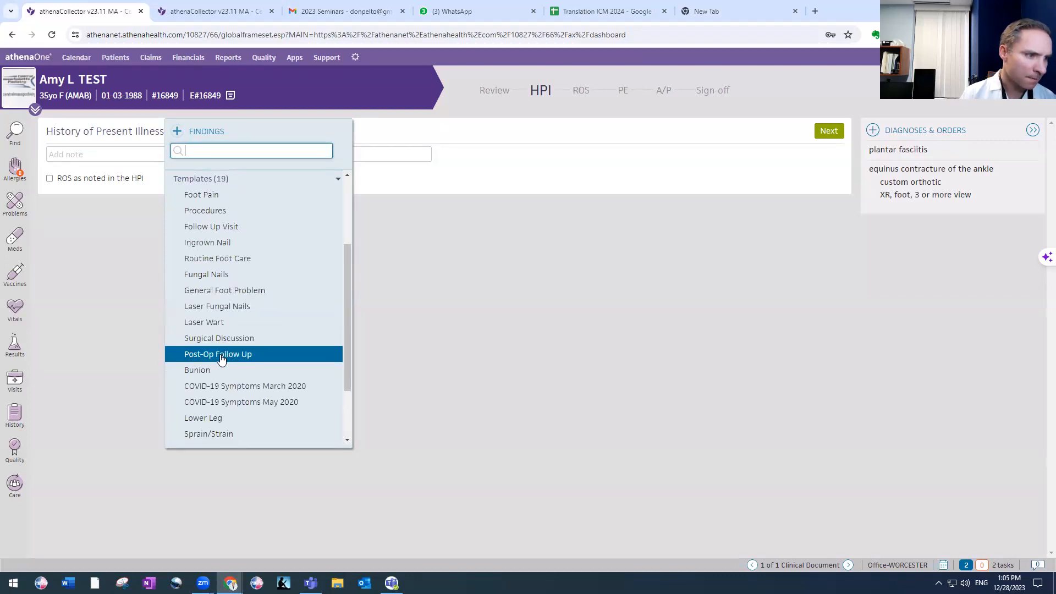
{"action": "left_click", "coordinate": [216, 258]}
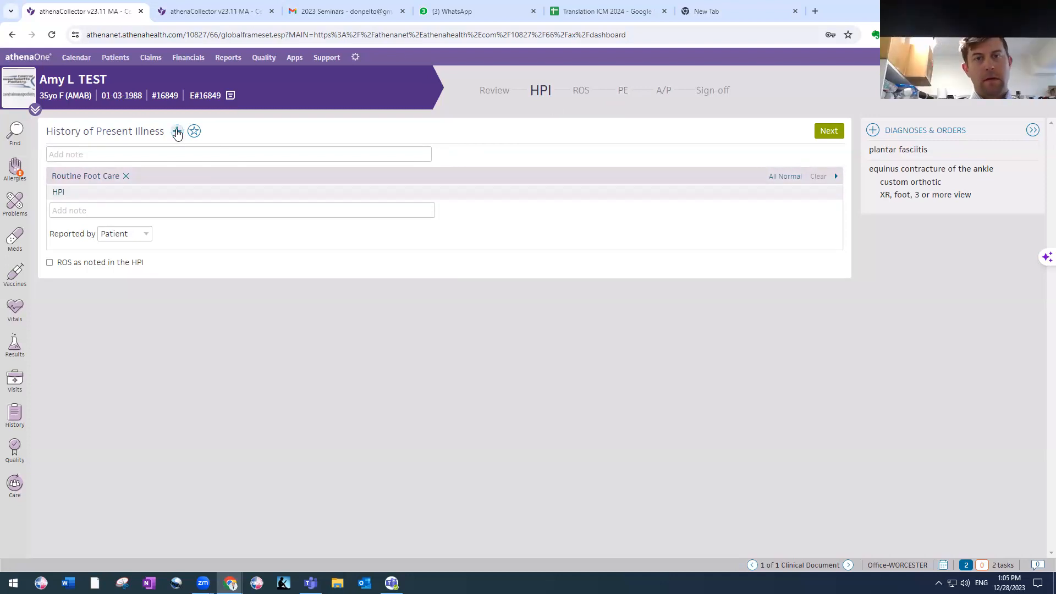
{"action": "left_click", "coordinate": [177, 132]}
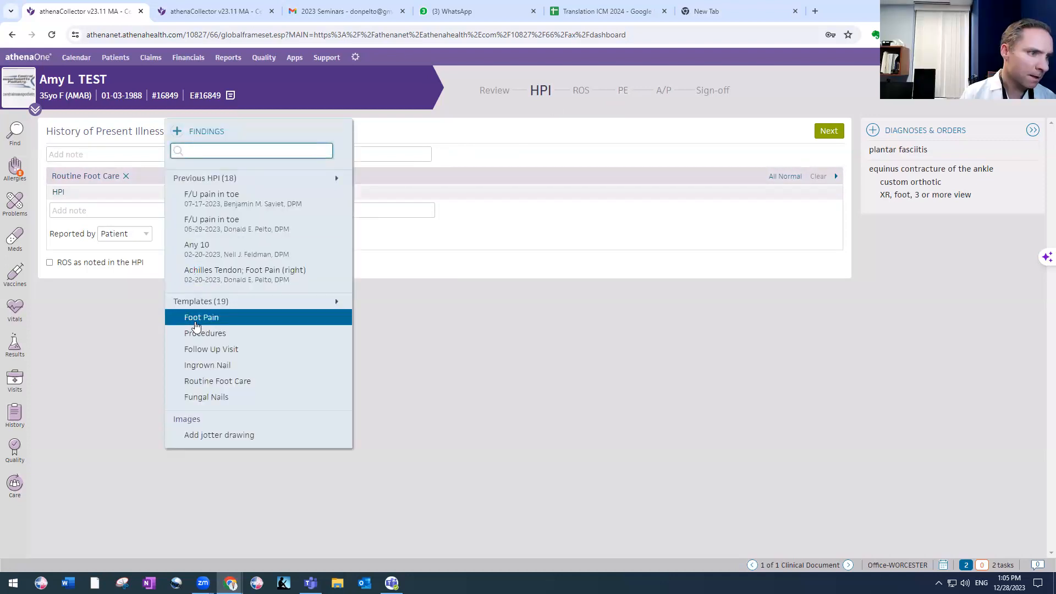
{"action": "left_click", "coordinate": [196, 324]}
{"action": "left_click", "coordinate": [73, 211]}
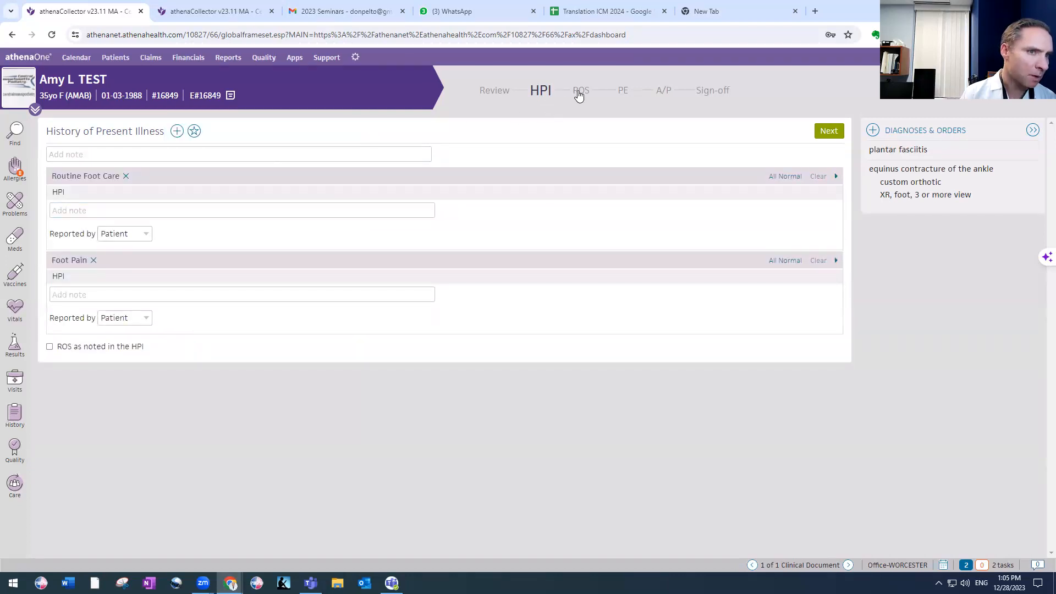
Step: Look at the Review of Systems section, revisit the History of Present Illness, and return to the Review of Systems
{"action": "left_click", "coordinate": [579, 92]}
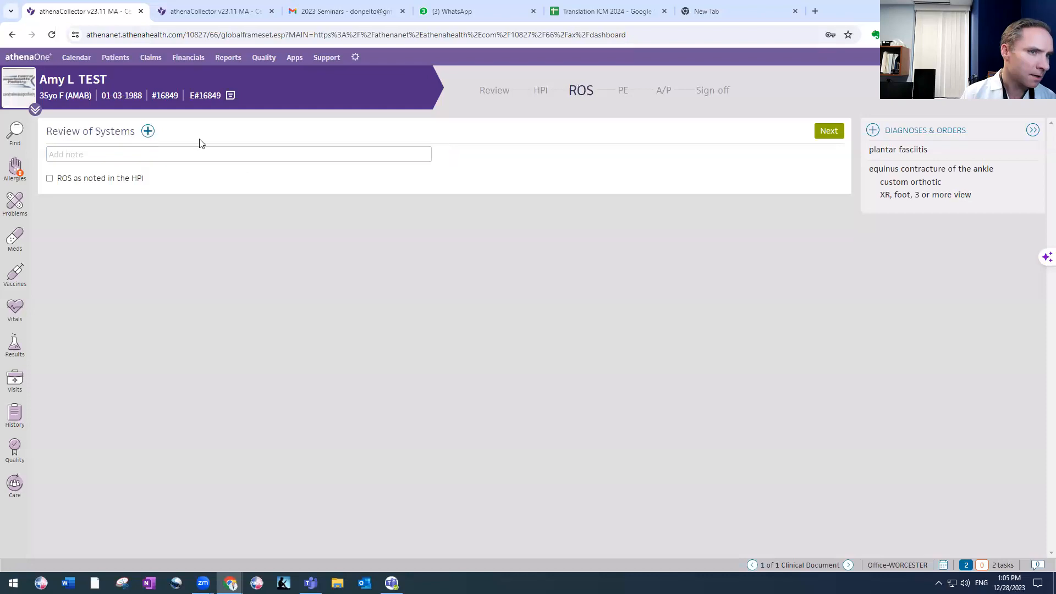
{"action": "left_click", "coordinate": [540, 90]}
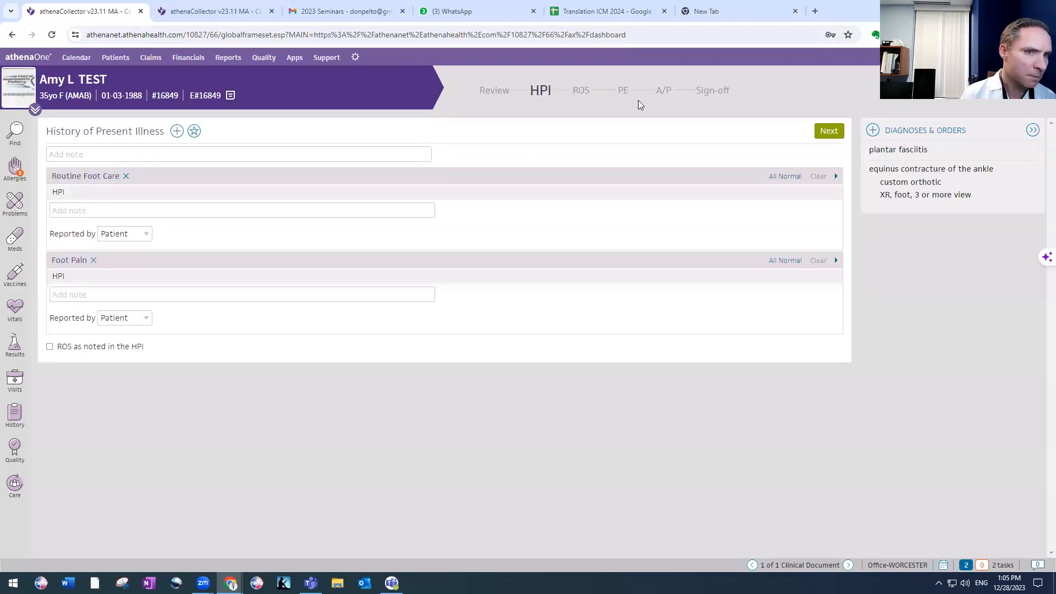
{"action": "left_click", "coordinate": [580, 91]}
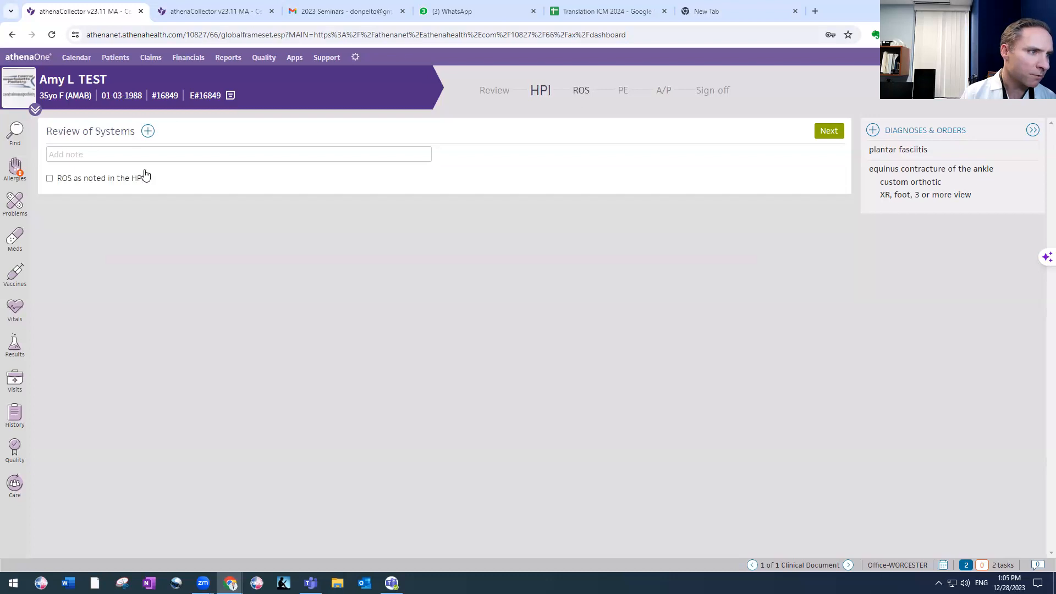
Step: Add the Brief ROS template to the encounter's Review of Systems
{"action": "left_click", "coordinate": [150, 132]}
{"action": "left_click", "coordinate": [168, 198]}
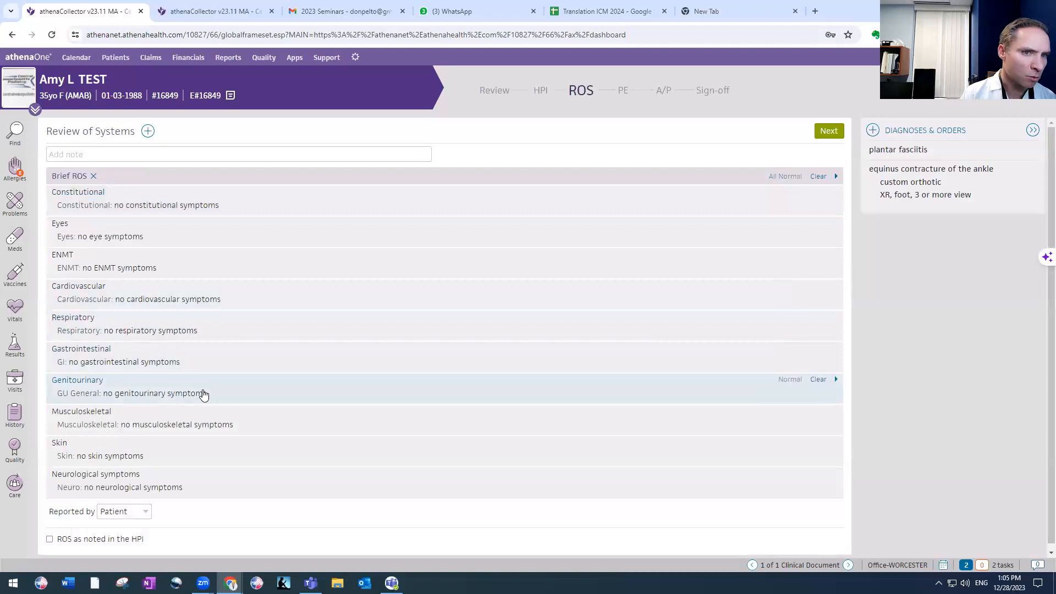
Step: Switch to the clinical admin settings and open the Encounter Plans list under History/Intake
{"action": "left_click", "coordinate": [212, 17]}
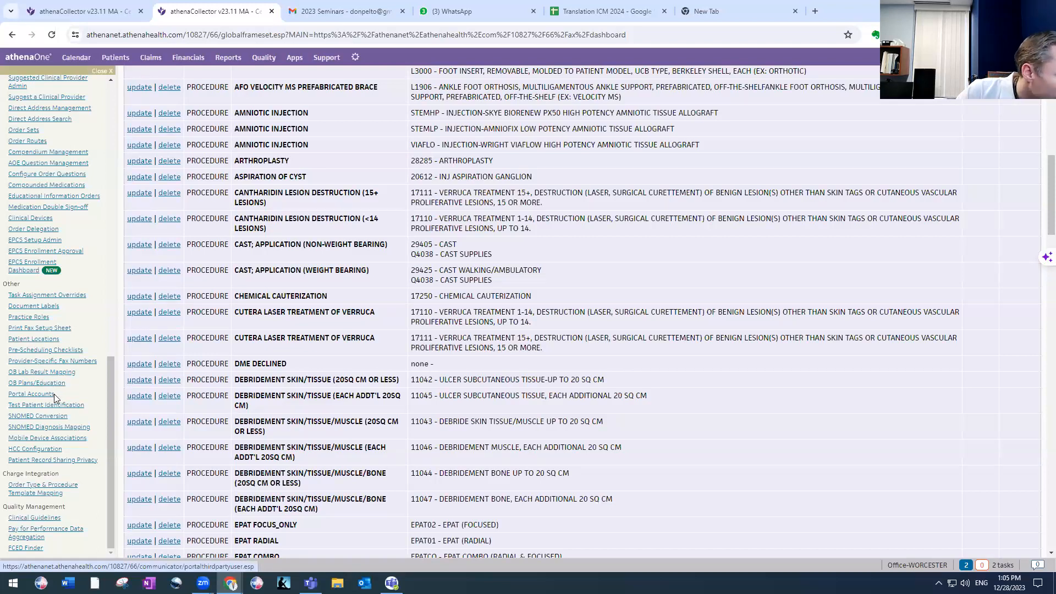
{"action": "scroll", "coordinate": [45, 322], "scroll_direction": "up", "scroll_amount": 3}
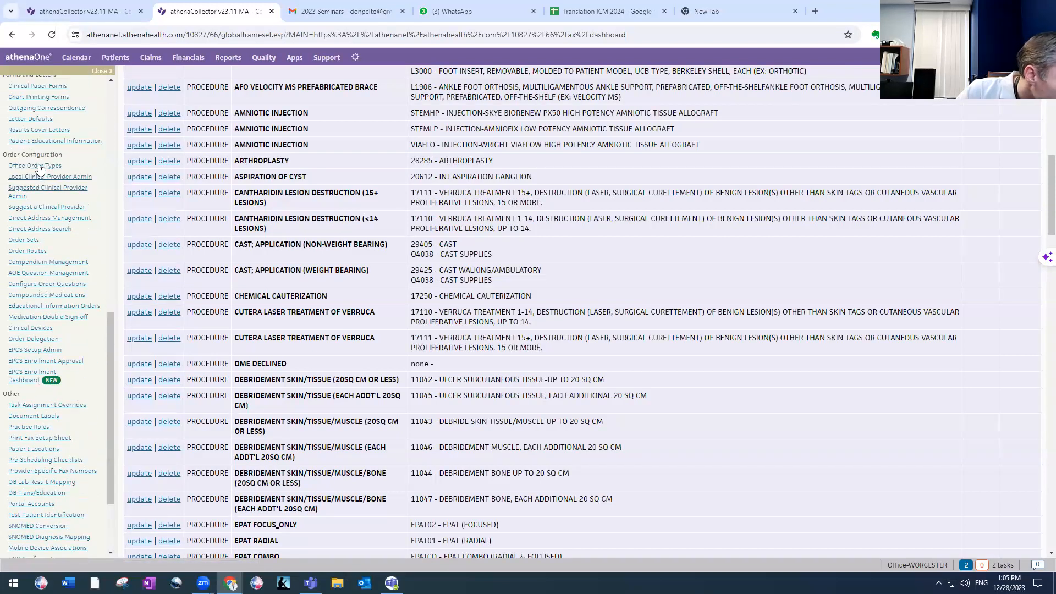
{"action": "scroll", "coordinate": [45, 306], "scroll_direction": "up", "scroll_amount": 3}
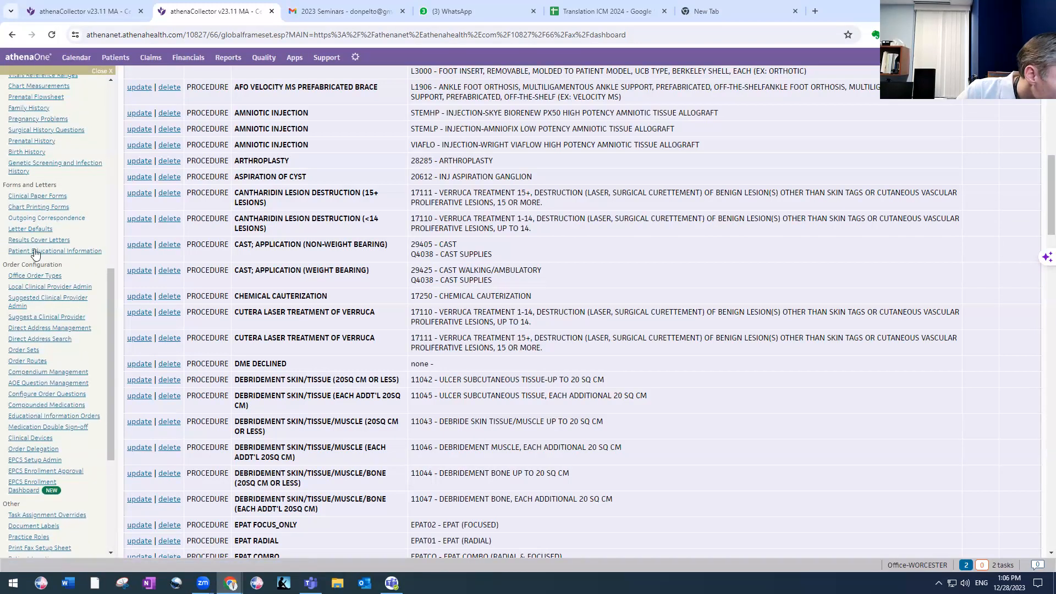
{"action": "scroll", "coordinate": [37, 209], "scroll_direction": "up", "scroll_amount": 3}
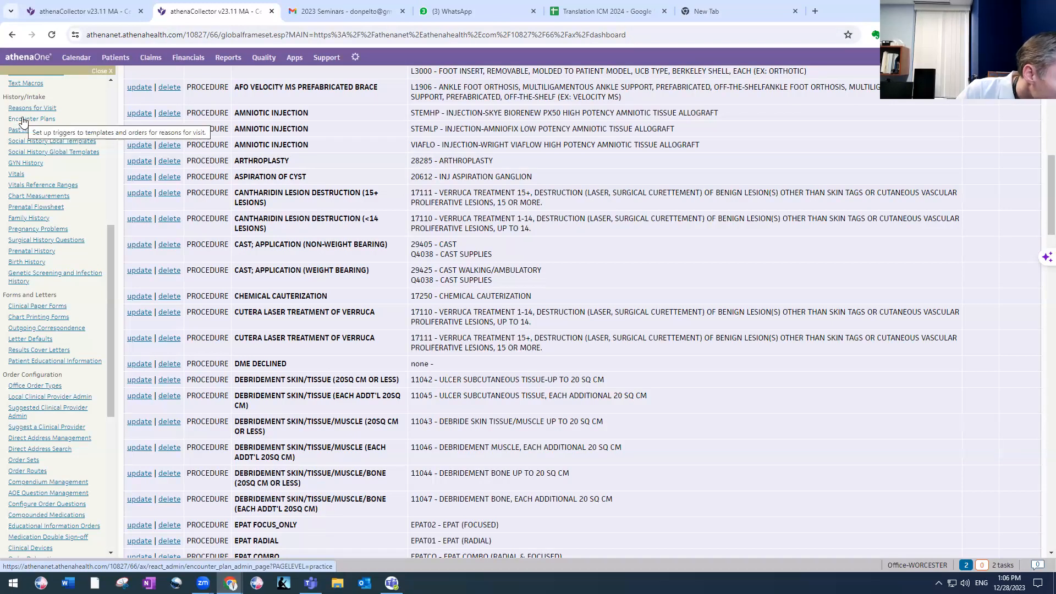
{"action": "left_click", "coordinate": [22, 120]}
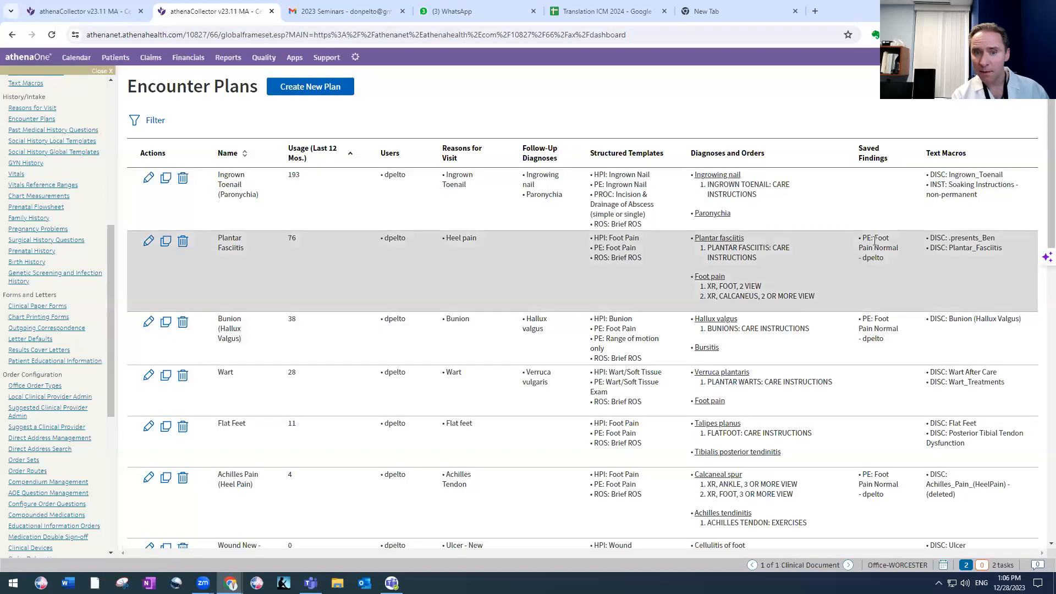
Step: Look through the encounter plans, examining their usage, reasons for visit, structured templates, diagnoses, orders and text macros
{"action": "scroll", "coordinate": [637, 329], "scroll_direction": "down", "scroll_amount": 5}
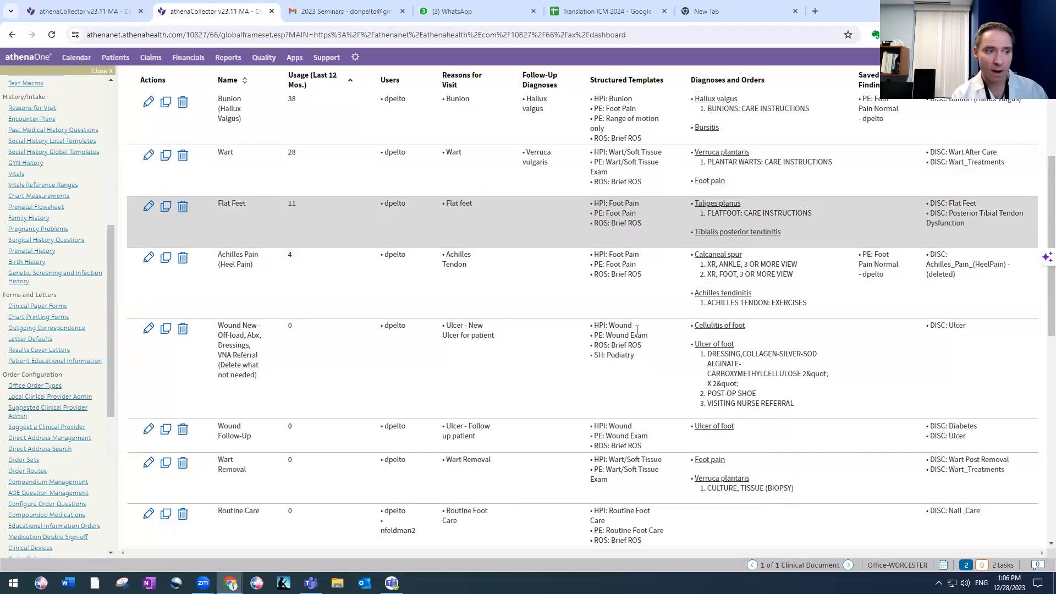
{"action": "scroll", "coordinate": [303, 334], "scroll_direction": "up", "scroll_amount": 5}
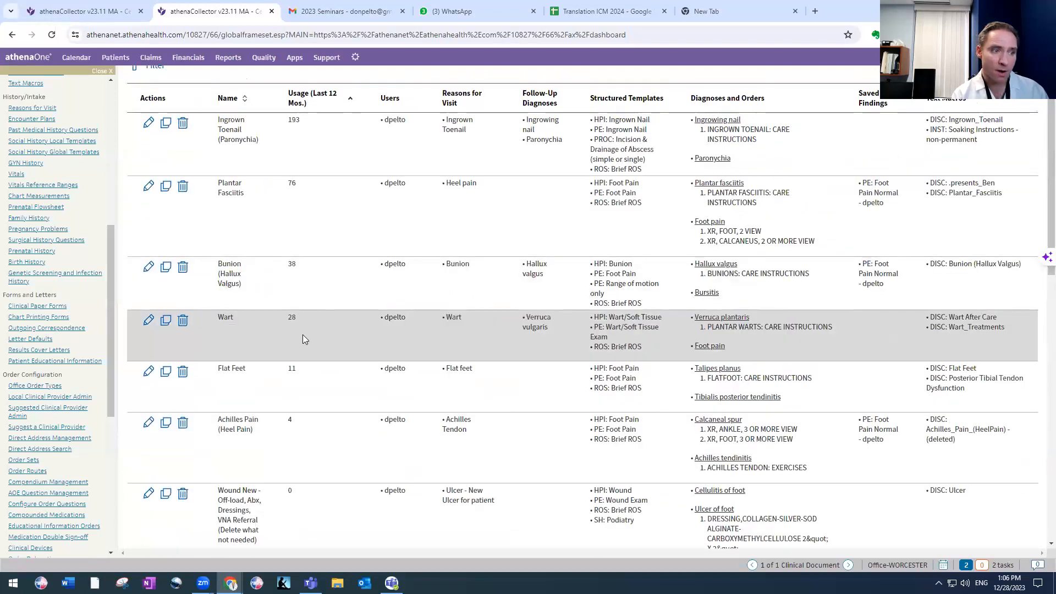
{"action": "scroll", "coordinate": [297, 440], "scroll_direction": "down", "scroll_amount": 3}
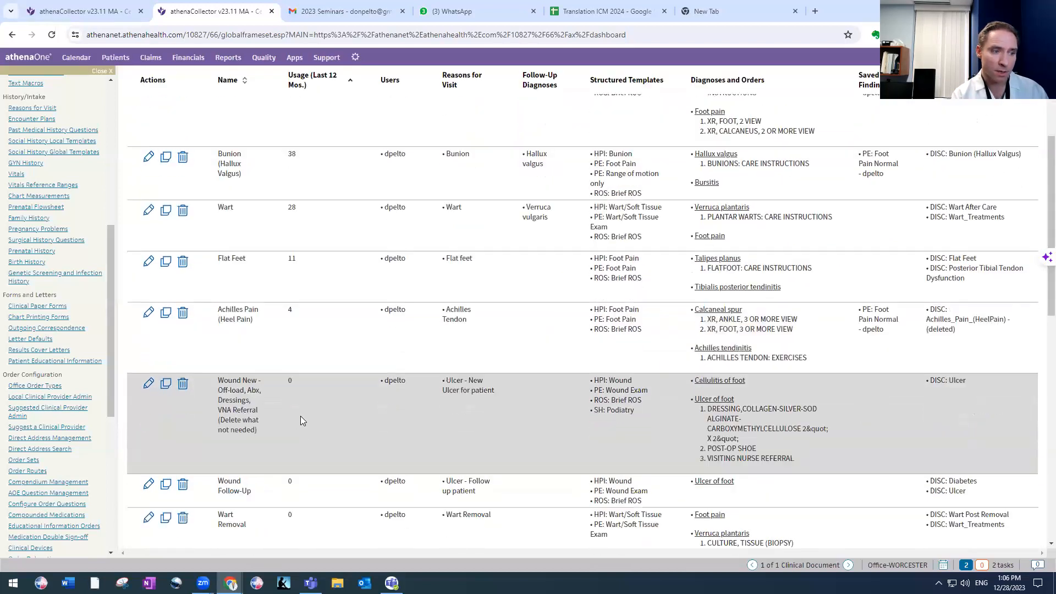
{"action": "scroll", "coordinate": [336, 401], "scroll_direction": "down", "scroll_amount": 3}
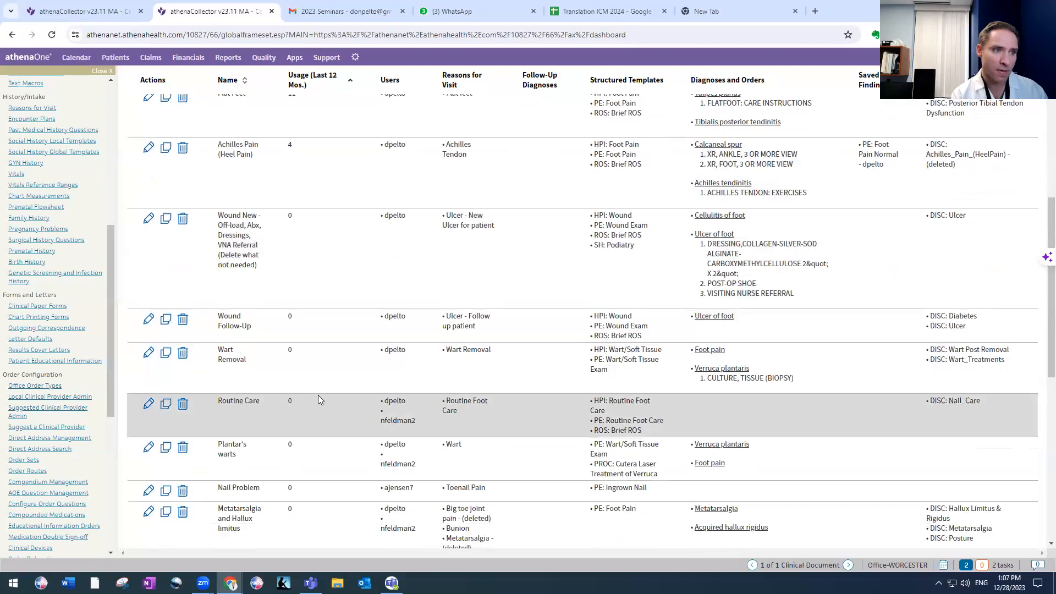
{"action": "scroll", "coordinate": [334, 418], "scroll_direction": "up", "scroll_amount": 3}
{"action": "scroll", "coordinate": [336, 426], "scroll_direction": "down", "scroll_amount": 2}
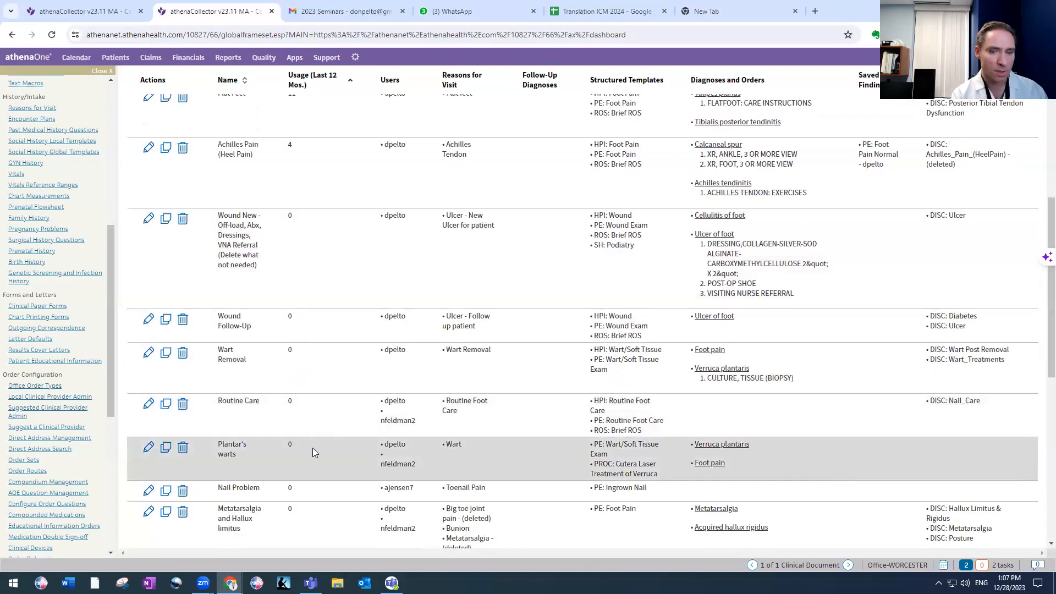
{"action": "scroll", "coordinate": [335, 441], "scroll_direction": "down", "scroll_amount": 1}
{"action": "scroll", "coordinate": [351, 415], "scroll_direction": "down", "scroll_amount": 3}
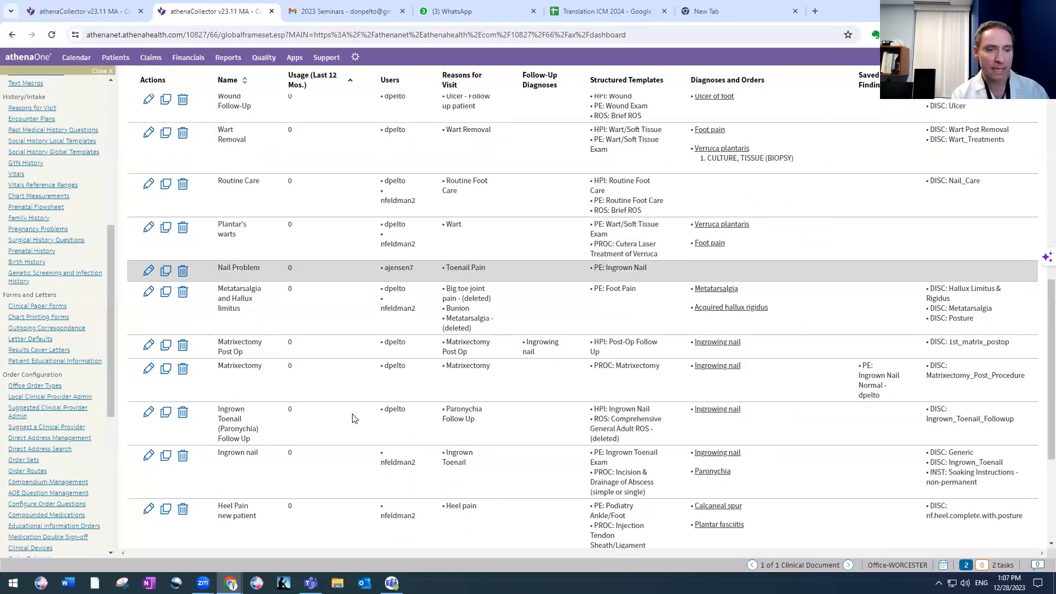
{"action": "scroll", "coordinate": [350, 411], "scroll_direction": "up", "scroll_amount": 10}
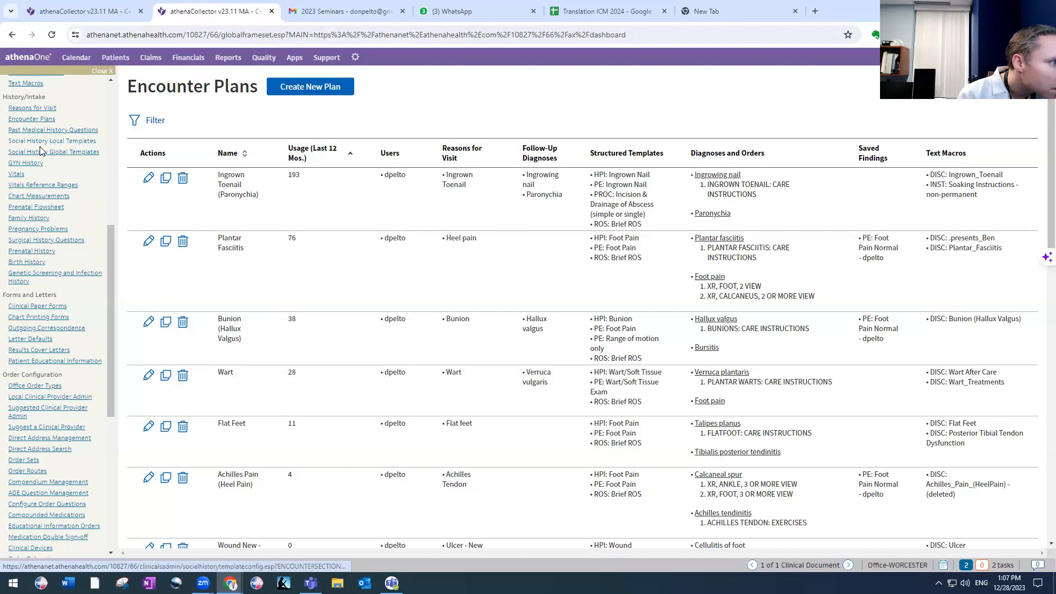
Step: Open the History of Present Illness Templates settings and review the list of podiatry templates
{"action": "scroll", "coordinate": [28, 149], "scroll_direction": "up", "scroll_amount": 2}
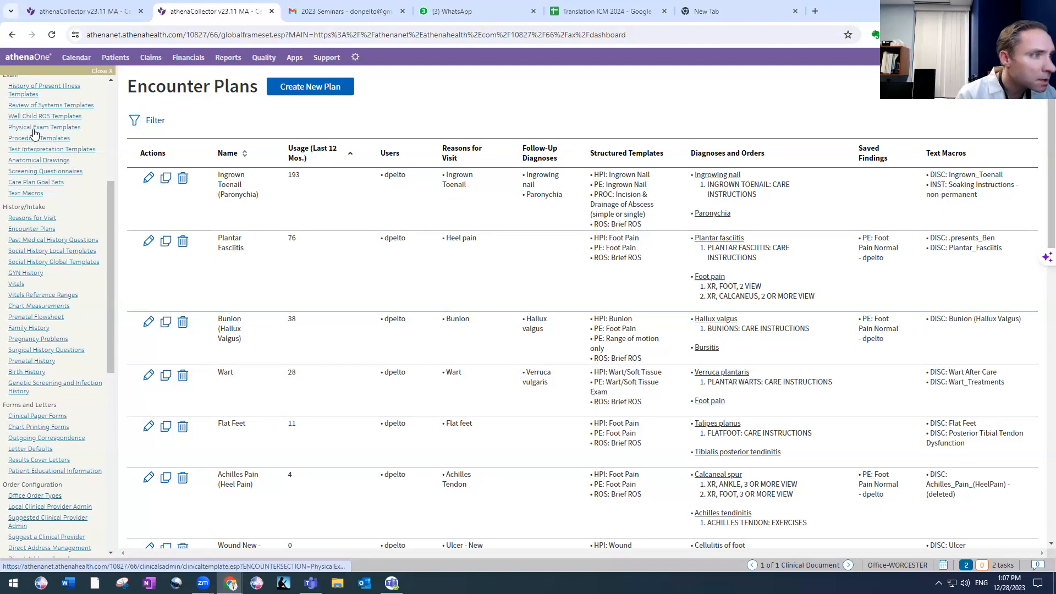
{"action": "scroll", "coordinate": [34, 132], "scroll_direction": "up", "scroll_amount": 1}
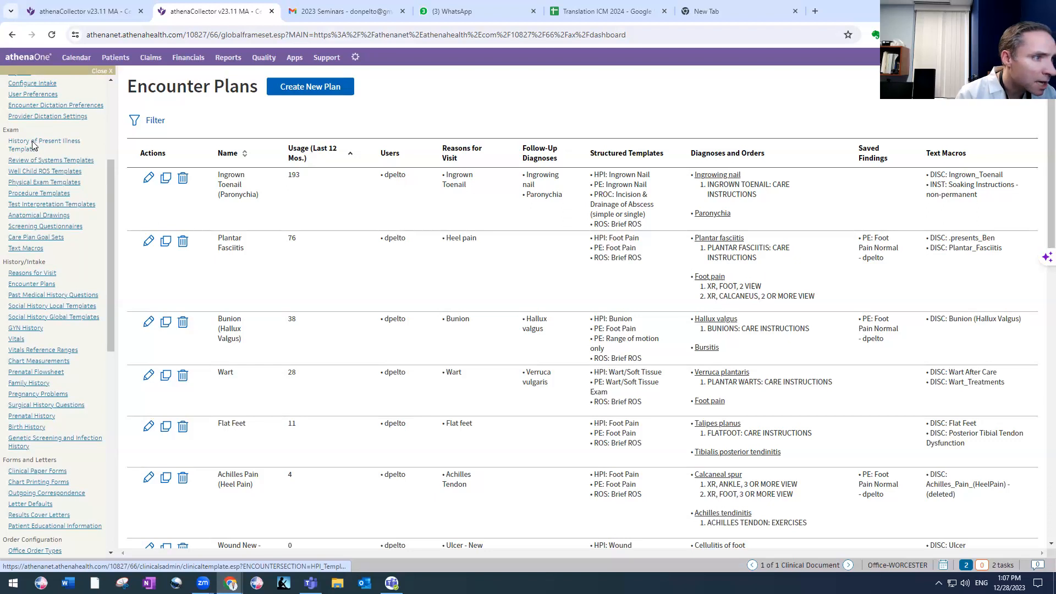
{"action": "left_click", "coordinate": [32, 144]}
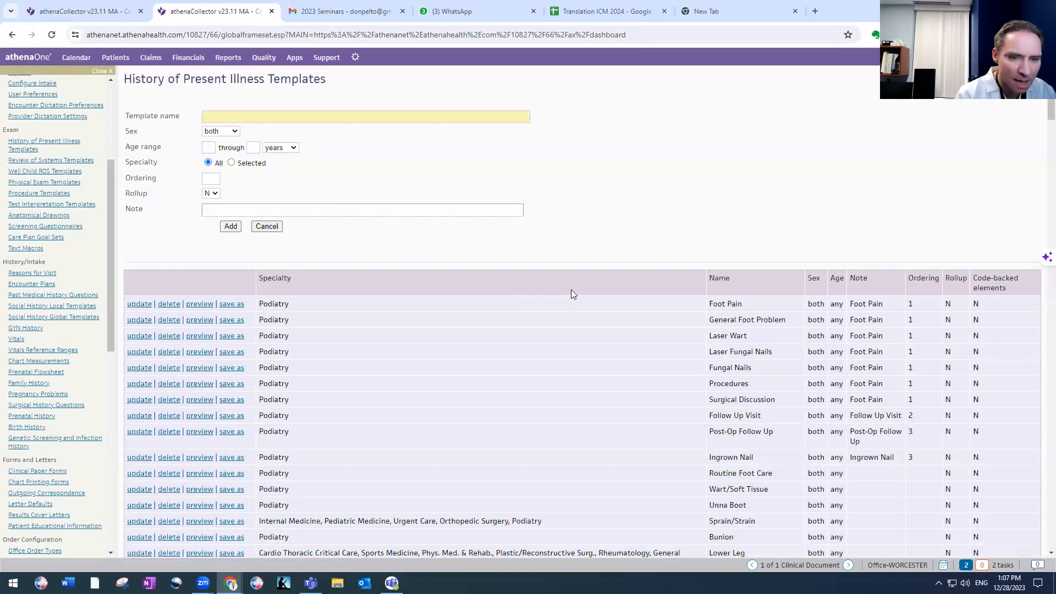
{"action": "scroll", "coordinate": [769, 231], "scroll_direction": "down", "scroll_amount": 3}
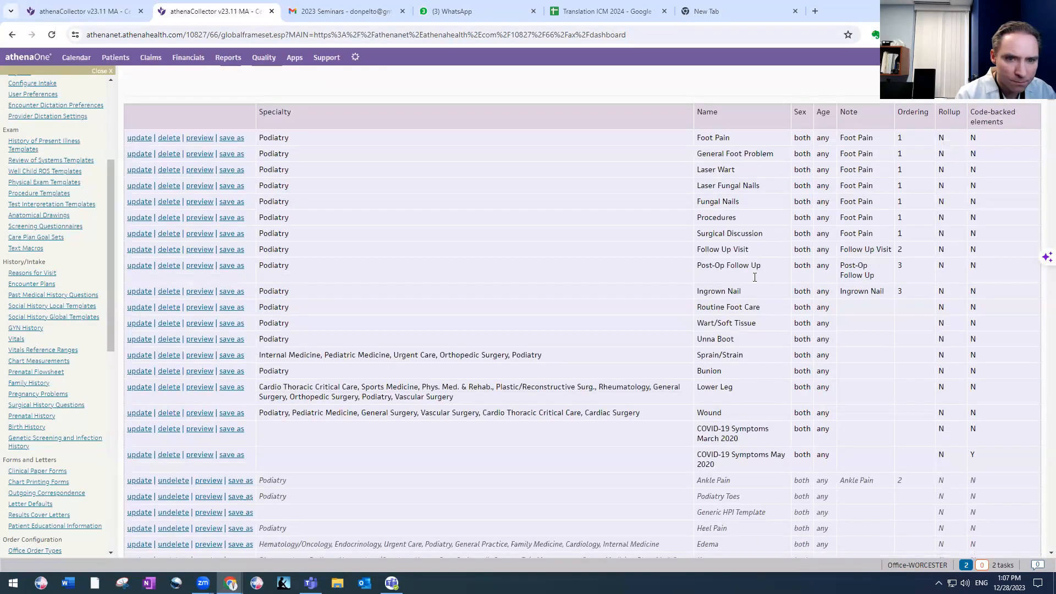
{"action": "scroll", "coordinate": [754, 277], "scroll_direction": "down", "scroll_amount": 1}
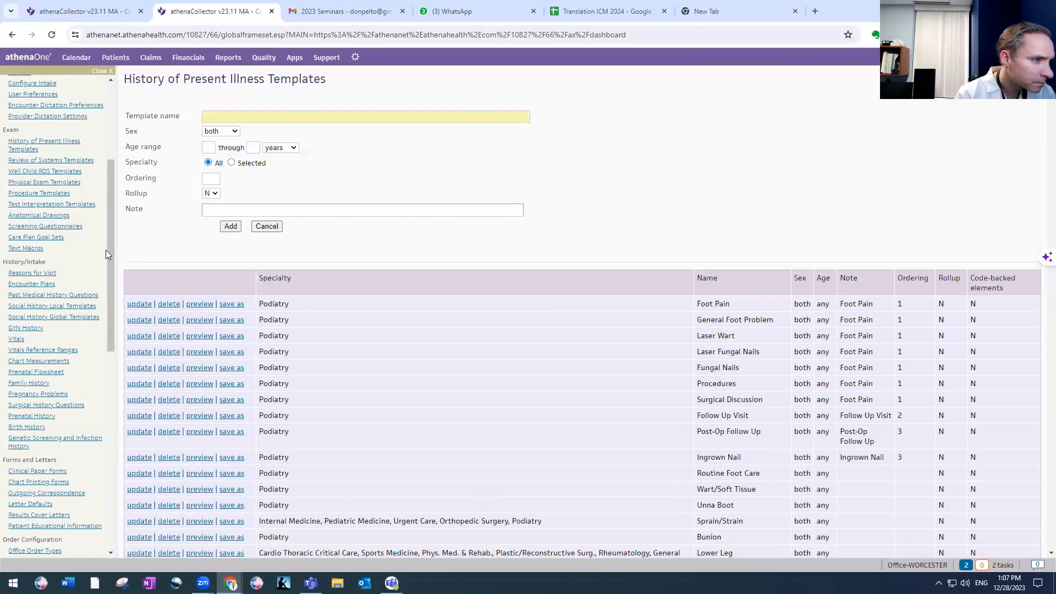
Step: Look over the Forms and Letters and Order Configuration entries in the clinical admin settings
{"action": "left_click_drag", "start_coordinate": [109, 262], "coordinate": [105, 324]}
{"action": "scroll", "coordinate": [105, 335], "scroll_direction": "down", "scroll_amount": 3}
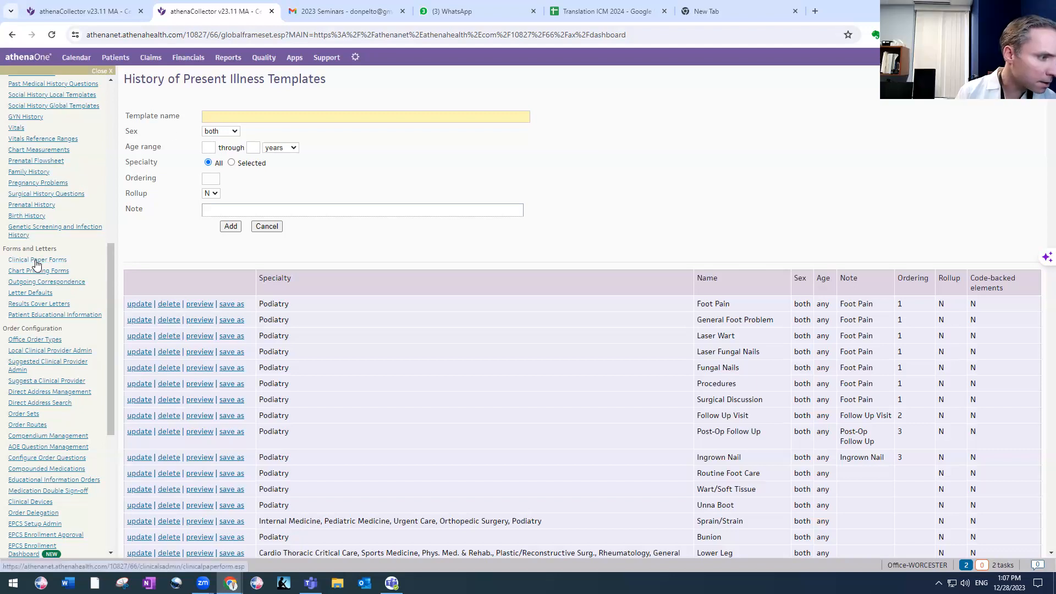
{"action": "scroll", "coordinate": [17, 263], "scroll_direction": "down", "scroll_amount": 1}
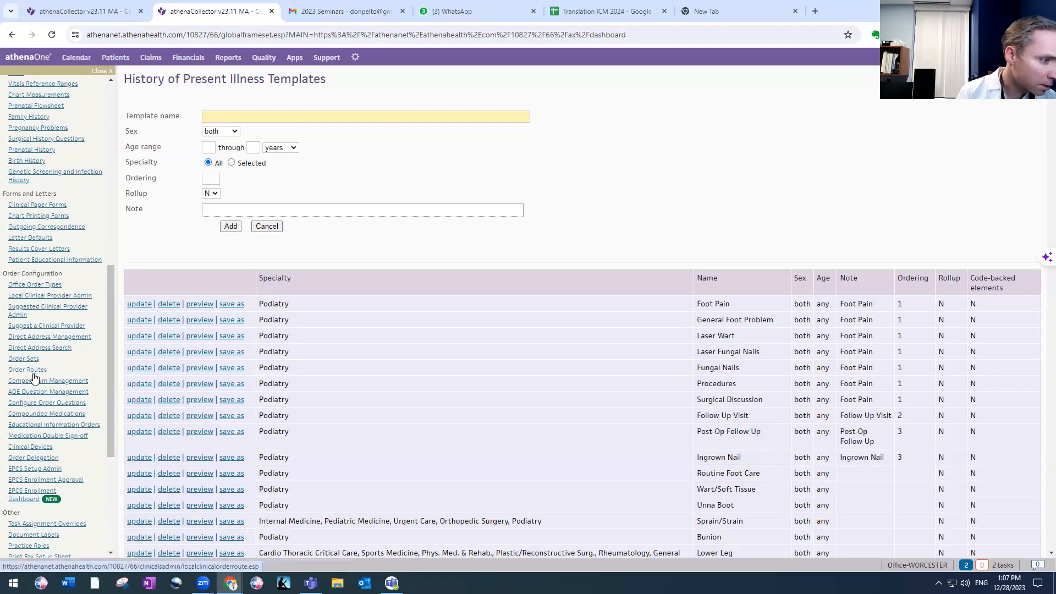
Step: Return to the encounter's Assessment & Plan and remove the custom orthotic and foot X-ray orders from equinus contracture of the ankle
{"action": "left_click", "coordinate": [80, 11]}
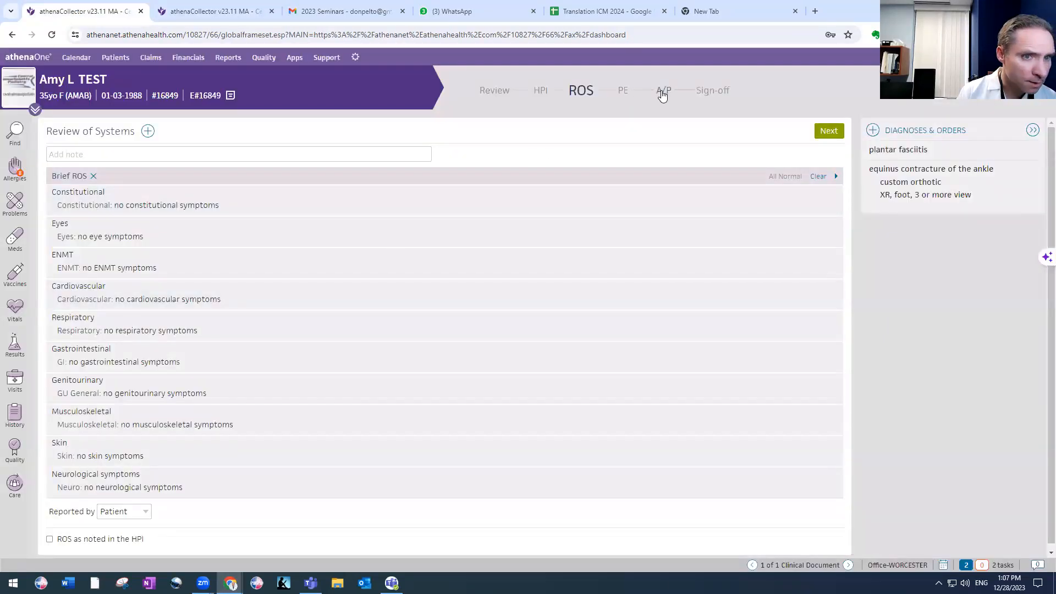
{"action": "left_click", "coordinate": [662, 93]}
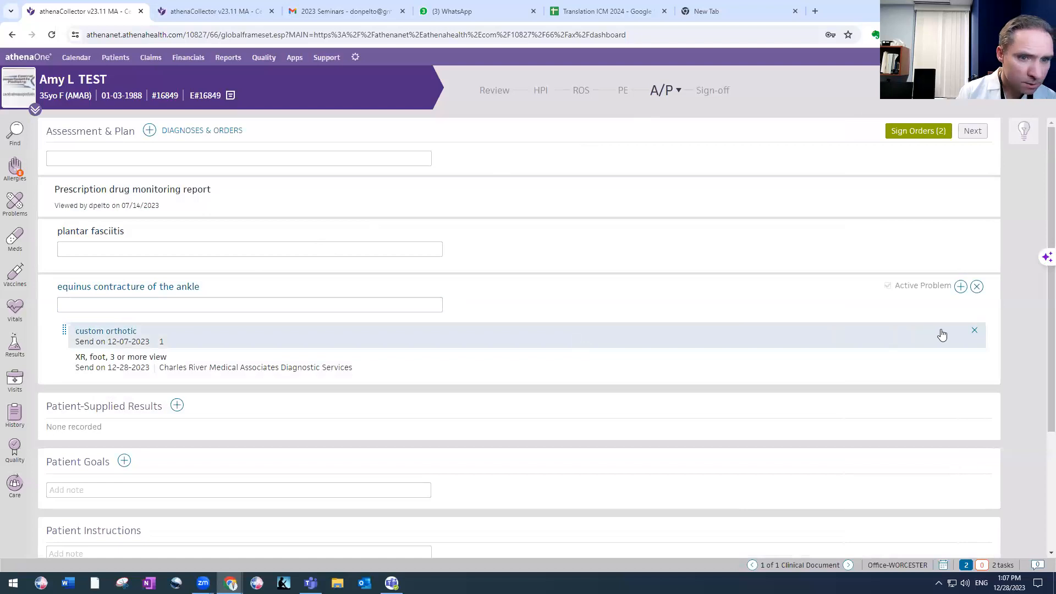
{"action": "left_click", "coordinate": [974, 331]}
{"action": "left_click", "coordinate": [973, 331]}
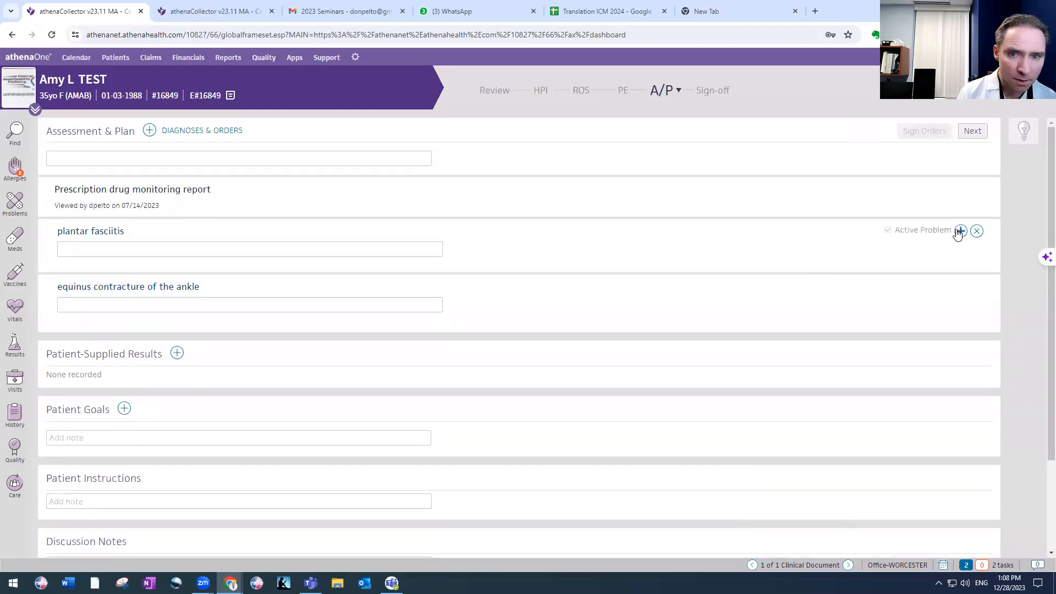
Step: Order a foot ultrasound, a 2-view foot X-ray and a calcaneus X-ray with 2 or more views for plantar fasciitis
{"action": "left_click", "coordinate": [960, 231]}
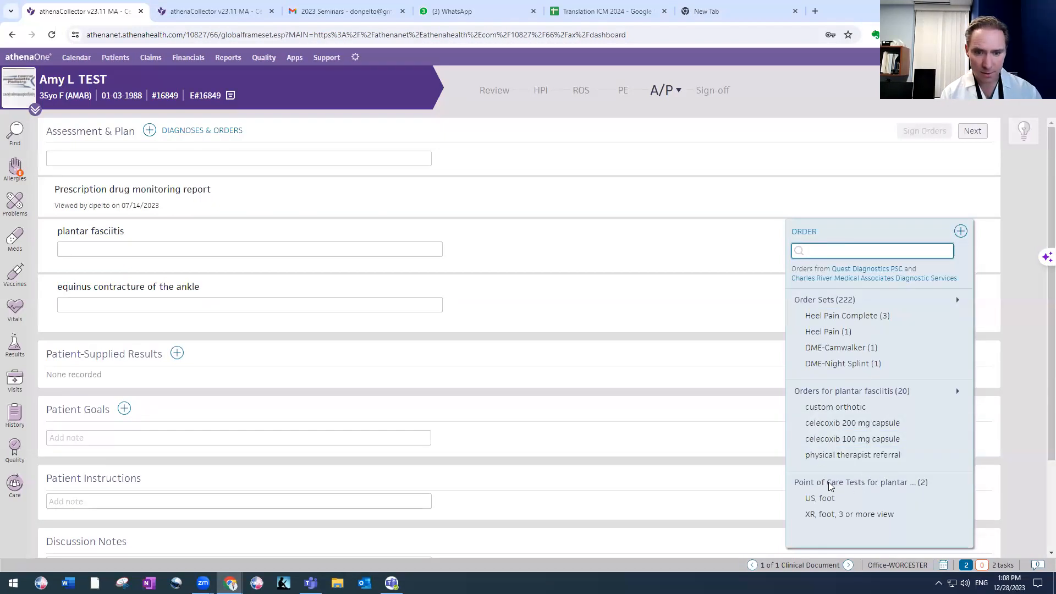
{"action": "left_click", "coordinate": [822, 498]}
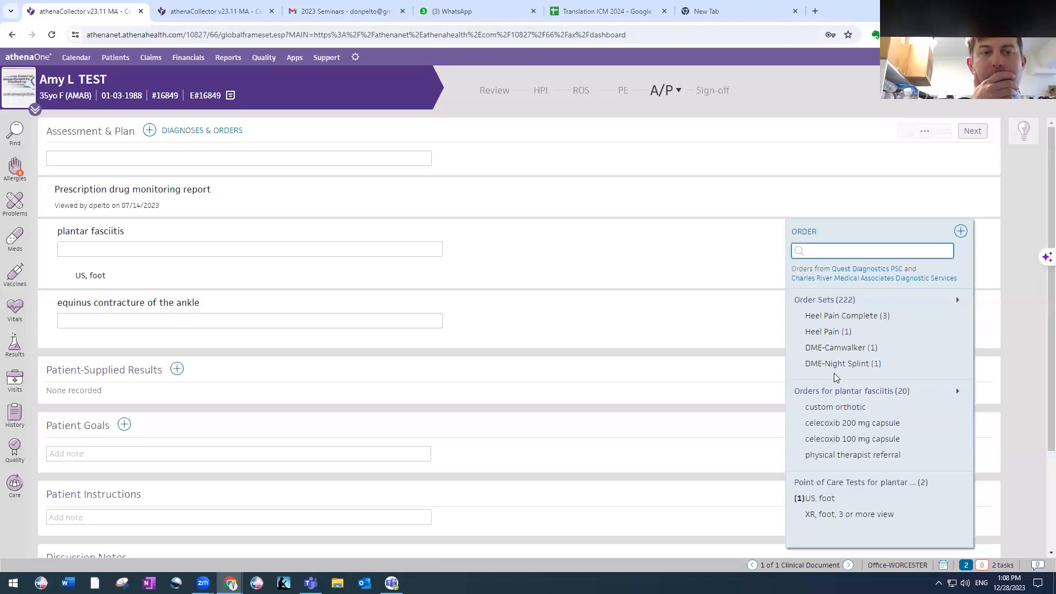
{"action": "type", "text": "xra"}
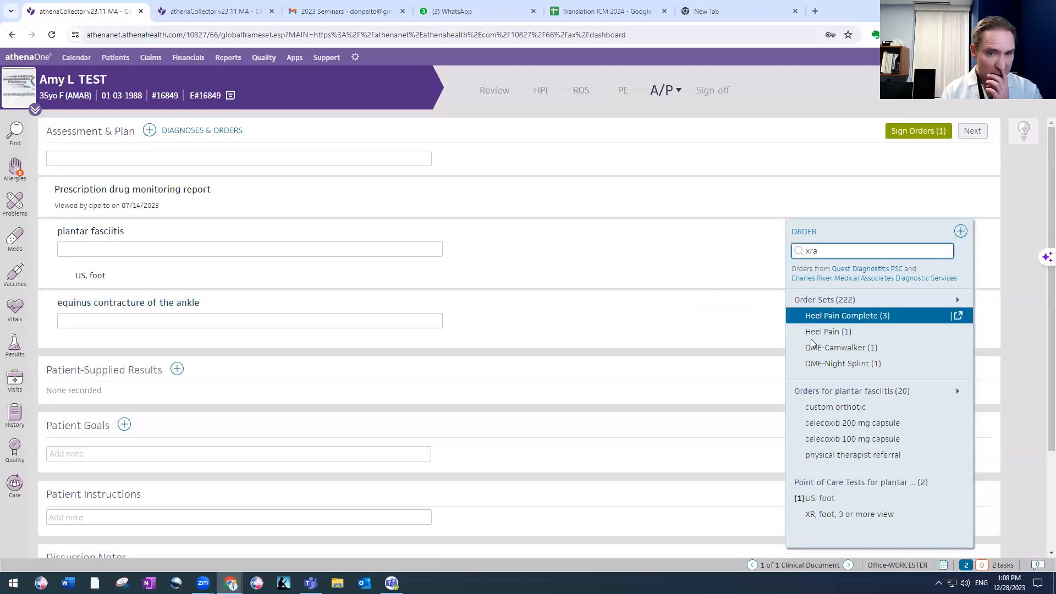
{"action": "type", "text": "a"}
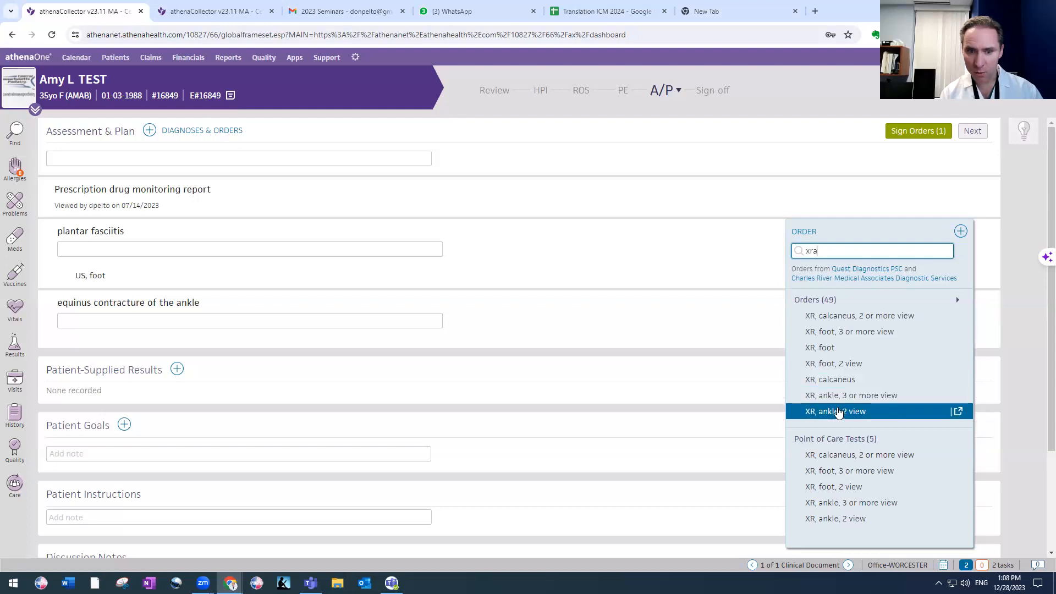
{"action": "left_click", "coordinate": [832, 366]}
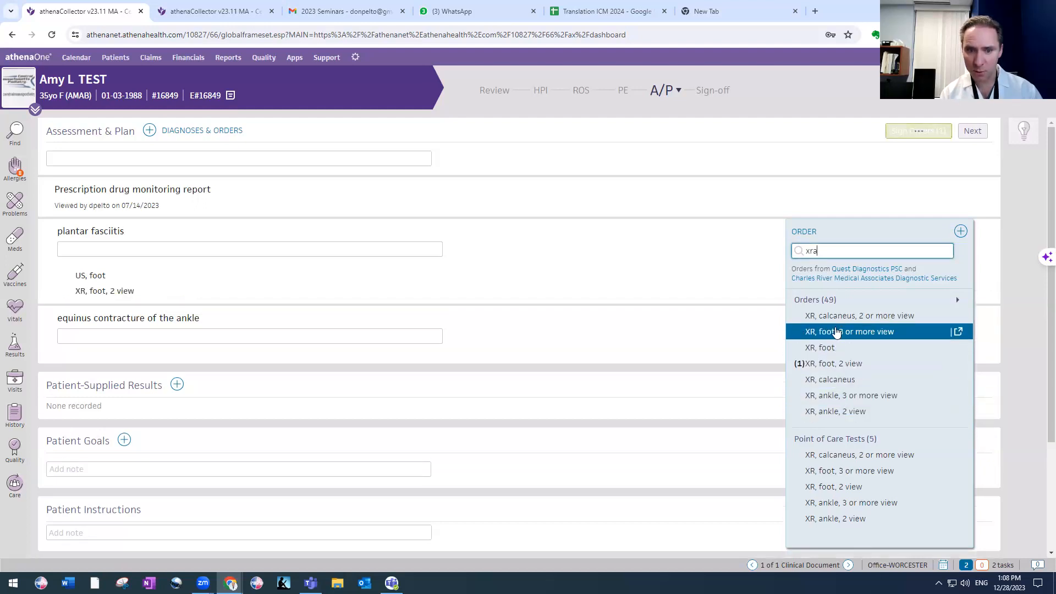
{"action": "left_click", "coordinate": [833, 319]}
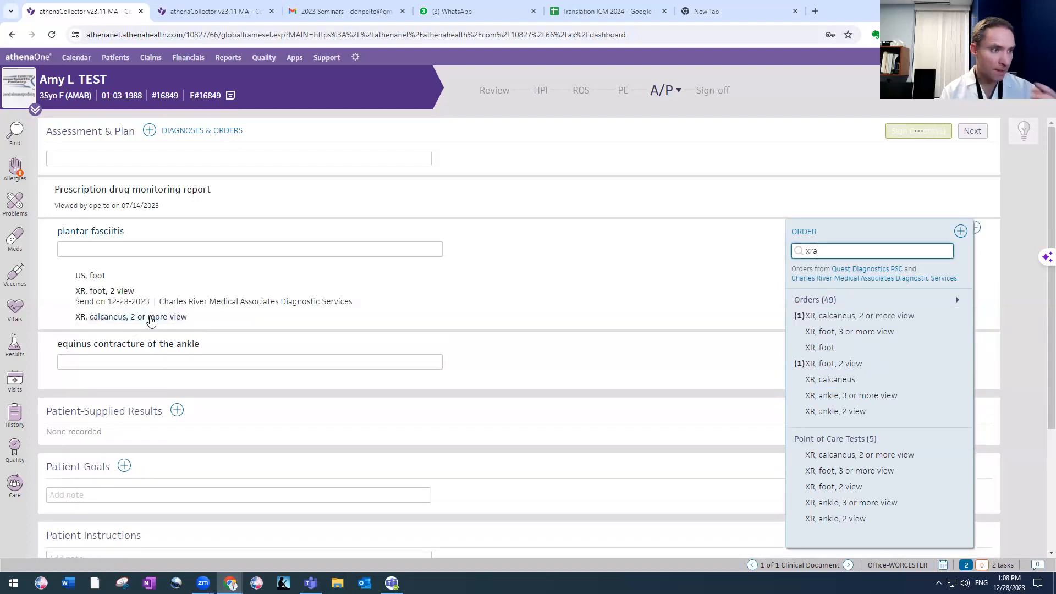
Step: In the foot ultrasound order's interpretation, set the imaging study to the right foot and the timeline to initial imaging
{"action": "left_click", "coordinate": [99, 276]}
{"action": "scroll", "coordinate": [418, 327], "scroll_direction": "down", "scroll_amount": 6}
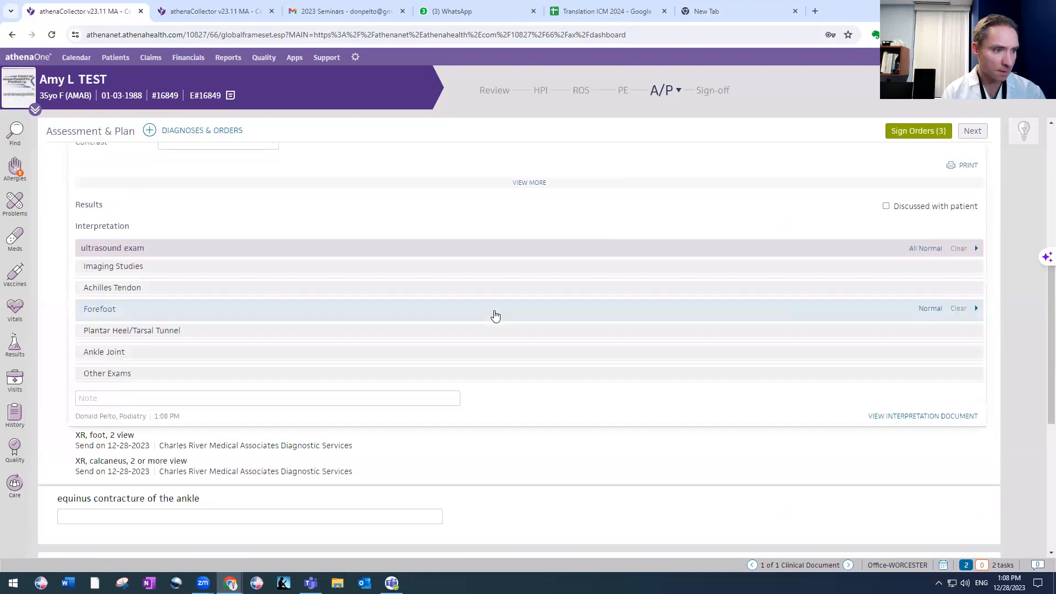
{"action": "scroll", "coordinate": [495, 313], "scroll_direction": "down", "scroll_amount": 1}
{"action": "scroll", "coordinate": [335, 272], "scroll_direction": "up", "scroll_amount": 1}
{"action": "left_click", "coordinate": [300, 269]}
{"action": "left_click", "coordinate": [330, 290]}
{"action": "left_click", "coordinate": [322, 323]}
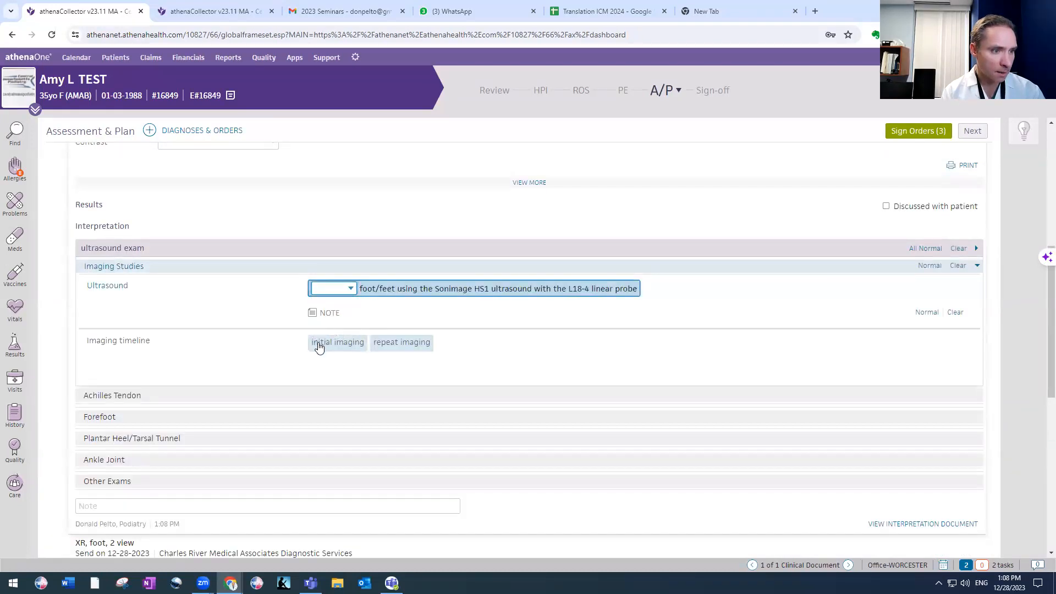
{"action": "left_click", "coordinate": [328, 350]}
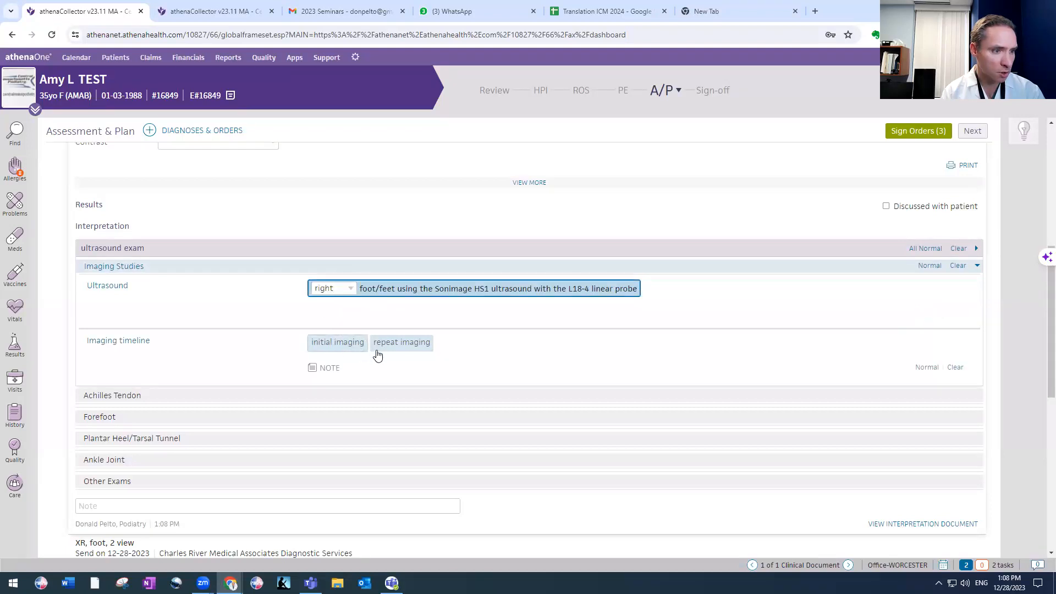
{"action": "left_click", "coordinate": [330, 344]}
Step: In the Plantar Heel/Tarsal Tunnel findings, mark the plantar fascia as examined in long and short axis views
{"action": "left_click", "coordinate": [209, 437]}
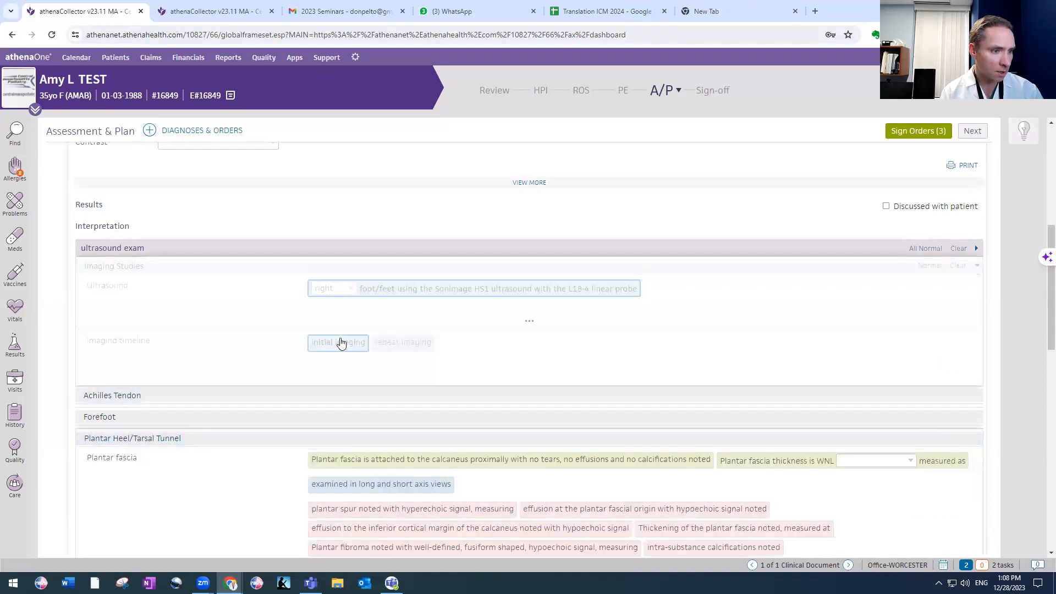
{"action": "scroll", "coordinate": [341, 343], "scroll_direction": "down", "scroll_amount": 3}
{"action": "left_click", "coordinate": [402, 325]}
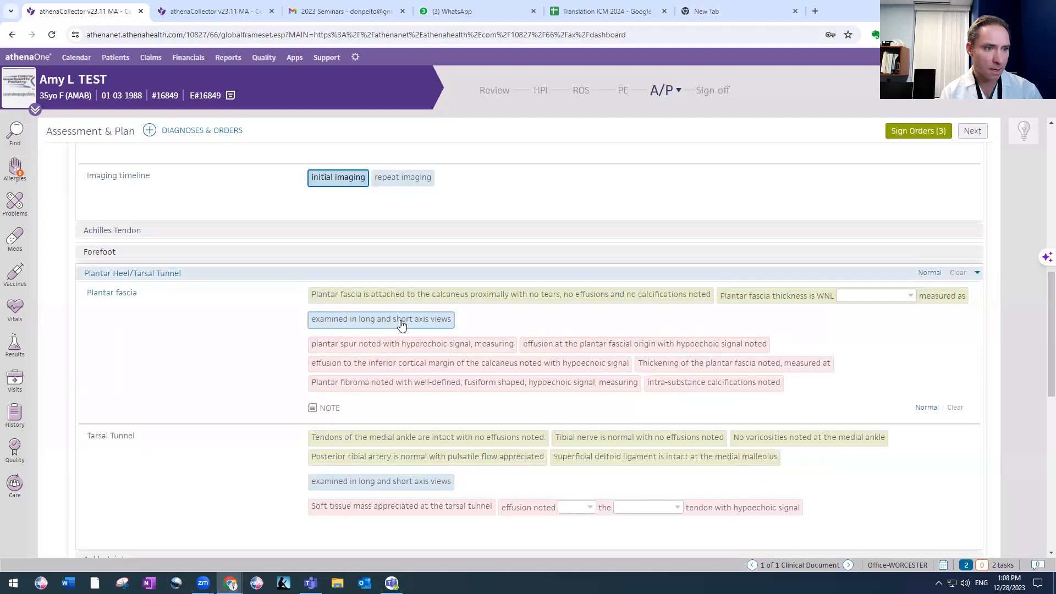
{"action": "left_click", "coordinate": [398, 321]}
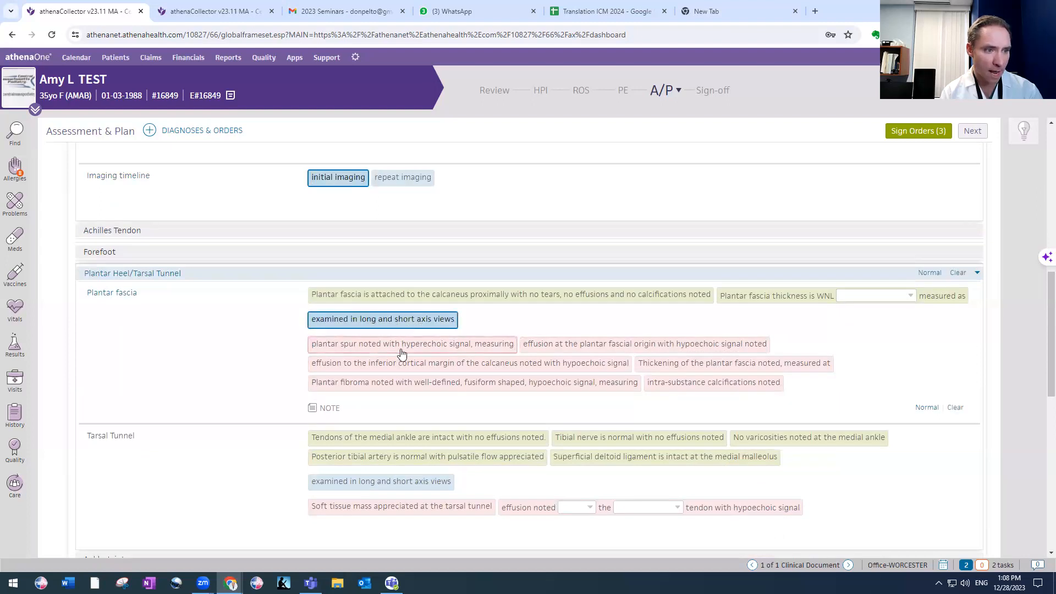
Step: Record effusion at the plantar fascial origin and plantar fascia thickening measured at 6mm in the ultrasound findings, and collapse the order
{"action": "left_click", "coordinate": [559, 350]}
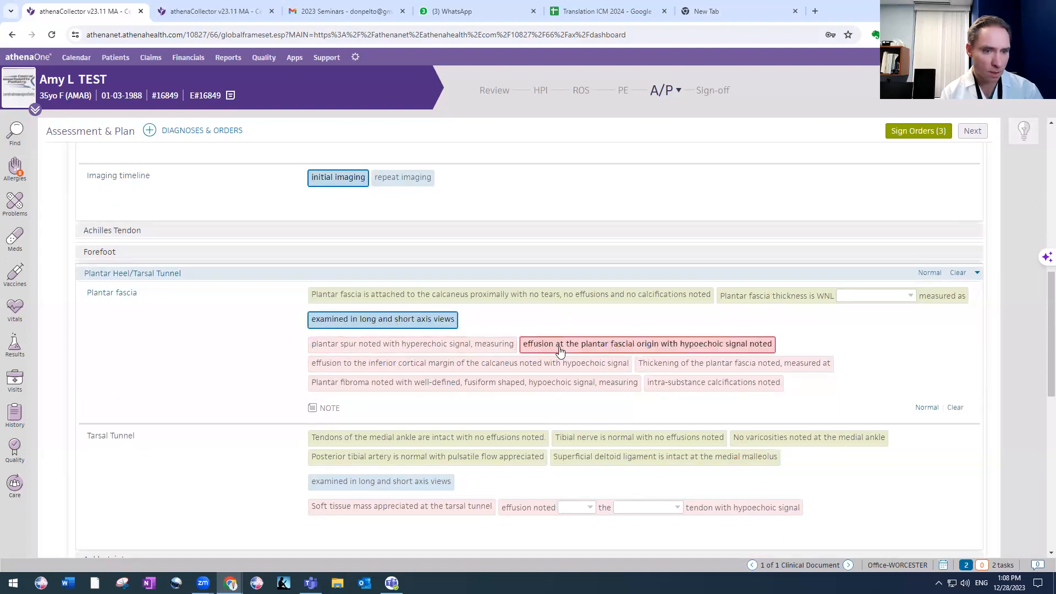
{"action": "left_click", "coordinate": [679, 365]}
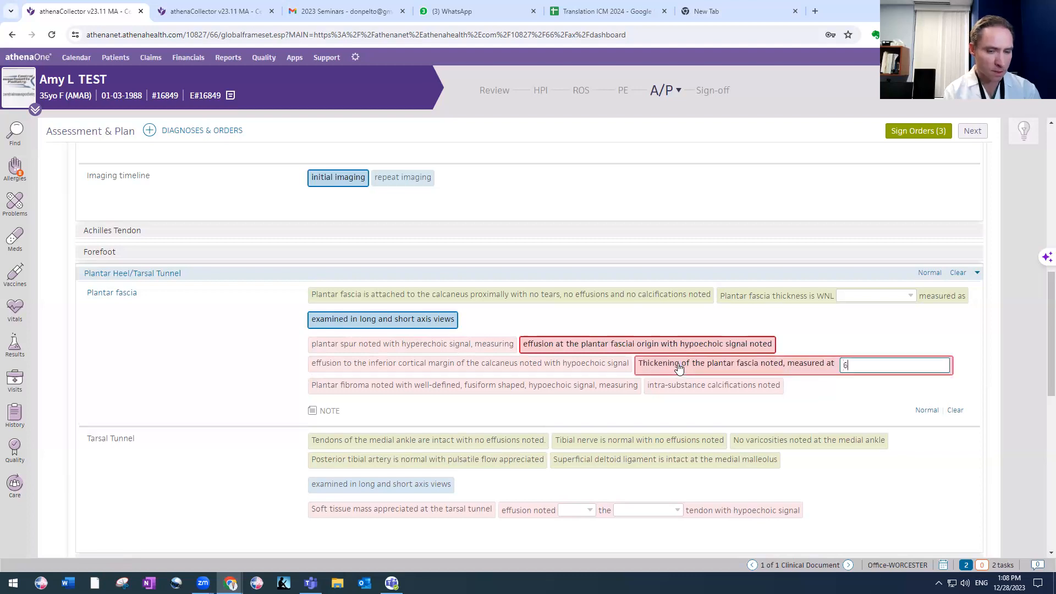
{"action": "scroll", "coordinate": [596, 396], "scroll_direction": "down", "scroll_amount": 2}
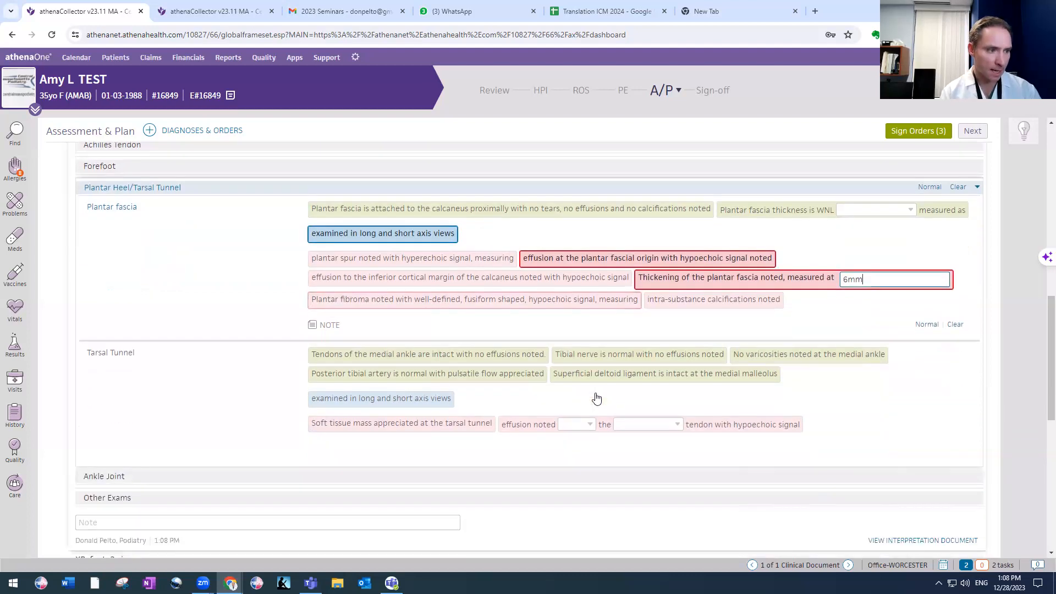
{"action": "scroll", "coordinate": [594, 358], "scroll_direction": "up", "scroll_amount": 5}
{"action": "scroll", "coordinate": [565, 391], "scroll_direction": "up", "scroll_amount": 6}
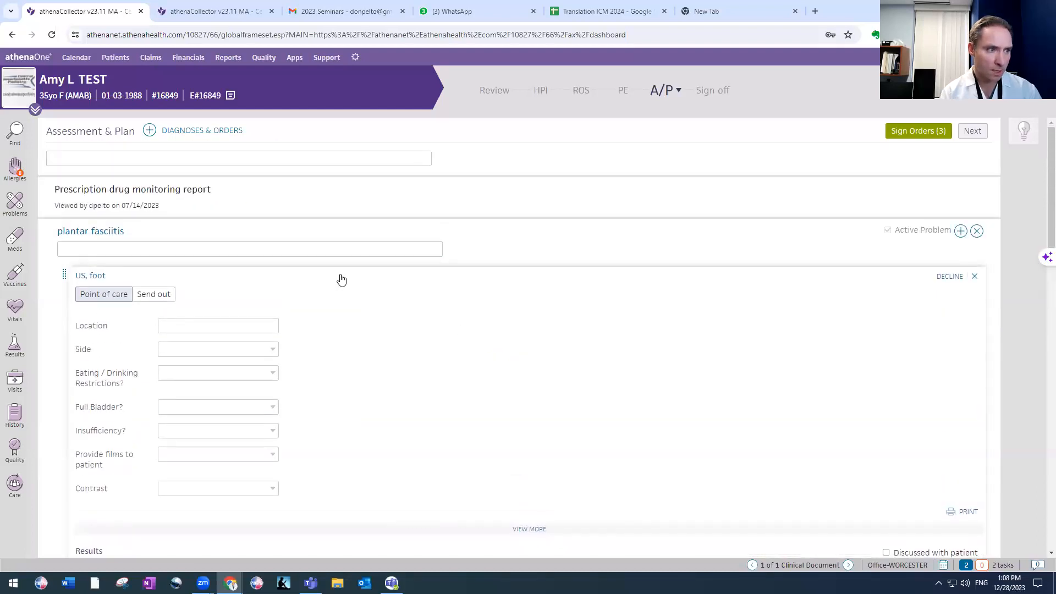
{"action": "left_click", "coordinate": [341, 280]}
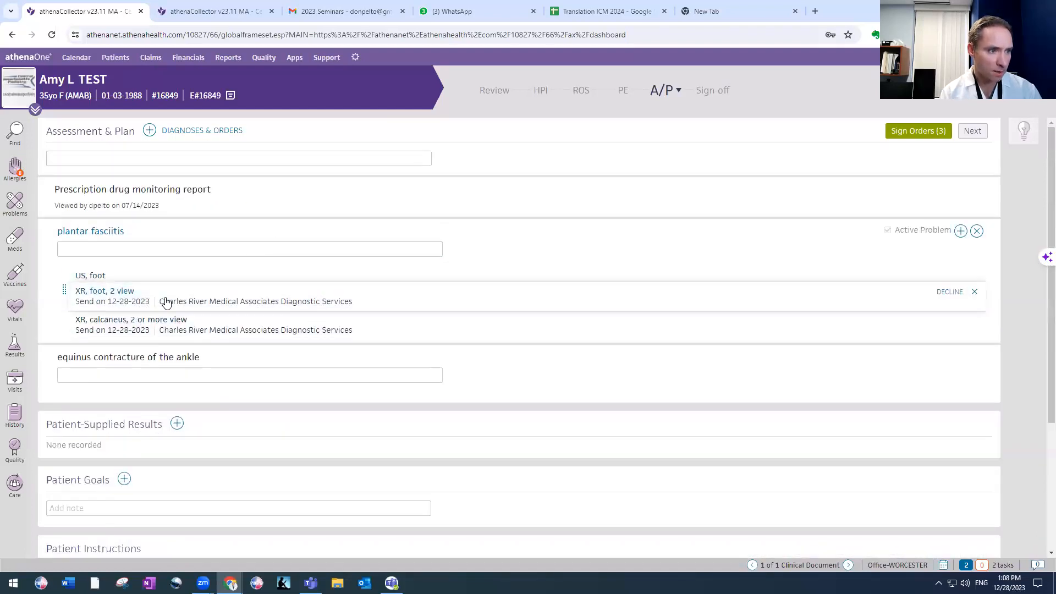
Step: Remove the receiving facility from the 2-view foot X-ray order and set the order to point of care
{"action": "left_click", "coordinate": [166, 303]}
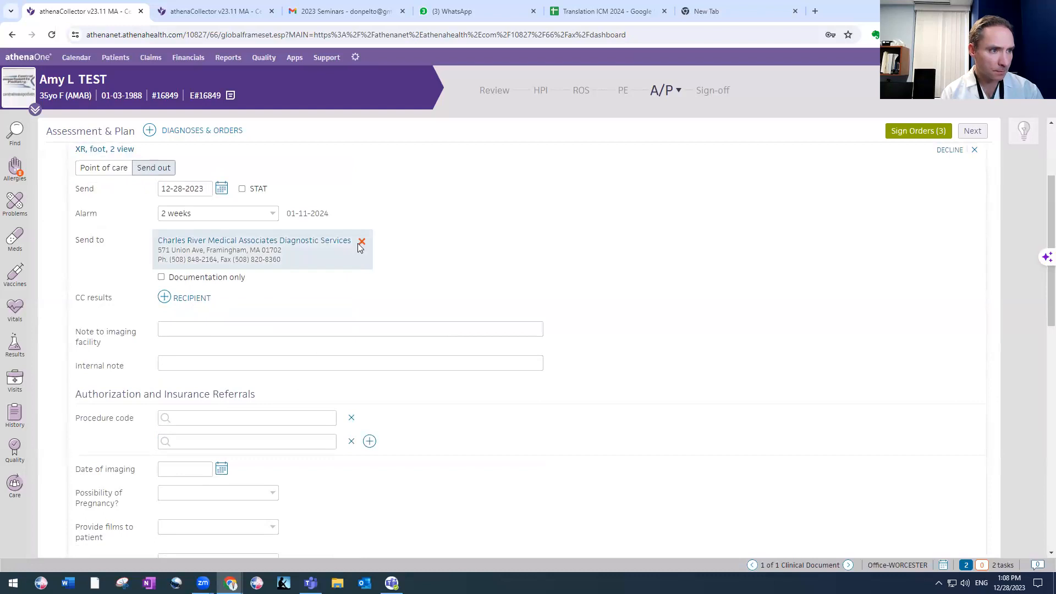
{"action": "left_click", "coordinate": [360, 242]}
{"action": "left_click", "coordinate": [107, 168]}
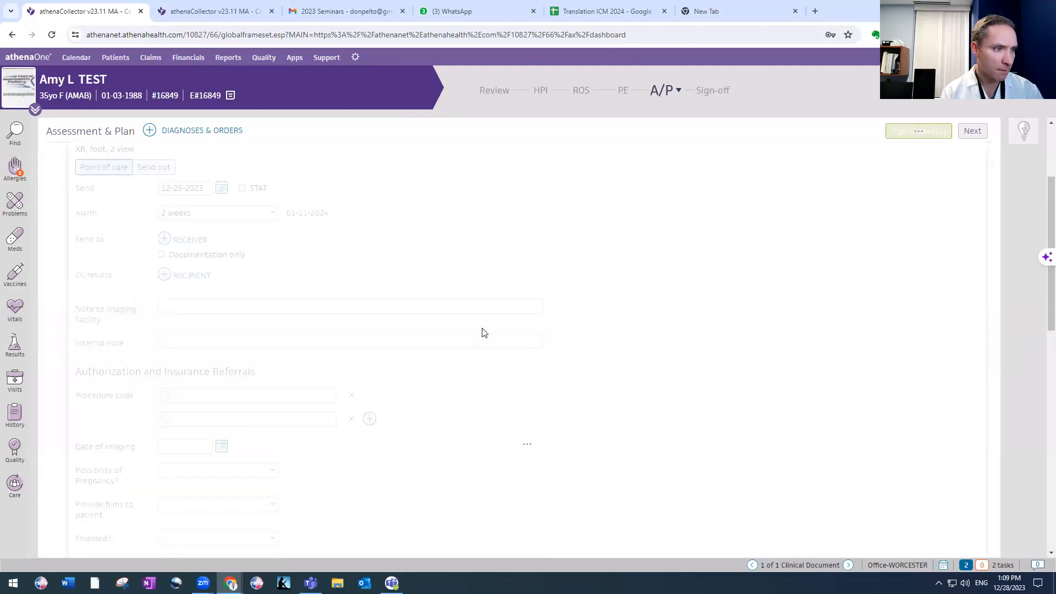
{"action": "scroll", "coordinate": [495, 347], "scroll_direction": "down", "scroll_amount": 10}
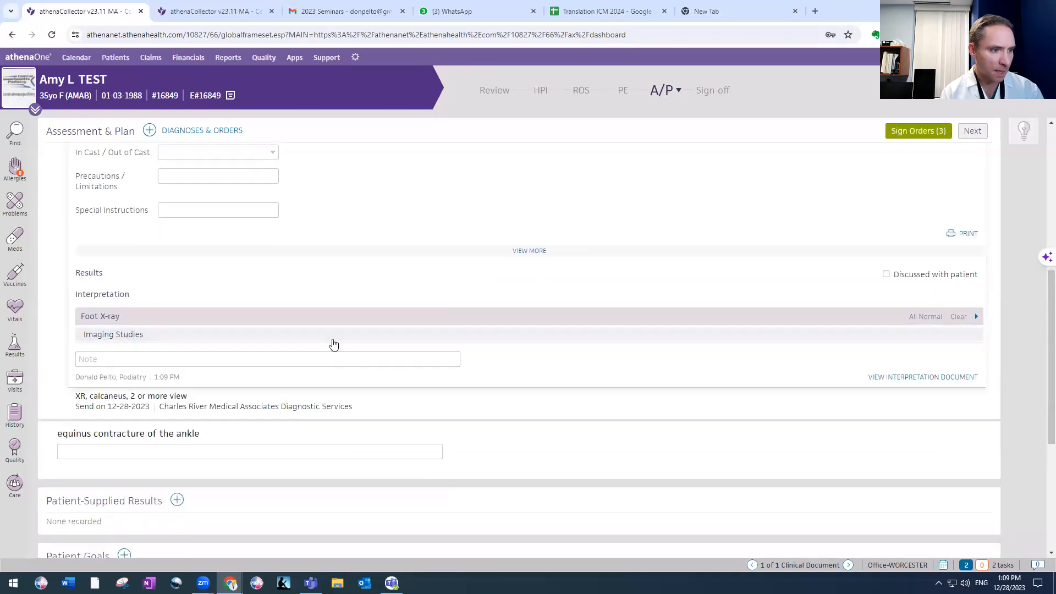
Step: In the foot X-ray interpretation, select the right side, adequate bone density, bones and joints well aligned, and soft tissue within normal limits
{"action": "left_click", "coordinate": [287, 285]}
{"action": "left_click", "coordinate": [344, 300]}
{"action": "left_click", "coordinate": [486, 356]}
{"action": "left_click", "coordinate": [592, 355]}
{"action": "left_click", "coordinate": [712, 356]}
{"action": "scroll", "coordinate": [748, 352], "scroll_direction": "down", "scroll_amount": 2}
{"action": "scroll", "coordinate": [748, 351], "scroll_direction": "down", "scroll_amount": 1}
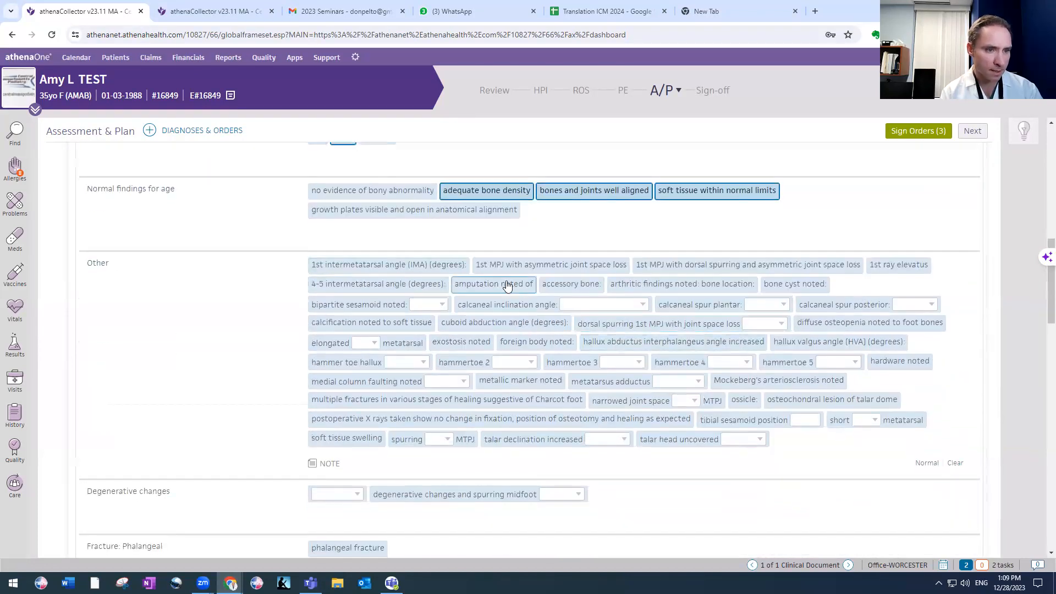
Step: Under the other foot X-ray findings, set calcaneal inclination angle to normal, plantar calcaneal spur to right and hammertoe 2 to right
{"action": "left_click", "coordinate": [580, 308]}
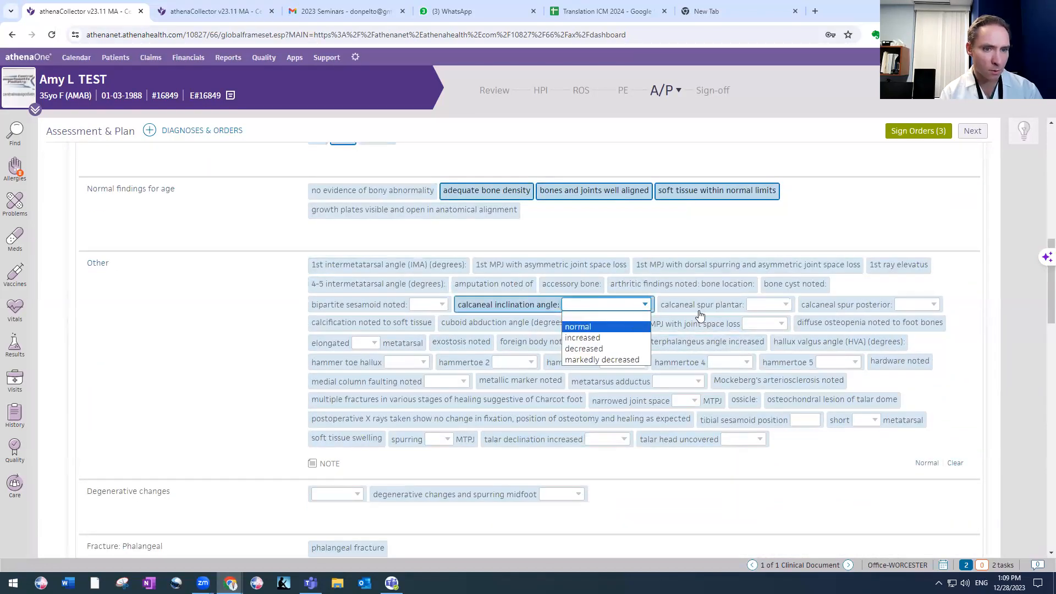
{"action": "left_click", "coordinate": [758, 307]}
{"action": "left_click", "coordinate": [767, 306]}
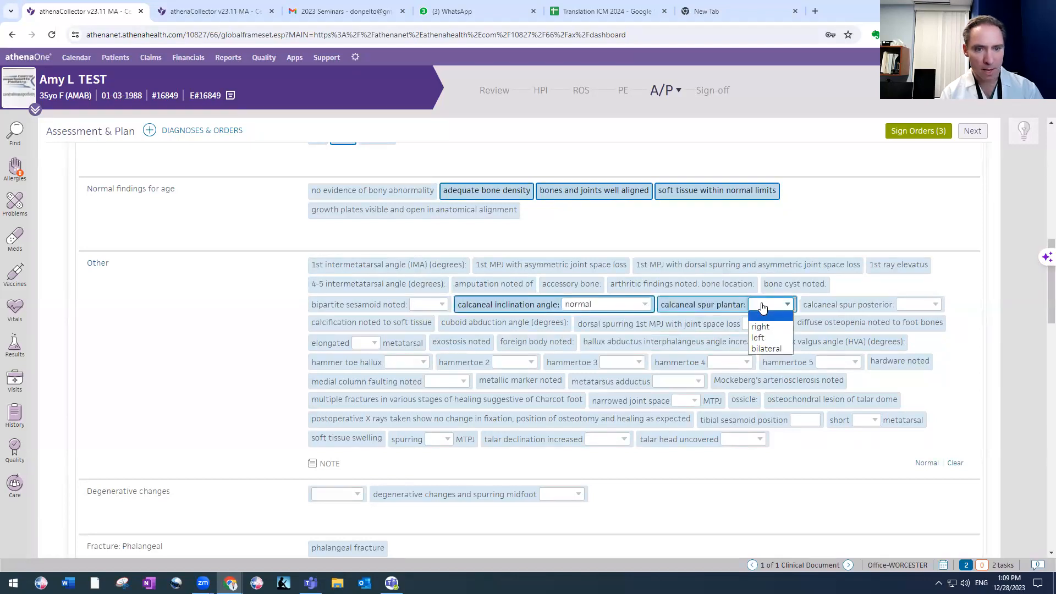
{"action": "left_click", "coordinate": [761, 327]}
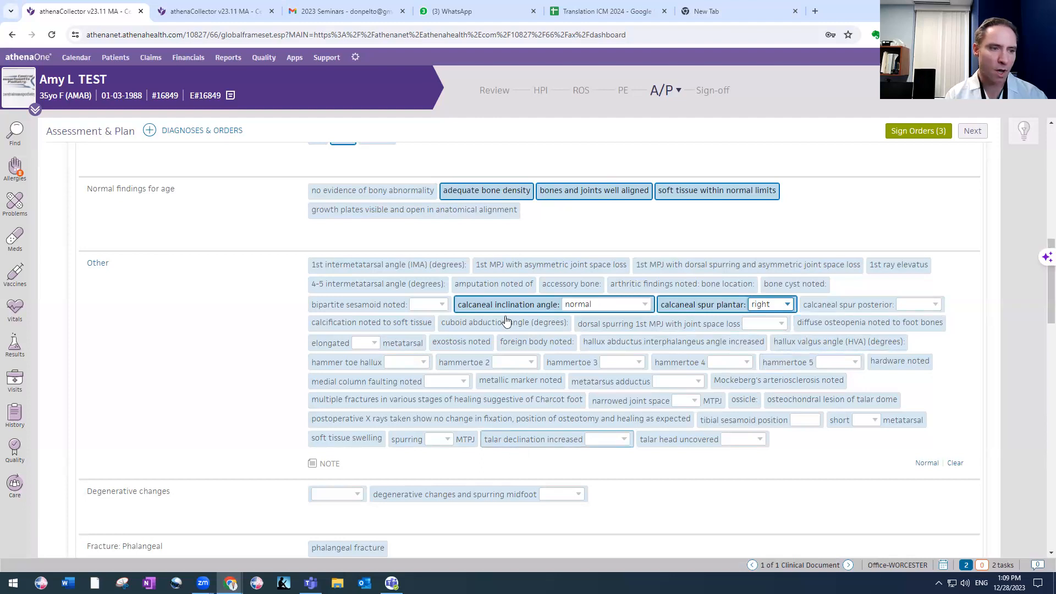
{"action": "left_click", "coordinate": [495, 365]}
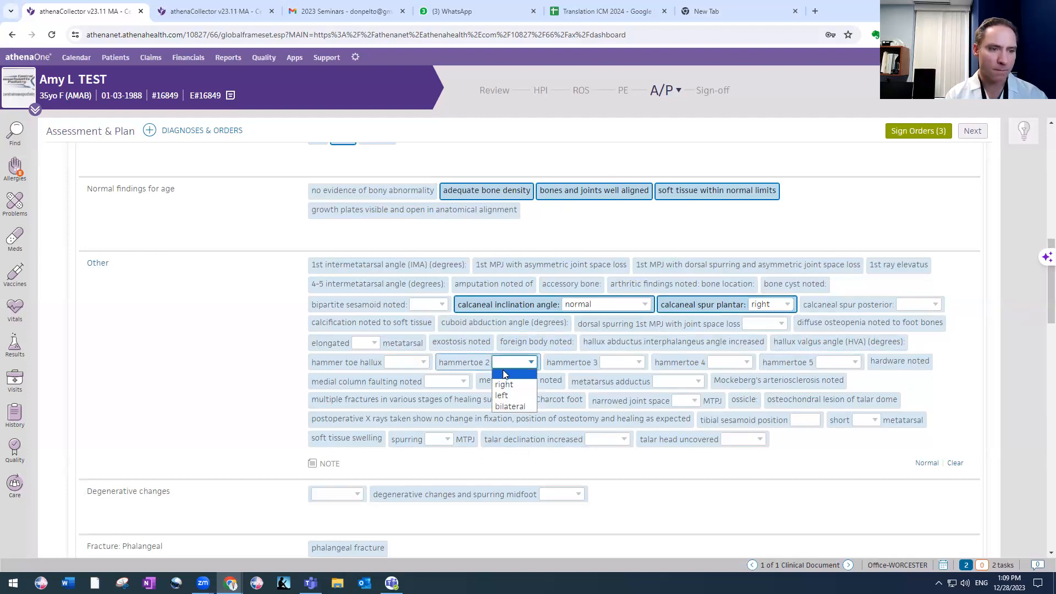
{"action": "left_click", "coordinate": [519, 377]}
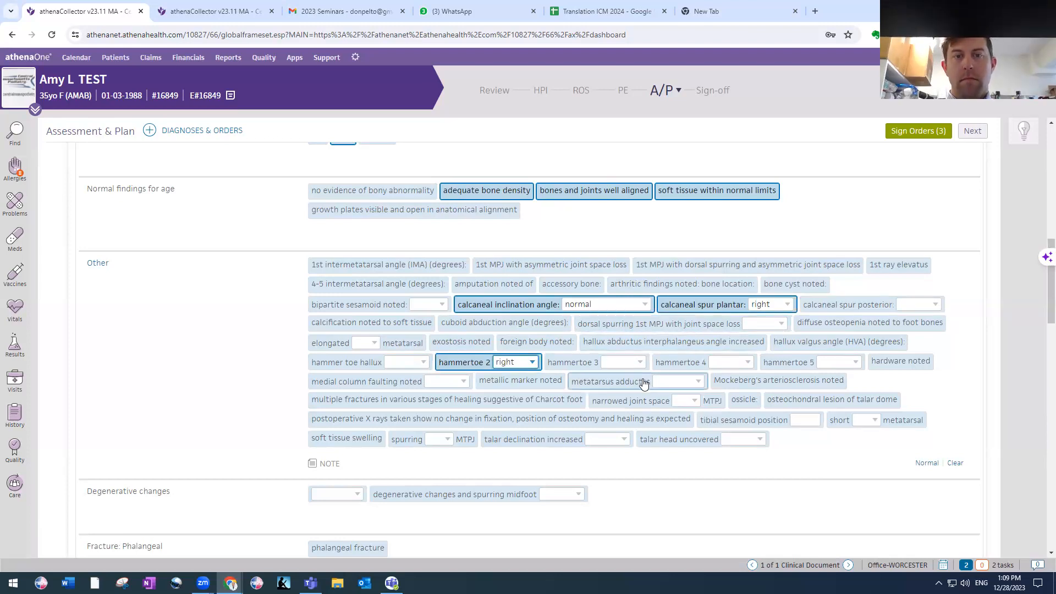
Step: Review the foot X-ray interpretation template, including the degenerative changes and fracture sections, and the order details
{"action": "scroll", "coordinate": [627, 422], "scroll_direction": "up", "scroll_amount": 1}
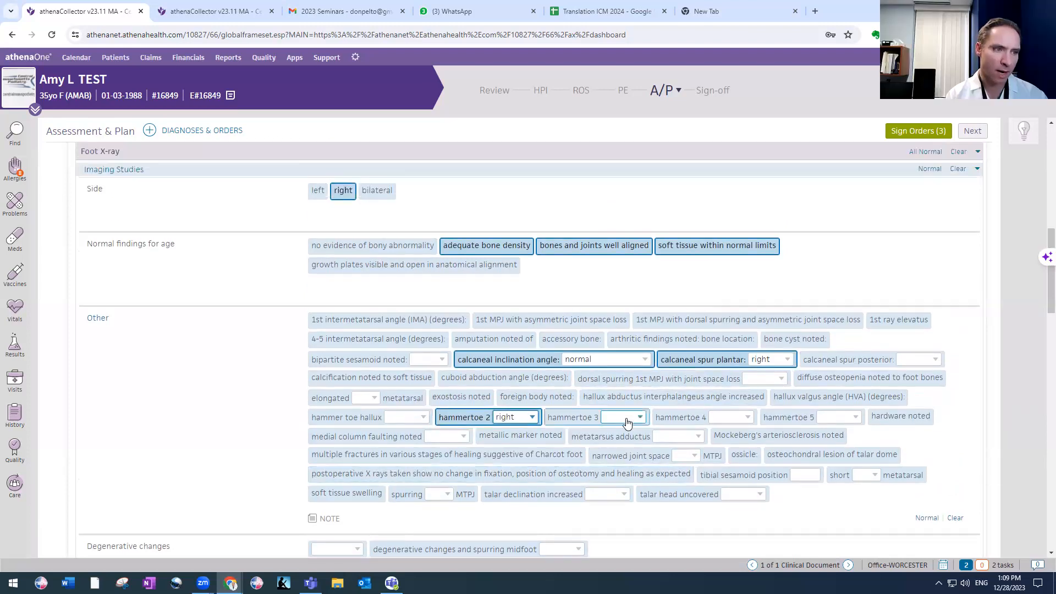
{"action": "scroll", "coordinate": [628, 420], "scroll_direction": "down", "scroll_amount": 8}
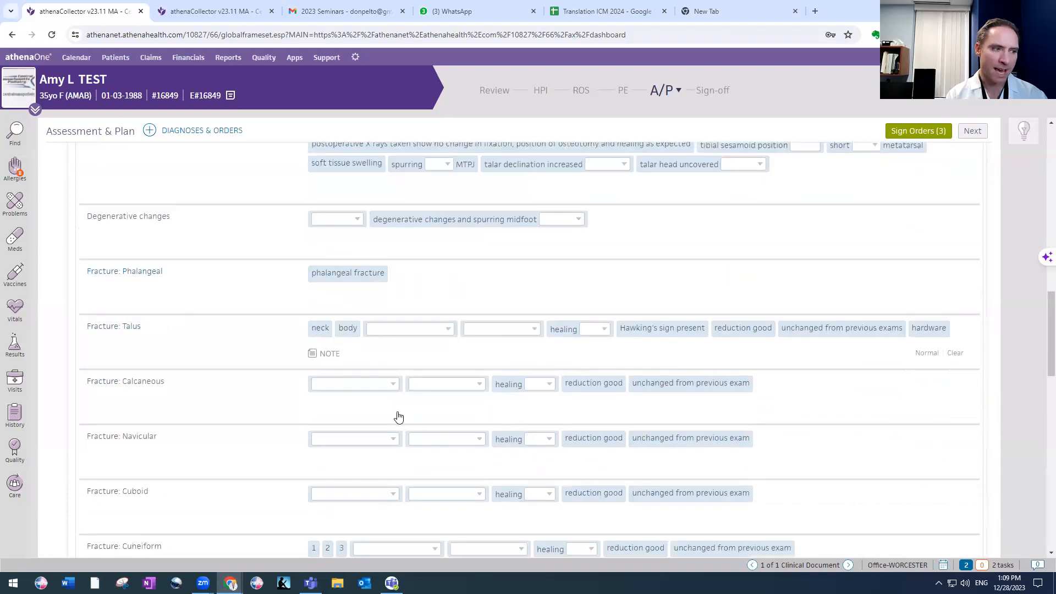
{"action": "scroll", "coordinate": [327, 427], "scroll_direction": "down", "scroll_amount": 5}
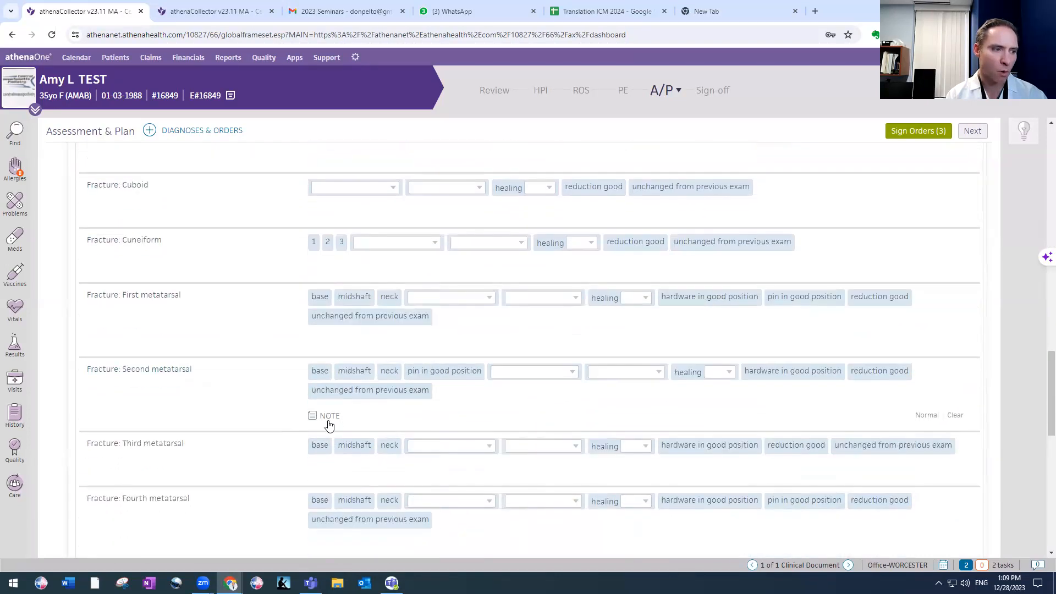
{"action": "scroll", "coordinate": [347, 415], "scroll_direction": "down", "scroll_amount": 2}
{"action": "scroll", "coordinate": [349, 414], "scroll_direction": "up", "scroll_amount": 13}
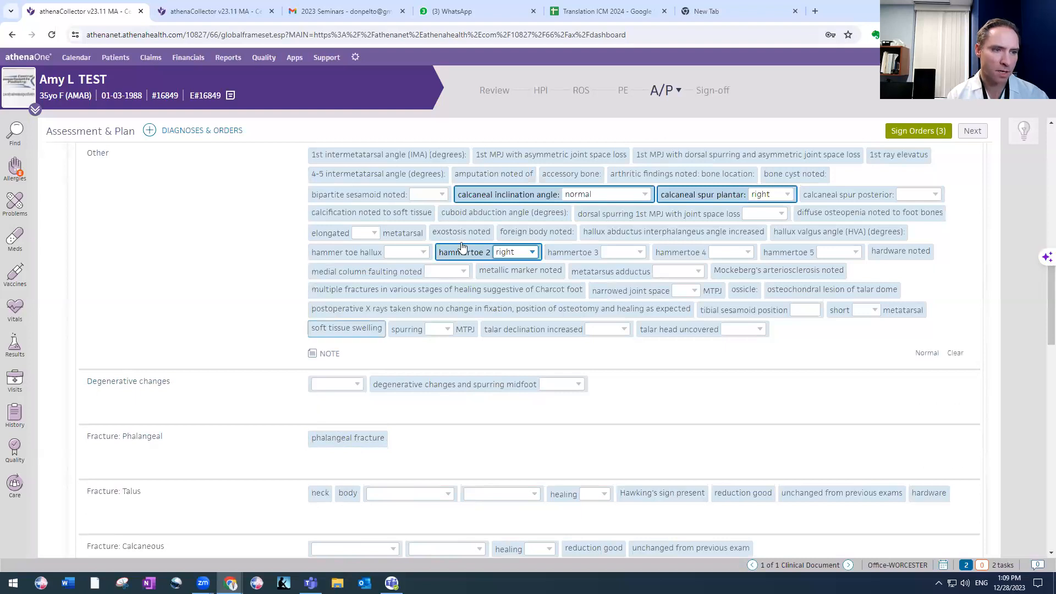
{"action": "scroll", "coordinate": [495, 333], "scroll_direction": "up", "scroll_amount": 1}
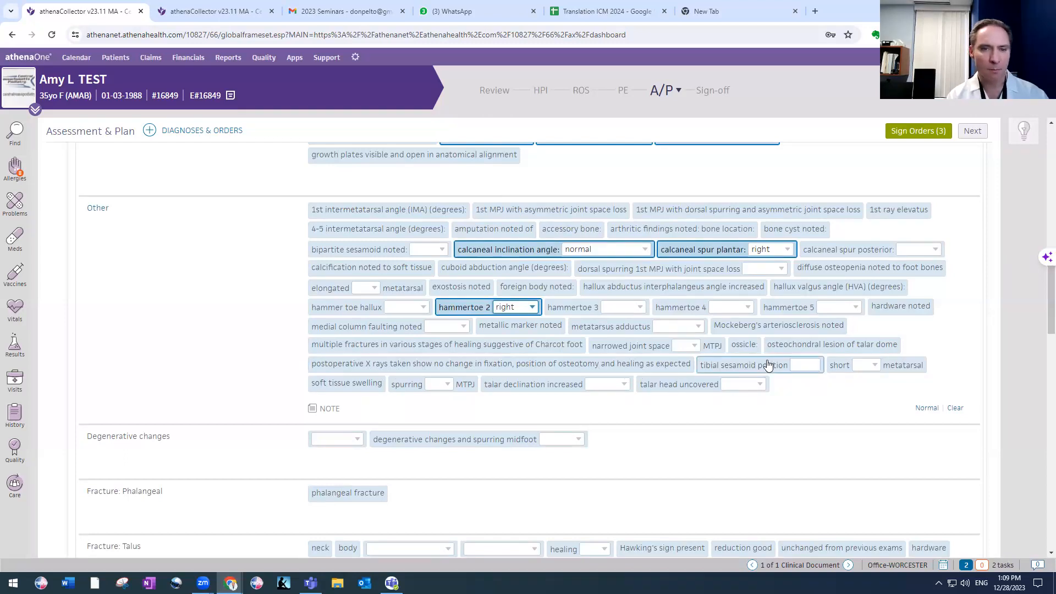
{"action": "scroll", "coordinate": [770, 363], "scroll_direction": "up", "scroll_amount": 2}
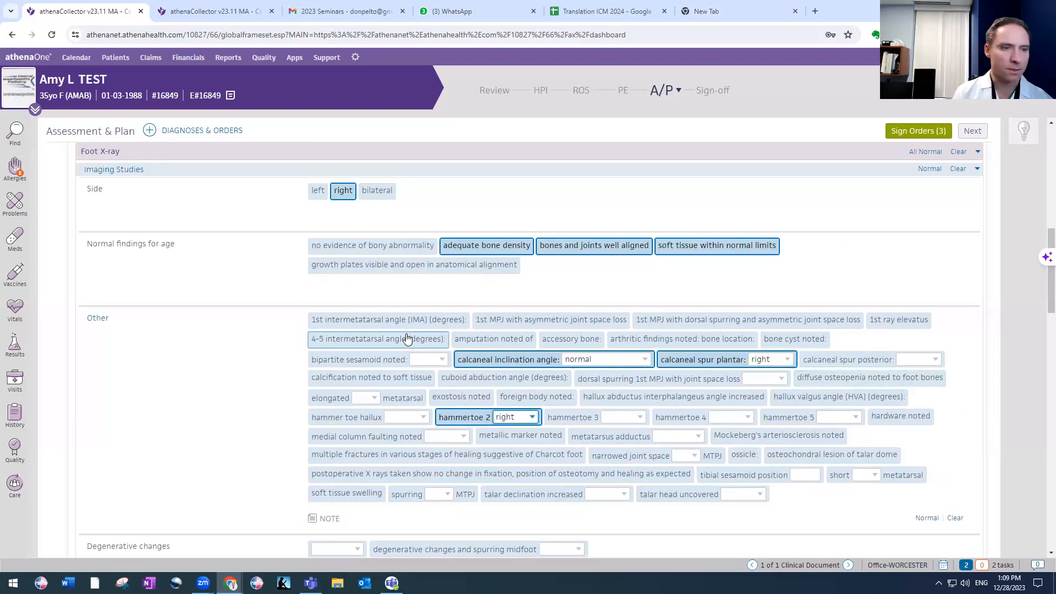
{"action": "scroll", "coordinate": [707, 341], "scroll_direction": "up", "scroll_amount": 3}
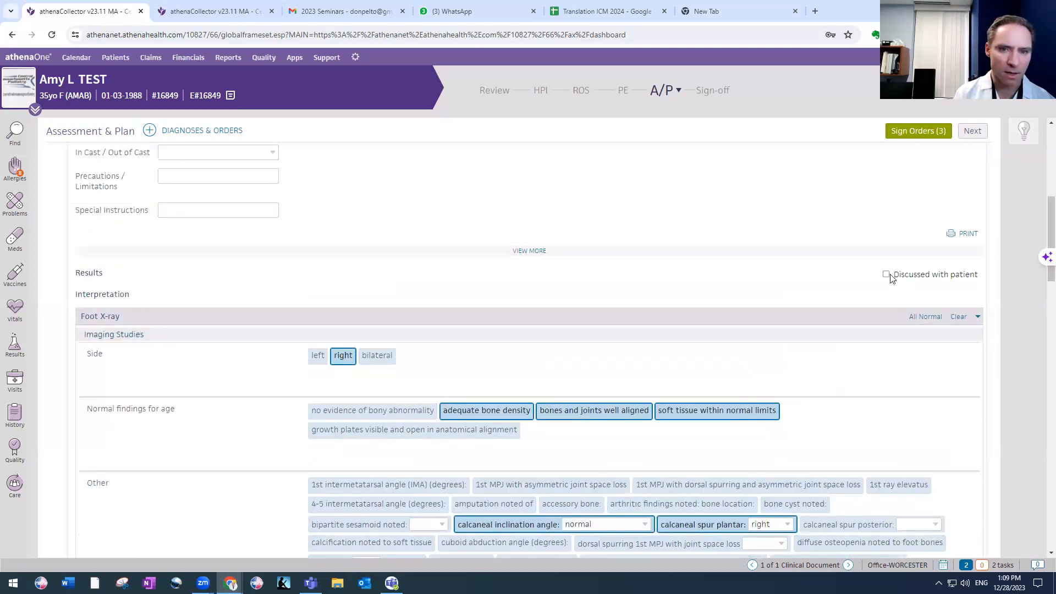
{"action": "scroll", "coordinate": [849, 303], "scroll_direction": "up", "scroll_amount": 6}
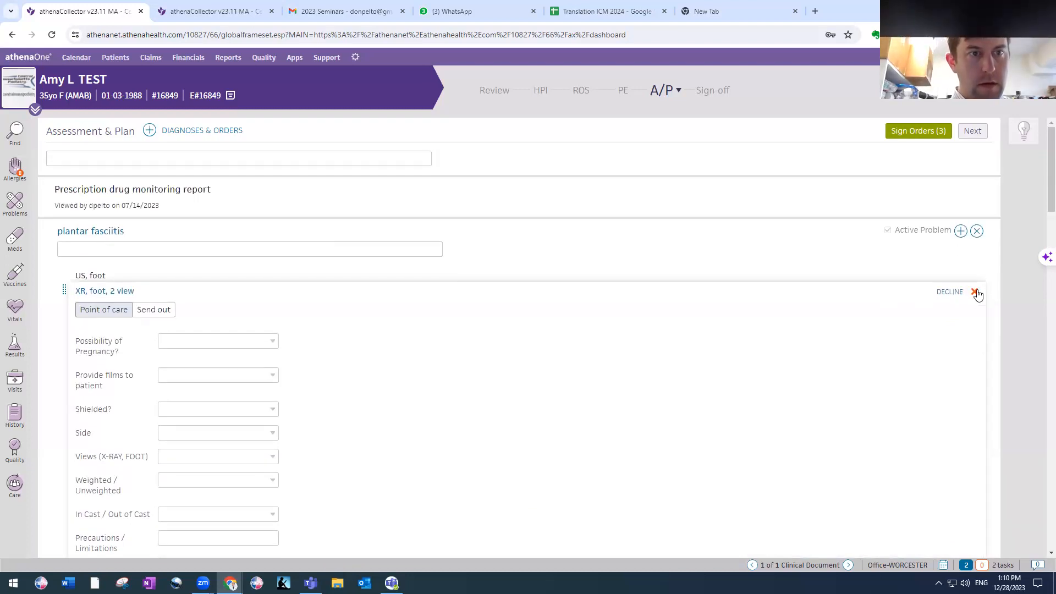
Step: Delete the foot X-ray, calcaneus X-ray and foot ultrasound orders, and remove the plantar fasciitis and equinus contracture of the ankle diagnoses
{"action": "left_click", "coordinate": [975, 293]}
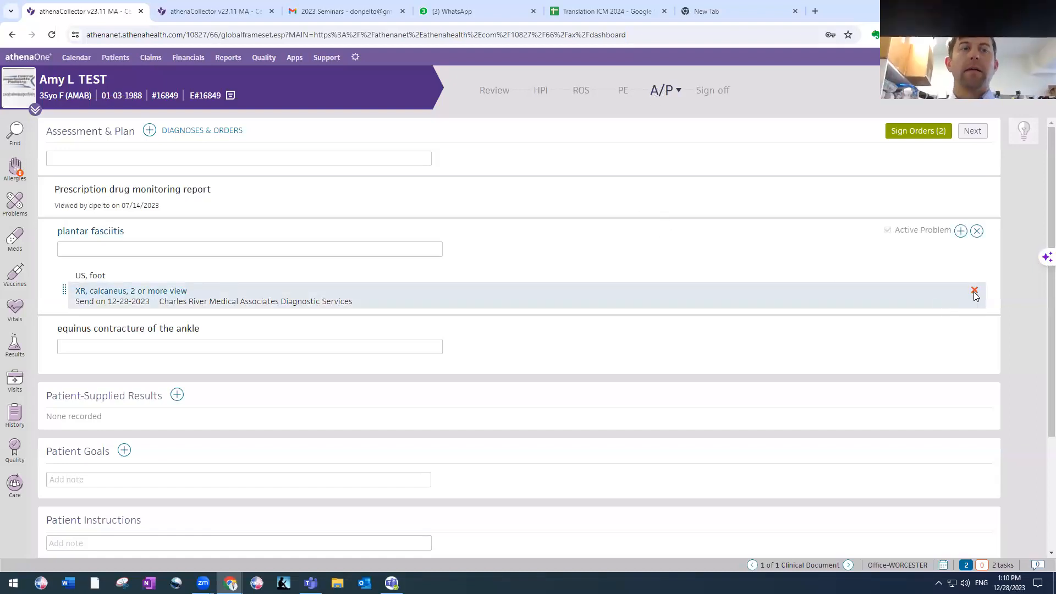
{"action": "left_click", "coordinate": [975, 293]}
{"action": "left_click", "coordinate": [974, 274]}
{"action": "left_click", "coordinate": [975, 275]}
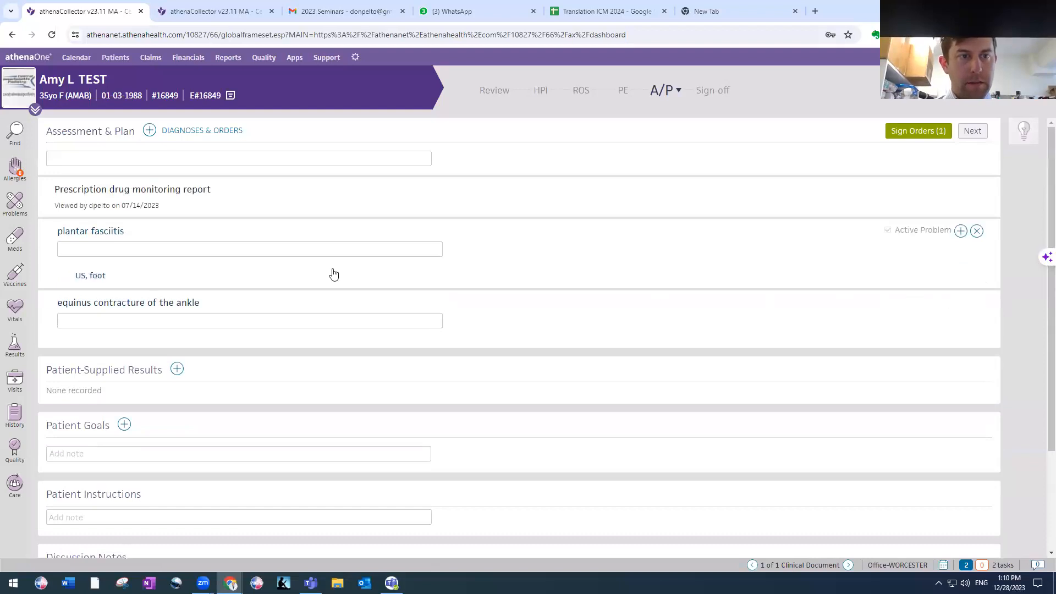
{"action": "left_click", "coordinate": [972, 275]}
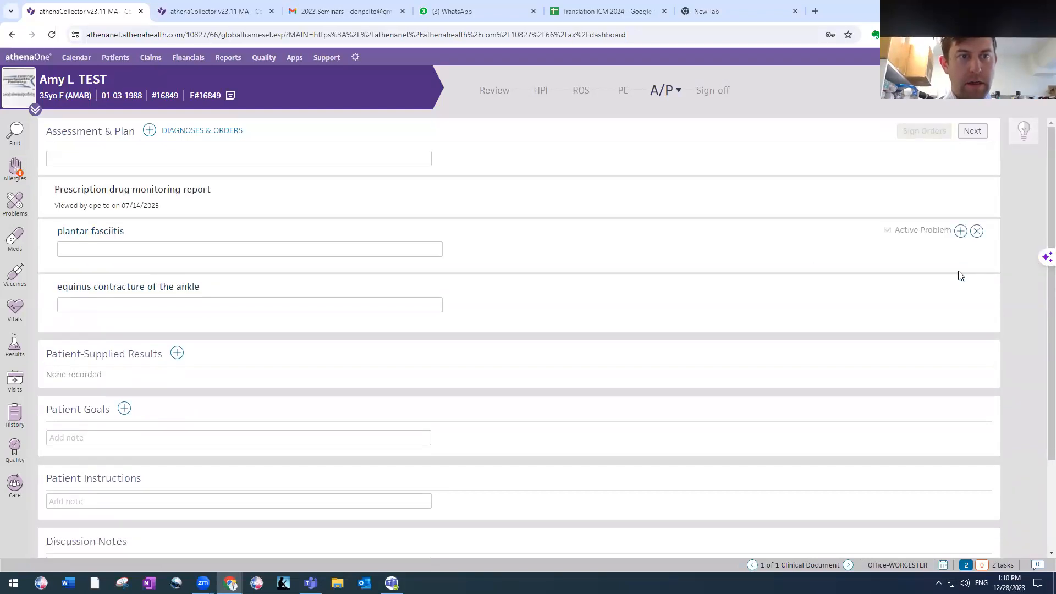
{"action": "left_click", "coordinate": [976, 231]}
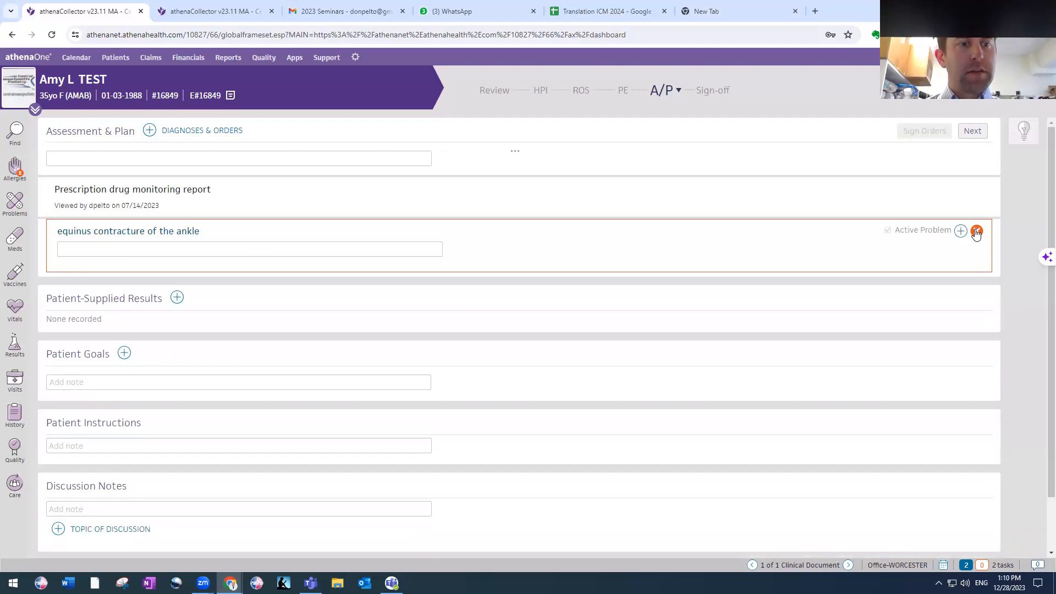
{"action": "left_click", "coordinate": [976, 232]}
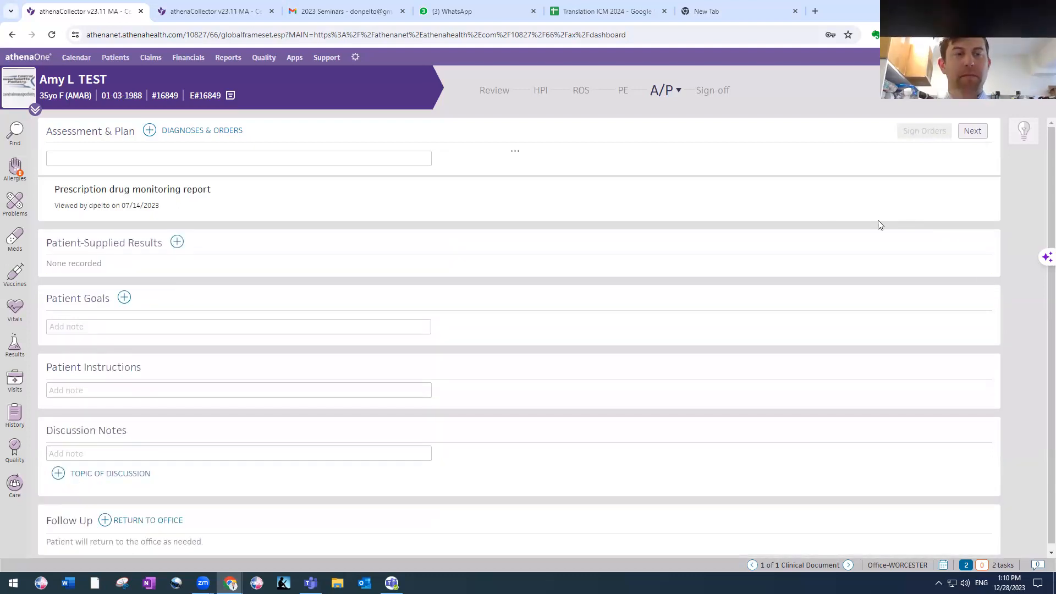